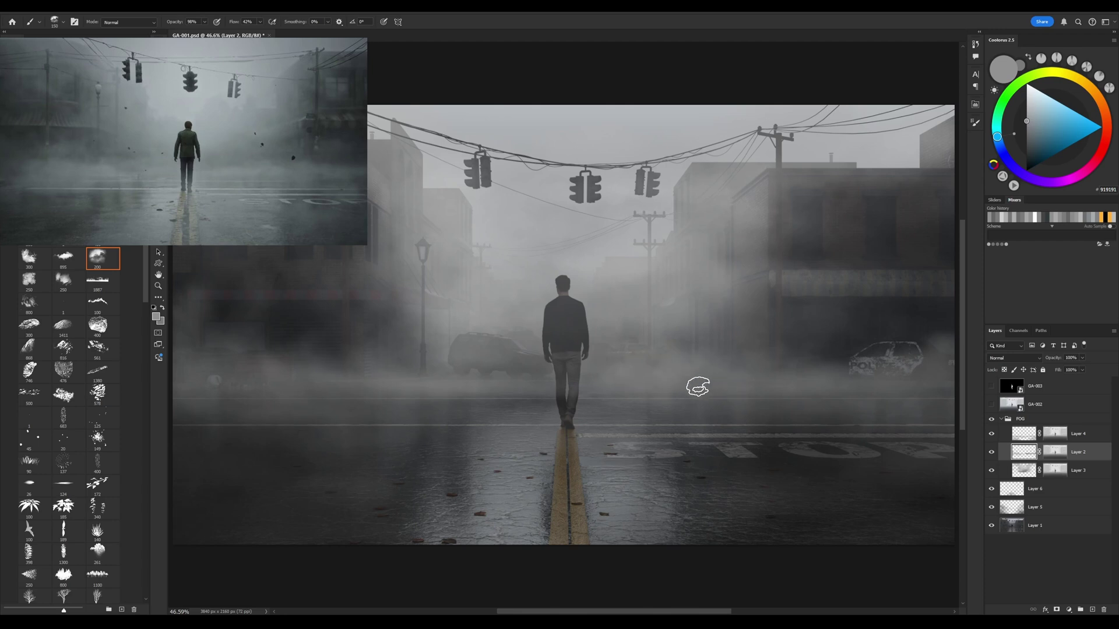
Paint soft fog strokes along the street and over the darker storefronts on Layer 2, adjusting the brush size
{"action": "left_click_drag", "start_coordinate": [660, 381], "coordinate": [616, 370]}
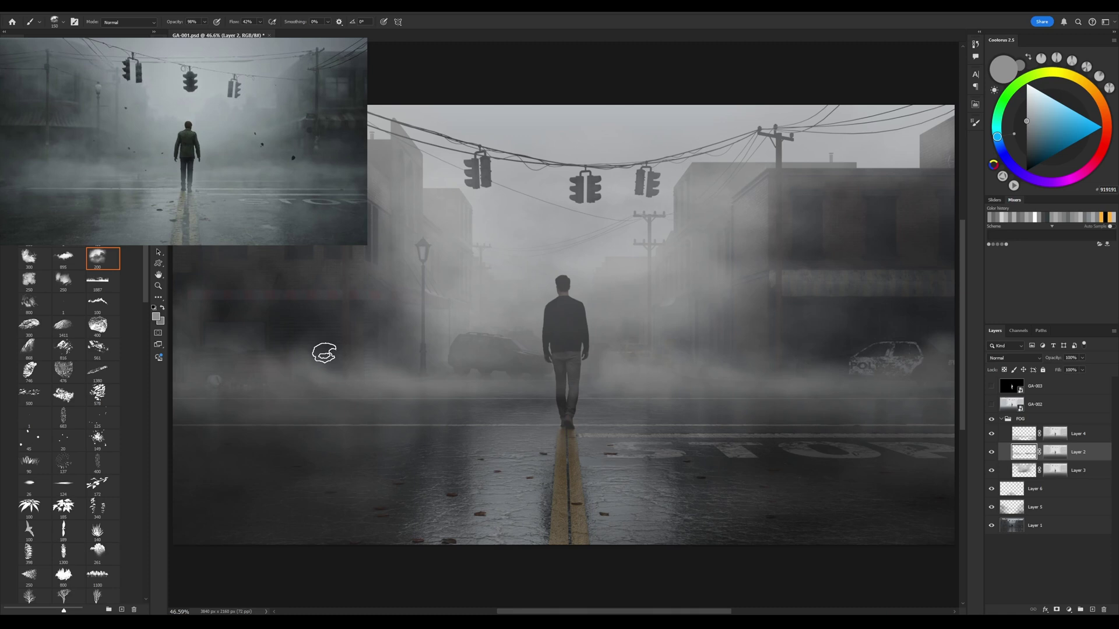
{"action": "left_click_drag", "start_coordinate": [318, 355], "coordinate": [300, 335]}
{"action": "right_click_drag", "start_coordinate": [444, 374], "coordinate": [461, 374], "text": "alt"}
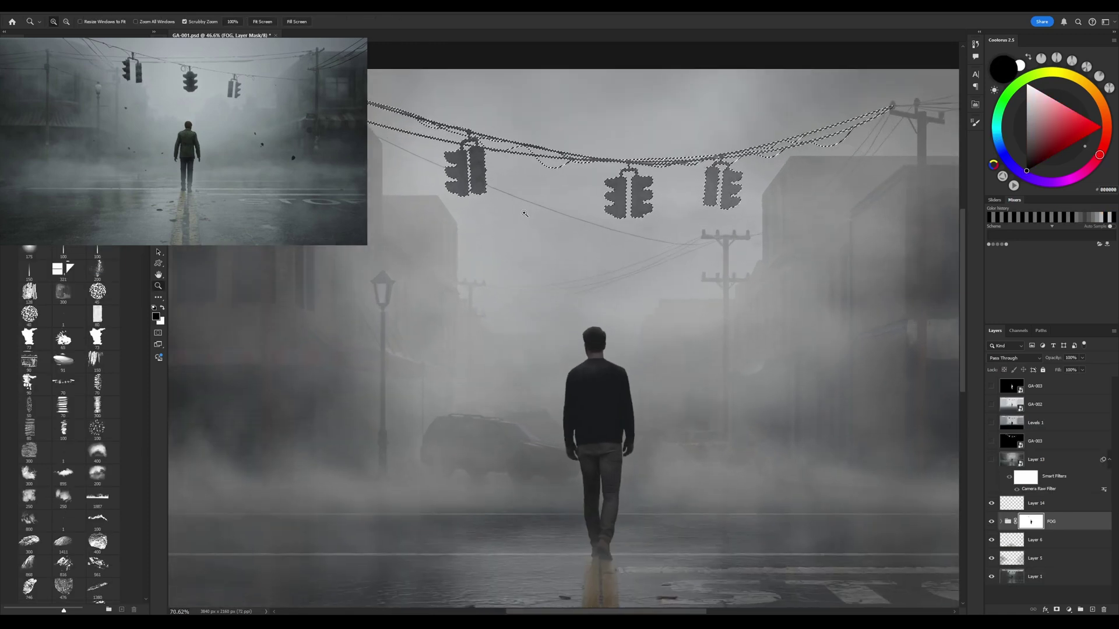
Paint black on the FOG group's mask inside the traffic light selection, resizing the soft brush to fit
{"action": "scroll", "coordinate": [564, 233], "scroll_direction": "up", "scroll_amount": 3, "text": "alt"}
{"action": "right_click_drag", "start_coordinate": [582, 252], "coordinate": [583, 252], "text": "alt"}
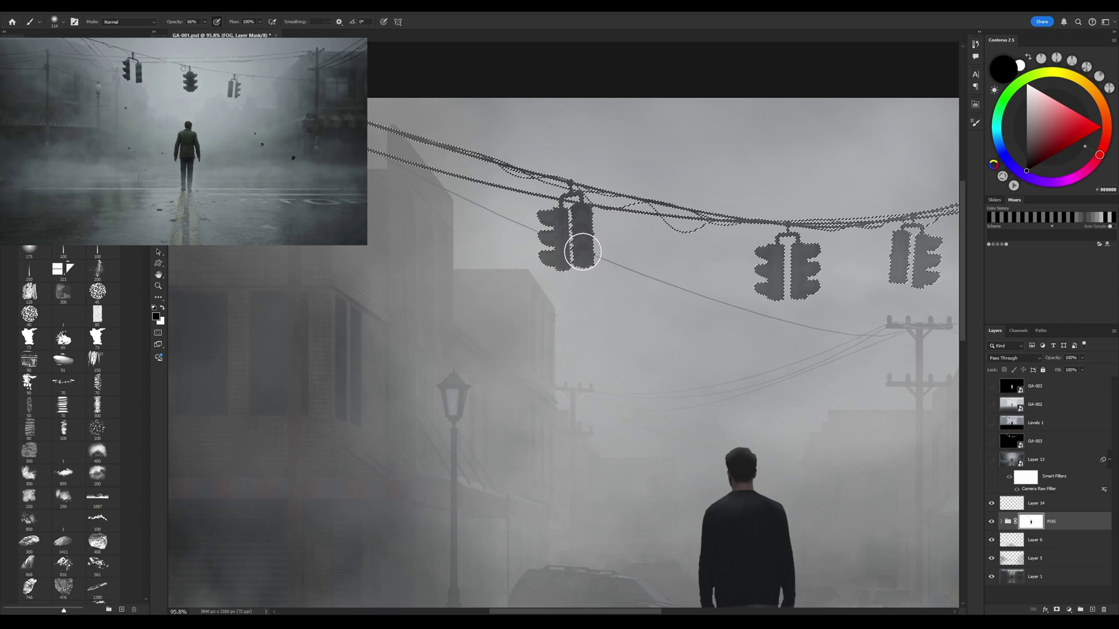
{"action": "left_click_drag", "start_coordinate": [583, 252], "coordinate": [584, 204]}
{"action": "right_click_drag", "start_coordinate": [574, 252], "coordinate": [563, 252], "text": "alt"}
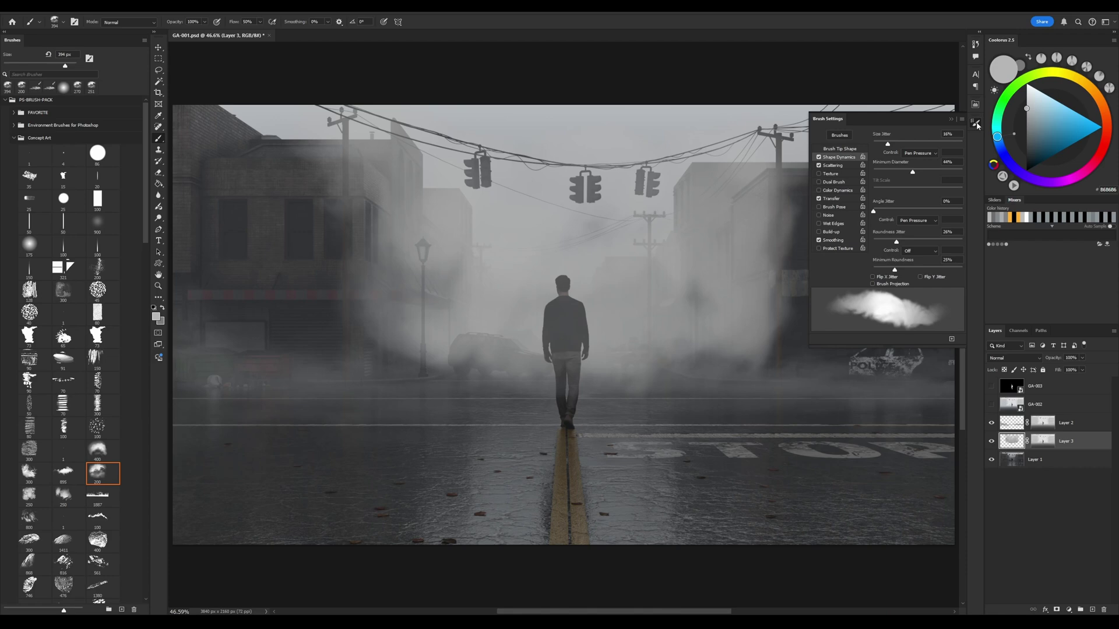
Show the Shape Dynamics settings of the cloud brush
{"action": "left_click", "coordinate": [977, 124]}
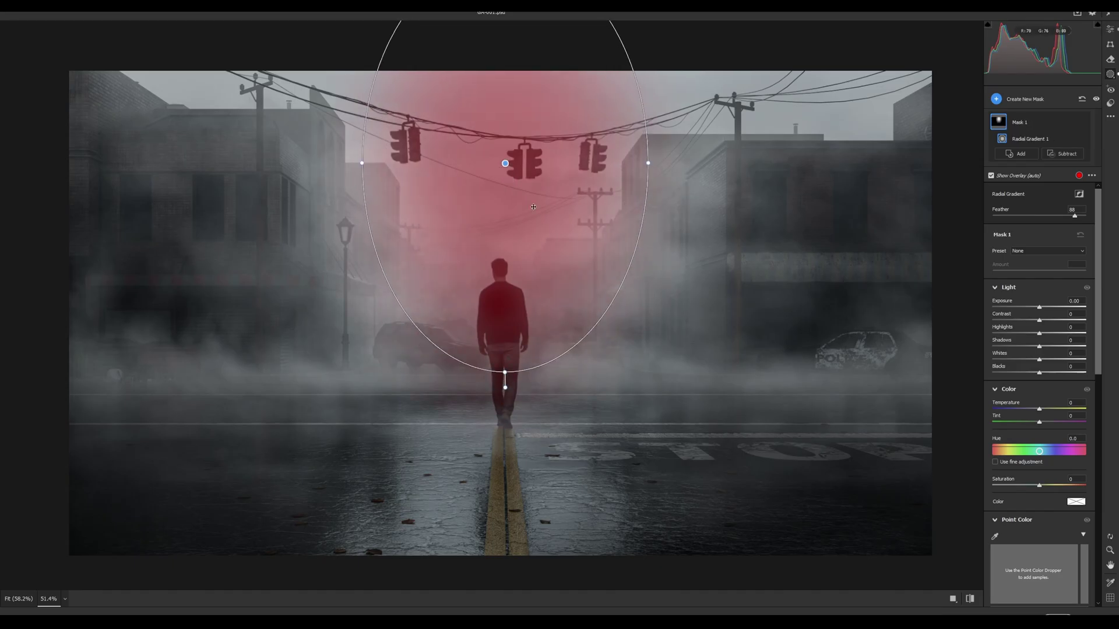
Raise the exposure of the radial gradient mask over the sky and mark out another area on the road below the man
{"action": "left_click_drag", "start_coordinate": [1039, 306], "coordinate": [1047, 309]}
{"action": "left_click_drag", "start_coordinate": [474, 465], "coordinate": [554, 513]}
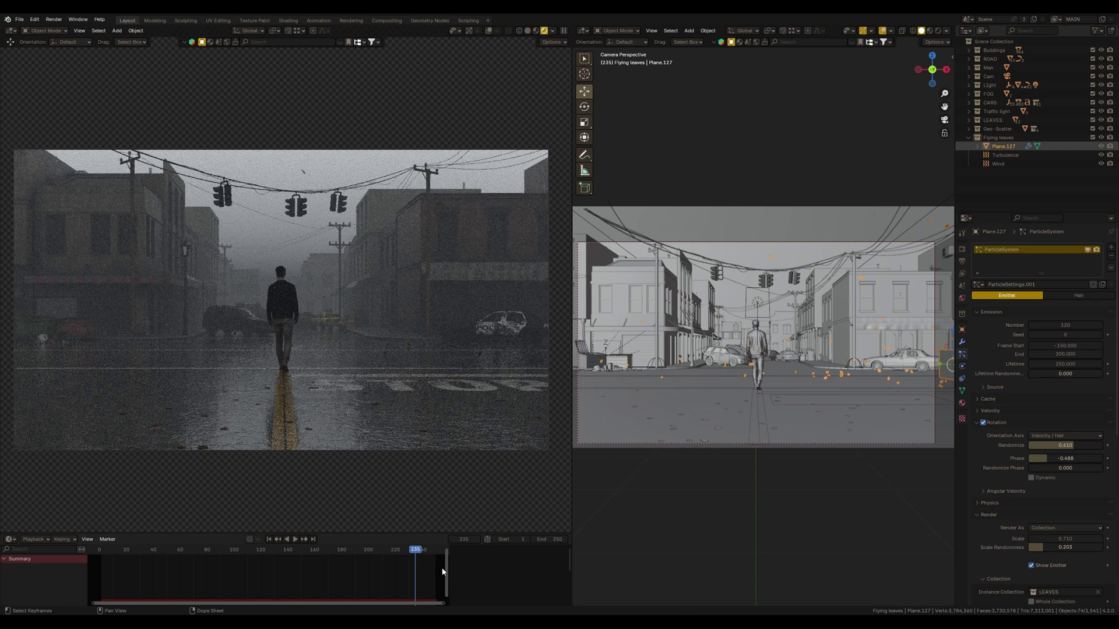
Switch to Blender and scrub the timeline backward to preview the flying leaves
{"action": "left_click_drag", "start_coordinate": [415, 550], "coordinate": [397, 553]}
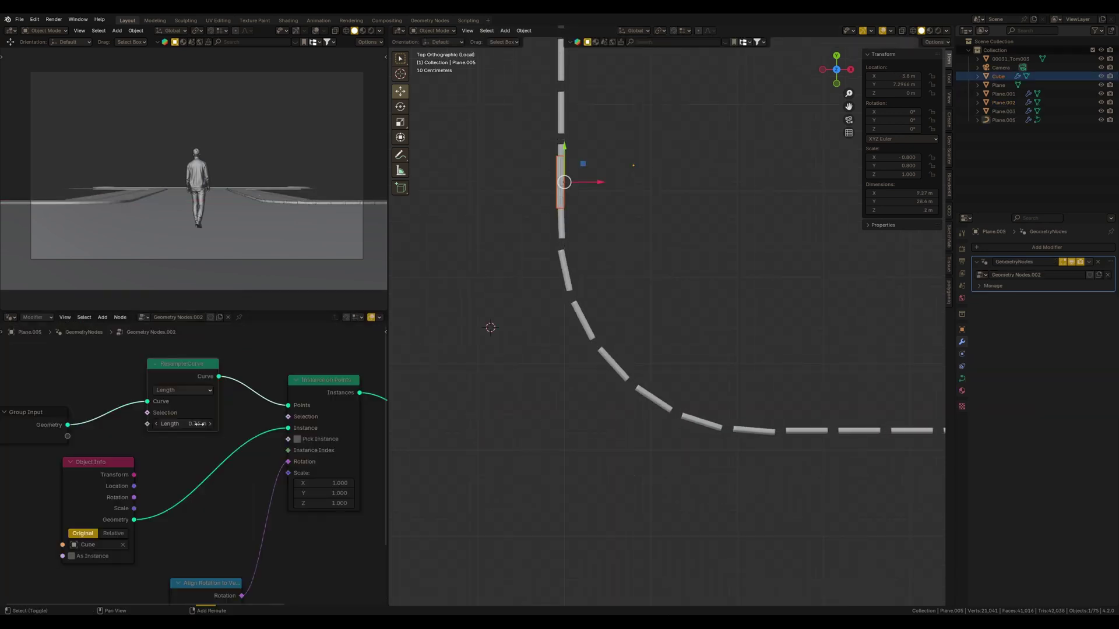
Increase the Resample Curve node's Length value to adjust the spacing of the curb pieces
{"action": "left_click_drag", "start_coordinate": [194, 424], "coordinate": [206, 423]}
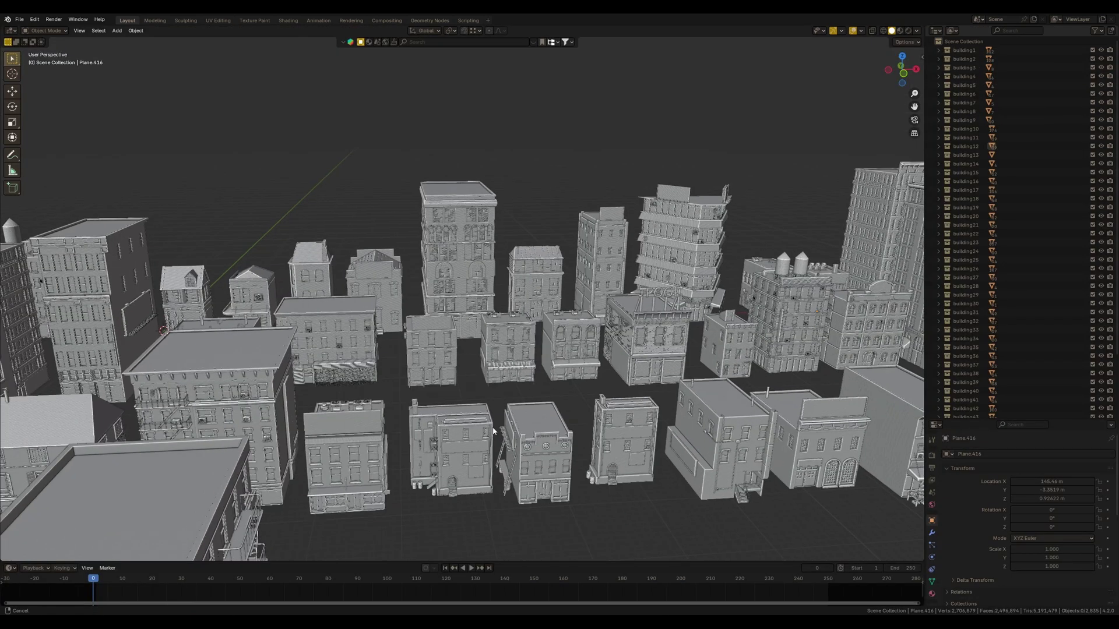
Examine the collection of building models for ones suited to the street scene
{"action": "middle_click_drag", "start_coordinate": [493, 431], "coordinate": [501, 381], "text": "ctrl"}
{"action": "middle_click_drag", "start_coordinate": [501, 381], "coordinate": [432, 347], "text": "shift"}
{"action": "middle_click_drag", "start_coordinate": [606, 397], "coordinate": [443, 451], "text": "shift"}
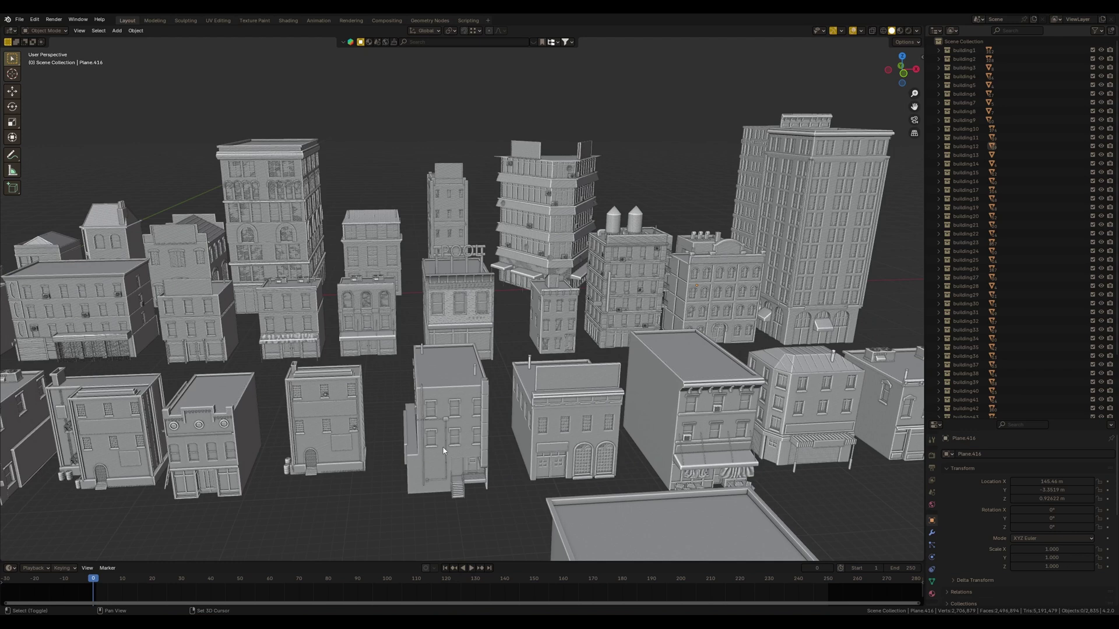
{"action": "middle_click_drag", "start_coordinate": [602, 451], "coordinate": [474, 462], "text": "shift"}
{"action": "middle_click_drag", "start_coordinate": [667, 487], "coordinate": [580, 479], "text": "shift"}
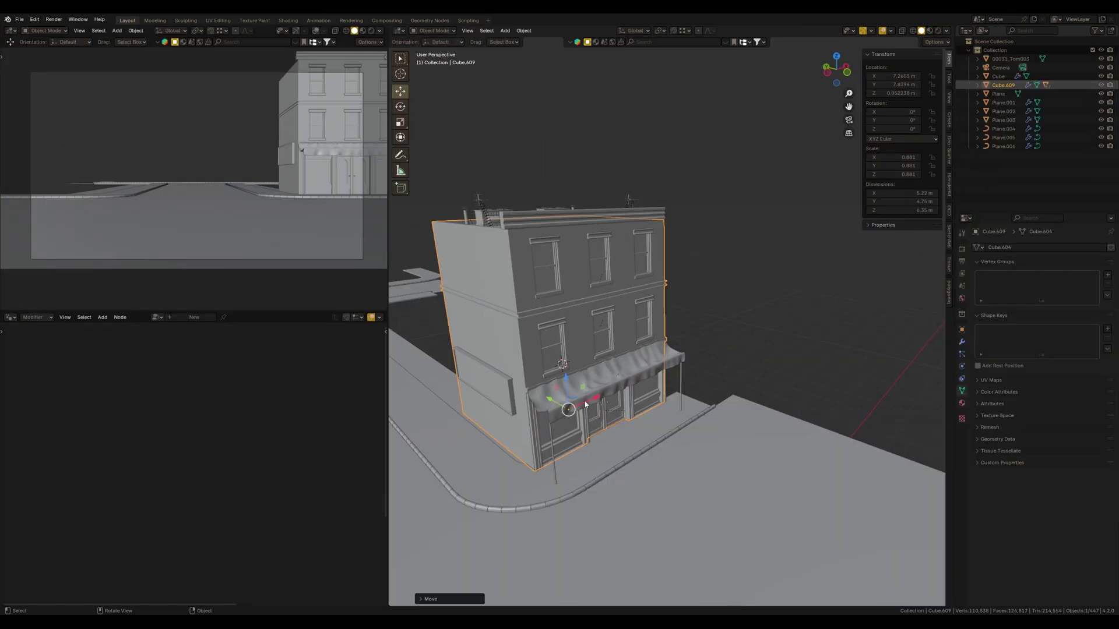
Move the corner building along the X and Y axes on the sidewalk corner
{"action": "key", "text": "g"}
{"action": "key", "text": "x"}
{"action": "key", "text": "y"}
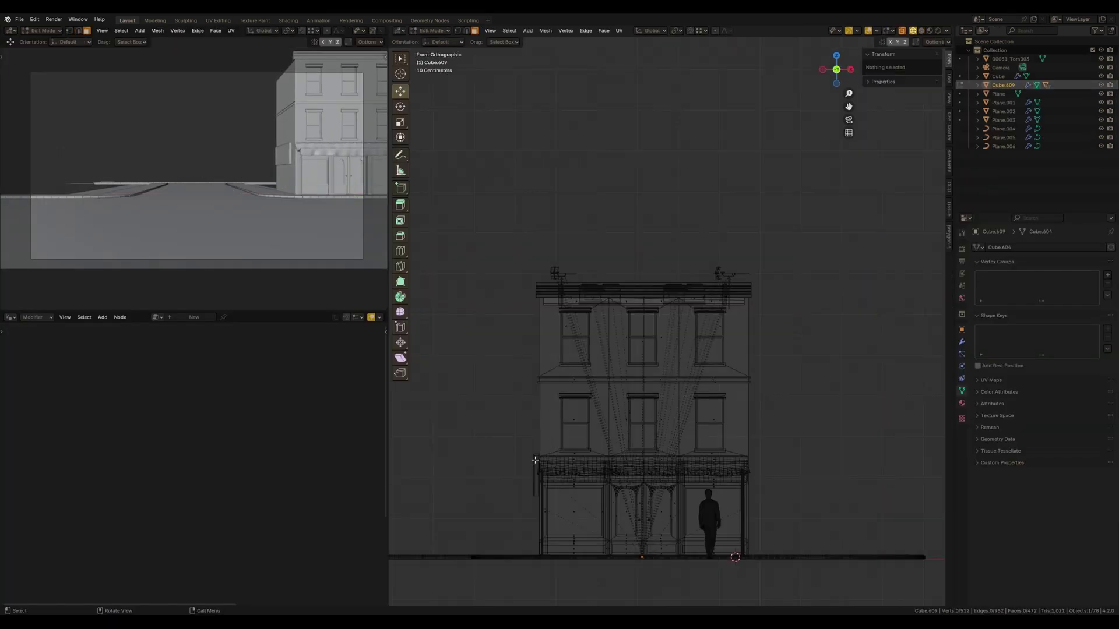
Select the building's middle storey and its leftover window trims in the front wireframe view to remove them
{"action": "left_click_drag", "start_coordinate": [500, 372], "coordinate": [754, 471]}
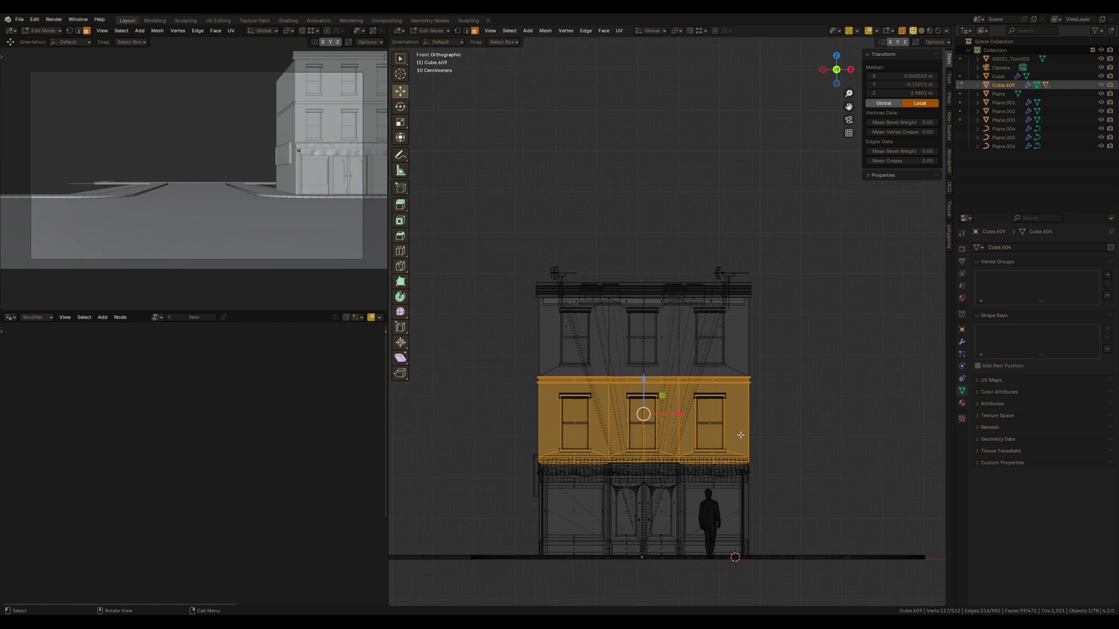
{"action": "right_click", "coordinate": [694, 350]}
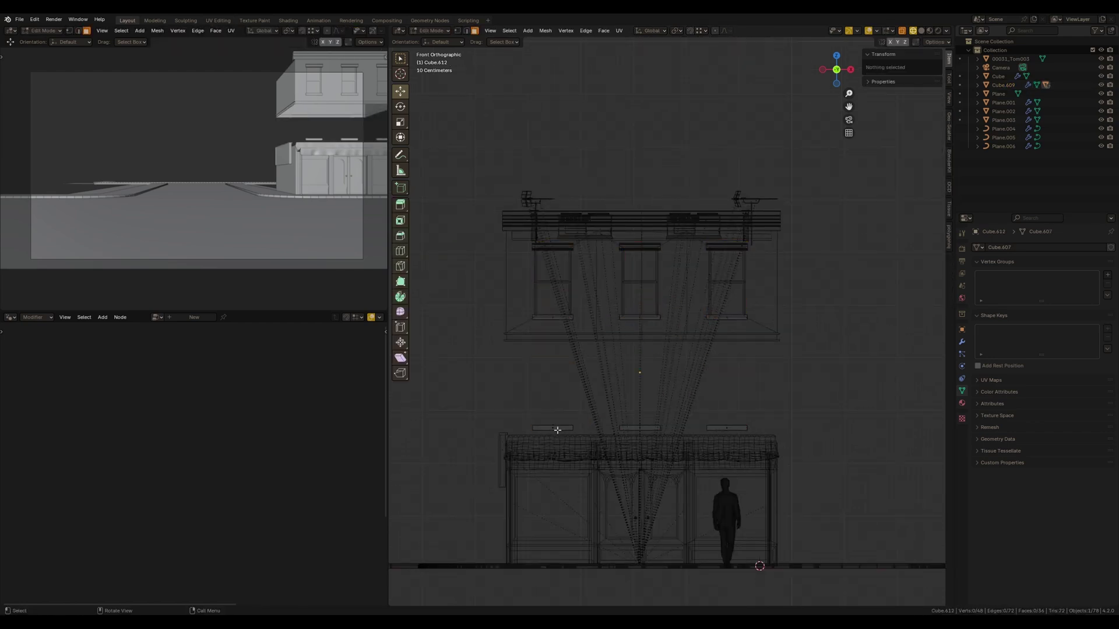
{"action": "right_click", "coordinate": [722, 421]}
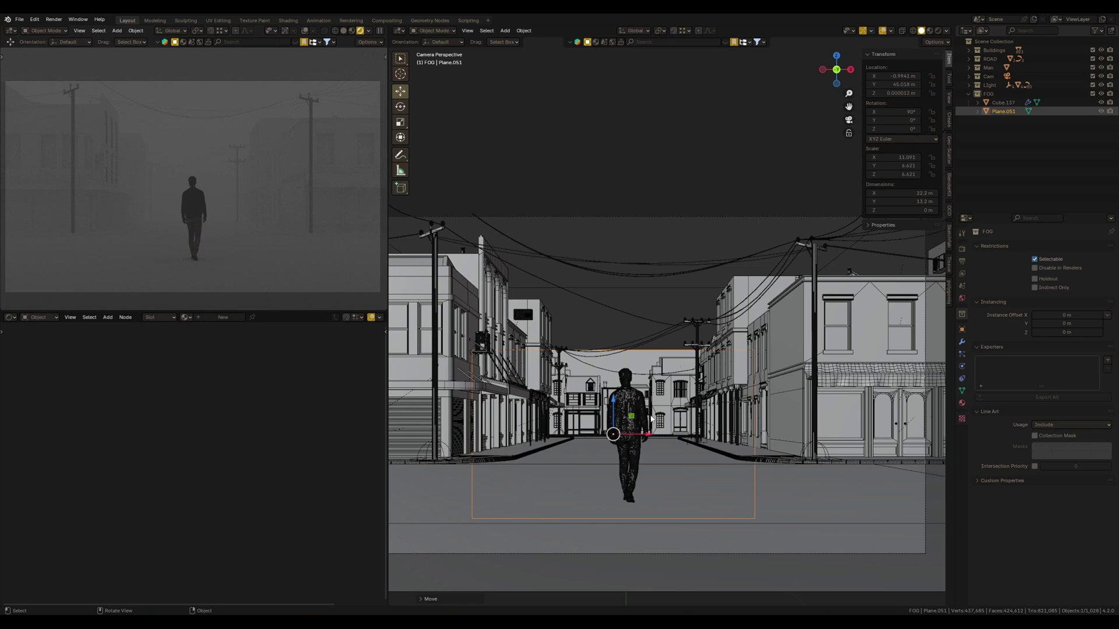
Raise and scale the plane in the FOG collection to about 59 m by 22.9 m so it covers the camera view
{"action": "key", "text": "g"}
{"action": "key", "text": "z"}
{"action": "left_click", "coordinate": [617, 333]}
{"action": "key", "text": "s"}
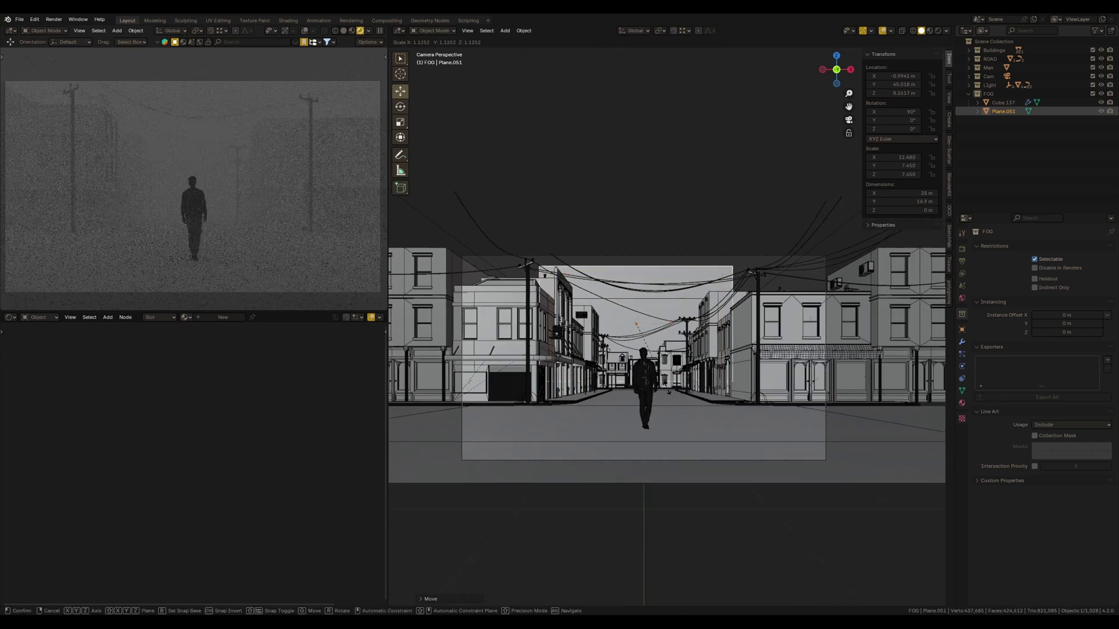
{"action": "key", "text": "x"}
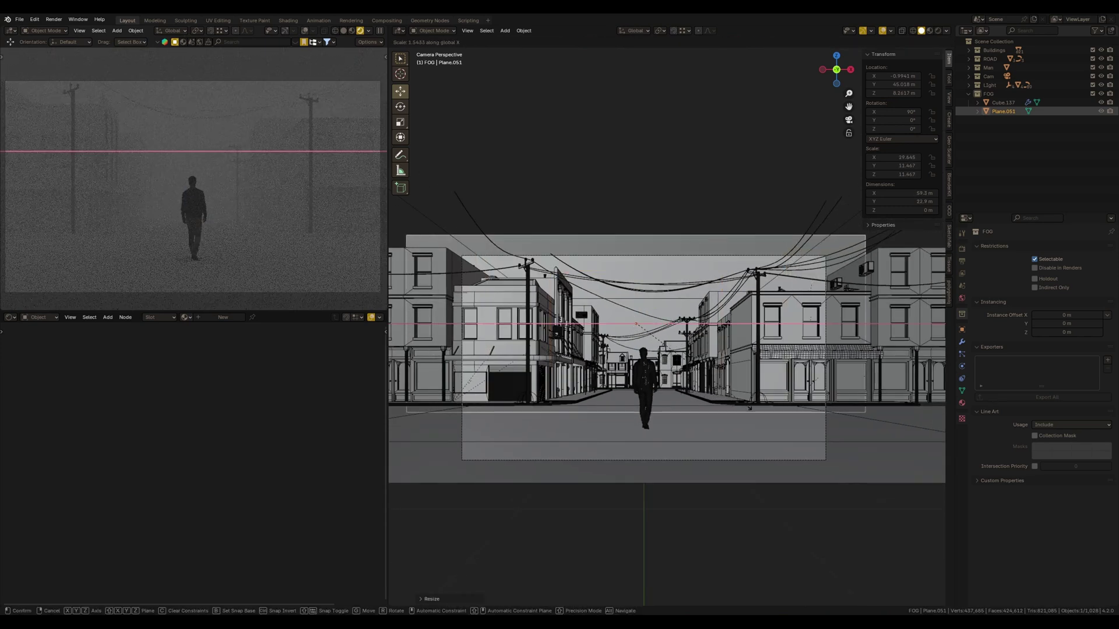
{"action": "left_click", "coordinate": [656, 319]}
{"action": "key", "text": "g"}
{"action": "key", "text": "shift+y"}
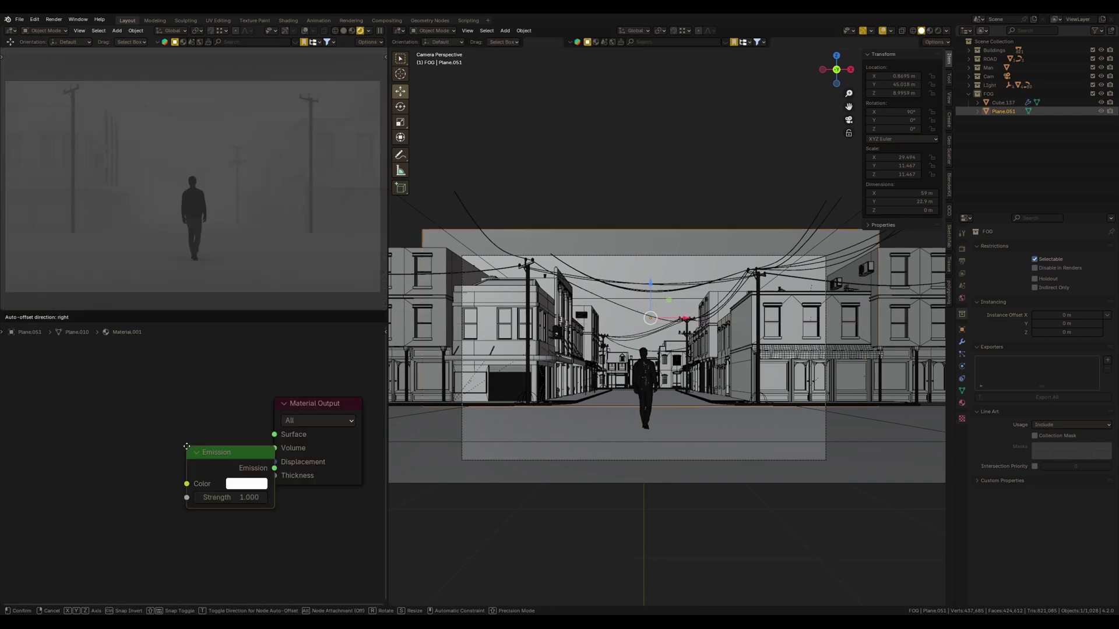
Place an Emission node in the plane's material and connect it to the Material Output's Surface
{"action": "left_click", "coordinate": [125, 417]}
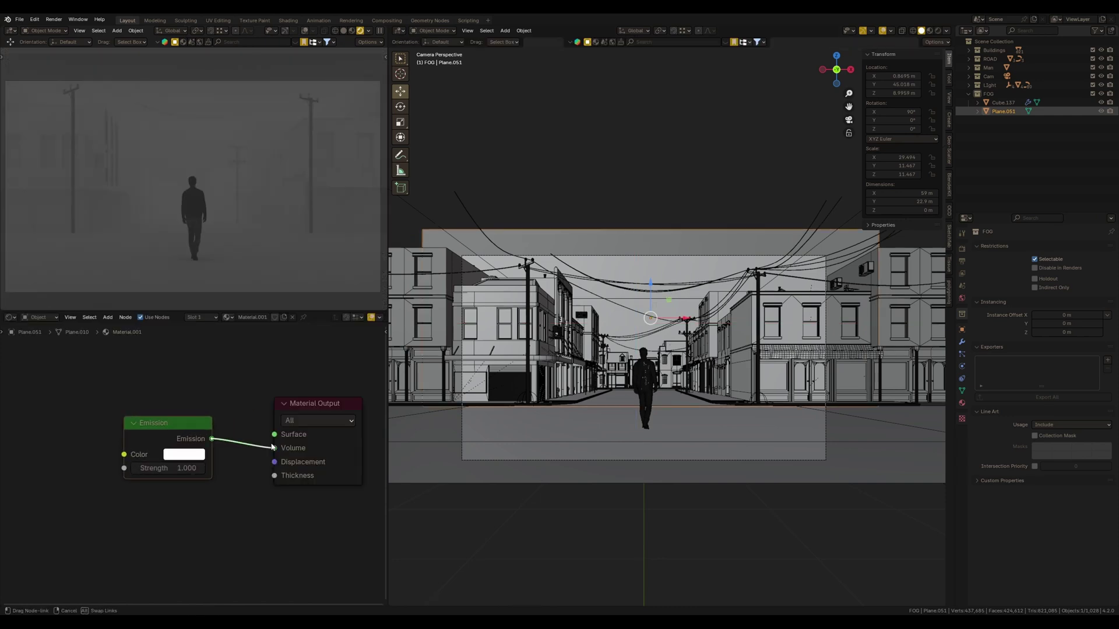
{"action": "left_click_drag", "start_coordinate": [278, 439], "coordinate": [277, 439]}
{"action": "middle_click_drag", "start_coordinate": [218, 460], "coordinate": [245, 444]}
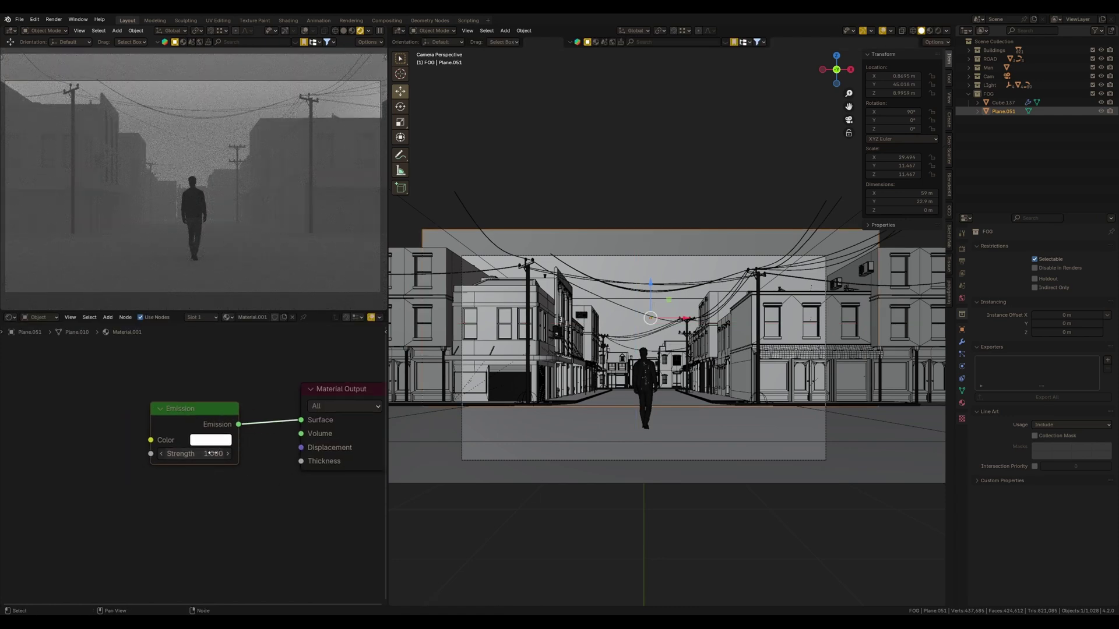
Brighten the World background colour to a lighter grey
{"action": "left_click", "coordinate": [962, 298]}
{"action": "left_click", "coordinate": [1069, 303]}
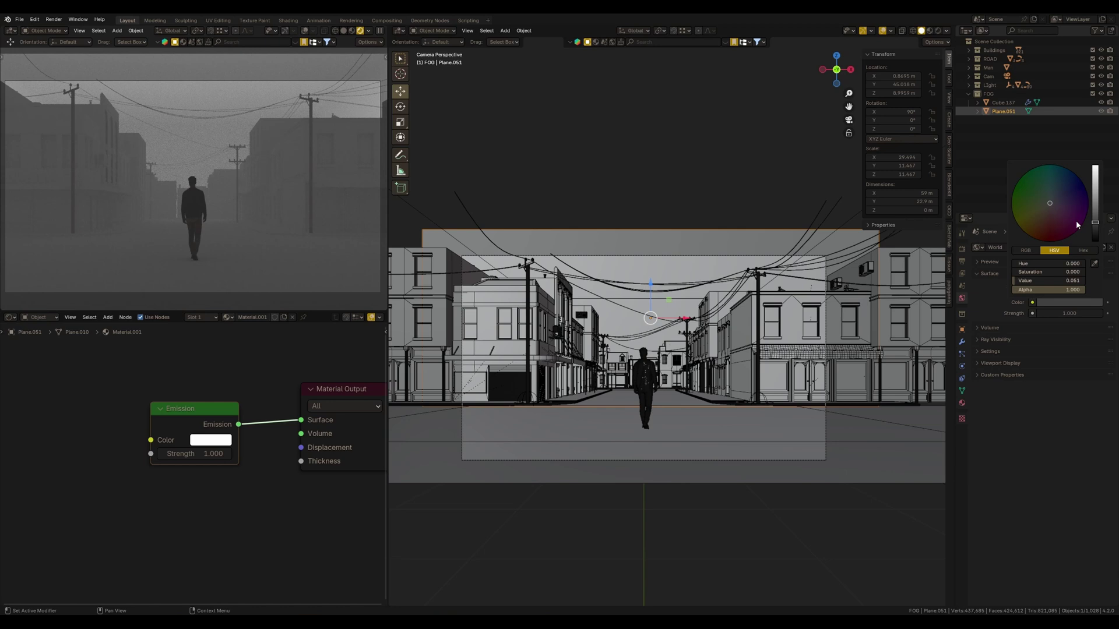
{"action": "left_click_drag", "start_coordinate": [1097, 218], "coordinate": [1103, 206]}
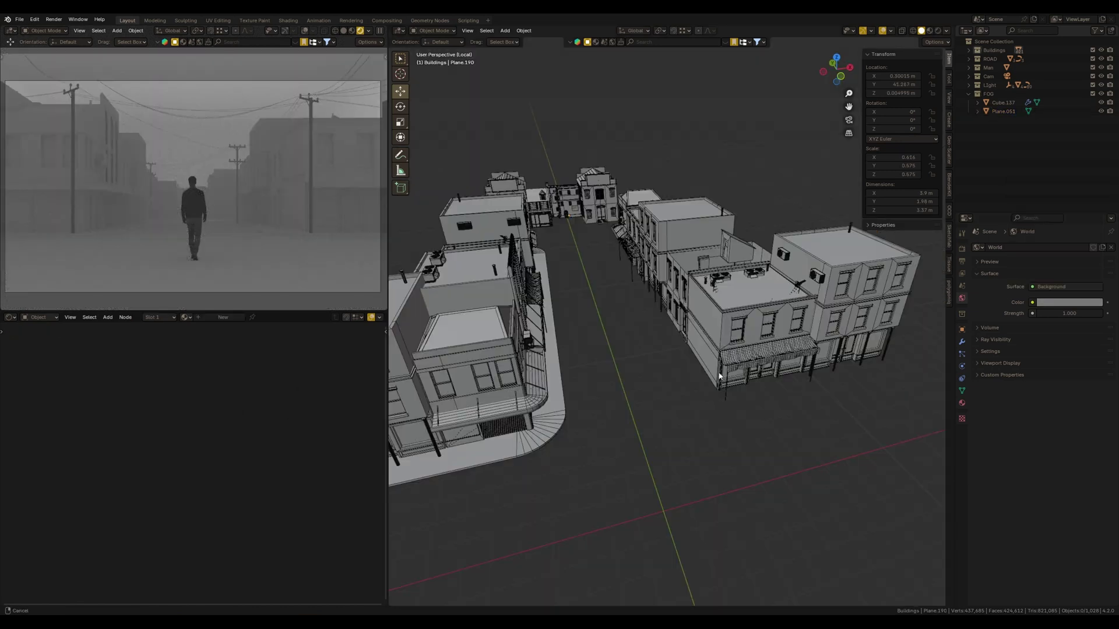
Select the corner building with the awning and create a material named Brick for it
{"action": "scroll", "coordinate": [648, 358], "scroll_direction": "up", "scroll_amount": 3}
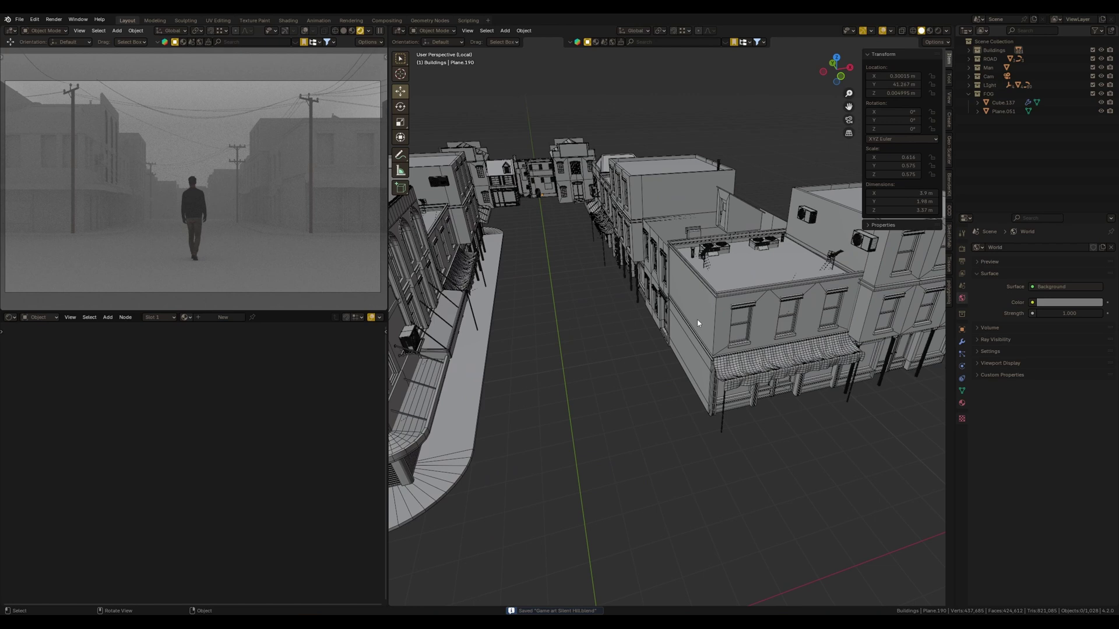
{"action": "left_click", "coordinate": [775, 315]}
{"action": "double_click", "coordinate": [241, 317]}
{"action": "type", "text": "bvn"}
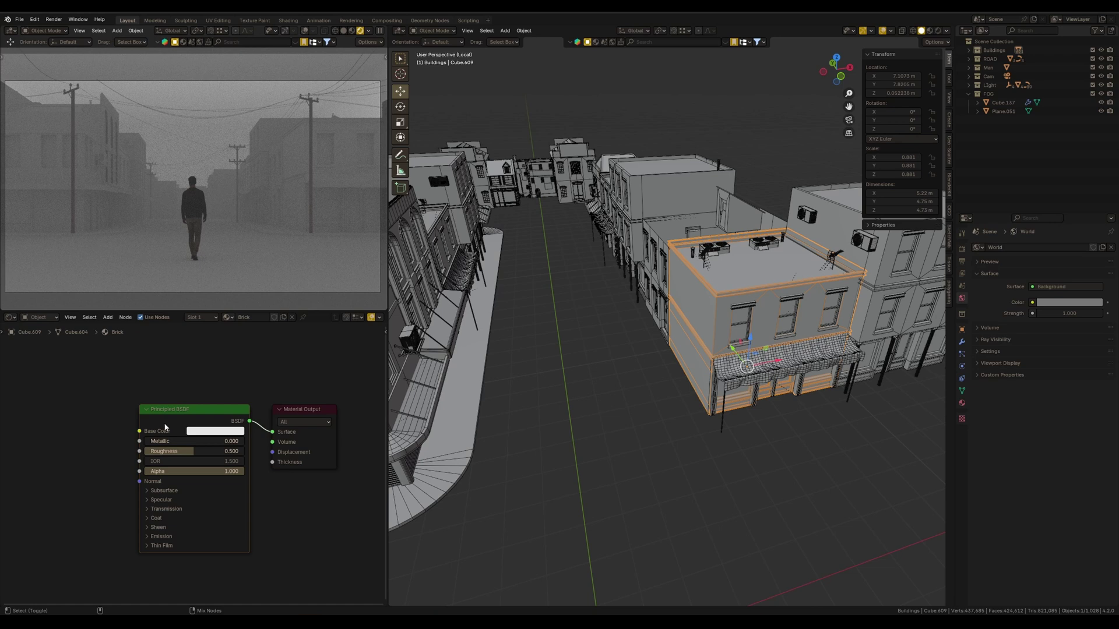
Start a Principled texture setup for the Brick material and open the folder E:\CLOUD\TEXTURES\BricksIndustrialPastoralRed001
{"action": "key", "text": "ctrl+shift+t"}
{"action": "left_click", "coordinate": [566, 47]}
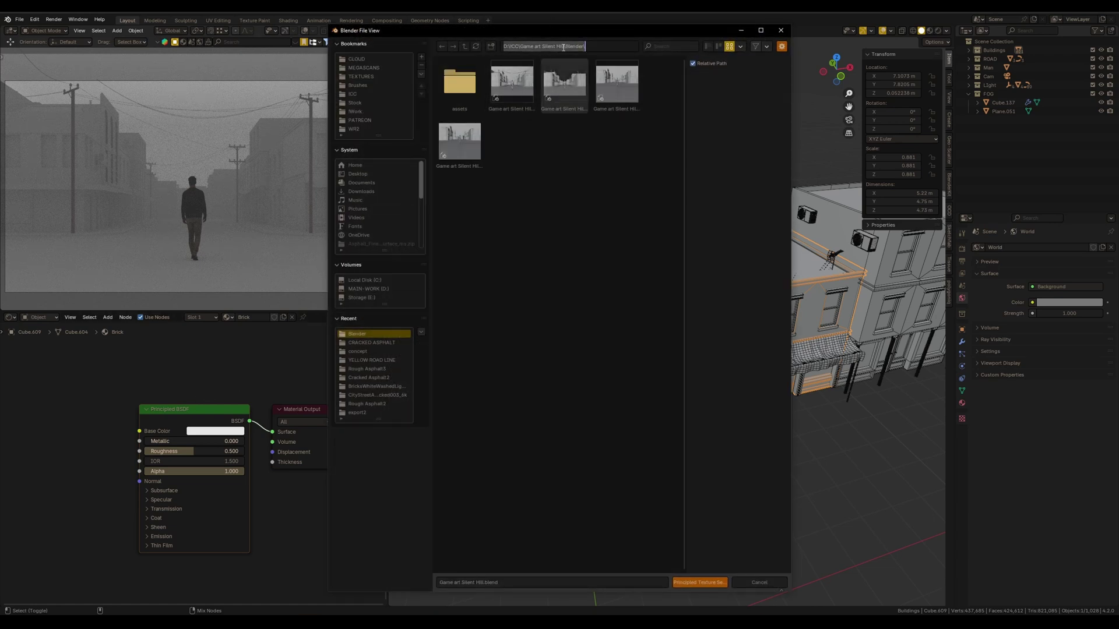
{"action": "type", "text": "E:\\CLOUD\\TEXTURES\\BricksIndustrialPastoralRed001\\"}
{"action": "key", "text": "Return"}
Select all brick texture maps in the folder except the third file
{"action": "left_click", "coordinate": [525, 81]}
{"action": "left_click", "coordinate": [477, 90], "text": "shift"}
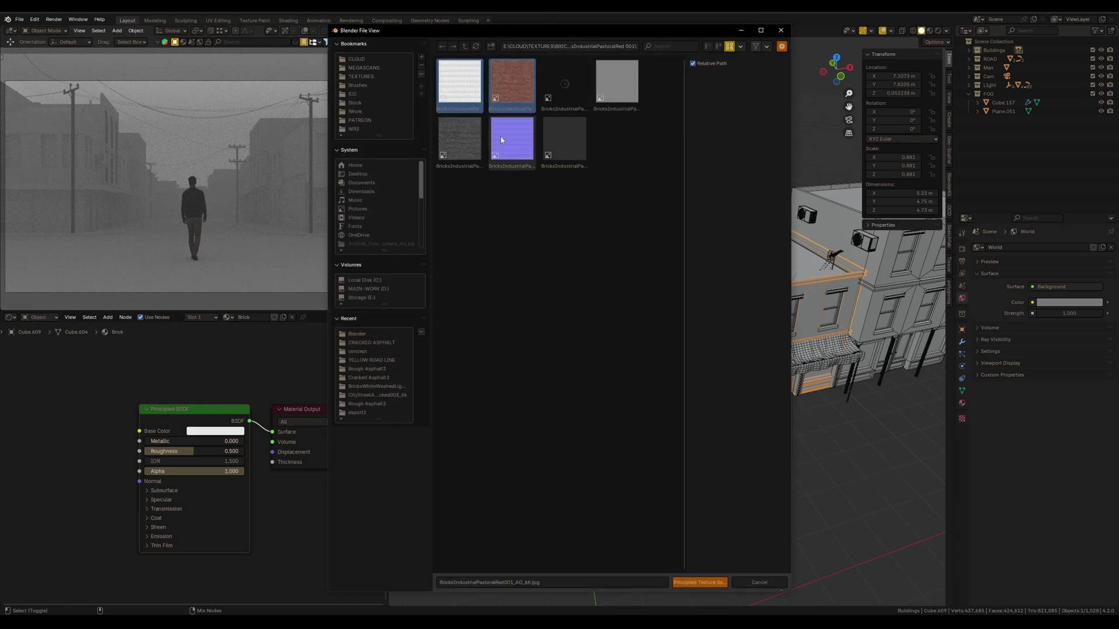
{"action": "left_click", "coordinate": [610, 105], "text": "shift"}
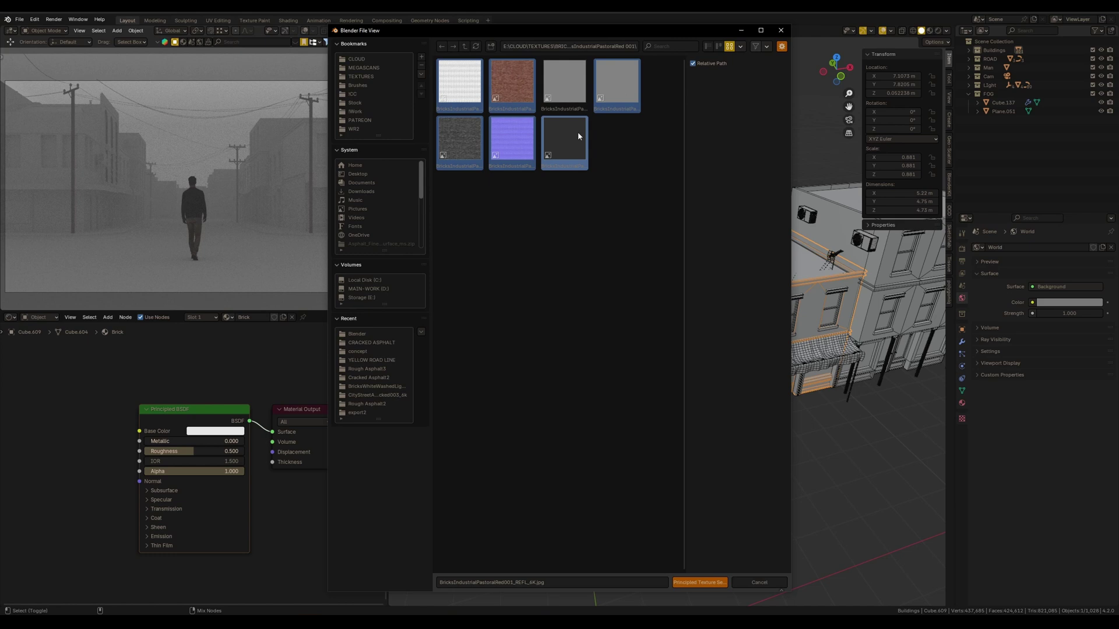
{"action": "left_click", "coordinate": [577, 136], "text": "shift"}
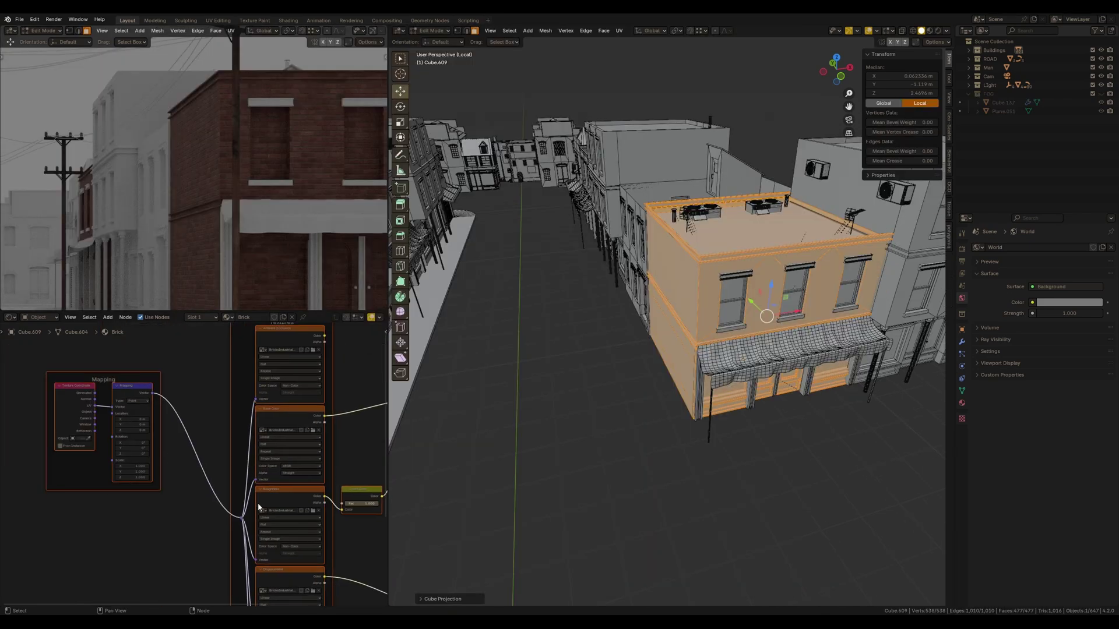
Widen the render preview and shader editor, leaving the corner building and brick nodes in view
{"action": "key", "text": "KP_Decimal"}
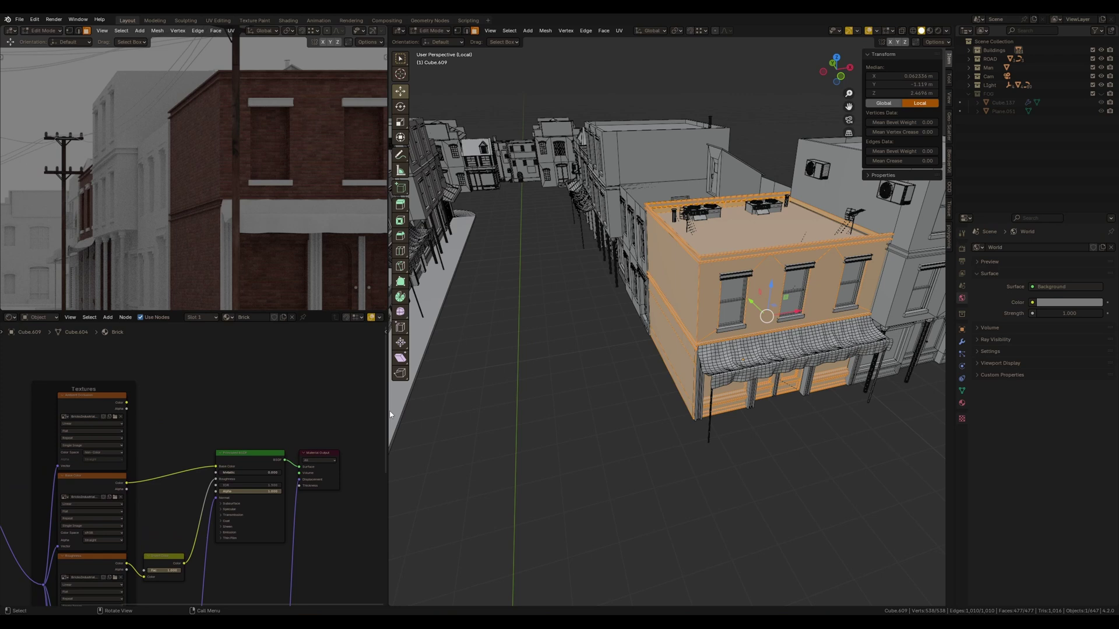
{"action": "left_click_drag", "start_coordinate": [389, 410], "coordinate": [574, 408]}
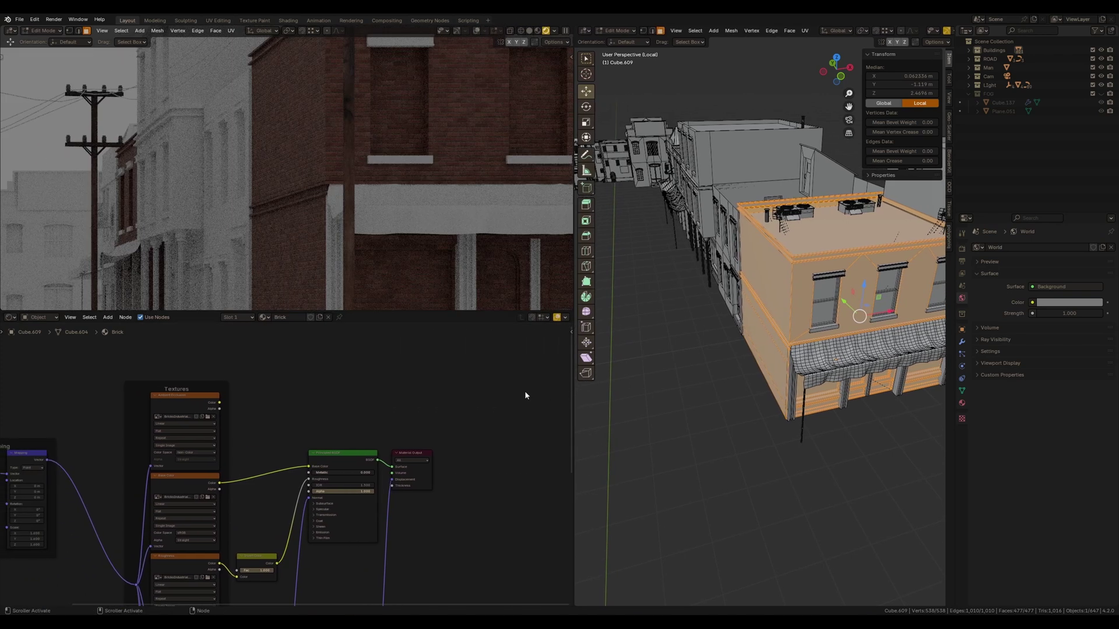
{"action": "middle_click_drag", "start_coordinate": [678, 351], "coordinate": [591, 365], "text": "shift"}
{"action": "scroll", "coordinate": [348, 359], "scroll_direction": "down", "scroll_amount": 2}
{"action": "middle_click_drag", "start_coordinate": [348, 360], "coordinate": [402, 424]}
Add an Ambient Occlusion node above the Textures frame in the Brick material
{"action": "key", "text": "shift+a"}
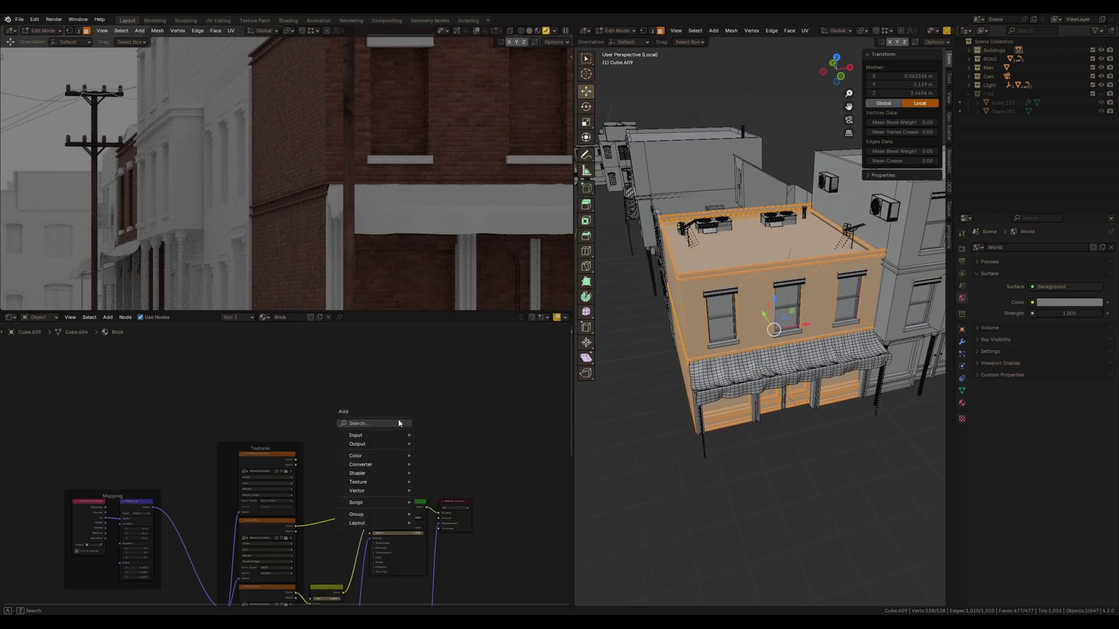
{"action": "left_click", "coordinate": [401, 424]}
{"action": "type", "text": "ao"}
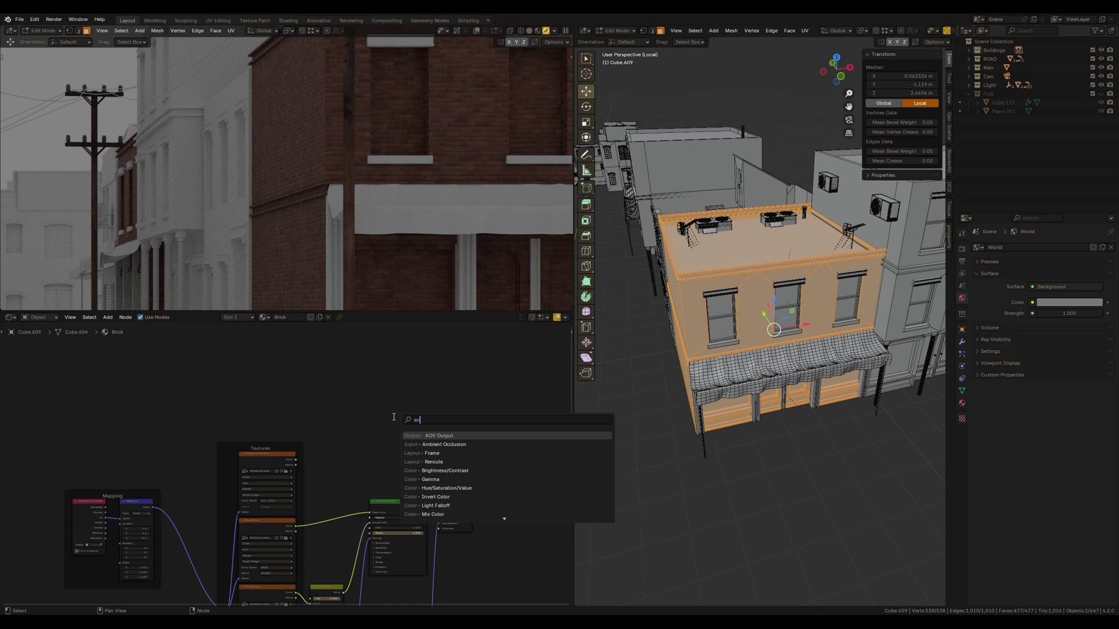
{"action": "key", "text": "Down"}
{"action": "key", "text": "Return"}
{"action": "left_click", "coordinate": [283, 364]}
Add a Color Ramp node beside the Ambient Occlusion node
{"action": "key", "text": "shift+a"}
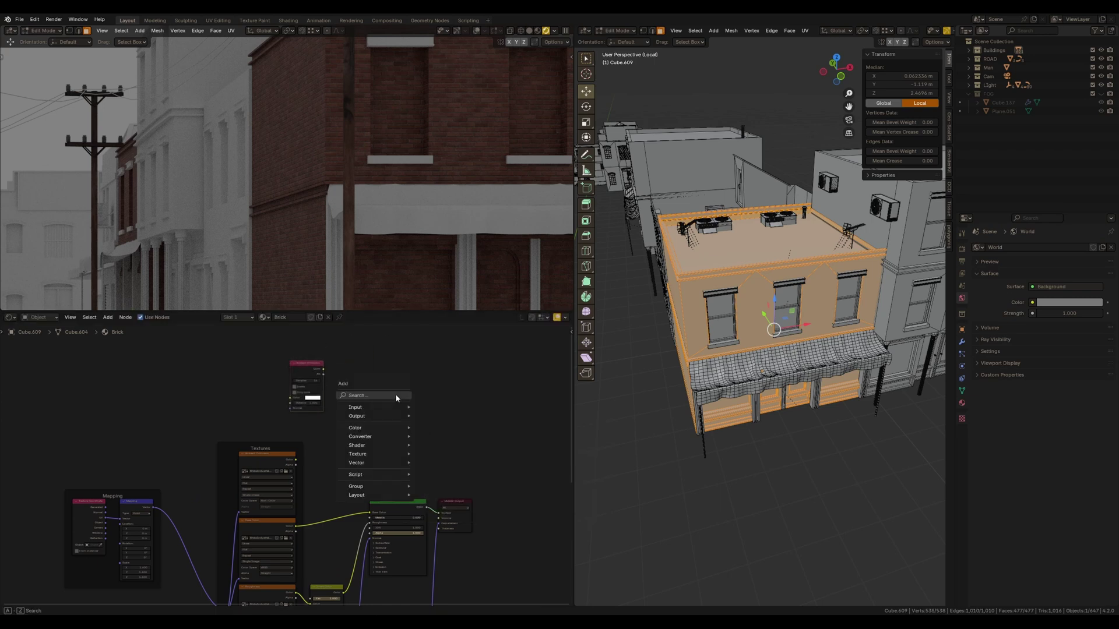
{"action": "left_click", "coordinate": [397, 398]}
{"action": "type", "text": "x"}
{"action": "key", "text": "BackSpace"}
{"action": "type", "text": "col"}
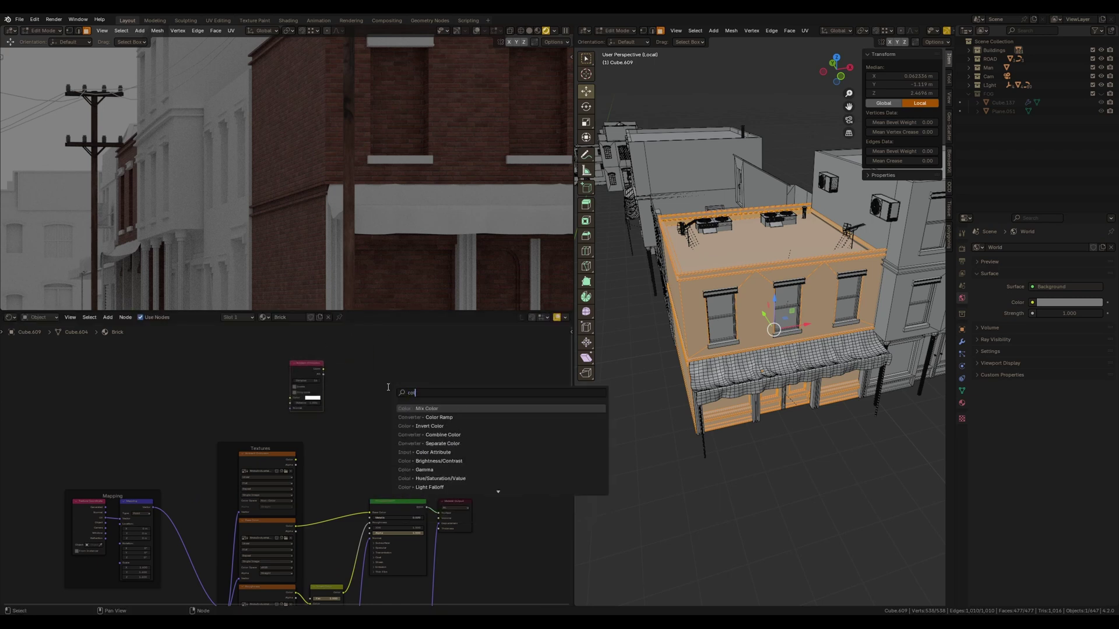
{"action": "key", "text": "Down"}
{"action": "key", "text": "Return"}
{"action": "left_click", "coordinate": [338, 385]}
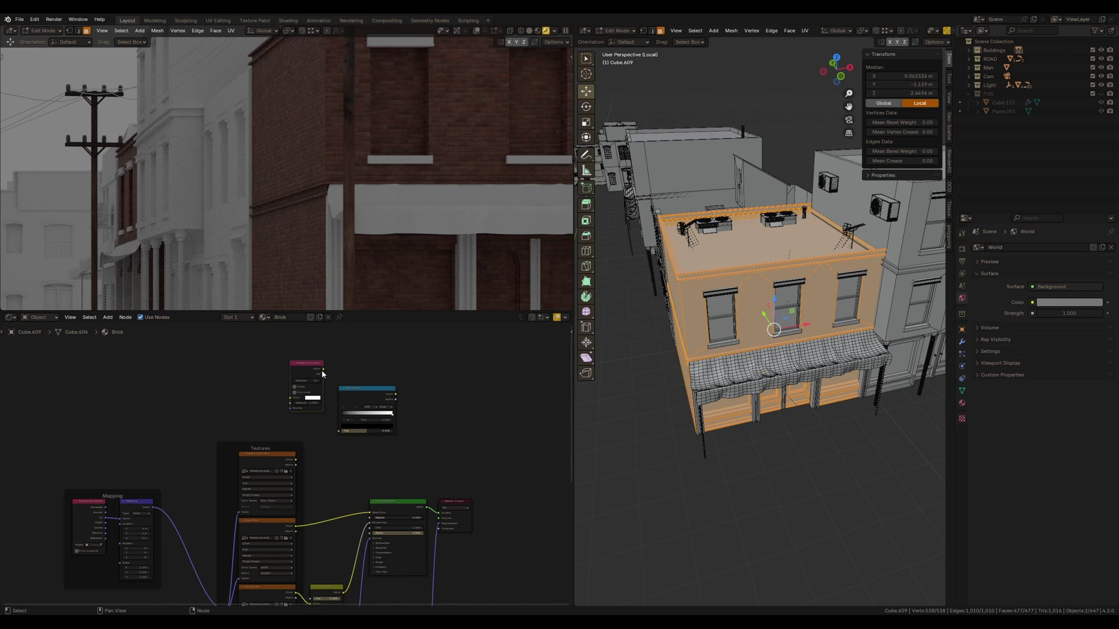
Connect the Ambient Occlusion node's AO output to the Color Ramp's Fac input
{"action": "scroll", "coordinate": [416, 400], "scroll_direction": "up", "scroll_amount": 6}
{"action": "mouse_move", "coordinate": [371, 391]}
{"action": "left_mouse_down"}
{"action": "mouse_move", "coordinate": [428, 390]}
{"action": "mouse_move", "coordinate": [371, 390]}
{"action": "left_mouse_up"}
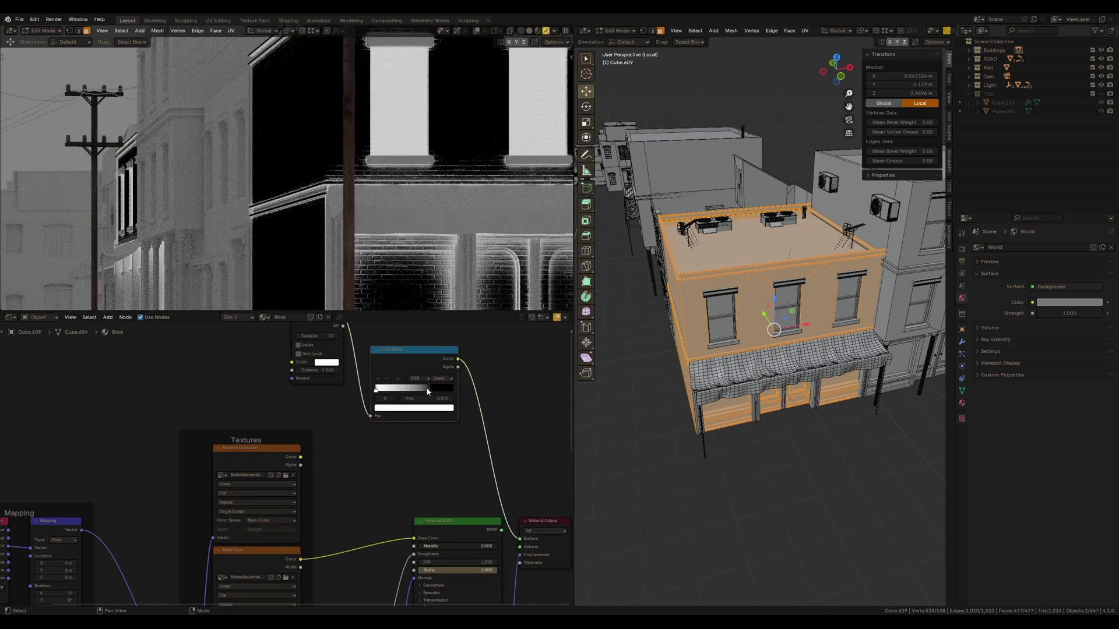
Move the Principled BSDF and Material Output nodes away from the Textures frame in the Brick material to make room
{"action": "scroll", "coordinate": [364, 494], "scroll_direction": "down", "scroll_amount": 3}
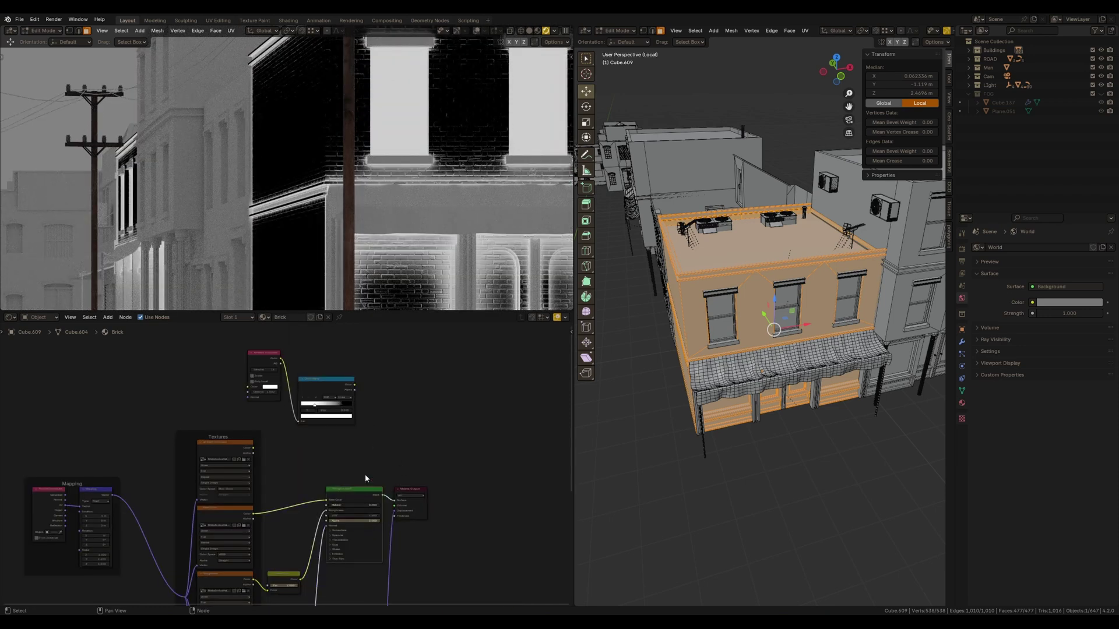
{"action": "left_click_drag", "start_coordinate": [431, 470], "coordinate": [375, 494]}
{"action": "key", "text": "g"}
{"action": "left_click", "coordinate": [468, 484]}
Insert a Mix Color node on the Base Color link and connect the ambient-occlusion Color Ramp's Color output to its Factor
{"action": "key", "text": "shift+a"}
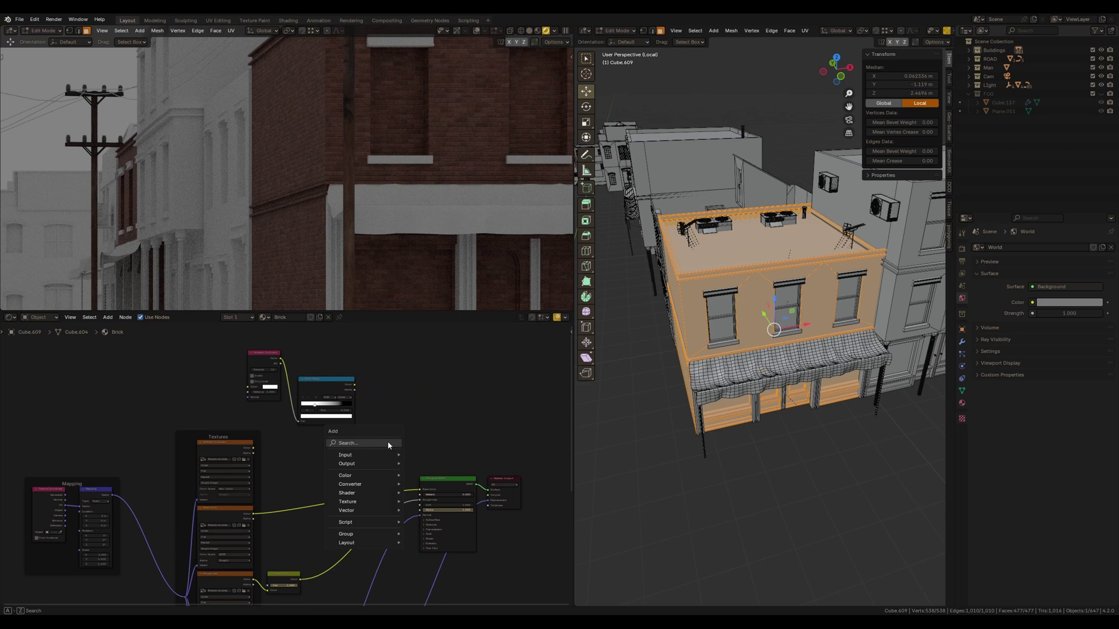
{"action": "left_click", "coordinate": [388, 445]}
{"action": "type", "text": "mi"}
{"action": "key", "text": "Down"}
{"action": "key", "text": "Return"}
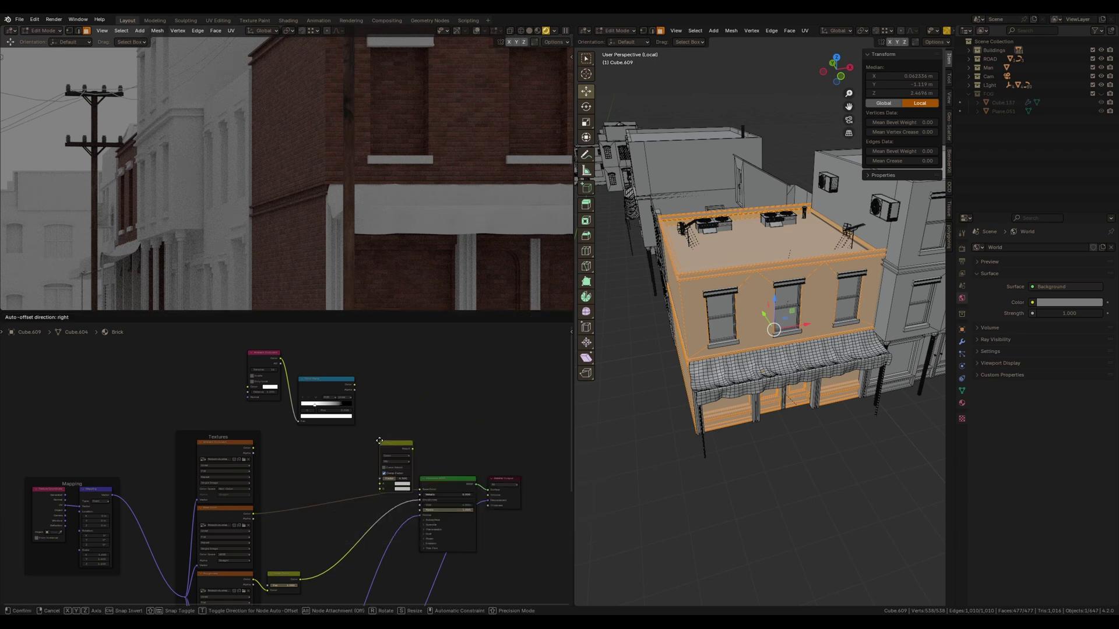
{"action": "left_click", "coordinate": [363, 448]}
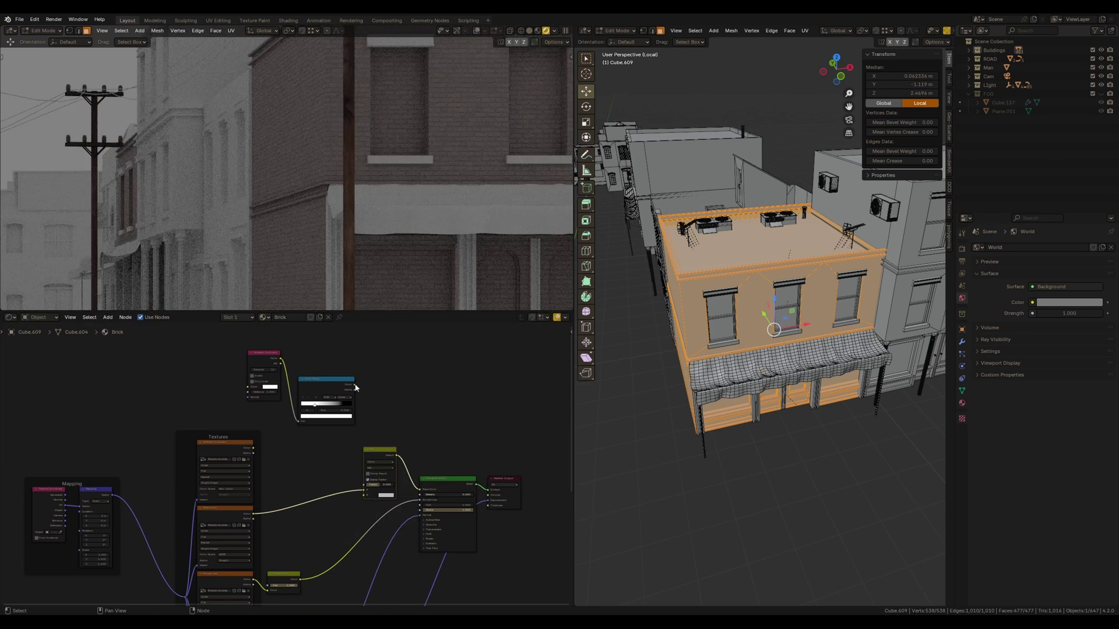
{"action": "left_click_drag", "start_coordinate": [353, 384], "coordinate": [365, 486]}
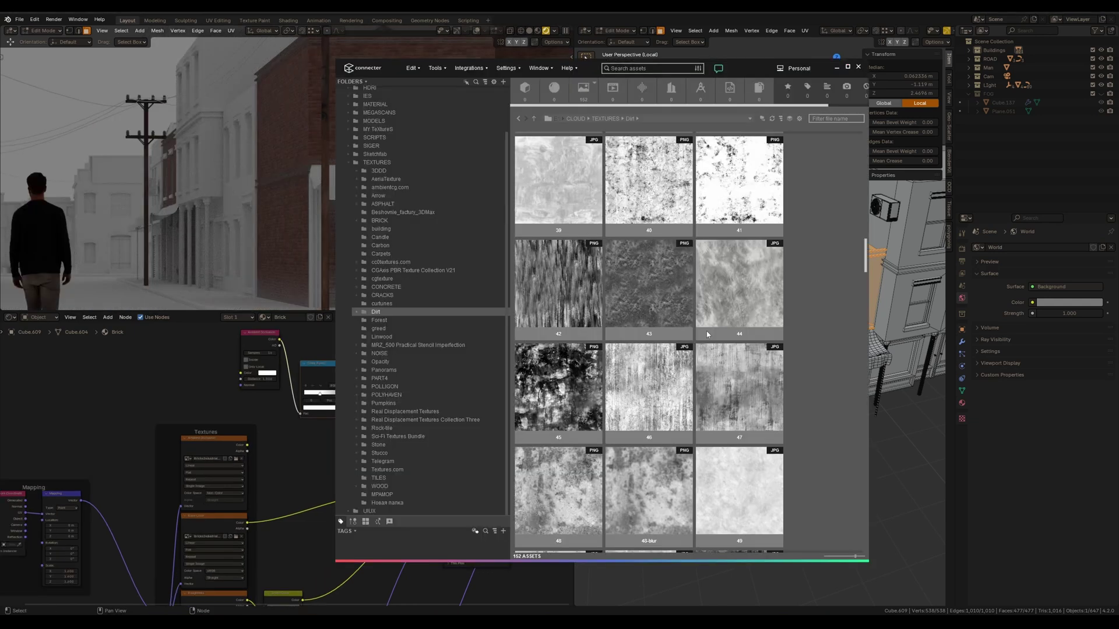
Bring a grunge image from Connector's Dirt folder into the Brick material, feeding the Mix node, and place it above the Color Ramp
{"action": "scroll", "coordinate": [707, 334], "scroll_direction": "down", "scroll_amount": 3}
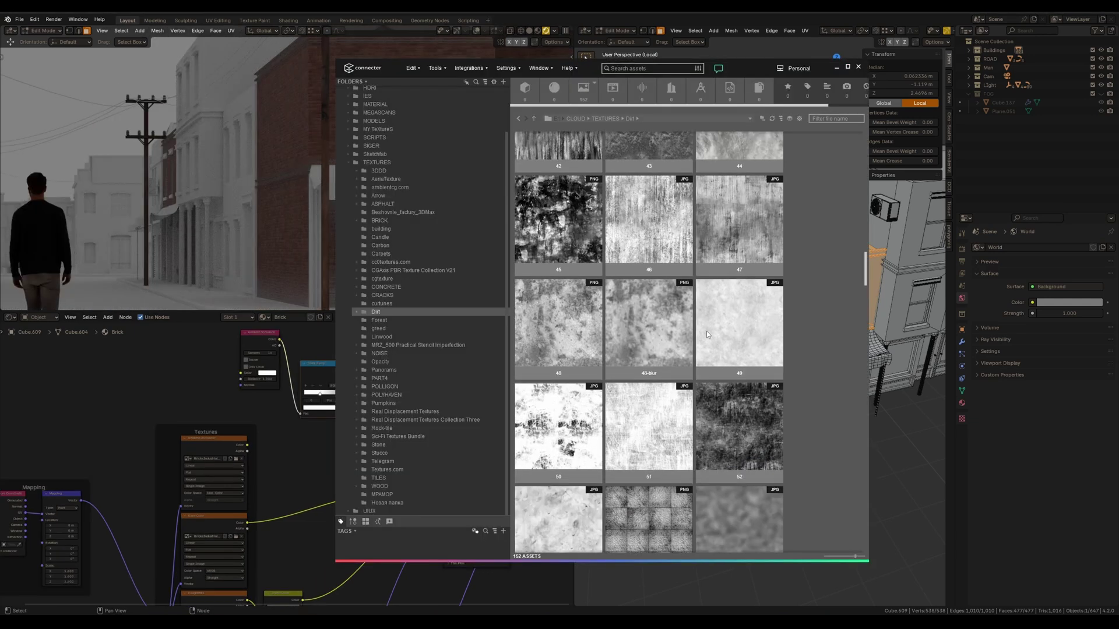
{"action": "scroll", "coordinate": [709, 331], "scroll_direction": "down", "scroll_amount": 3}
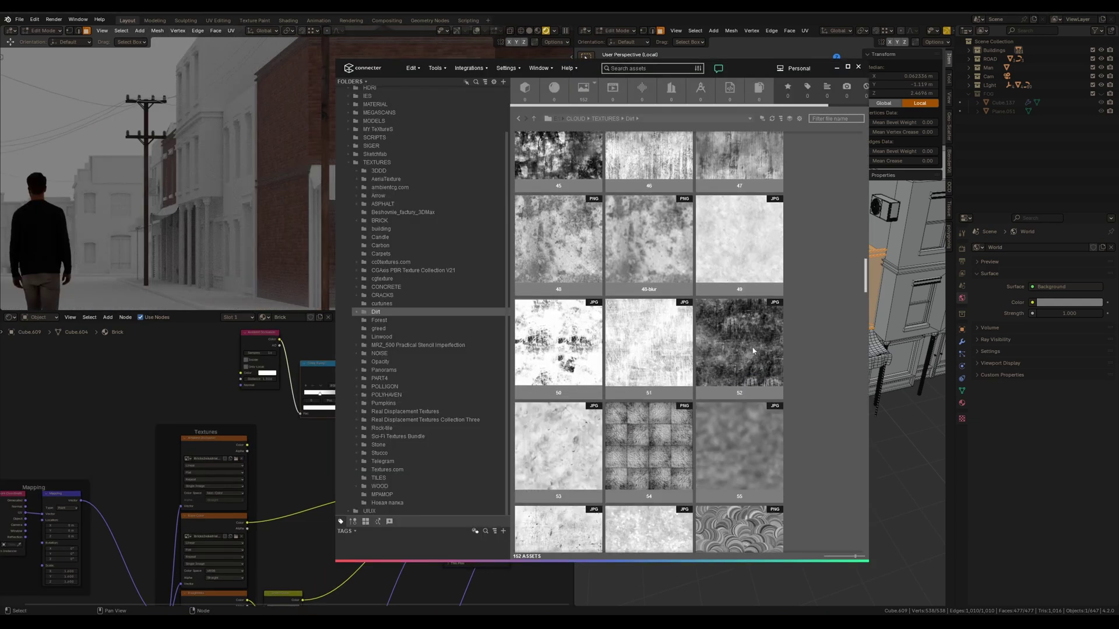
{"action": "left_click_drag", "start_coordinate": [725, 339], "coordinate": [298, 457]}
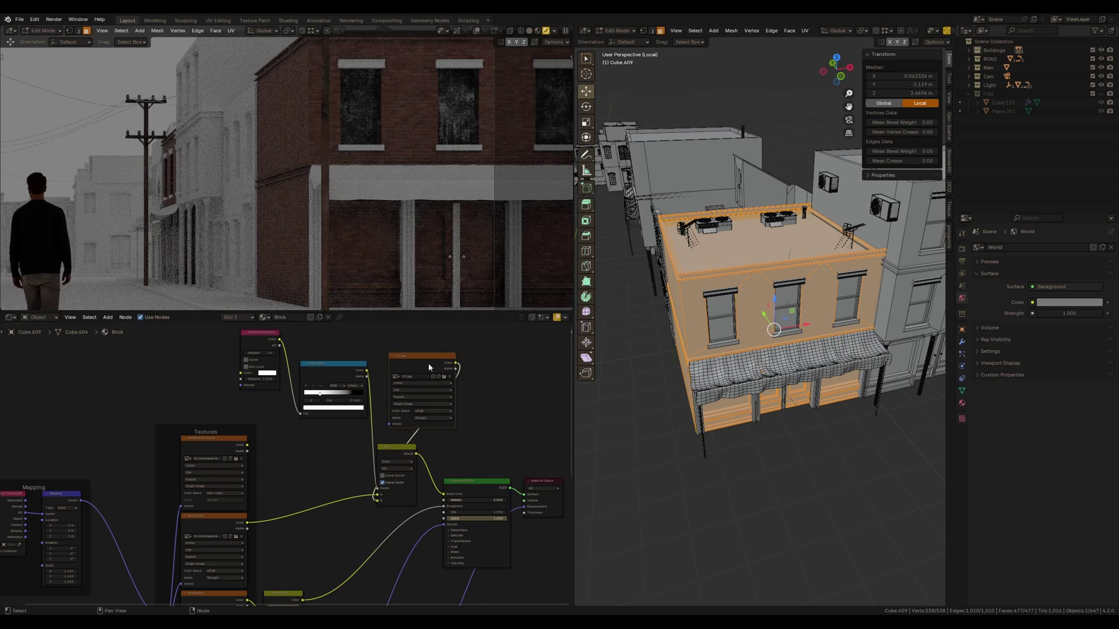
{"action": "middle_click_drag", "start_coordinate": [429, 370], "coordinate": [421, 413]}
{"action": "left_click_drag", "start_coordinate": [418, 402], "coordinate": [318, 321]}
{"action": "middle_click_drag", "start_coordinate": [310, 343], "coordinate": [332, 409]}
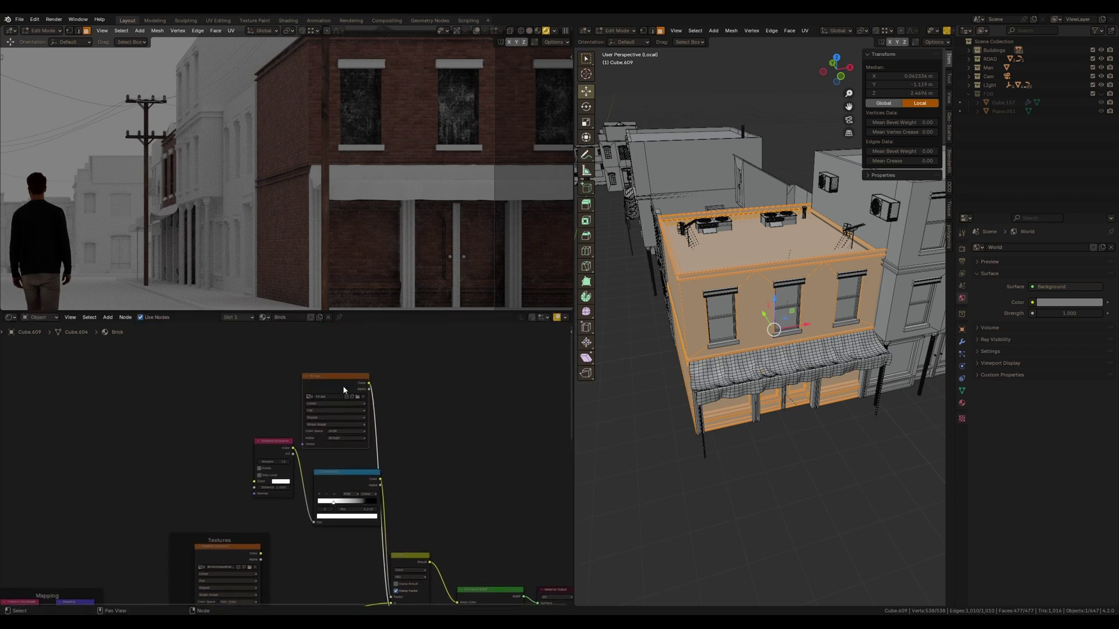
{"action": "left_click_drag", "start_coordinate": [342, 387], "coordinate": [347, 394]}
Leave Edit Mode, select the upper-floor windows, and move the black stop of Material.003's ambient-occlusion Color Ramp to position 0.823
{"action": "scroll", "coordinate": [720, 324], "scroll_direction": "up", "scroll_amount": 3}
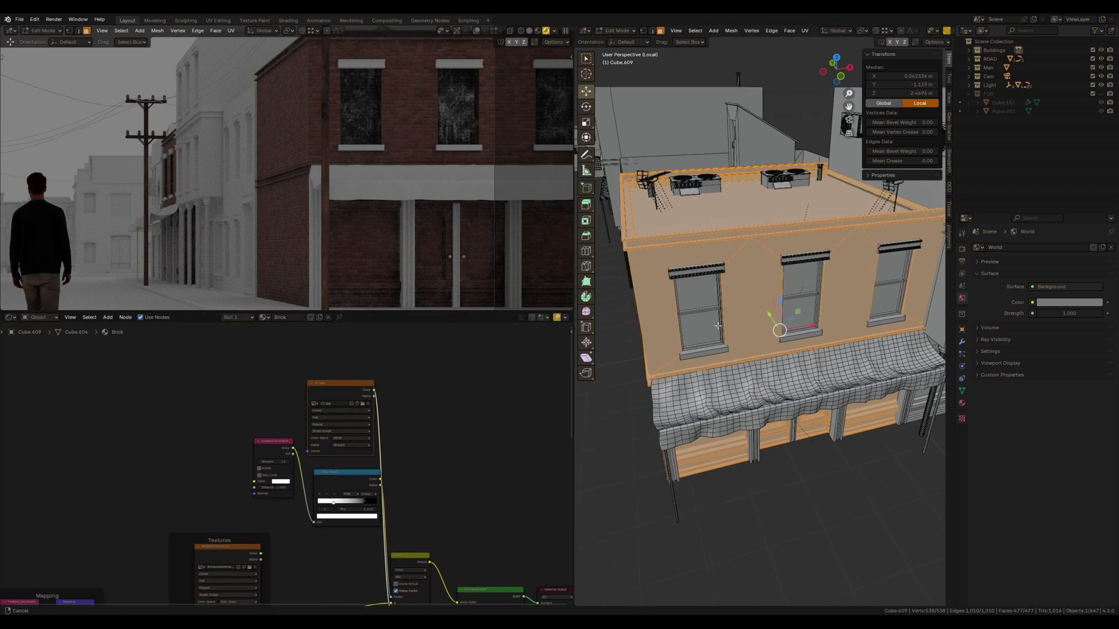
{"action": "middle_click_drag", "start_coordinate": [716, 327], "coordinate": [758, 295]}
{"action": "scroll", "coordinate": [730, 285], "scroll_direction": "up", "scroll_amount": 3}
{"action": "key", "text": "Tab"}
{"action": "left_click", "coordinate": [760, 291]}
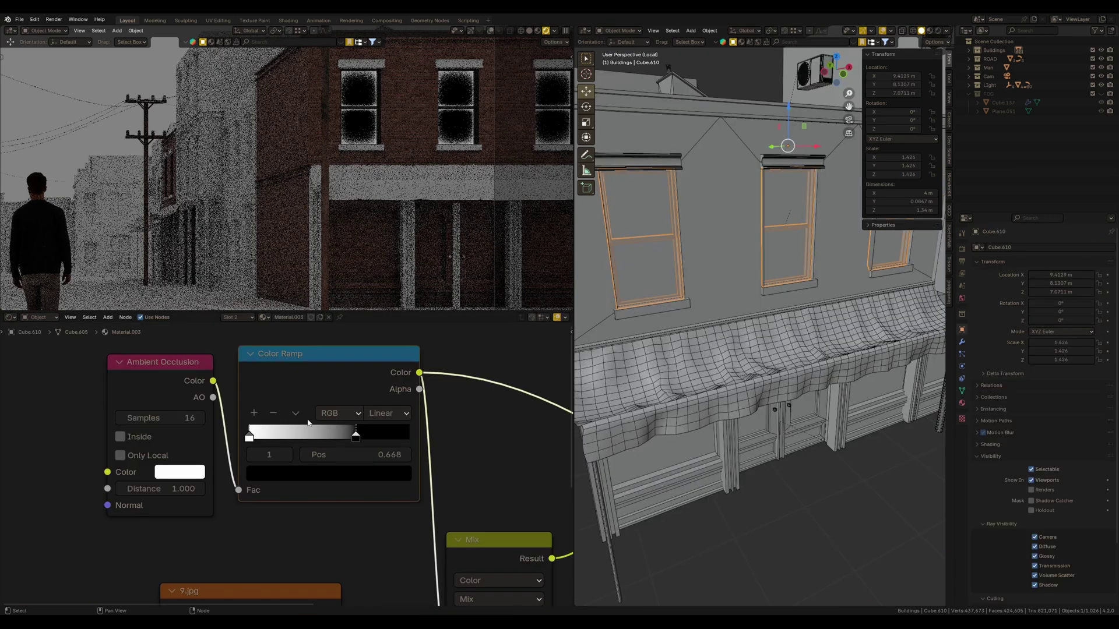
{"action": "left_click", "coordinate": [250, 436]}
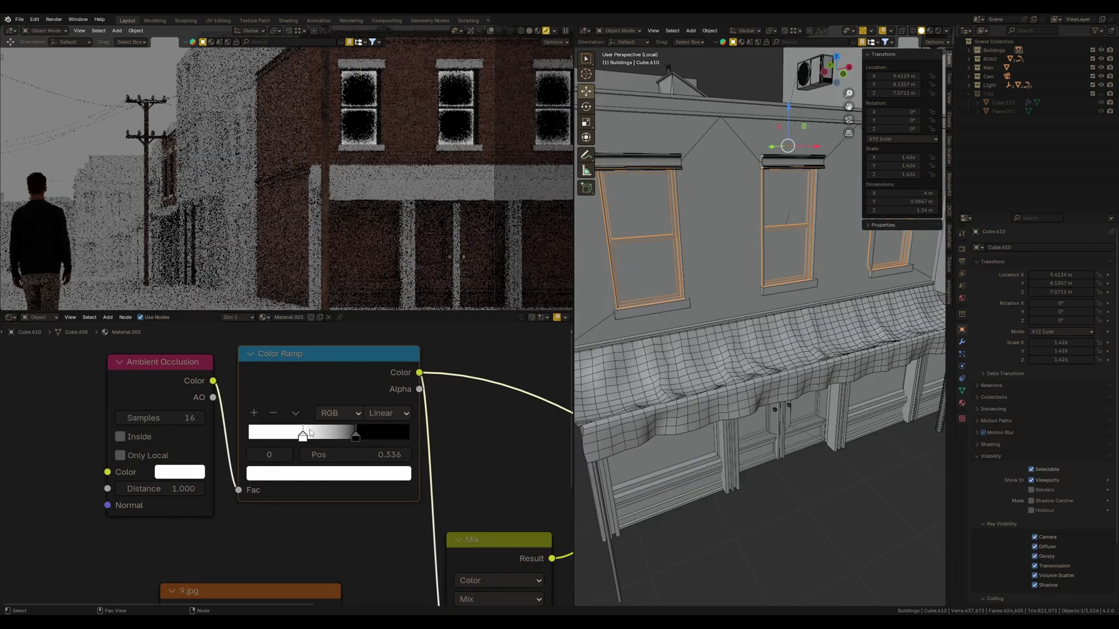
{"action": "left_click_drag", "start_coordinate": [356, 437], "coordinate": [381, 435]}
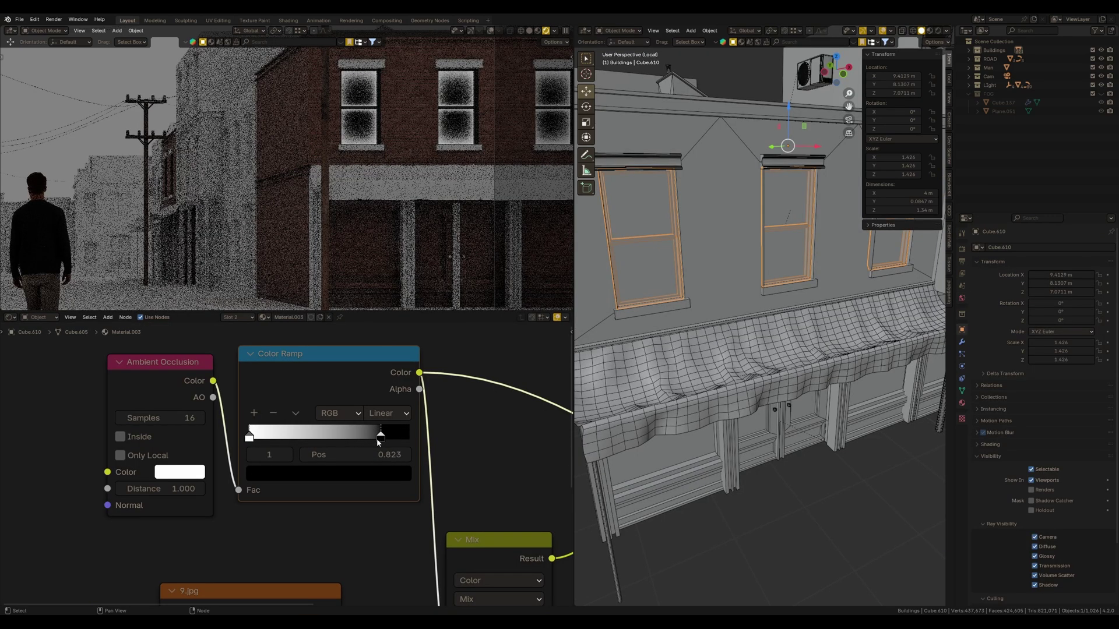
Switch to the windows' Material.002 slot and add an Ambient Occlusion node in front of the Principled BSDF
{"action": "scroll", "coordinate": [436, 452], "scroll_direction": "down", "scroll_amount": 3}
{"action": "middle_click_drag", "start_coordinate": [436, 452], "coordinate": [244, 405]}
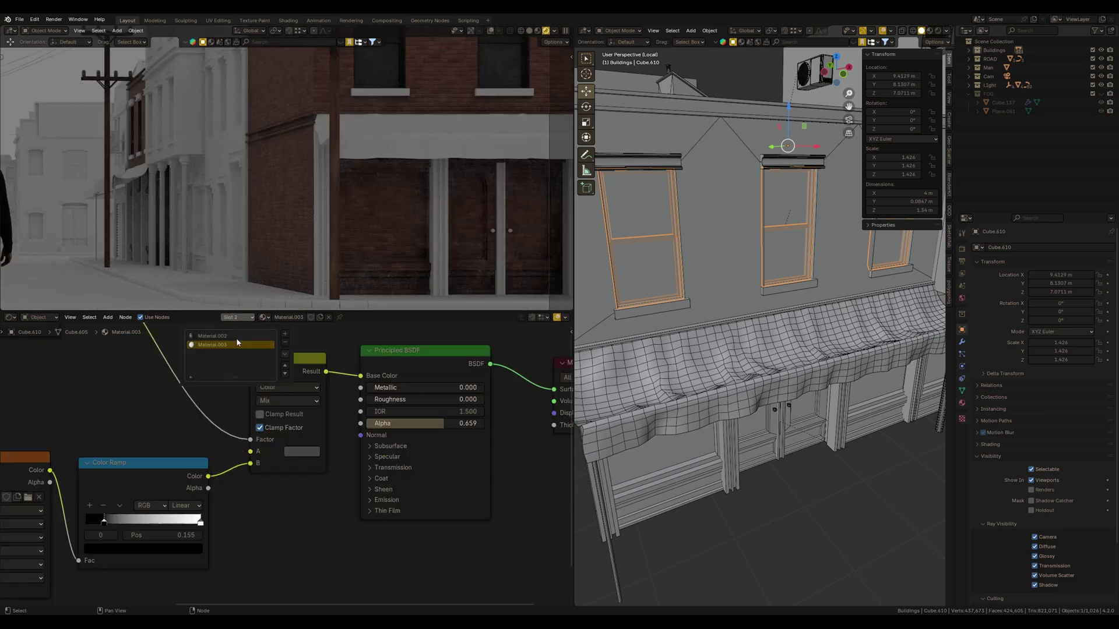
{"action": "left_click", "coordinate": [234, 336]}
{"action": "key", "text": "shift+a"}
{"action": "type", "text": "am"}
{"action": "key", "text": "Return"}
{"action": "left_click", "coordinate": [131, 383]}
Add a Color Ramp to Material.002 and connect the Ambient Occlusion node's Color output to its Fac input
{"action": "key", "text": "shift+a"}
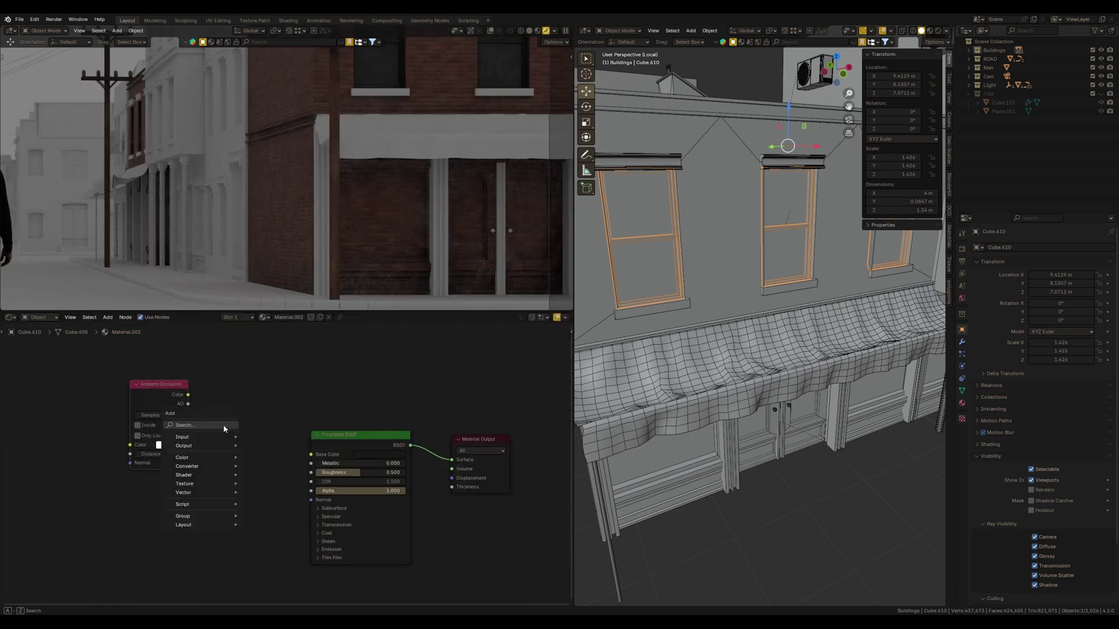
{"action": "type", "text": "colo"}
{"action": "key", "text": "Down"}
{"action": "key", "text": "Return"}
{"action": "left_click", "coordinate": [194, 359]}
{"action": "left_click_drag", "start_coordinate": [155, 411], "coordinate": [122, 400]}
{"action": "left_click_drag", "start_coordinate": [155, 383], "coordinate": [192, 435]}
{"action": "left_click_drag", "start_coordinate": [230, 372], "coordinate": [210, 379]}
Connect the Color Ramp's Color output to the Principled BSDF's Base Color in Material.002 and adjust the ramp
{"action": "scroll", "coordinate": [204, 382], "scroll_direction": "up", "scroll_amount": 3}
{"action": "left_click_drag", "start_coordinate": [307, 383], "coordinate": [355, 482]}
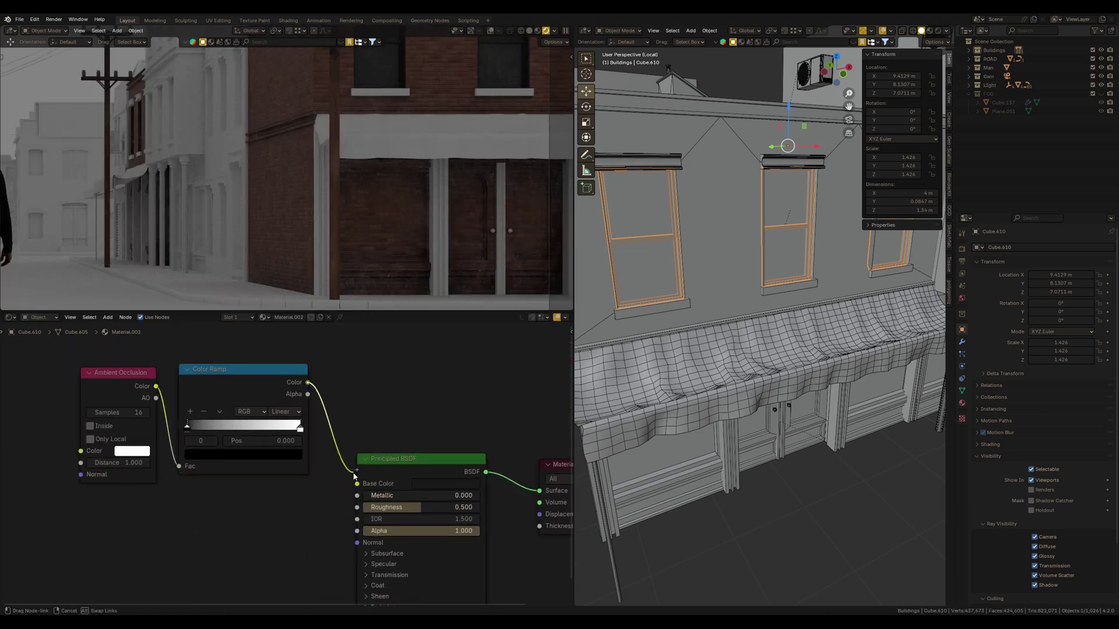
{"action": "middle_click_drag", "start_coordinate": [251, 440], "coordinate": [330, 457]}
{"action": "left_click_drag", "start_coordinate": [290, 454], "coordinate": [366, 455]}
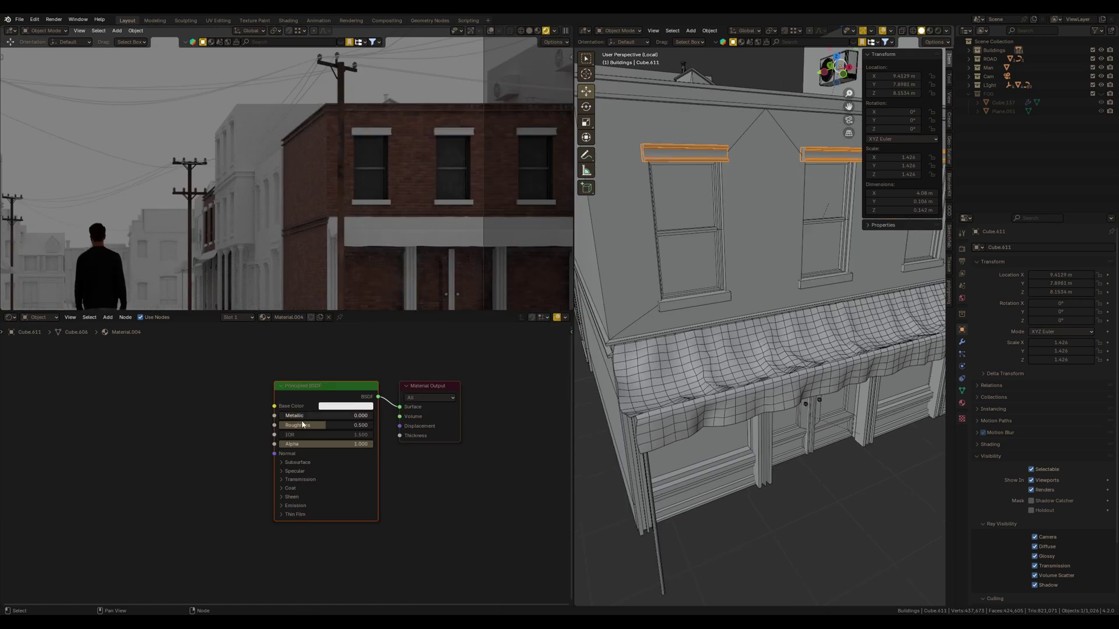
Darken the Base Color of the window lintels' Material.004 to gray and bring in the 9.jpg texture
{"action": "left_click", "coordinate": [345, 407]}
{"action": "left_click_drag", "start_coordinate": [408, 322], "coordinate": [432, 355]}
{"action": "left_click_drag", "start_coordinate": [559, 393], "coordinate": [325, 539]}
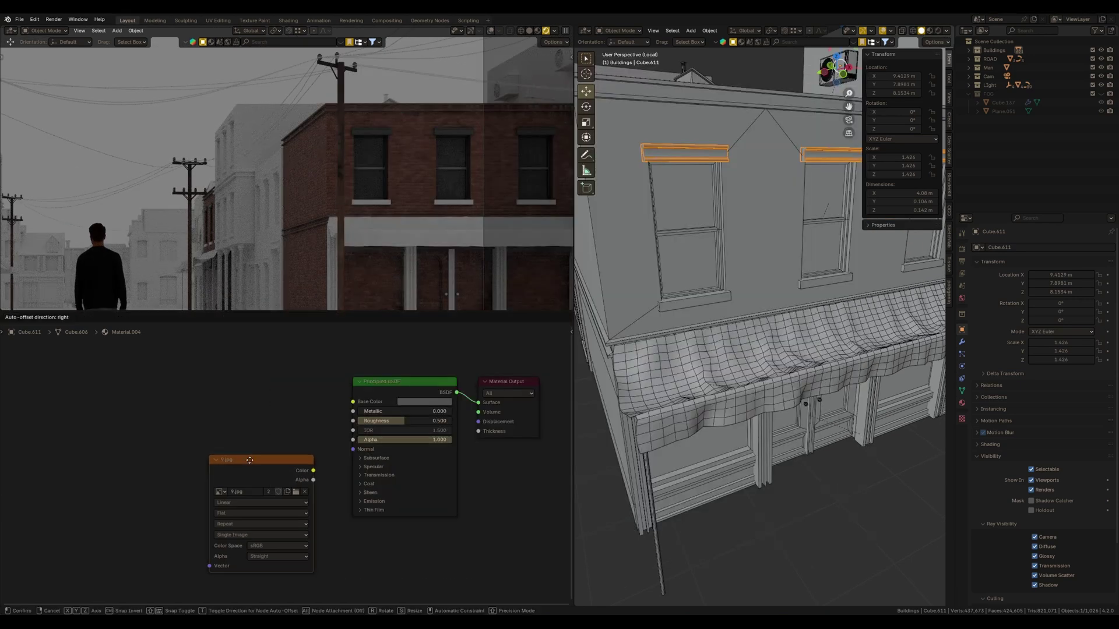
Add a Bump node between the 9.jpg texture and the Principled BSDF, using the texture's color as height
{"action": "key", "text": "shift+a"}
{"action": "type", "text": "bu"}
{"action": "key", "text": "Return"}
{"action": "left_click", "coordinate": [287, 413]}
{"action": "left_click_drag", "start_coordinate": [286, 477], "coordinate": [286, 468]}
Add Texture Coordinate and Mapping nodes to the 9.jpg texture in Material.004
{"action": "scroll", "coordinate": [349, 131], "scroll_direction": "up", "scroll_amount": 5}
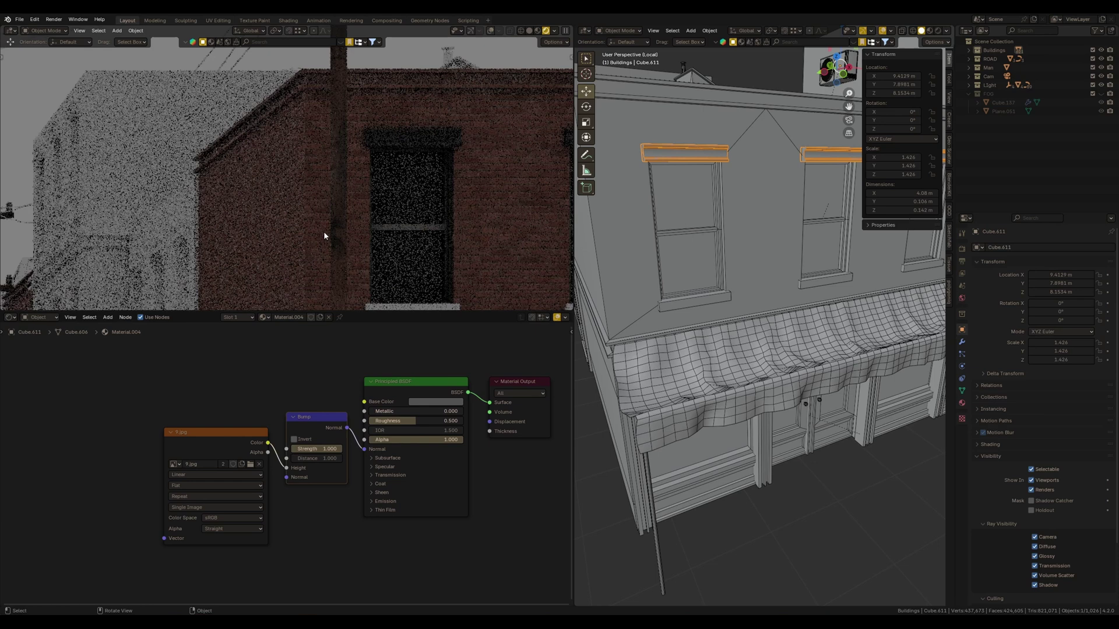
{"action": "middle_click_drag", "start_coordinate": [217, 456], "coordinate": [285, 447]}
{"action": "left_click", "coordinate": [284, 444]}
{"action": "key", "text": "ctrl+t"}
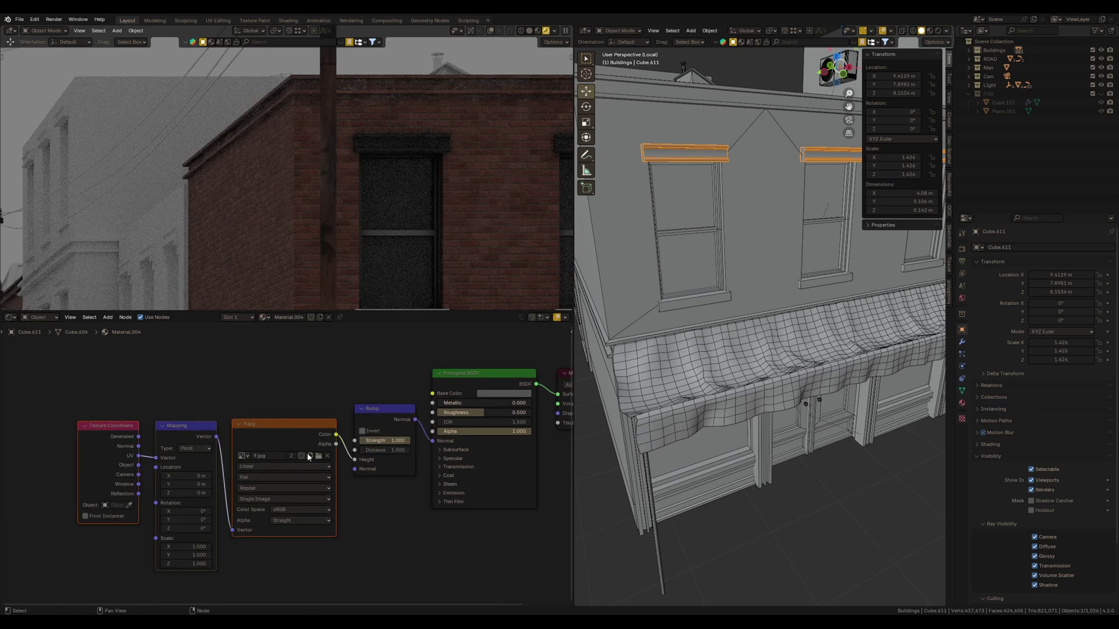
Spread out the texture nodes and set the Bump node's Strength to 0.5
{"action": "left_click_drag", "start_coordinate": [306, 444], "coordinate": [276, 420]}
{"action": "scroll", "coordinate": [285, 455], "scroll_direction": "up", "scroll_amount": 3}
{"action": "left_click_drag", "start_coordinate": [392, 393], "coordinate": [359, 400]}
{"action": "middle_click_drag", "start_coordinate": [358, 400], "coordinate": [373, 432], "text": "ctrl"}
{"action": "double_click", "coordinate": [379, 444]}
{"action": "type", "text": "0.5"}
{"action": "key", "text": "Return"}
Add an Ambient Occlusion node above the 9.jpg texture node in Material.004
{"action": "middle_click_drag", "start_coordinate": [422, 333], "coordinate": [394, 412]}
{"action": "key", "text": "shift+a"}
{"action": "key", "text": "Return"}
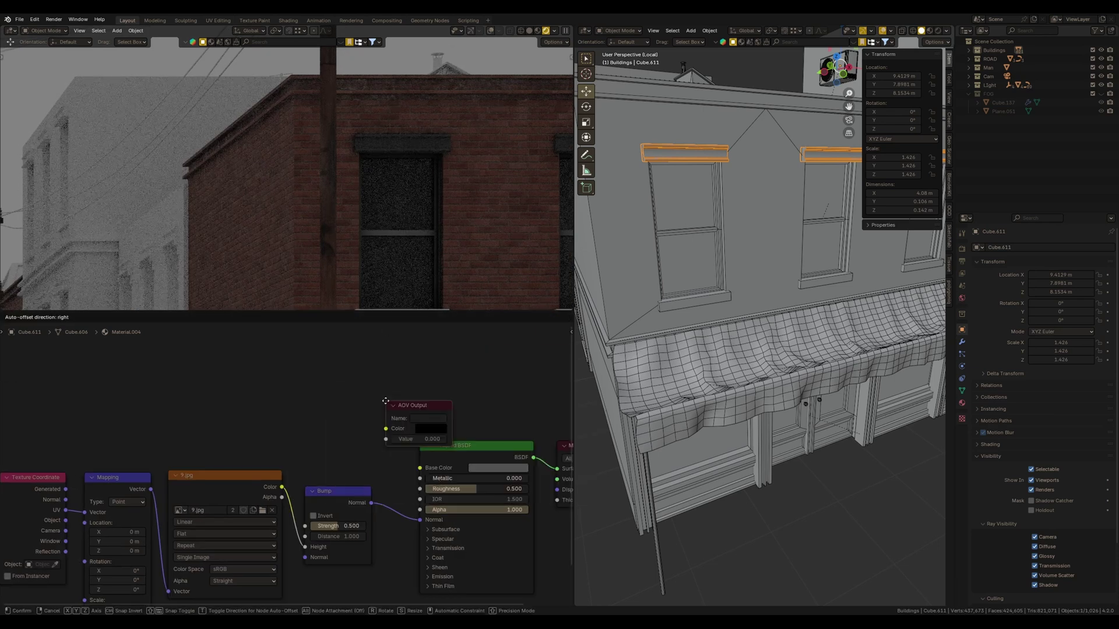
{"action": "key", "text": "shift+a"}
{"action": "type", "text": "am"}
{"action": "key", "text": "Return"}
{"action": "left_click", "coordinate": [235, 350]}
Add a Color Ramp node beside the Ambient Occlusion node in Material.004
{"action": "key", "text": "shift+a"}
{"action": "type", "text": "col"}
{"action": "key", "text": "Down"}
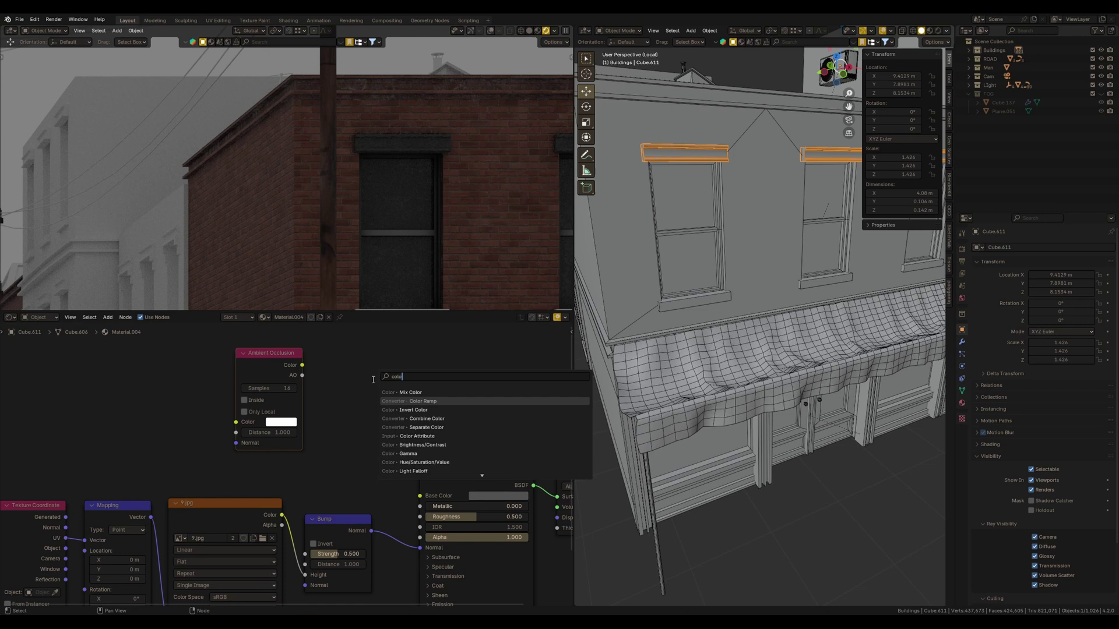
{"action": "key", "text": "Return"}
{"action": "left_click", "coordinate": [322, 340]}
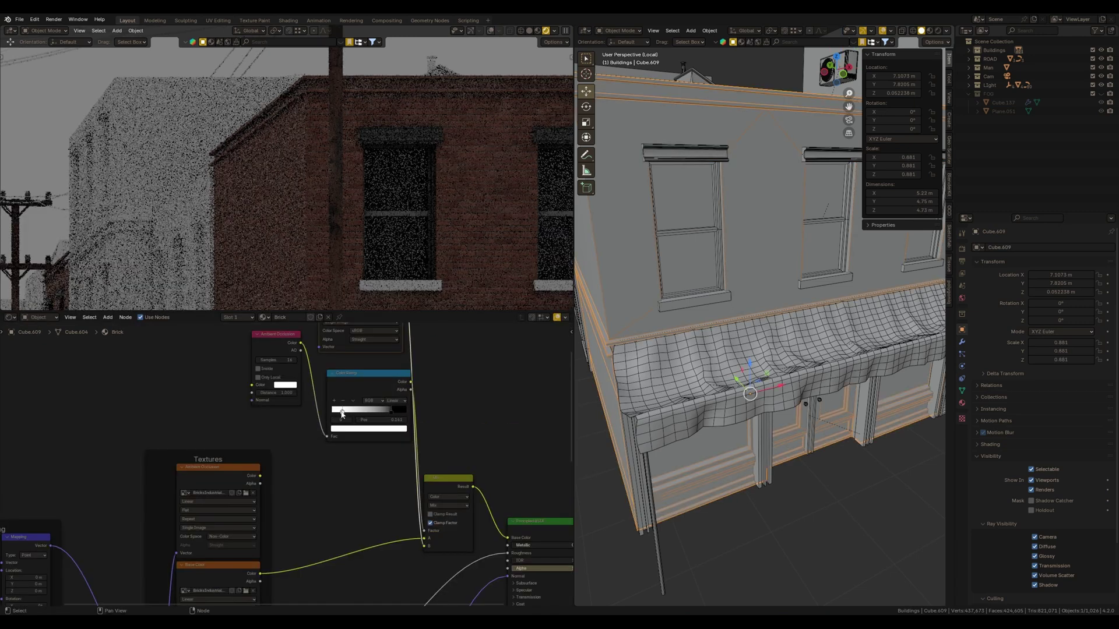
Insert a second Mix Color node between the existing Mix node and the Principled BSDF in the Brick material
{"action": "scroll", "coordinate": [350, 379], "scroll_direction": "down", "scroll_amount": 3}
{"action": "key", "text": "shift+a"}
{"action": "left_click", "coordinate": [402, 417]}
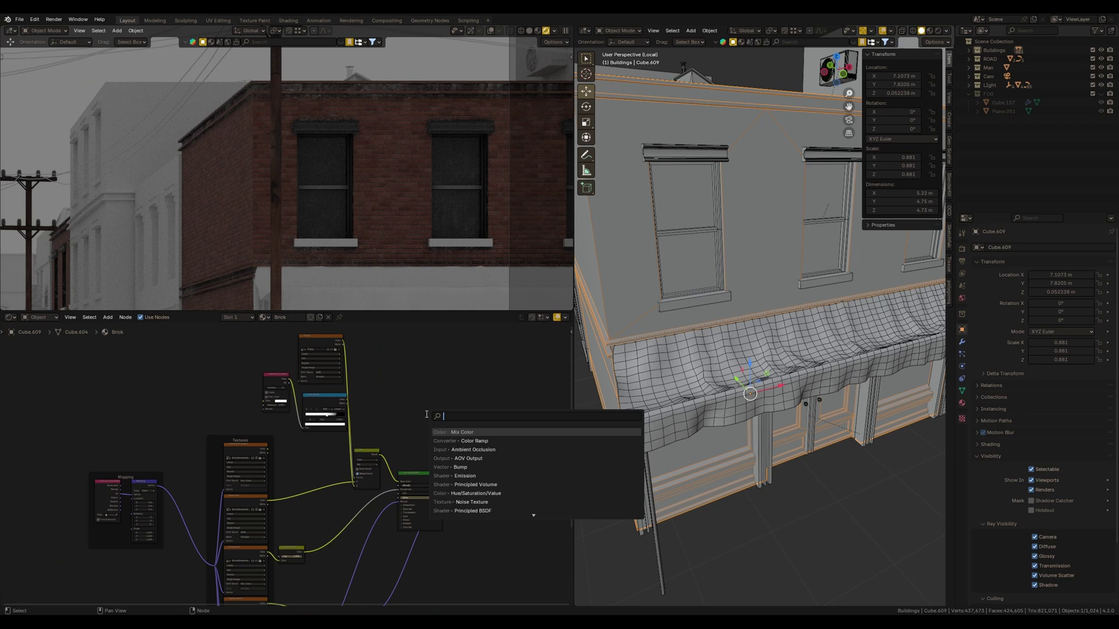
{"action": "type", "text": "mix"}
{"action": "key", "text": "Return"}
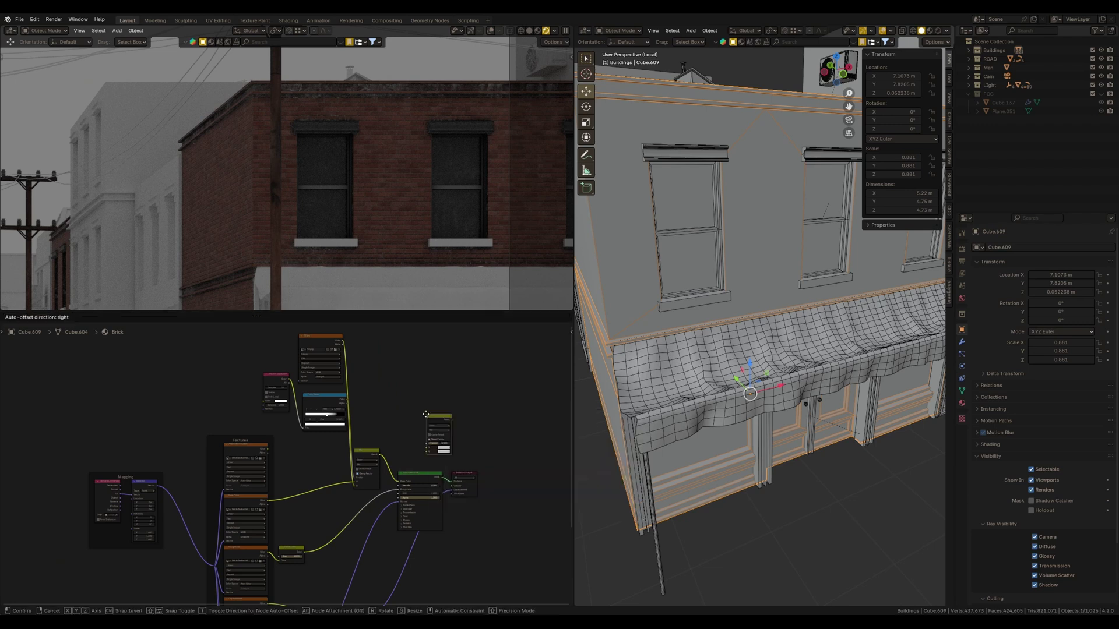
{"action": "left_click", "coordinate": [384, 435]}
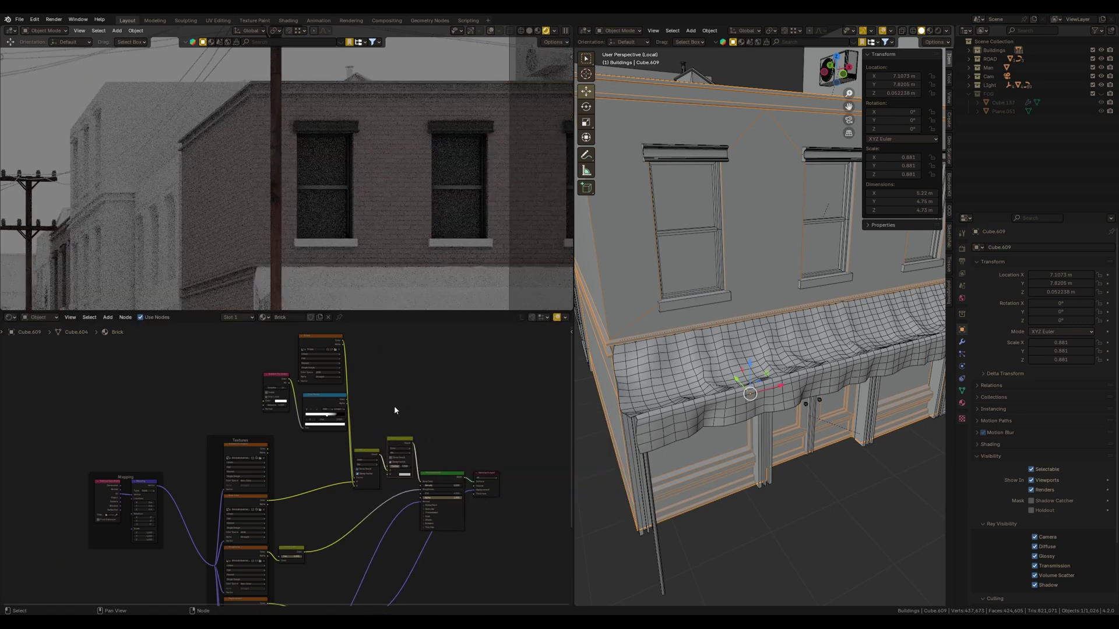
Switch to Connector, bring 47.jpg from the Dirt folder into the Brick material, and connect it to the second Mix node
{"action": "key", "text": "alt+Tab"}
{"action": "left_click_drag", "start_coordinate": [760, 218], "coordinate": [189, 368]}
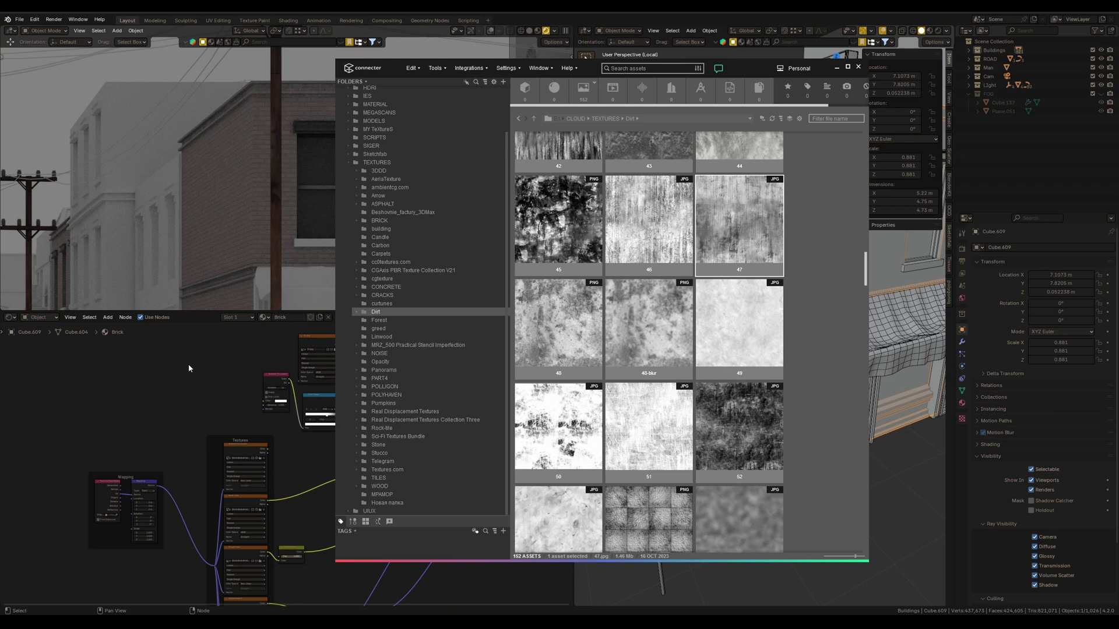
{"action": "left_click_drag", "start_coordinate": [438, 347], "coordinate": [424, 471]}
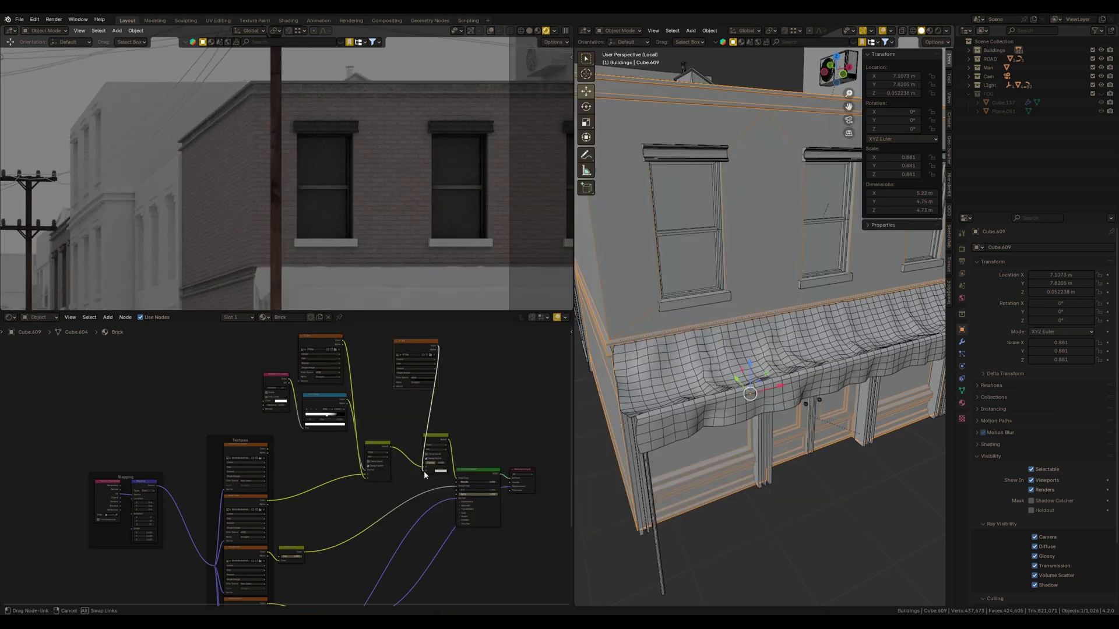
Set the second Mix node's blending mode to Multiply
{"action": "scroll", "coordinate": [442, 475], "scroll_direction": "up", "scroll_amount": 3}
{"action": "left_click", "coordinate": [437, 471]}
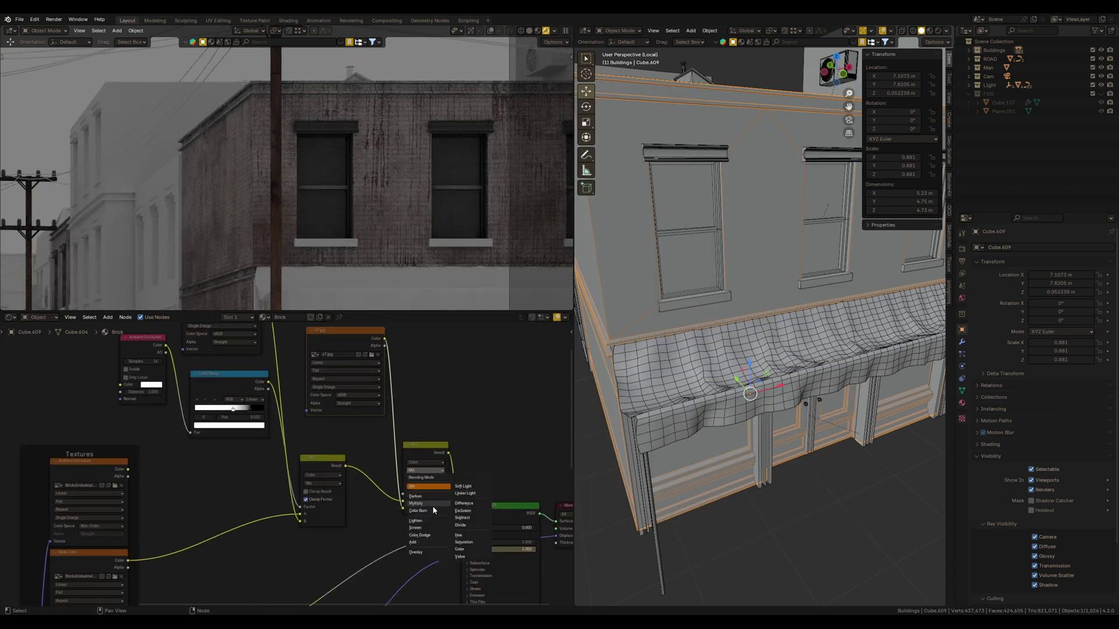
{"action": "left_click", "coordinate": [429, 503]}
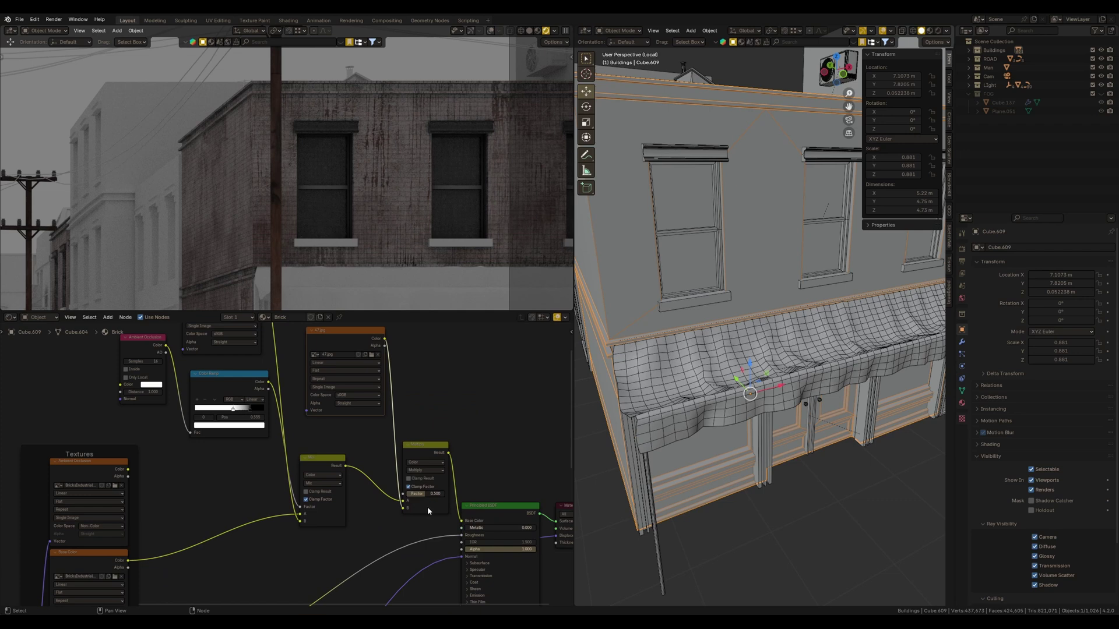
Try the Lighten and Screen blending modes on the second Mix node, and return it to Multiply
{"action": "scroll", "coordinate": [468, 439], "scroll_direction": "up", "scroll_amount": 1}
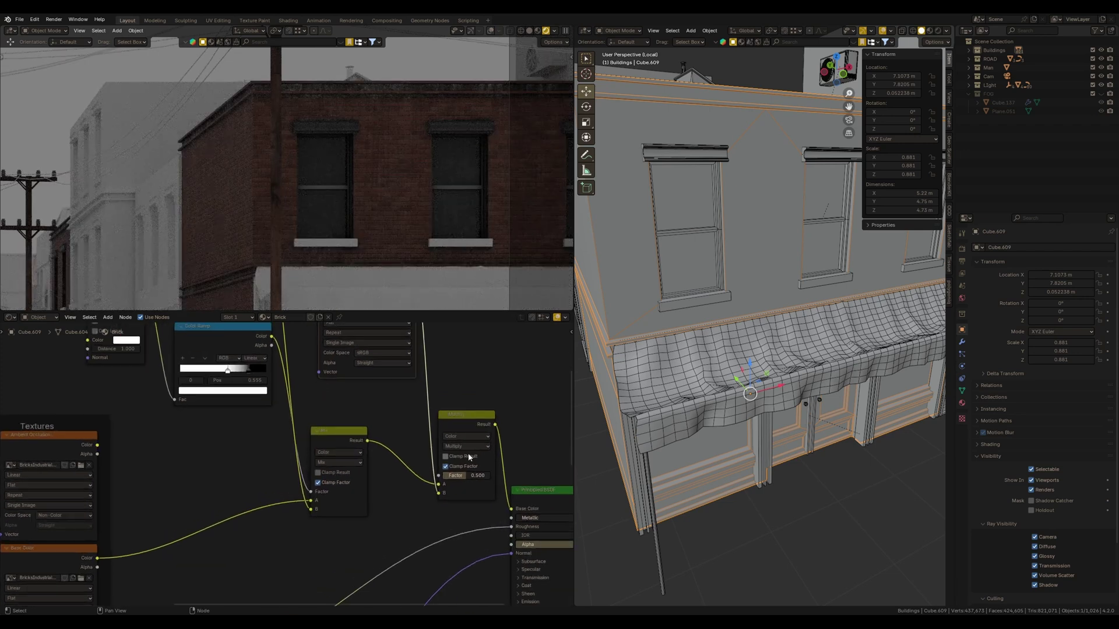
{"action": "left_click", "coordinate": [469, 447]}
{"action": "left_click", "coordinate": [464, 509]}
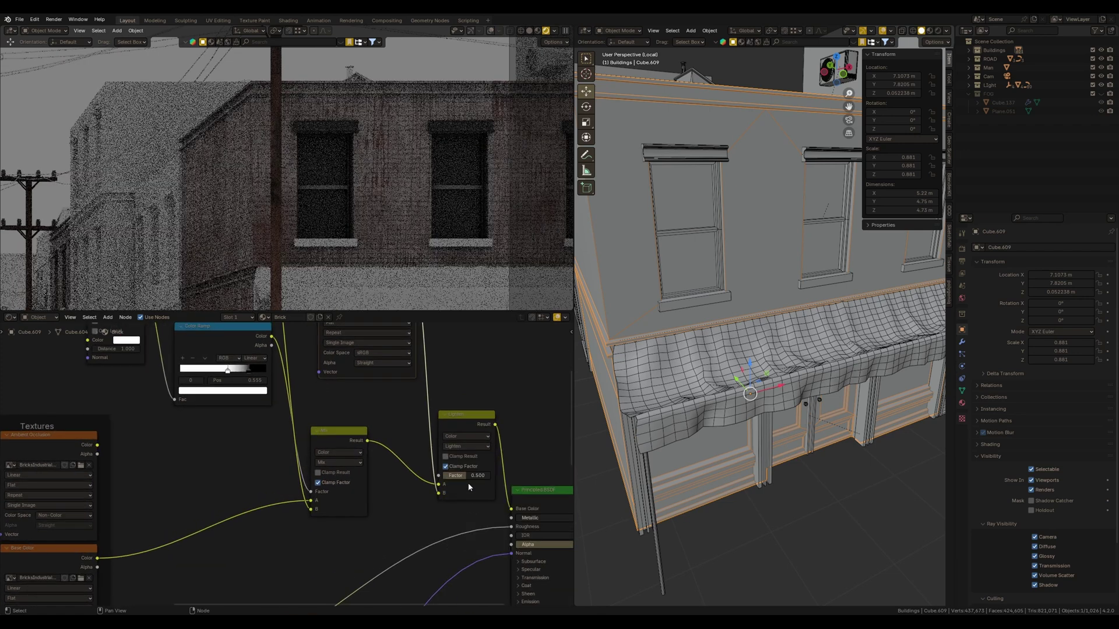
{"action": "left_click", "coordinate": [470, 446]}
{"action": "left_click", "coordinate": [461, 518]}
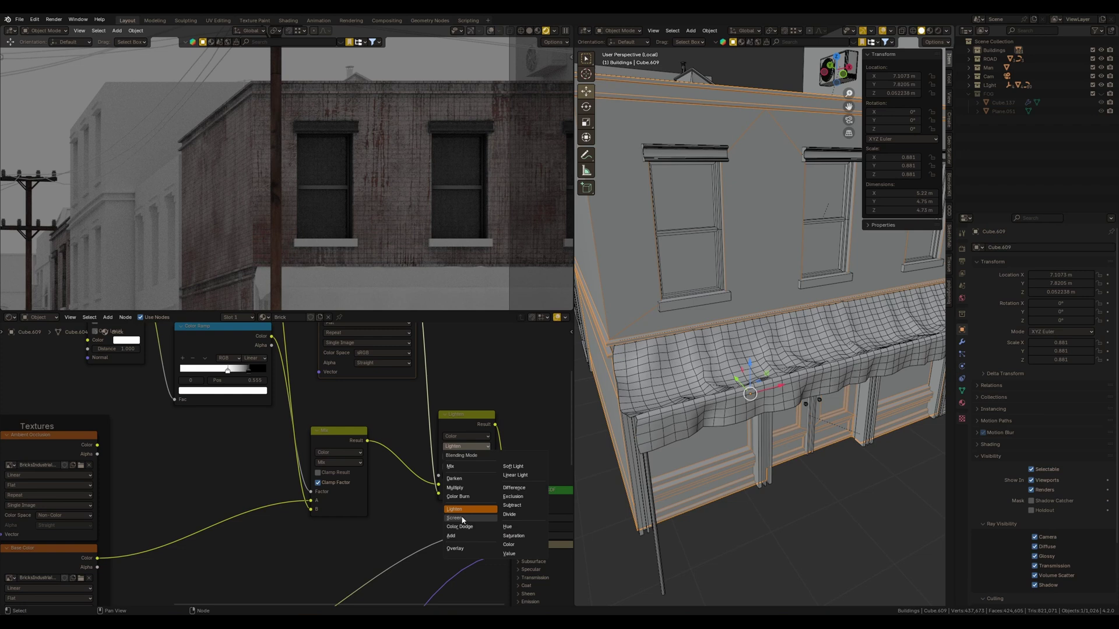
{"action": "left_click", "coordinate": [471, 447]}
{"action": "left_click", "coordinate": [466, 488]}
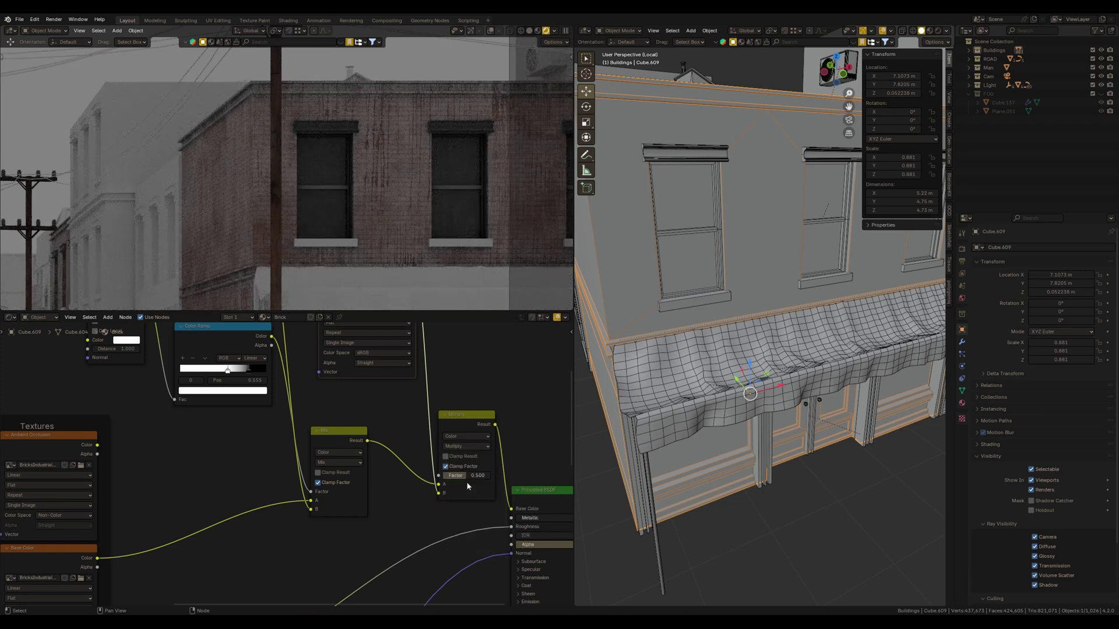
{"action": "scroll", "coordinate": [441, 432], "scroll_direction": "down", "scroll_amount": 1}
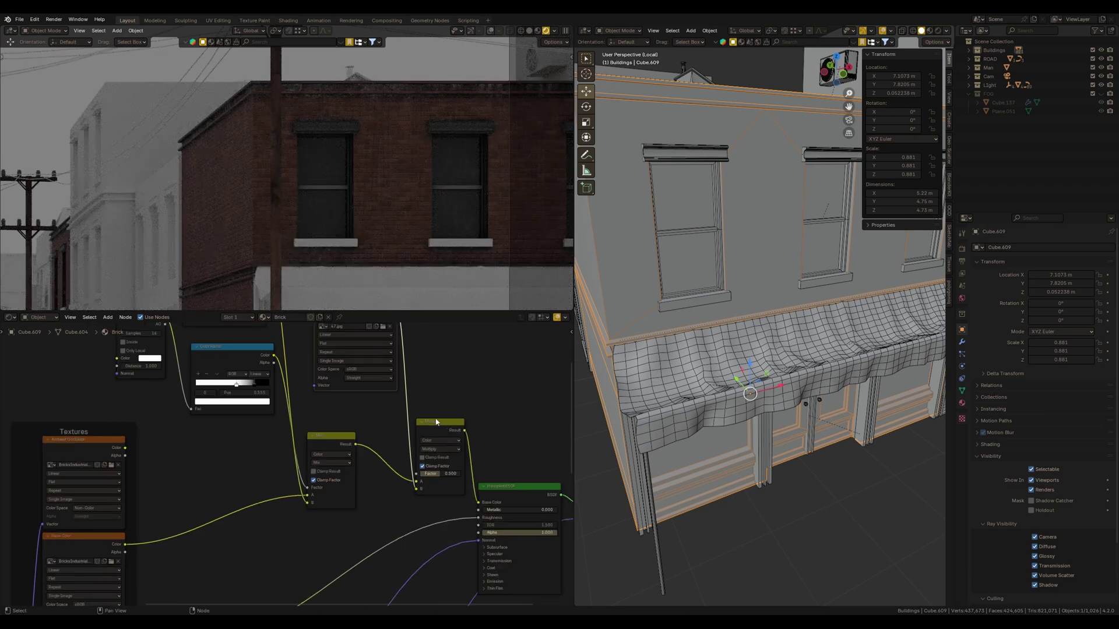
Set the first Mix node's blending mode to Multiply in the Brick material
{"action": "middle_click_drag", "start_coordinate": [360, 470], "coordinate": [414, 457]}
{"action": "left_click", "coordinate": [394, 447]}
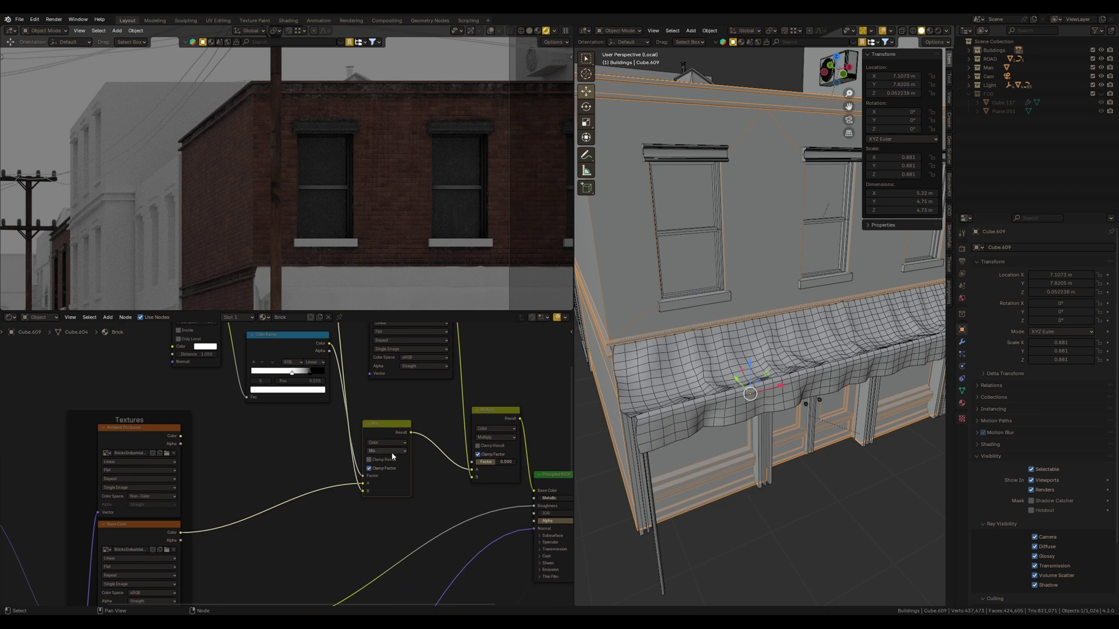
{"action": "left_click", "coordinate": [391, 451]}
{"action": "left_click", "coordinate": [388, 487]}
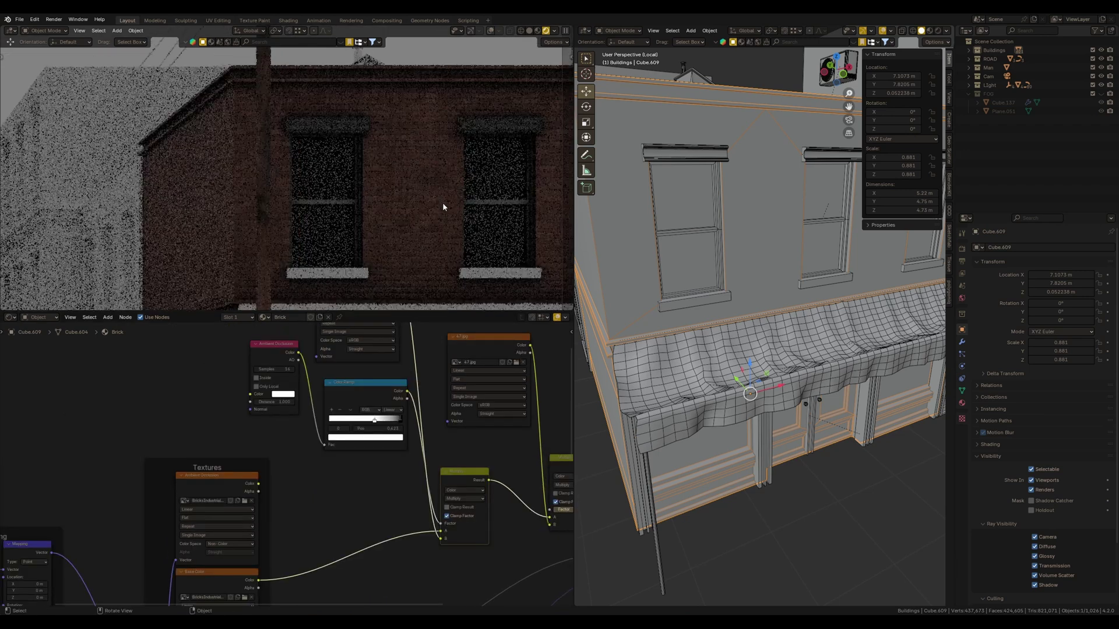
Raise the second Mix node's Factor to about 0.8 and check the brick building in the rendered view
{"action": "scroll", "coordinate": [501, 447], "scroll_direction": "down", "scroll_amount": 4}
{"action": "scroll", "coordinate": [511, 469], "scroll_direction": "up", "scroll_amount": 3}
{"action": "middle_click_drag", "start_coordinate": [511, 469], "coordinate": [379, 450]}
{"action": "left_click_drag", "start_coordinate": [411, 485], "coordinate": [425, 485]}
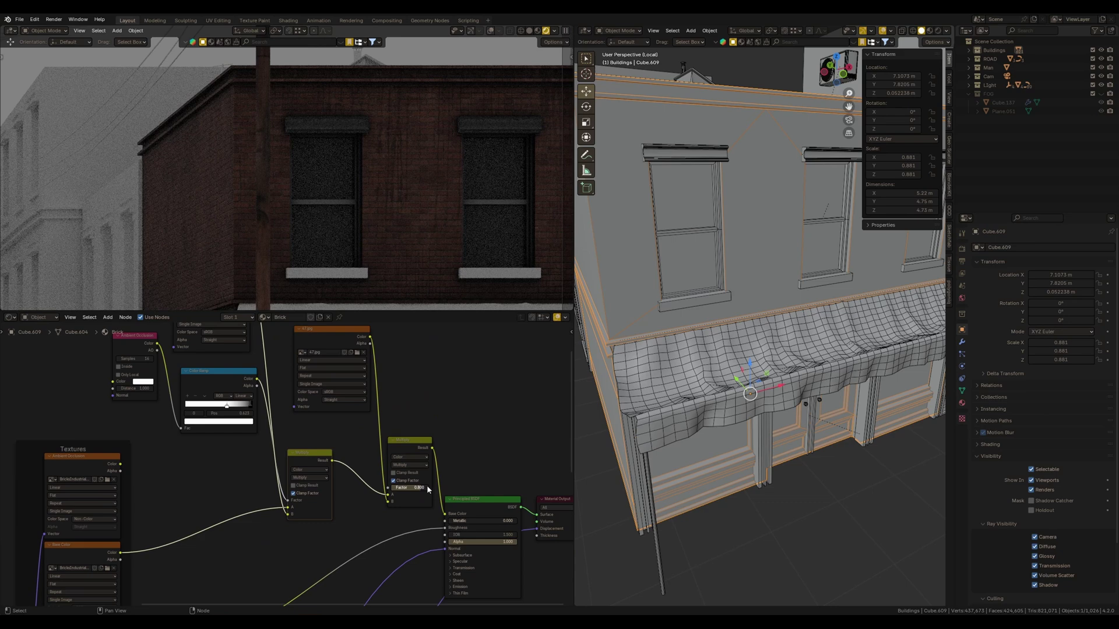
{"action": "scroll", "coordinate": [434, 232], "scroll_direction": "down", "scroll_amount": 3}
{"action": "middle_click_drag", "start_coordinate": [433, 248], "coordinate": [453, 239], "text": "shift"}
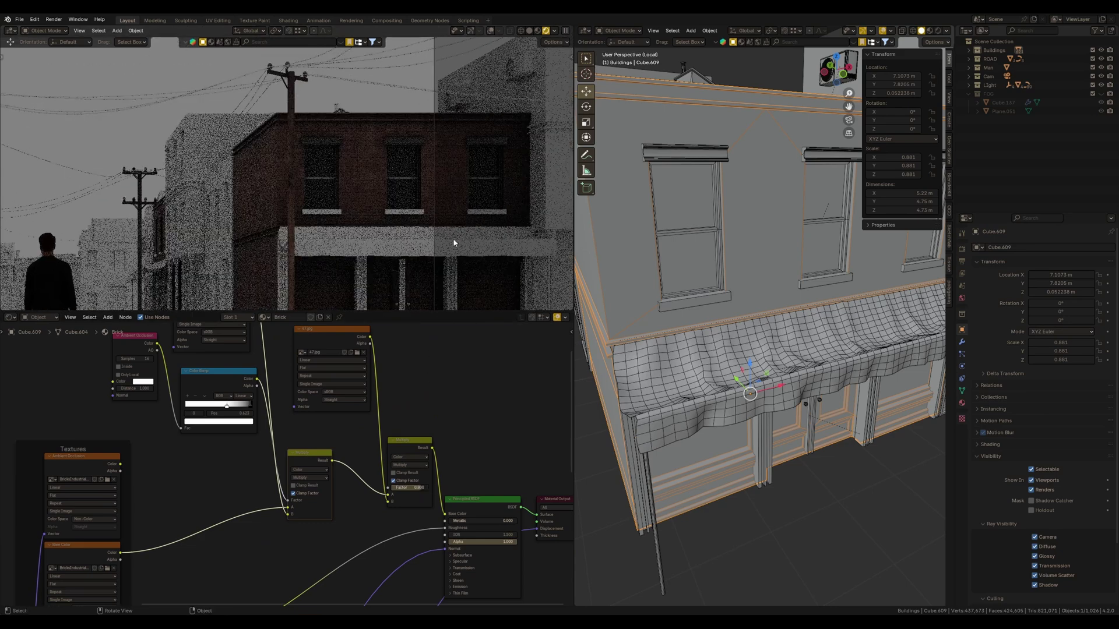
{"action": "middle_click_drag", "start_coordinate": [421, 288], "coordinate": [453, 240], "text": "shift"}
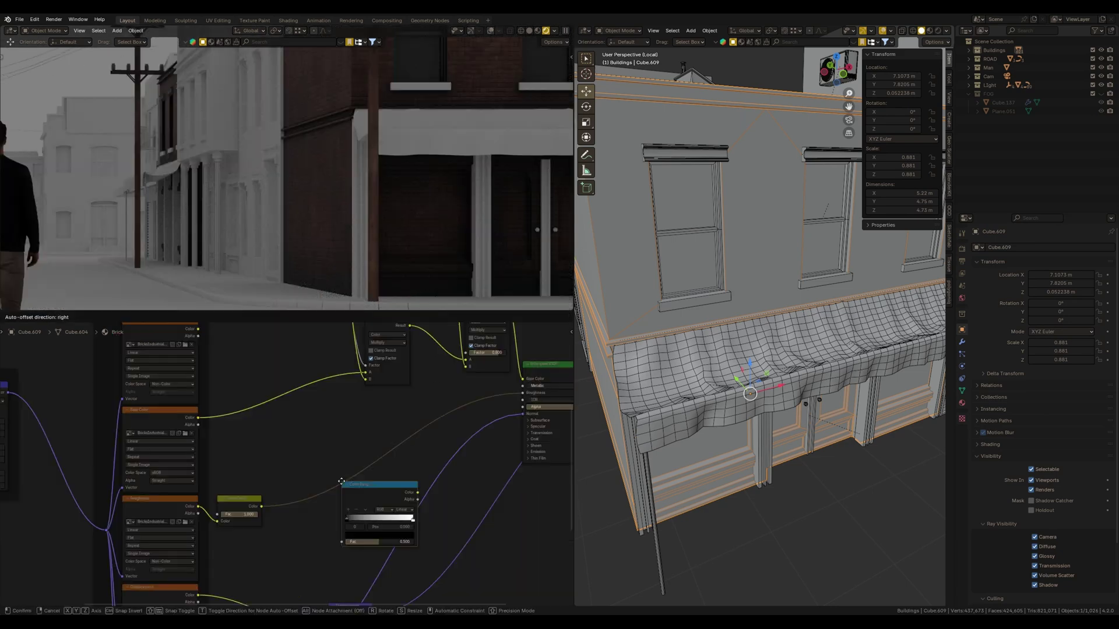
Insert a Color Ramp between the roughness Invert Color node and the Principled BSDF, and move its dark stop to 0.427
{"action": "mouse_move", "coordinate": [407, 488]}
{"action": "left_mouse_down"}
{"action": "mouse_move", "coordinate": [372, 476]}
{"action": "mouse_move", "coordinate": [384, 459]}
{"action": "mouse_move", "coordinate": [361, 488]}
{"action": "mouse_move", "coordinate": [387, 490]}
{"action": "left_mouse_up"}
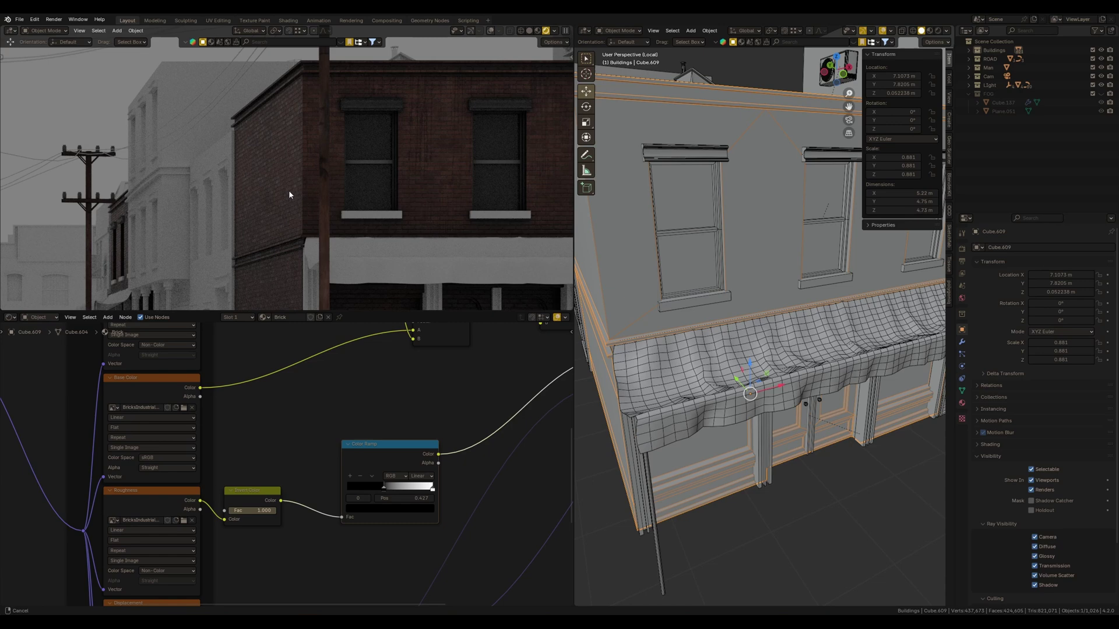
{"action": "scroll", "coordinate": [286, 197], "scroll_direction": "up", "scroll_amount": 3}
{"action": "middle_click_drag", "start_coordinate": [282, 175], "coordinate": [303, 218], "text": "ctrl"}
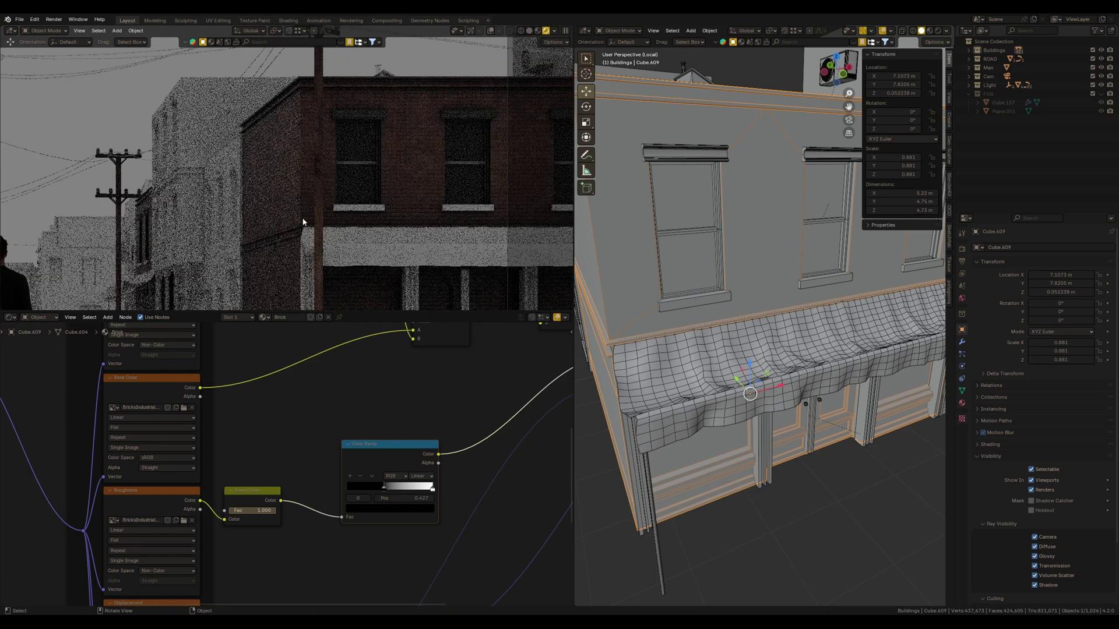
{"action": "middle_click_drag", "start_coordinate": [430, 224], "coordinate": [403, 189], "text": "shift"}
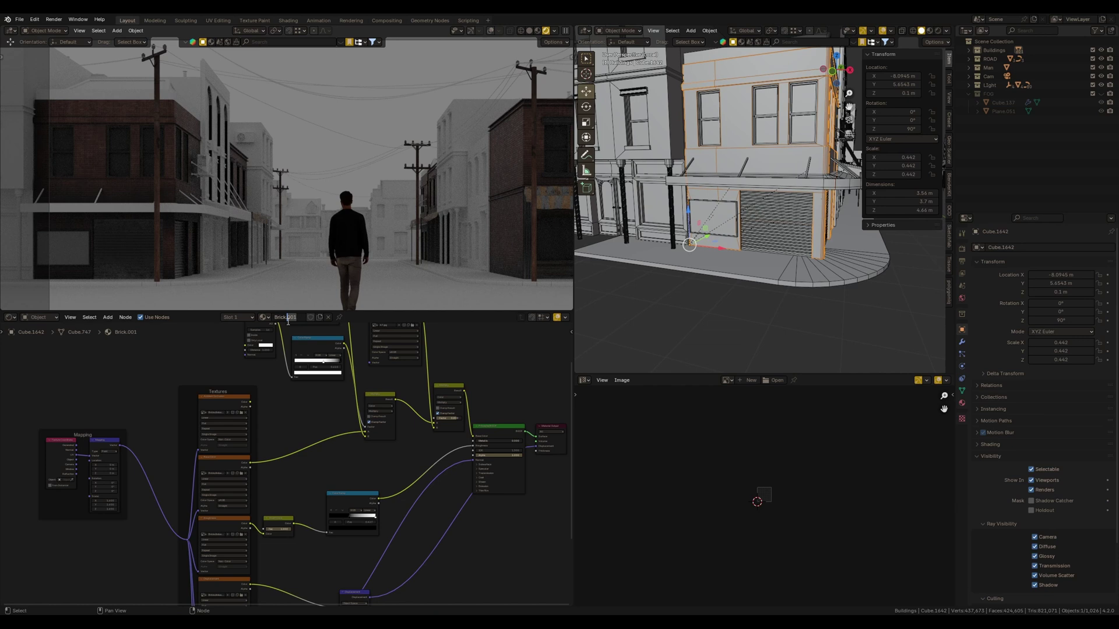
Rename the corner building's duplicated brick material to Brick2
{"action": "key", "text": "BackSpace"}
{"action": "type", "text": "2"}
{"action": "key", "text": "Return"}
Insert a Hue/Saturation/Value node between the second Mix node and the Principled BSDF in Brick2
{"action": "scroll", "coordinate": [350, 408], "scroll_direction": "up", "scroll_amount": 2}
{"action": "middle_click_drag", "start_coordinate": [554, 350], "coordinate": [418, 426]}
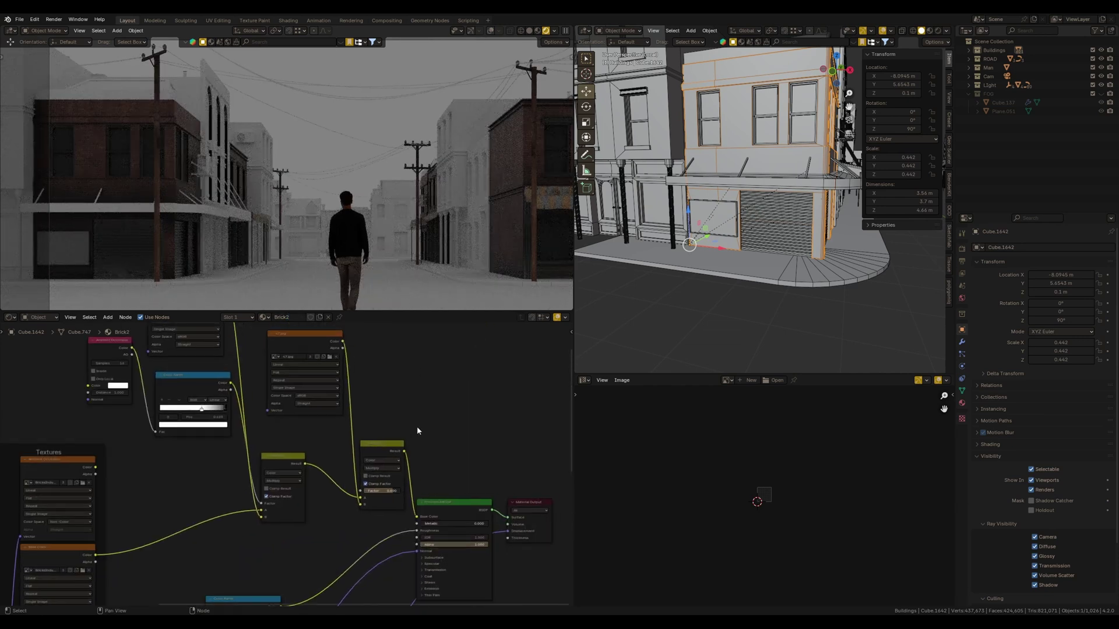
{"action": "key", "text": "shift+a"}
{"action": "type", "text": "hu"}
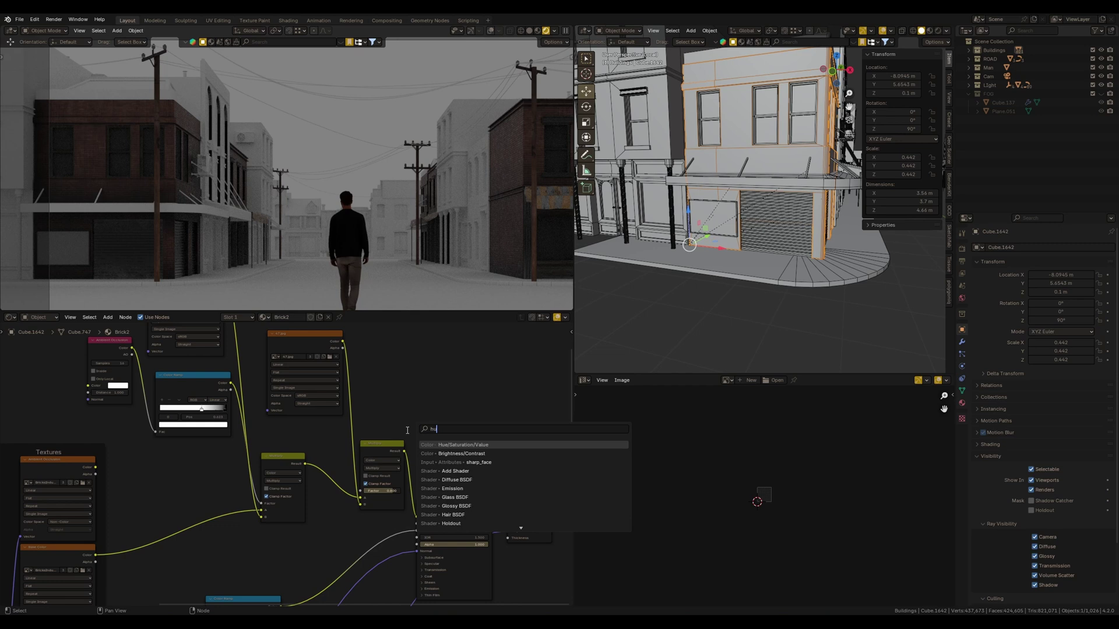
{"action": "key", "text": "Return"}
{"action": "left_click", "coordinate": [441, 468]}
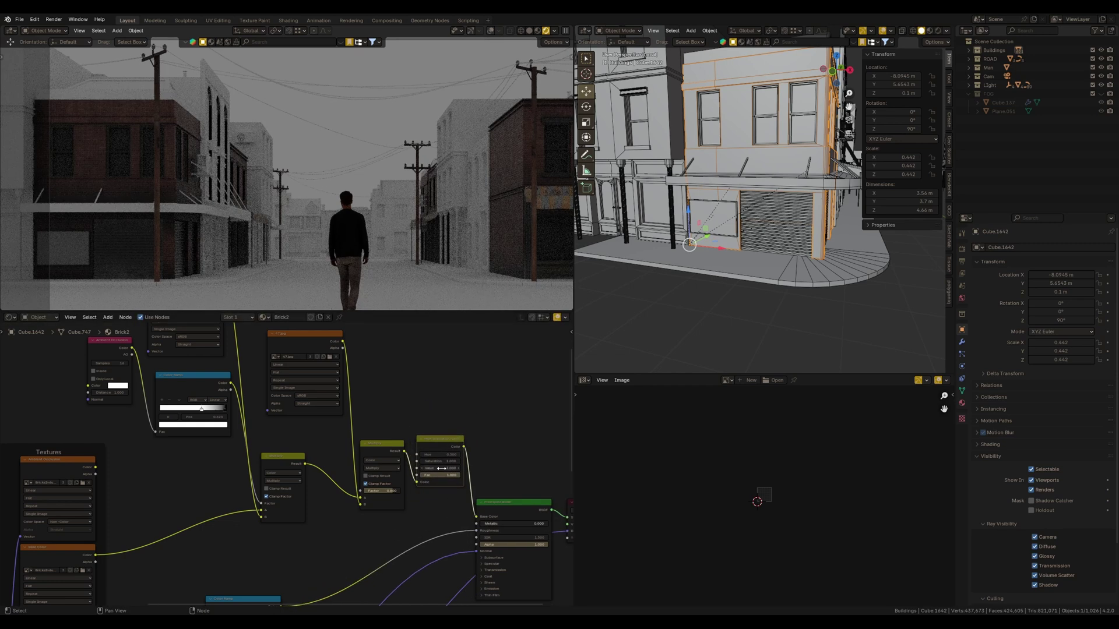
Set the Hue/Saturation/Value node's Value to 2 and Saturation to 0.6, and adjust its Hue slightly
{"action": "left_click", "coordinate": [441, 468]}
{"action": "type", "text": "2"}
{"action": "key", "text": "Return"}
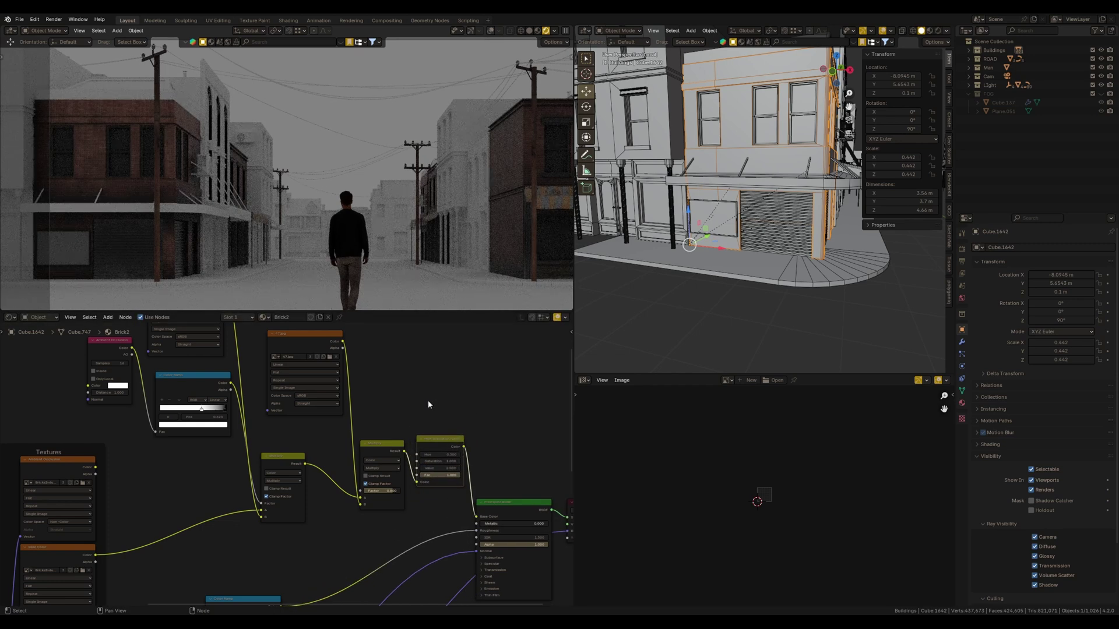
{"action": "left_click", "coordinate": [449, 461]}
{"action": "type", "text": "0.6"}
{"action": "key", "text": "Return"}
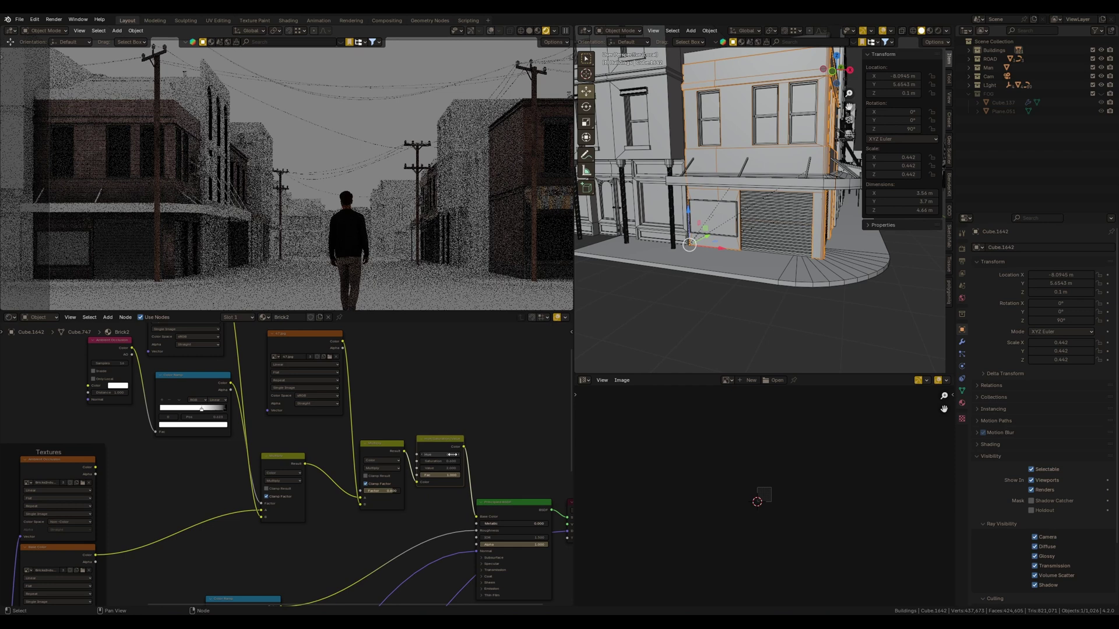
{"action": "scroll", "coordinate": [432, 438], "scroll_direction": "up", "scroll_amount": 2}
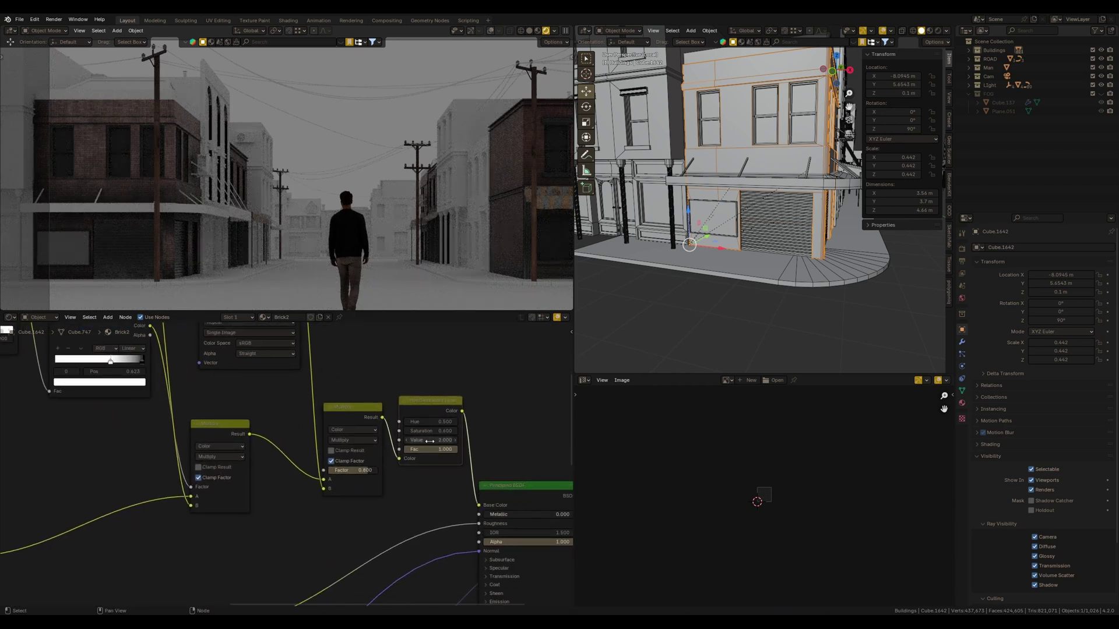
{"action": "mouse_move", "coordinate": [437, 422]}
{"action": "left_mouse_down"}
{"action": "mouse_move", "coordinate": [409, 422]}
{"action": "mouse_move", "coordinate": [443, 423]}
{"action": "left_mouse_up"}
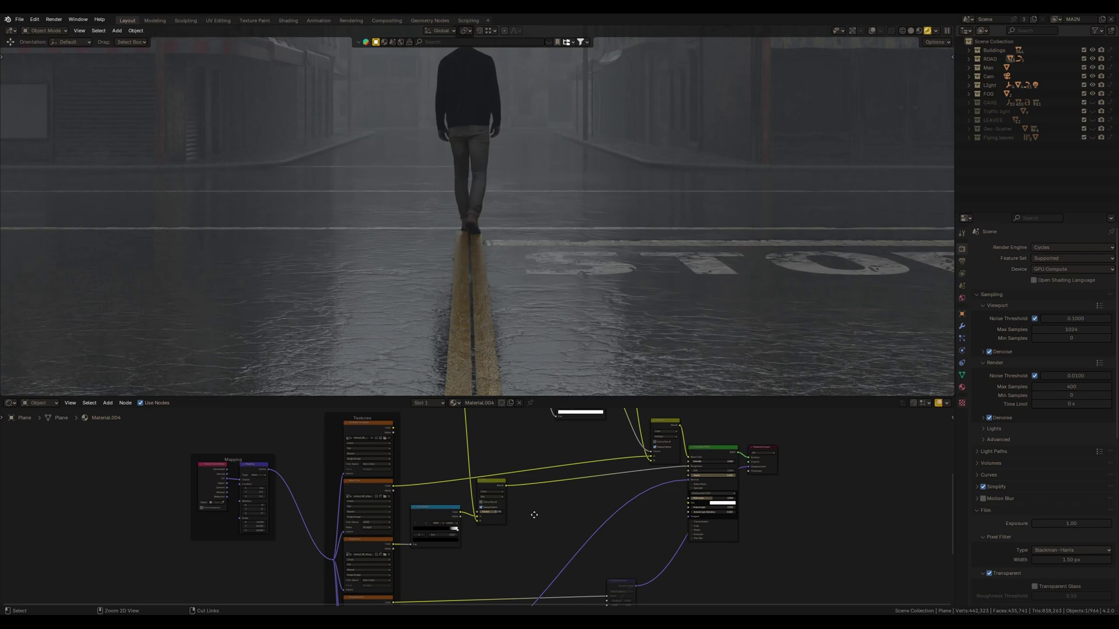
Connect the Roughness texture directly to the Principled BSDF's Roughness in the road's Material.004
{"action": "scroll", "coordinate": [515, 525], "scroll_direction": "down", "scroll_amount": 3}
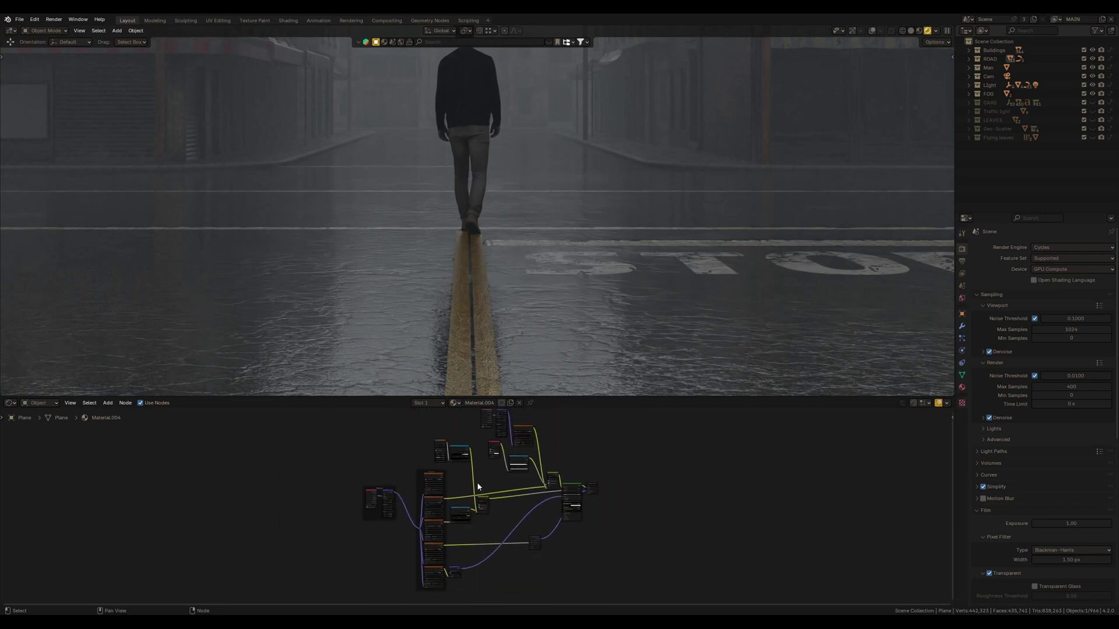
{"action": "scroll", "coordinate": [467, 481], "scroll_direction": "up", "scroll_amount": 1}
{"action": "middle_click_drag", "start_coordinate": [577, 494], "coordinate": [467, 553], "text": "ctrl"}
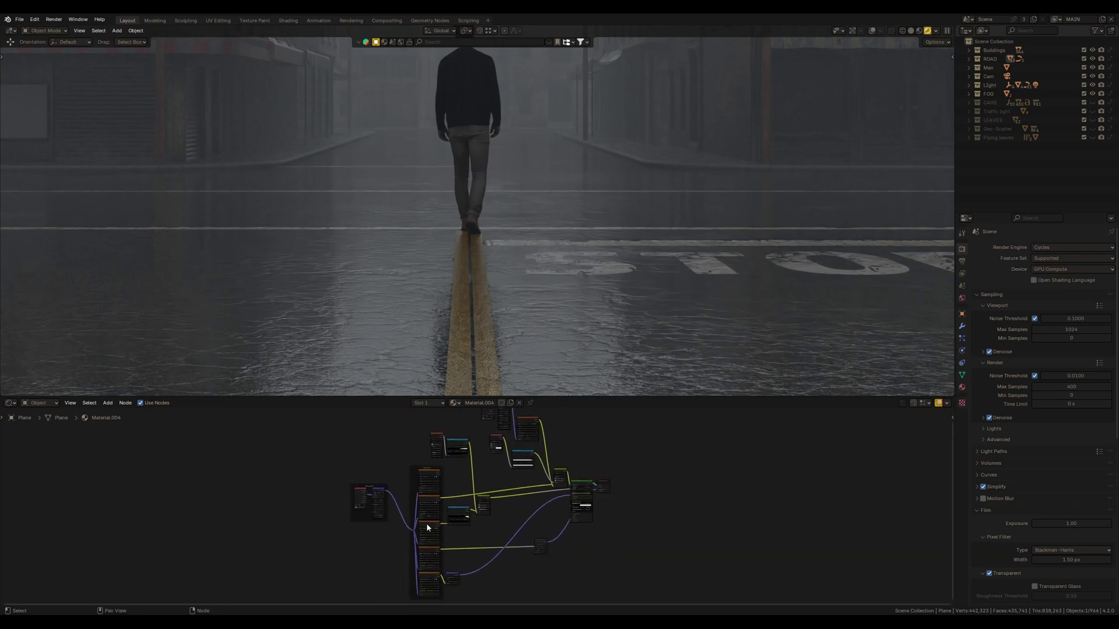
{"action": "middle_click_drag", "start_coordinate": [432, 496], "coordinate": [448, 523]}
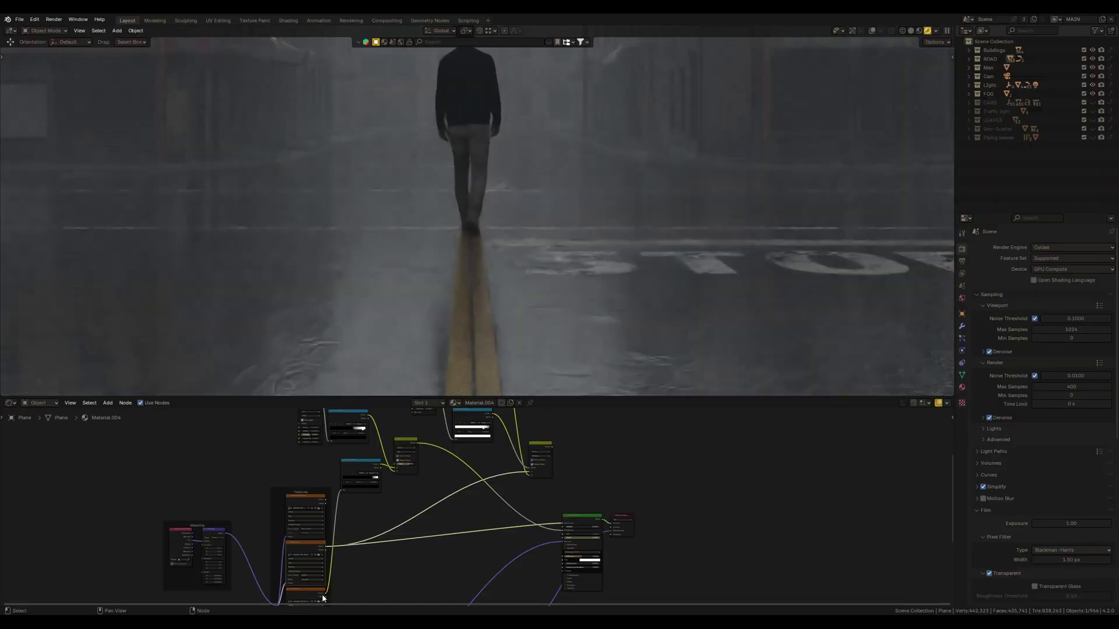
{"action": "left_click_drag", "start_coordinate": [325, 593], "coordinate": [564, 535]}
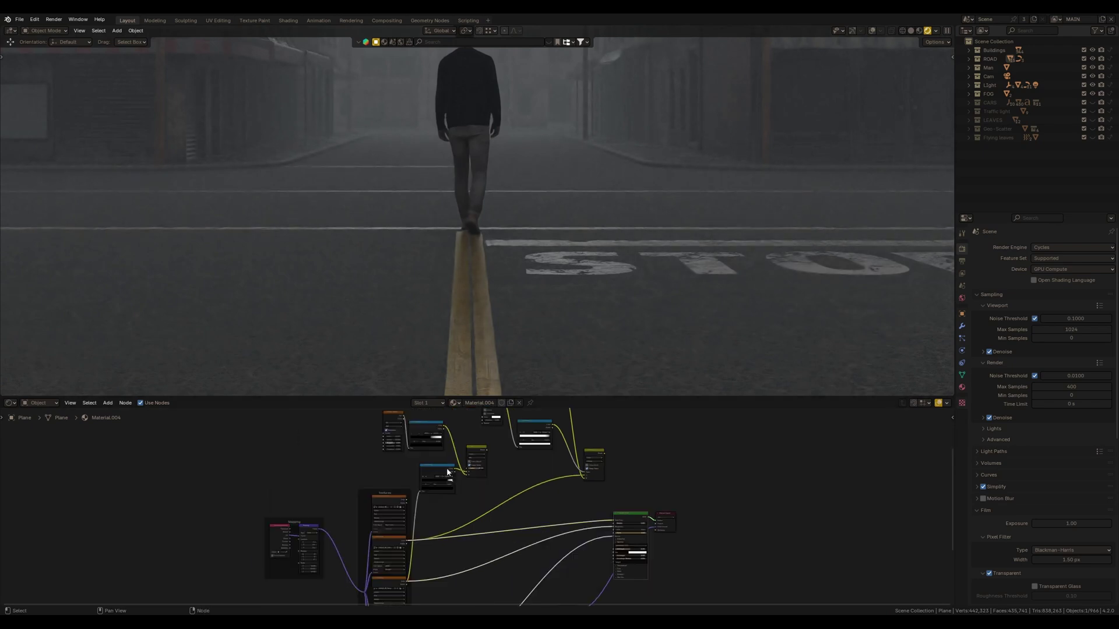
Place the roughness Color Ramp beside the Roughness texture and connect its output to the Principled BSDF's Roughness
{"action": "left_click_drag", "start_coordinate": [449, 474], "coordinate": [455, 584]}
{"action": "scroll", "coordinate": [462, 530], "scroll_direction": "up", "scroll_amount": 3}
{"action": "middle_click_drag", "start_coordinate": [462, 534], "coordinate": [491, 410]}
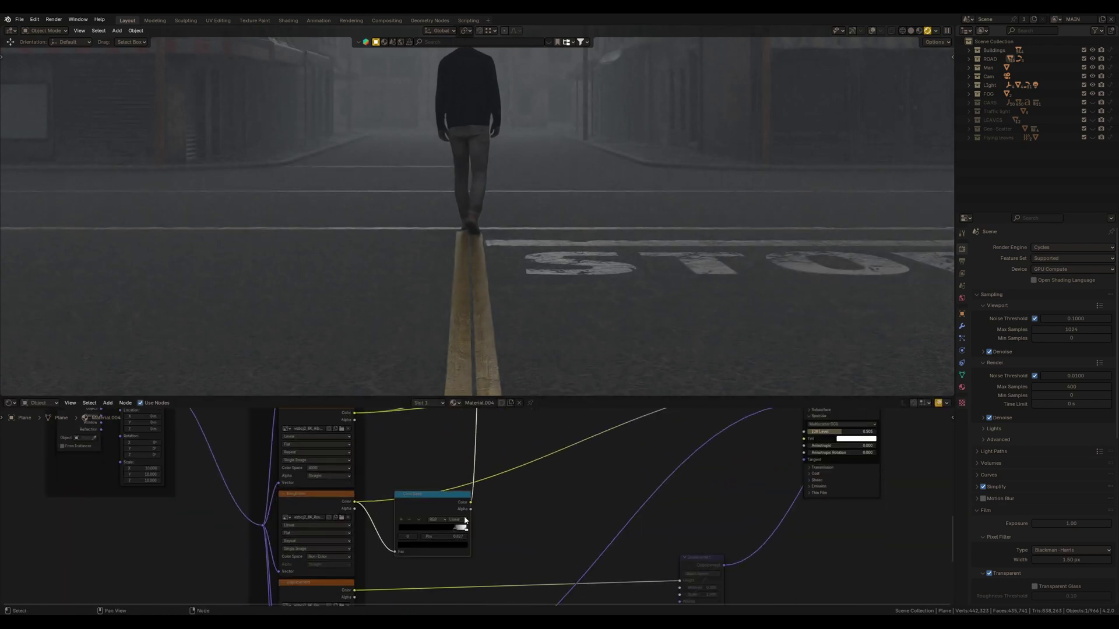
{"action": "scroll", "coordinate": [448, 509], "scroll_direction": "down", "scroll_amount": 3}
{"action": "middle_click_drag", "start_coordinate": [468, 508], "coordinate": [432, 526]}
{"action": "left_click_drag", "start_coordinate": [431, 523], "coordinate": [691, 430]}
{"action": "left_click_drag", "start_coordinate": [414, 522], "coordinate": [413, 516]}
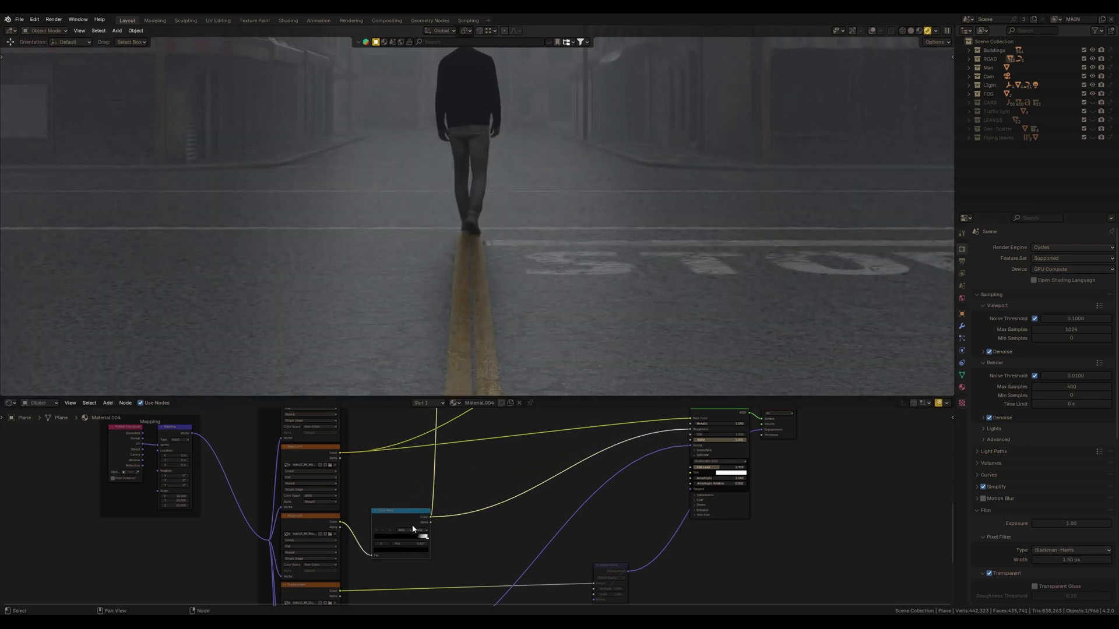
Toggle muting of the roughness Color Ramp to compare the road surface with and without it
{"action": "key", "text": "m"}
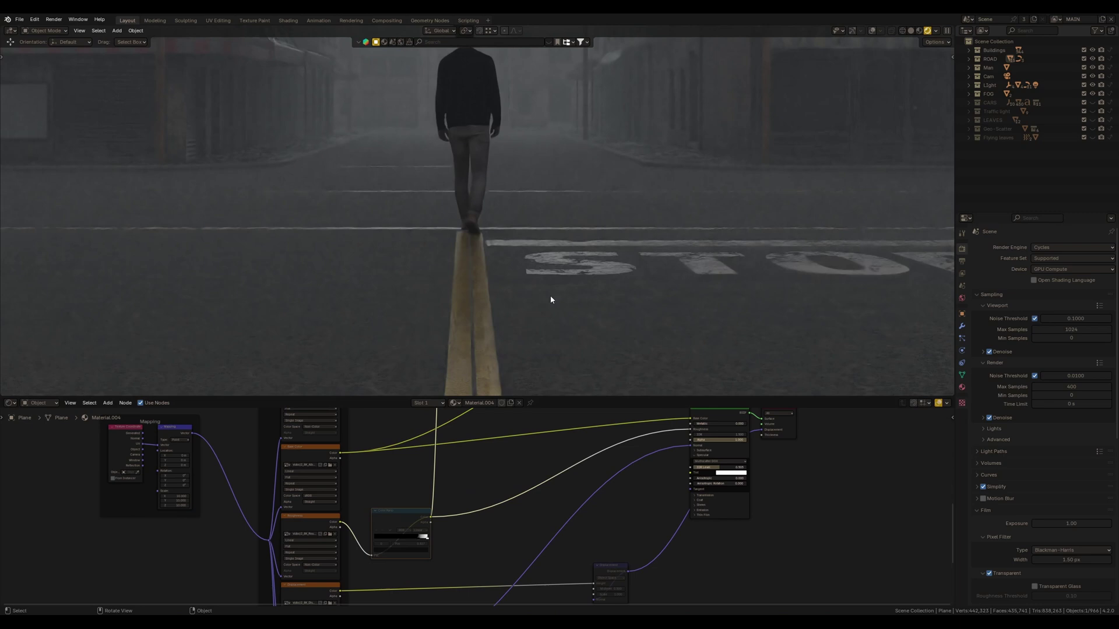
{"action": "key", "text": "m"}
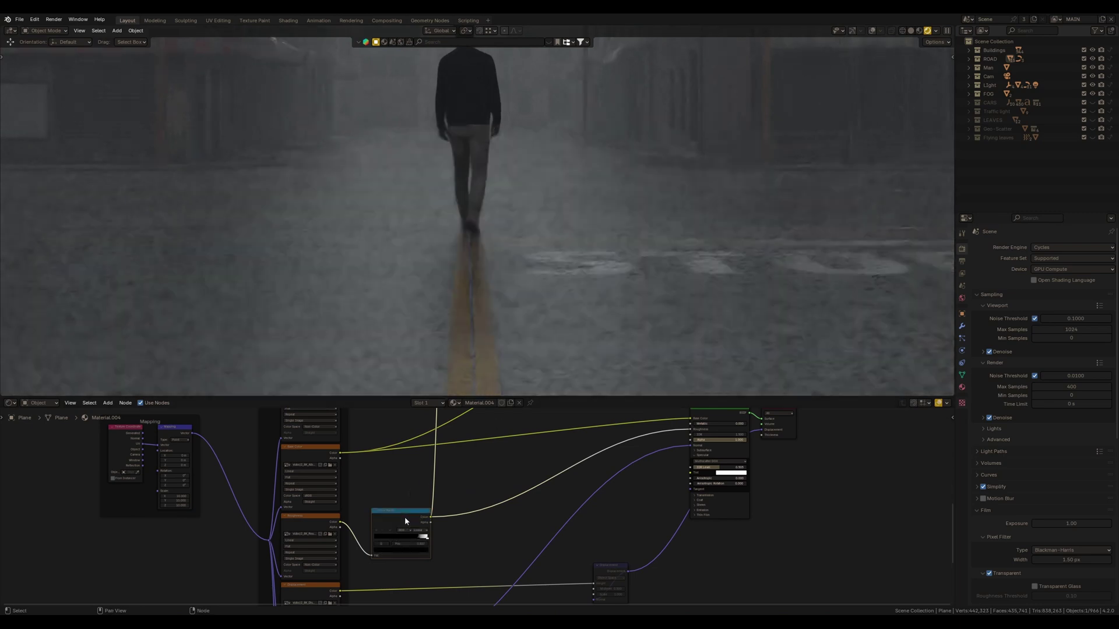
{"action": "key", "text": "m"}
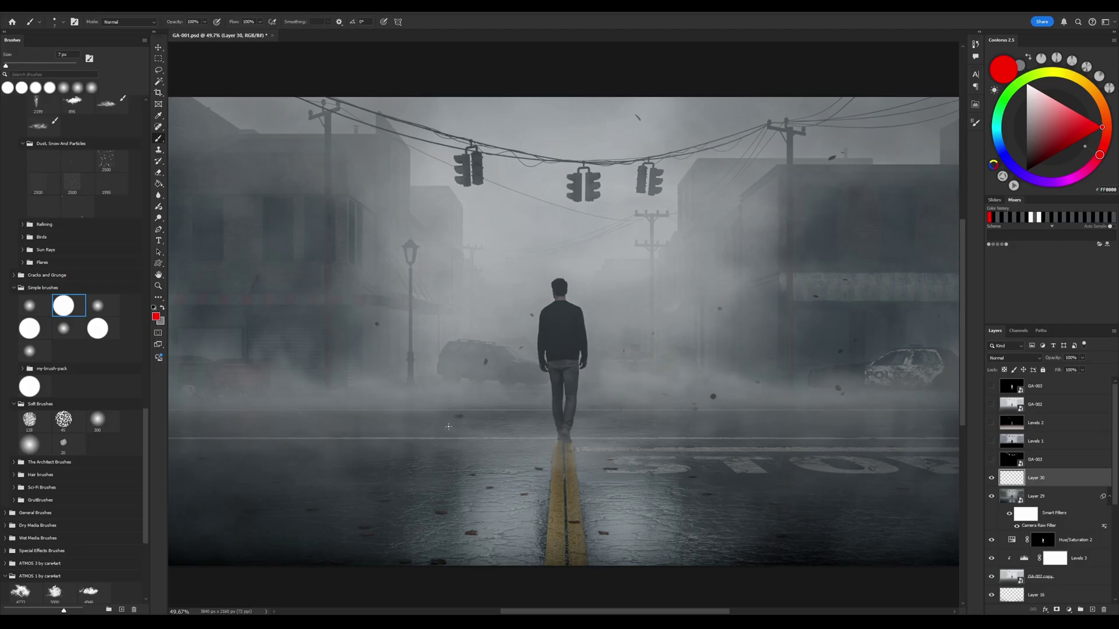
Switch to Photoshop and outline patches of the wet road around the man in red with a 7 px brush
{"action": "mouse_move", "coordinate": [435, 426]}
{"action": "left_mouse_down"}
{"action": "mouse_move", "coordinate": [508, 416]}
{"action": "mouse_move", "coordinate": [426, 426]}
{"action": "left_mouse_up"}
{"action": "mouse_move", "coordinate": [657, 426]}
{"action": "left_mouse_down"}
{"action": "mouse_move", "coordinate": [700, 432]}
{"action": "mouse_move", "coordinate": [542, 447]}
{"action": "mouse_move", "coordinate": [642, 433]}
{"action": "left_mouse_up"}
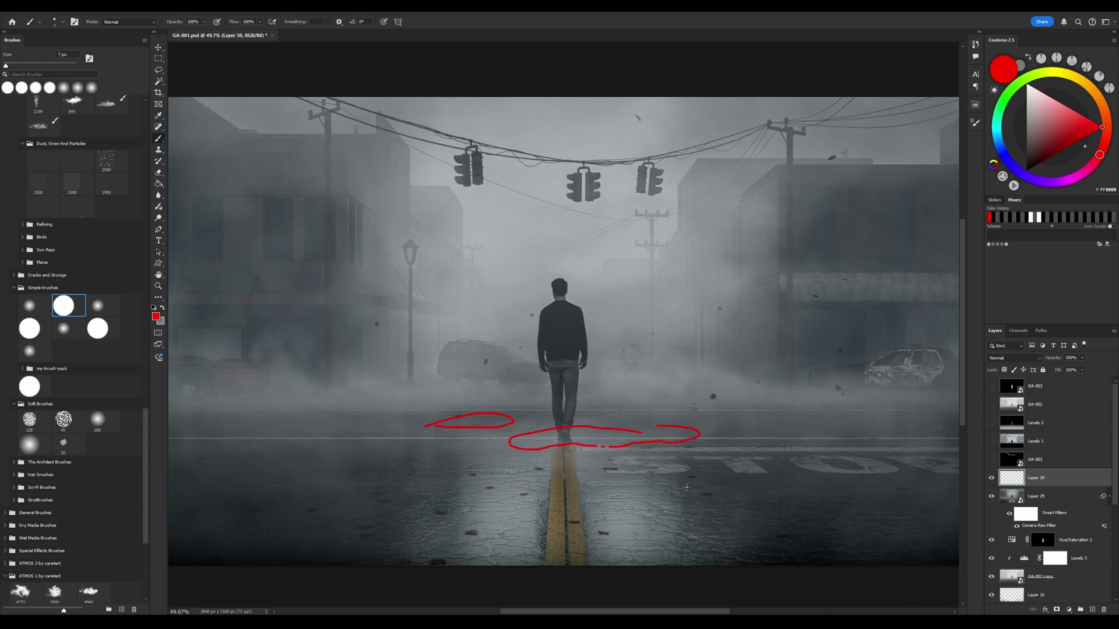
{"action": "mouse_move", "coordinate": [668, 478]}
{"action": "left_mouse_down"}
{"action": "mouse_move", "coordinate": [537, 465]}
{"action": "mouse_move", "coordinate": [470, 571]}
{"action": "left_mouse_up"}
{"action": "left_click_drag", "start_coordinate": [813, 496], "coordinate": [846, 514]}
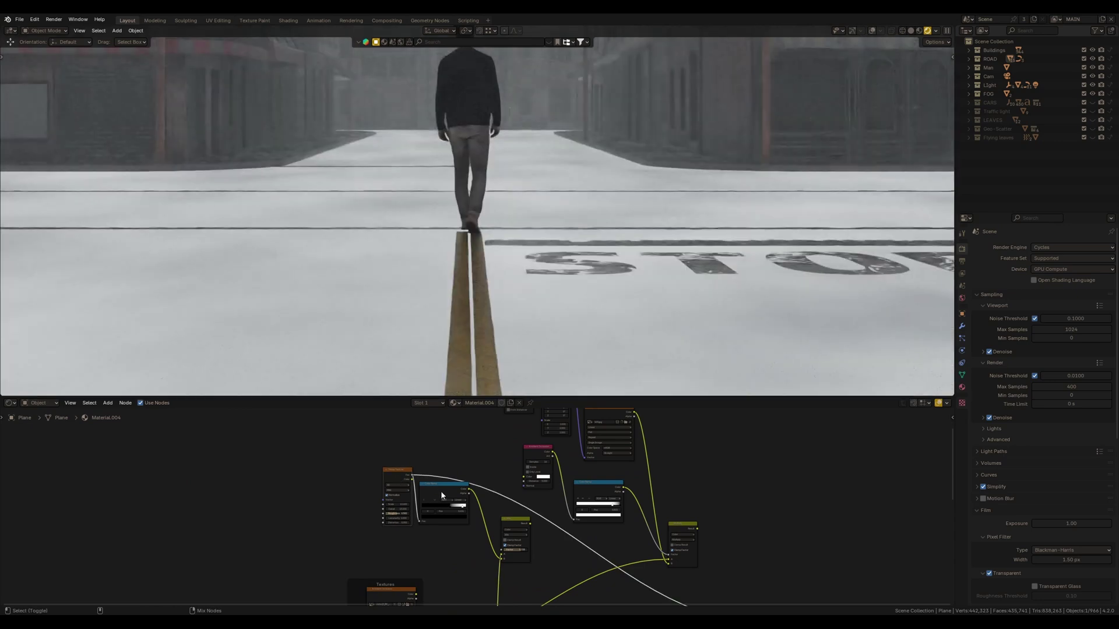
Switch to Blender and compare previews of the puddle mask's noise texture and its Color Ramp on the road
{"action": "left_click", "coordinate": [442, 492], "text": "ctrl+shift"}
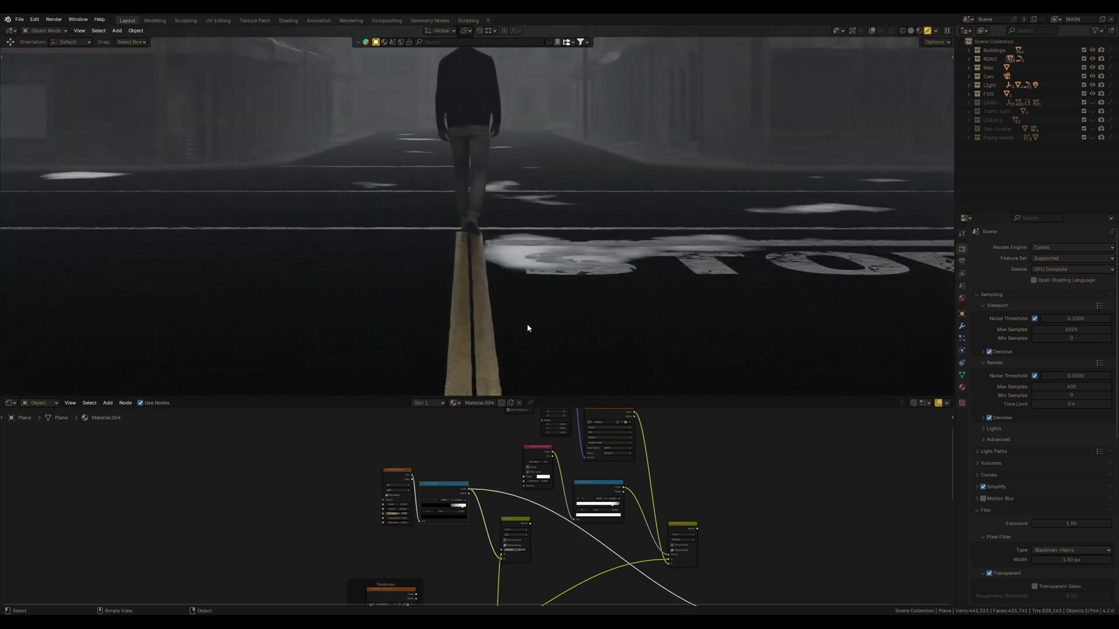
{"action": "left_click", "coordinate": [403, 479], "text": "ctrl+shift"}
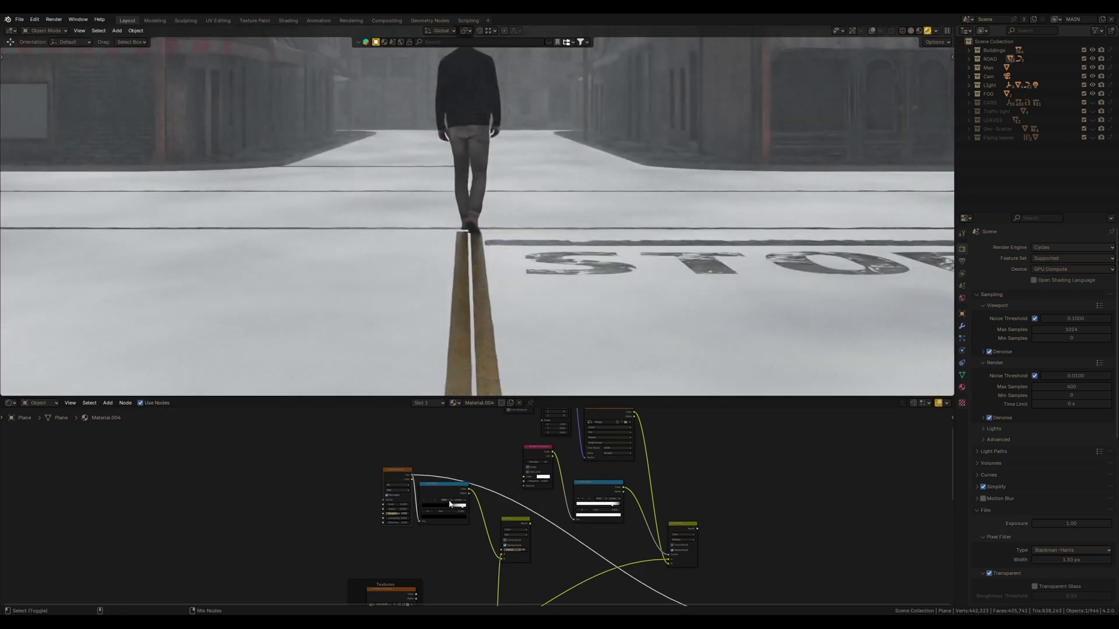
{"action": "left_click", "coordinate": [451, 492], "text": "ctrl+shift"}
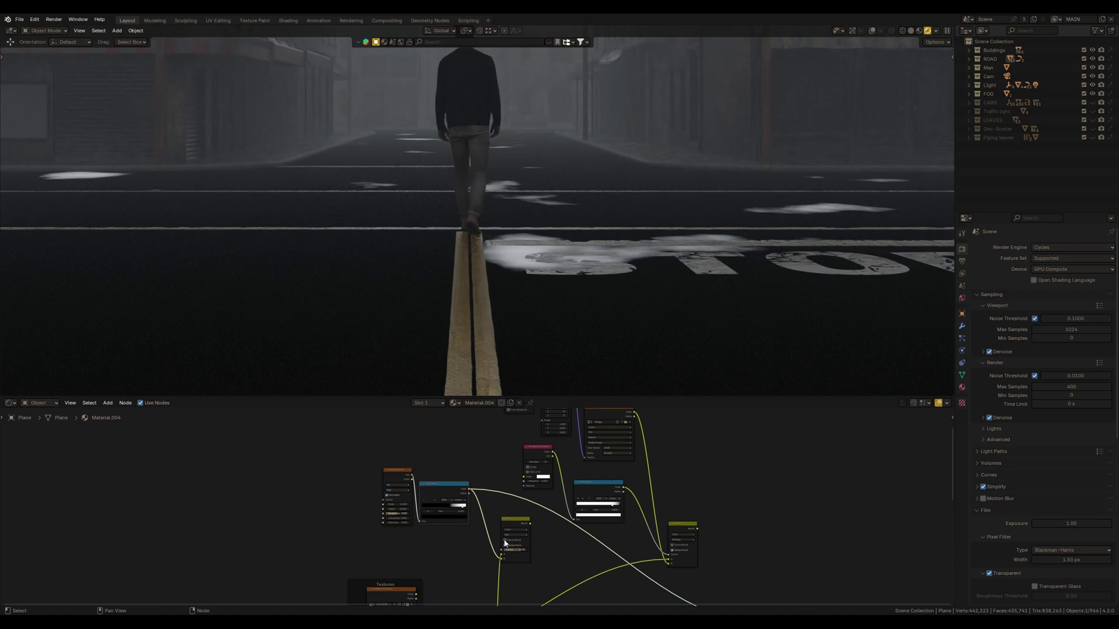
Connect the Mix node combining the puddle mask and roughness ramp to the Principled BSDF's Roughness
{"action": "middle_click_drag", "start_coordinate": [505, 543], "coordinate": [454, 330]}
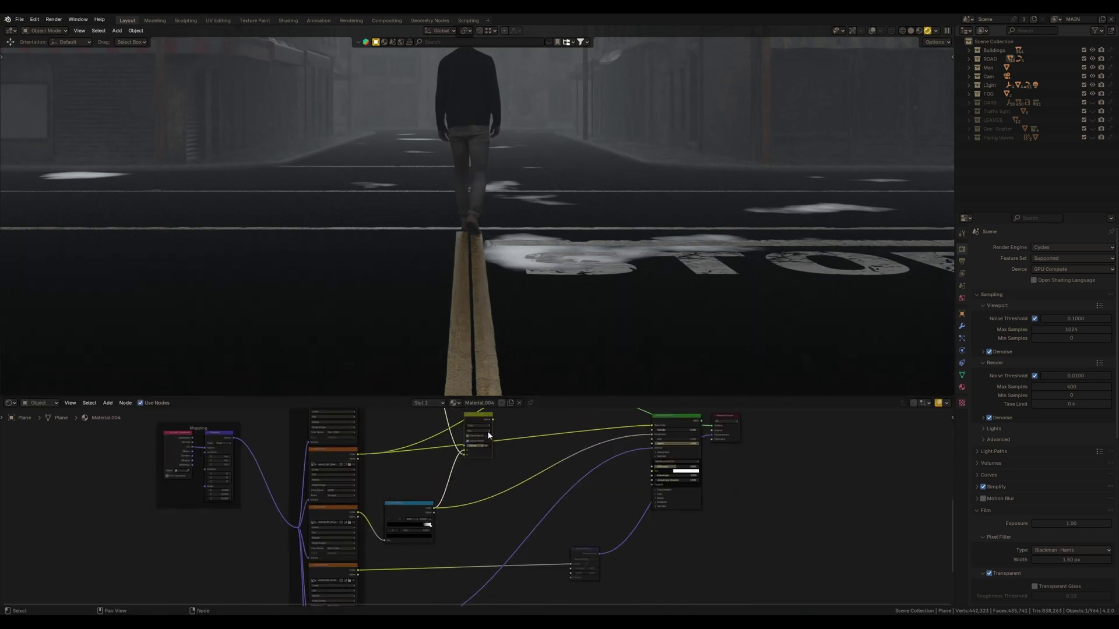
{"action": "middle_click_drag", "start_coordinate": [480, 490], "coordinate": [432, 541], "text": "ctrl"}
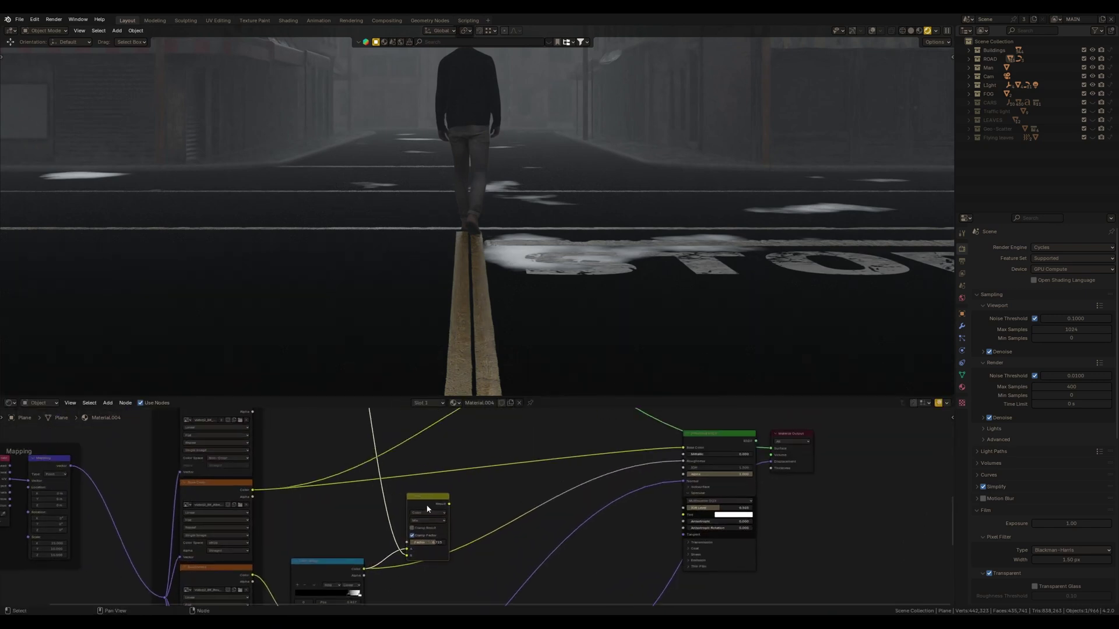
{"action": "left_click_drag", "start_coordinate": [427, 509], "coordinate": [683, 461]}
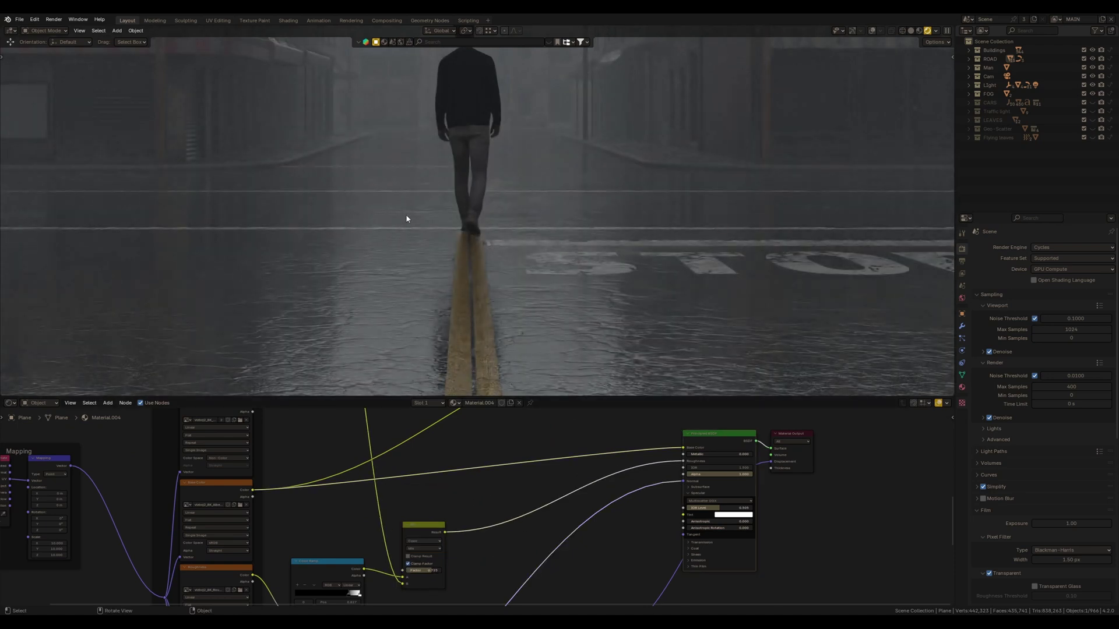
Connect the upper Mix node's result to the Principled BSDF's Base Color in the road material
{"action": "middle_click_drag", "start_coordinate": [499, 453], "coordinate": [515, 533]}
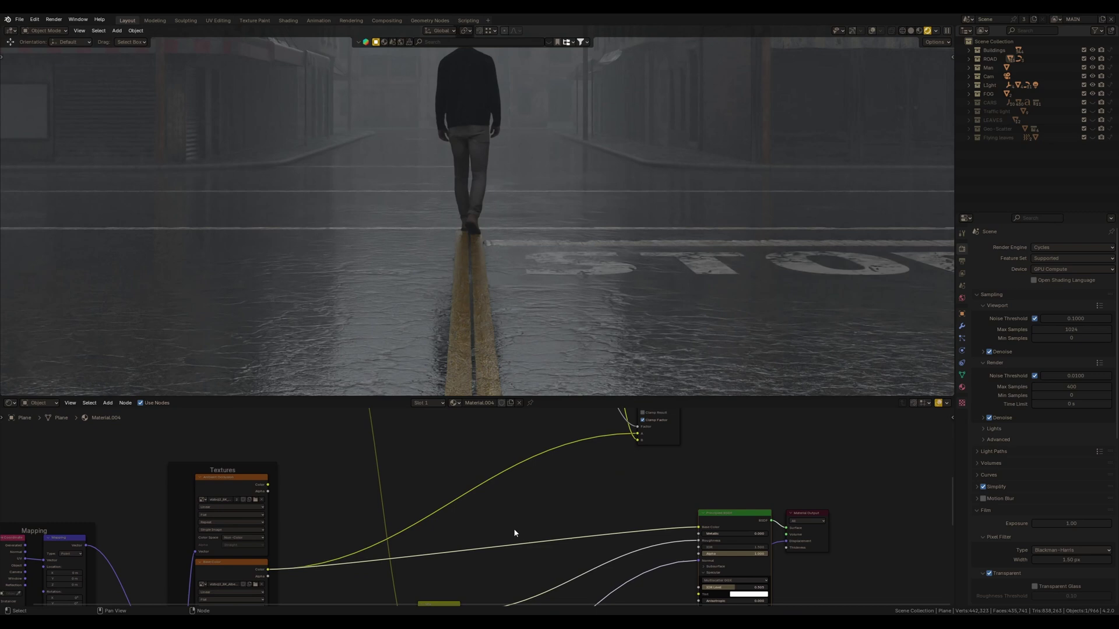
{"action": "scroll", "coordinate": [531, 481], "scroll_direction": "down", "scroll_amount": 4}
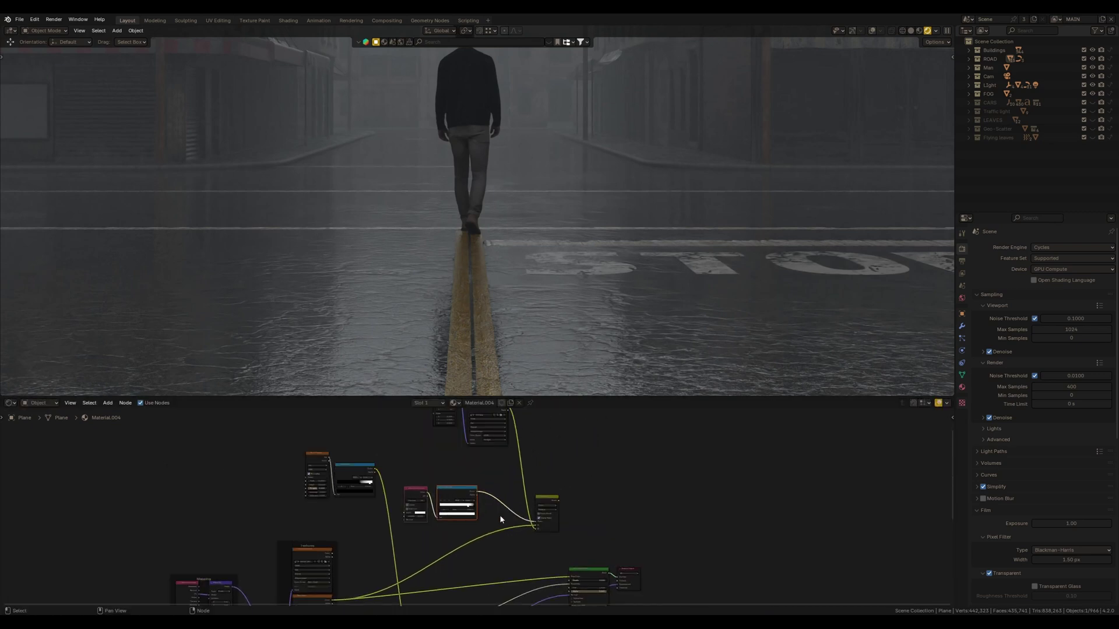
{"action": "scroll", "coordinate": [543, 496], "scroll_direction": "down", "scroll_amount": 3, "text": "ctrl"}
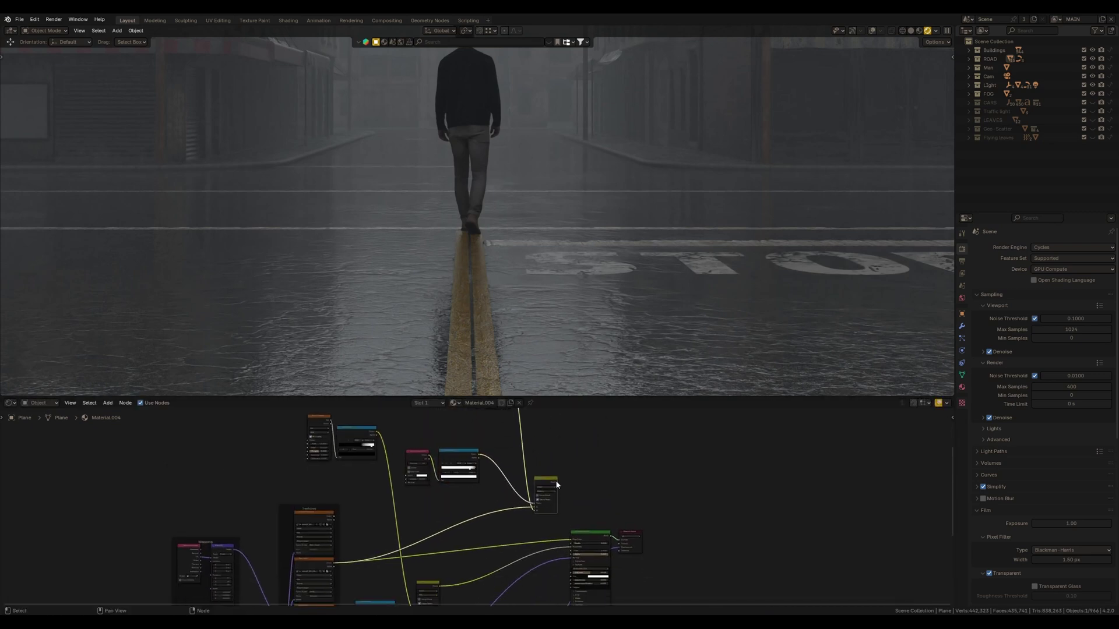
{"action": "left_click_drag", "start_coordinate": [557, 484], "coordinate": [571, 541]}
Preview the image texture feeding the base color Mix node on the road, and return to the full Principled BSDF shading
{"action": "scroll", "coordinate": [528, 518], "scroll_direction": "up", "scroll_amount": 6, "text": "ctrl"}
{"action": "scroll", "coordinate": [496, 520], "scroll_direction": "up", "scroll_amount": 3}
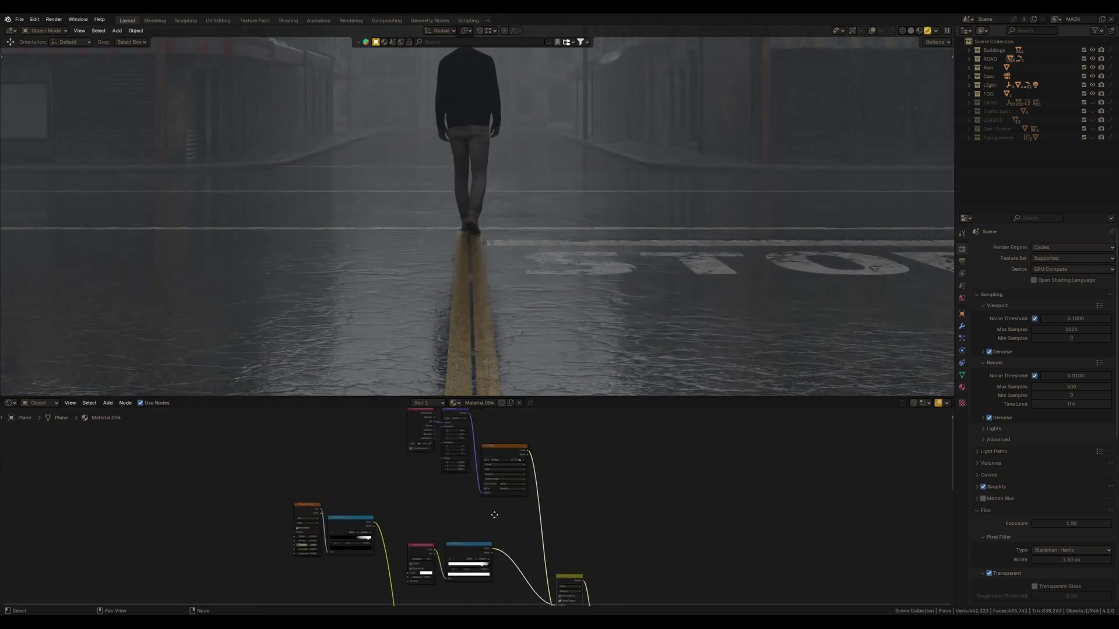
{"action": "left_click", "coordinate": [523, 488], "text": "ctrl+shift"}
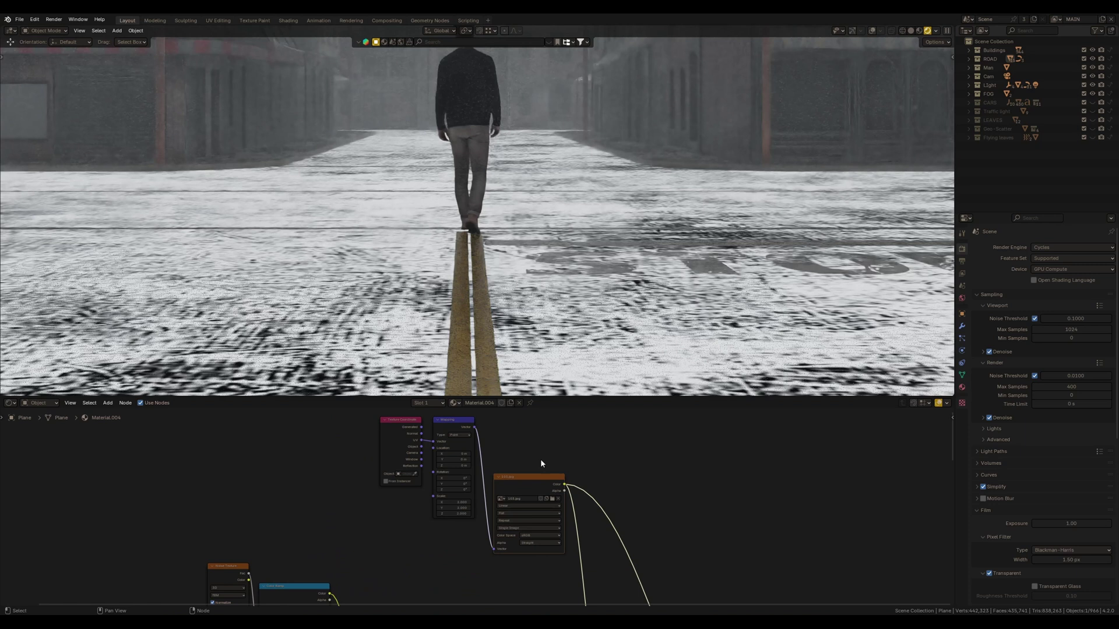
{"action": "mouse_move", "coordinate": [528, 494]}
{"action": "middle_mouse_down", "text": "ctrl"}
{"action": "mouse_move", "coordinate": [534, 569]}
{"action": "mouse_move", "coordinate": [488, 519]}
{"action": "mouse_move", "coordinate": [502, 533]}
{"action": "mouse_move", "coordinate": [525, 511]}
{"action": "middle_mouse_up", "text": "ctrl"}
{"action": "scroll", "coordinate": [524, 511], "scroll_direction": "up", "scroll_amount": 1}
{"action": "left_click", "coordinate": [533, 555], "text": "ctrl+shift"}
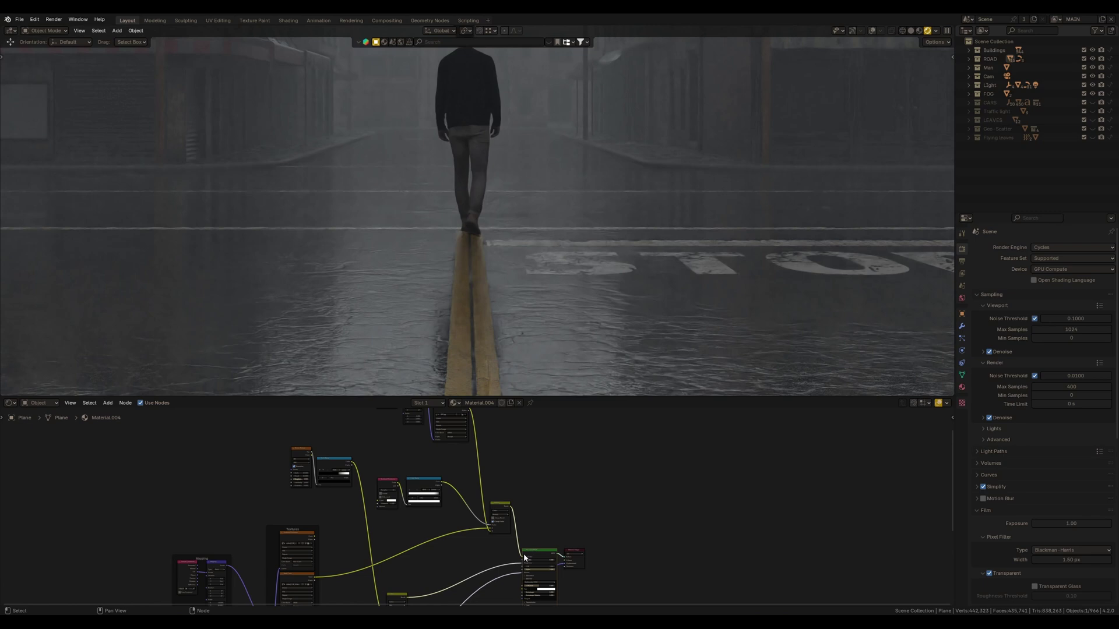
{"action": "middle_click_drag", "start_coordinate": [527, 530], "coordinate": [567, 469]}
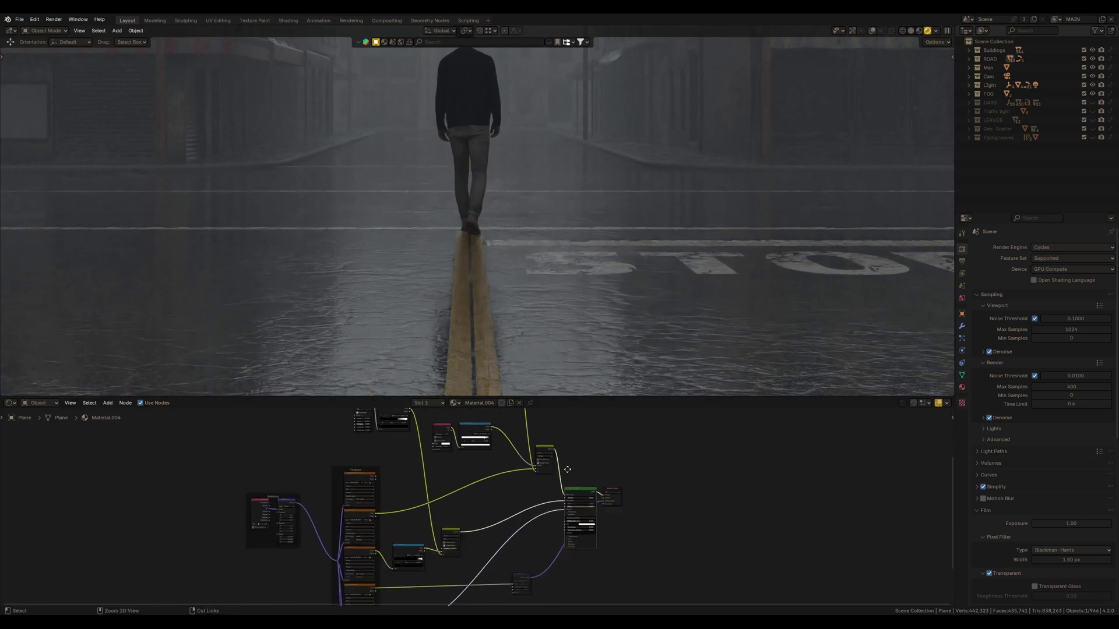
{"action": "middle_click_drag", "start_coordinate": [567, 470], "coordinate": [570, 465], "text": "ctrl"}
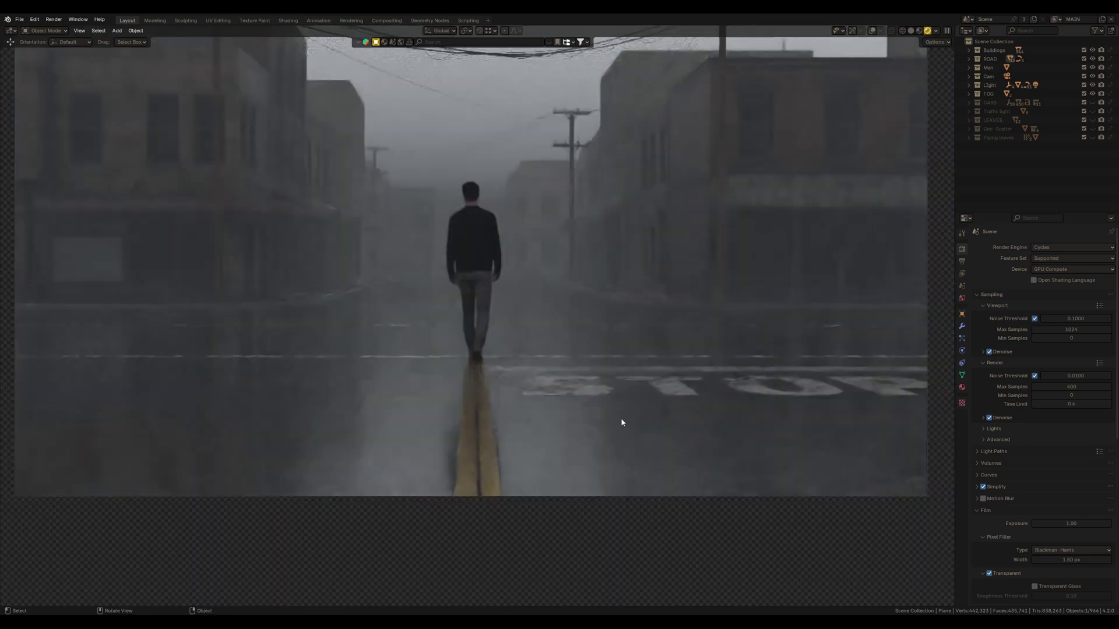
Show the CARS, Traffic light, LEAVES and Geo-Scatter collections in the viewport
{"action": "middle_click_drag", "start_coordinate": [621, 418], "coordinate": [597, 465], "text": "shift"}
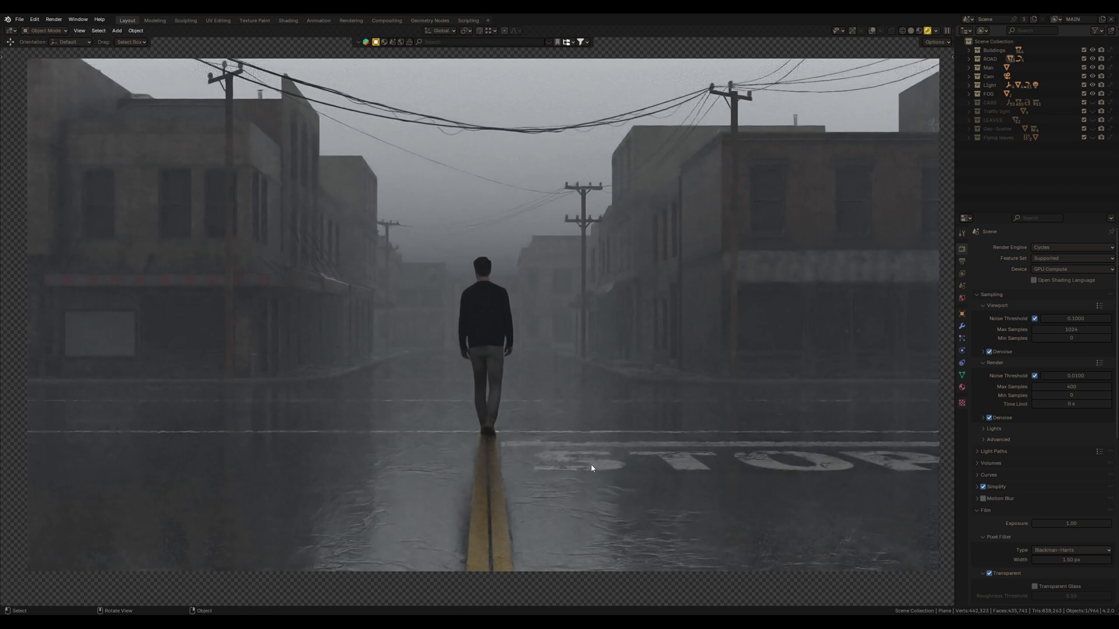
{"action": "scroll", "coordinate": [591, 468], "scroll_direction": "up", "scroll_amount": 2}
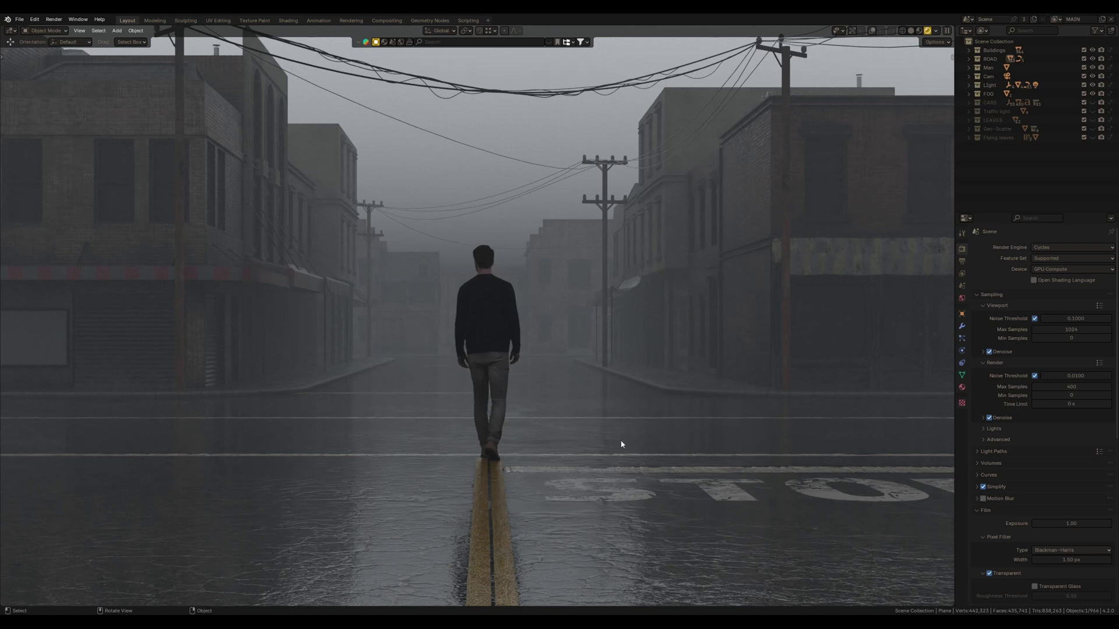
{"action": "left_click", "coordinate": [1092, 101]}
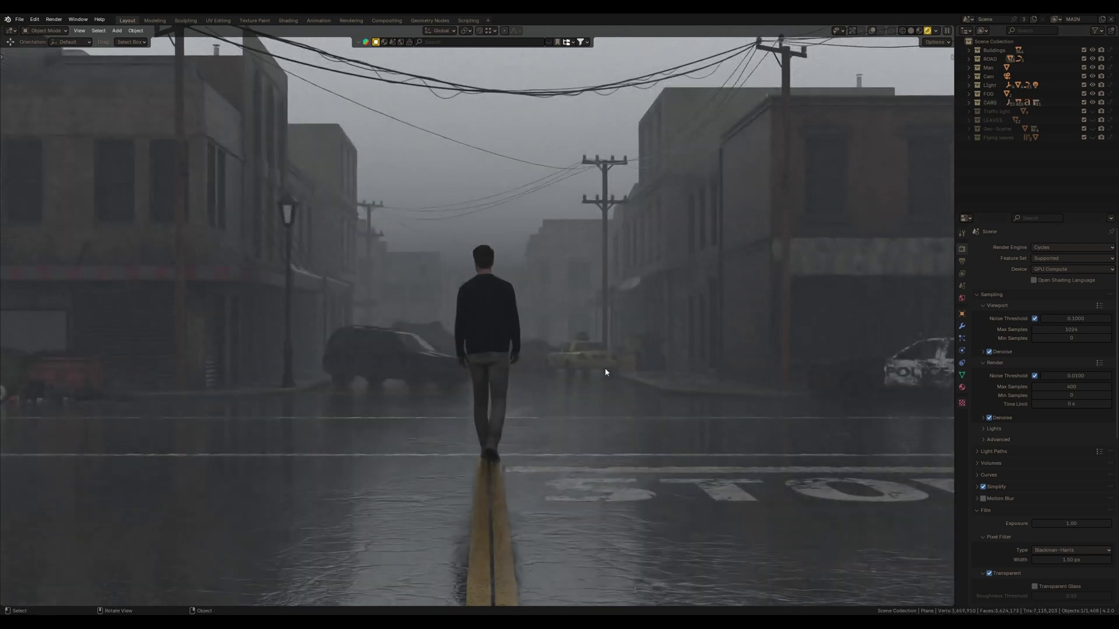
{"action": "left_click", "coordinate": [1092, 110]}
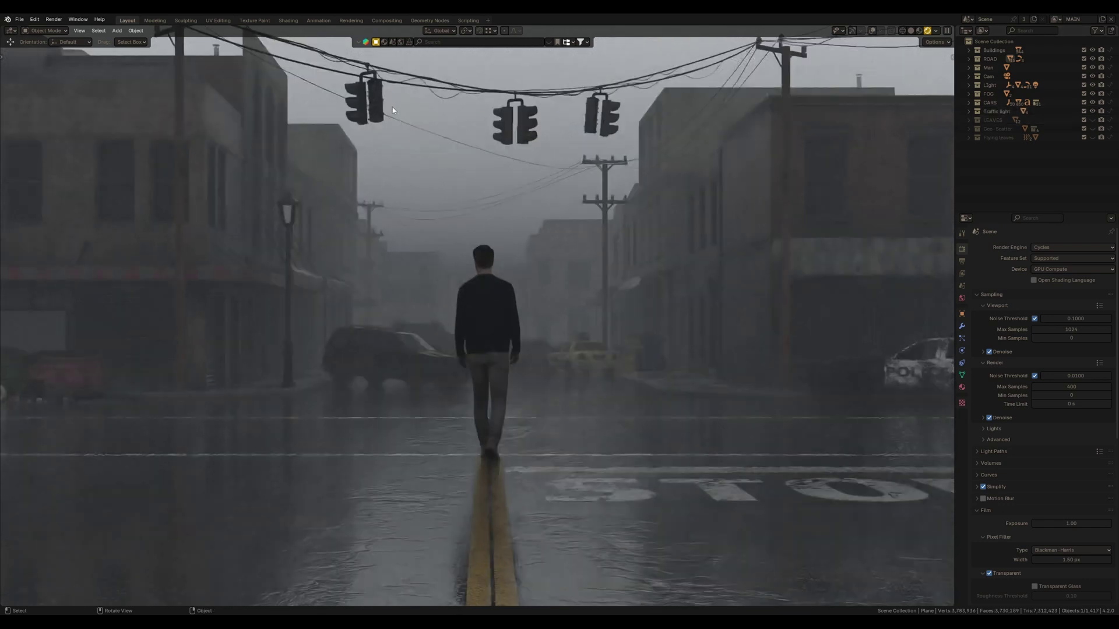
{"action": "left_click", "coordinate": [1093, 120]}
{"action": "left_click", "coordinate": [1092, 129]}
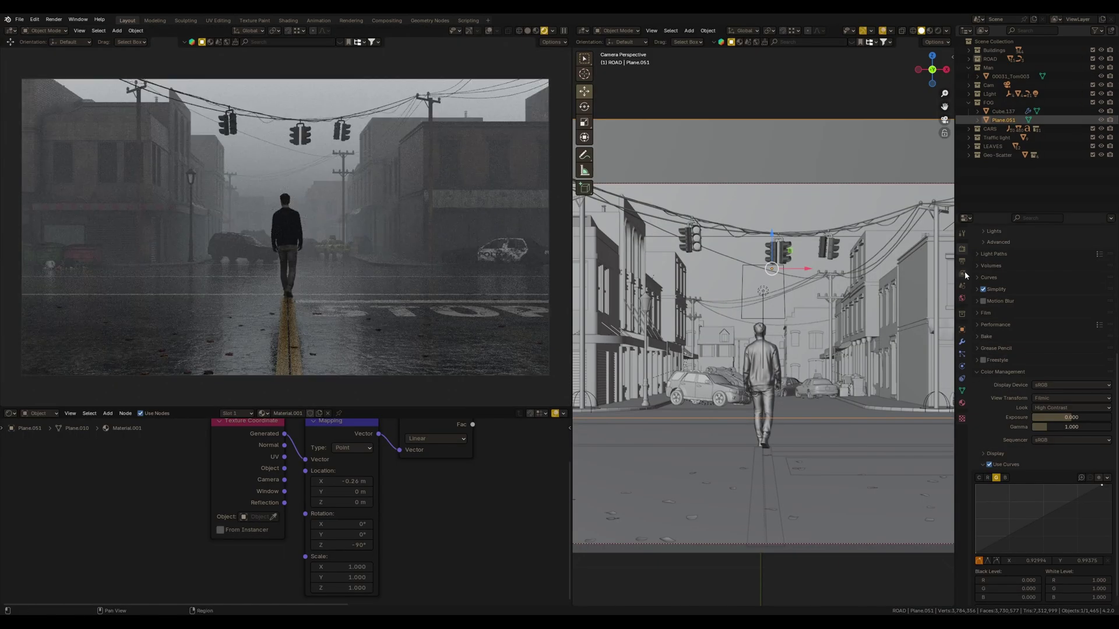
Check the view layer's data passes and display the Mist render pass in the rendered viewport
{"action": "scroll", "coordinate": [1039, 369], "scroll_direction": "up", "scroll_amount": 6}
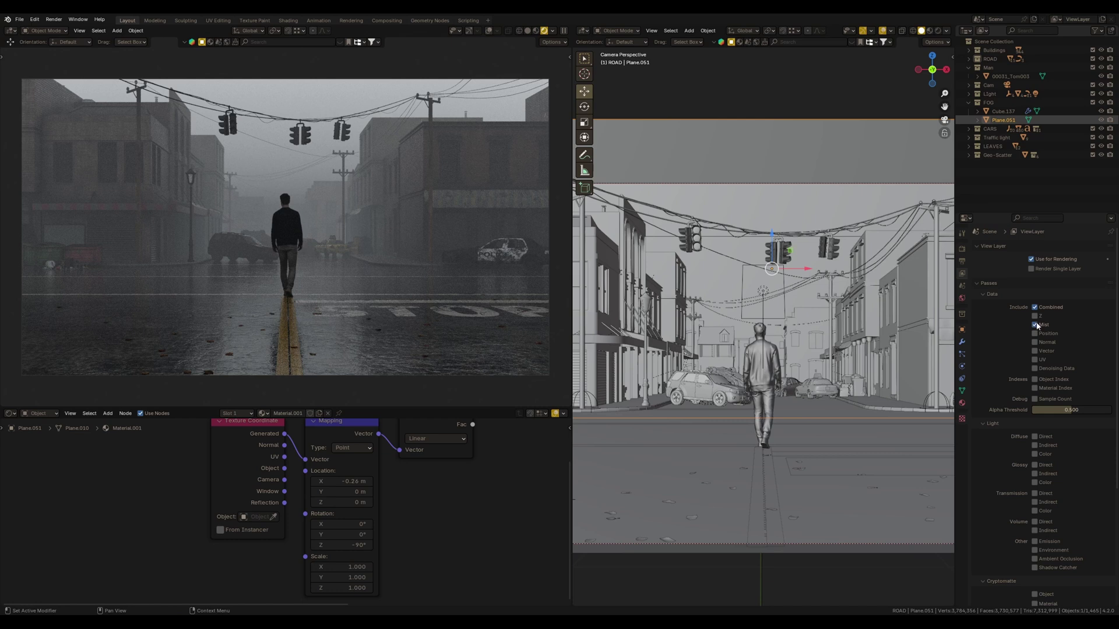
{"action": "left_click", "coordinate": [553, 32]}
{"action": "left_click", "coordinate": [574, 138]}
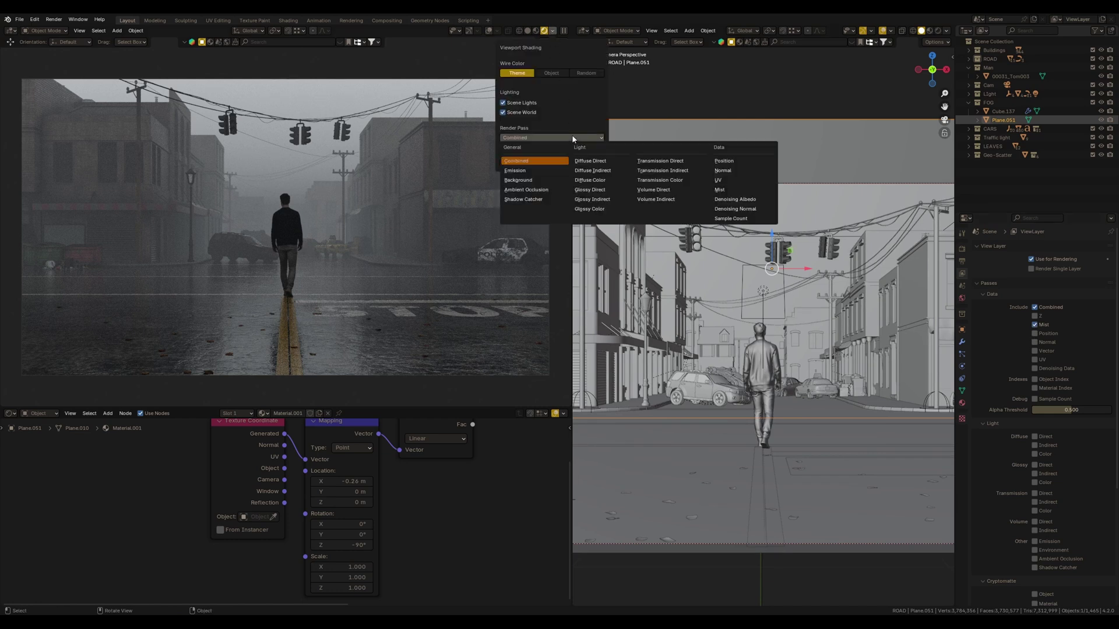
{"action": "left_click", "coordinate": [720, 190]}
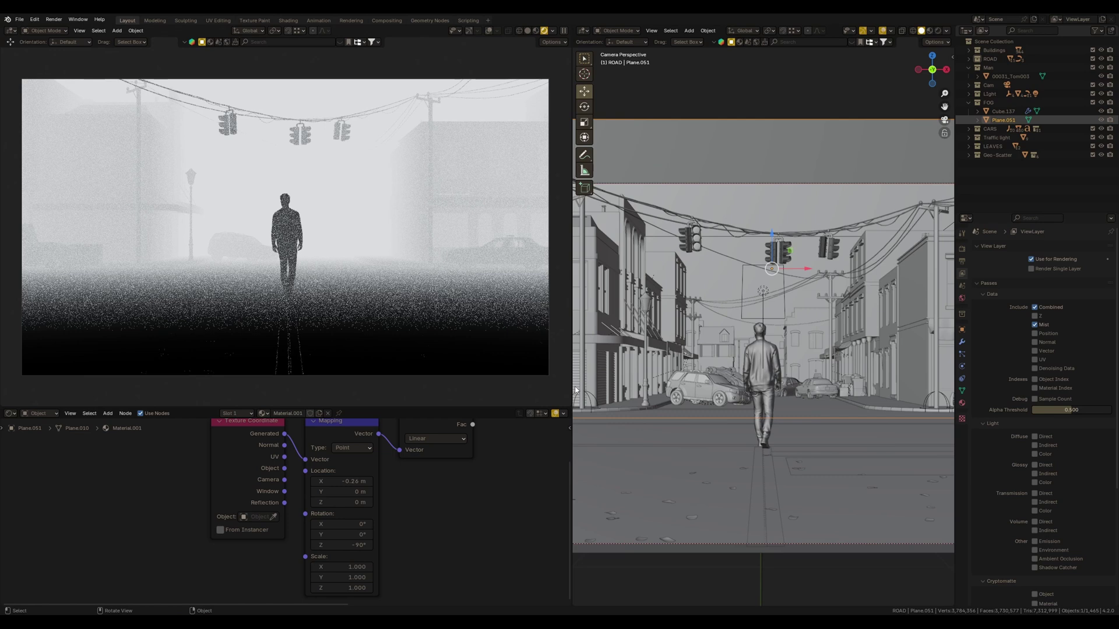
Set the world's Mist Pass start to 1 m and its depth to 50 m
{"action": "left_click", "coordinate": [962, 298]}
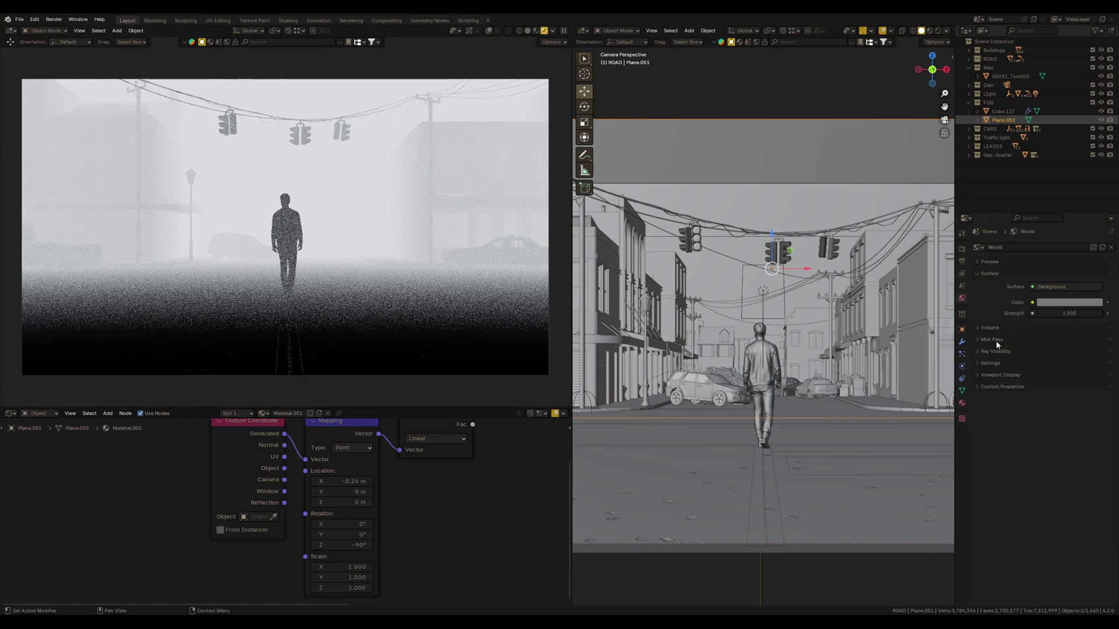
{"action": "left_click", "coordinate": [992, 340]}
{"action": "left_click", "coordinate": [1052, 361]}
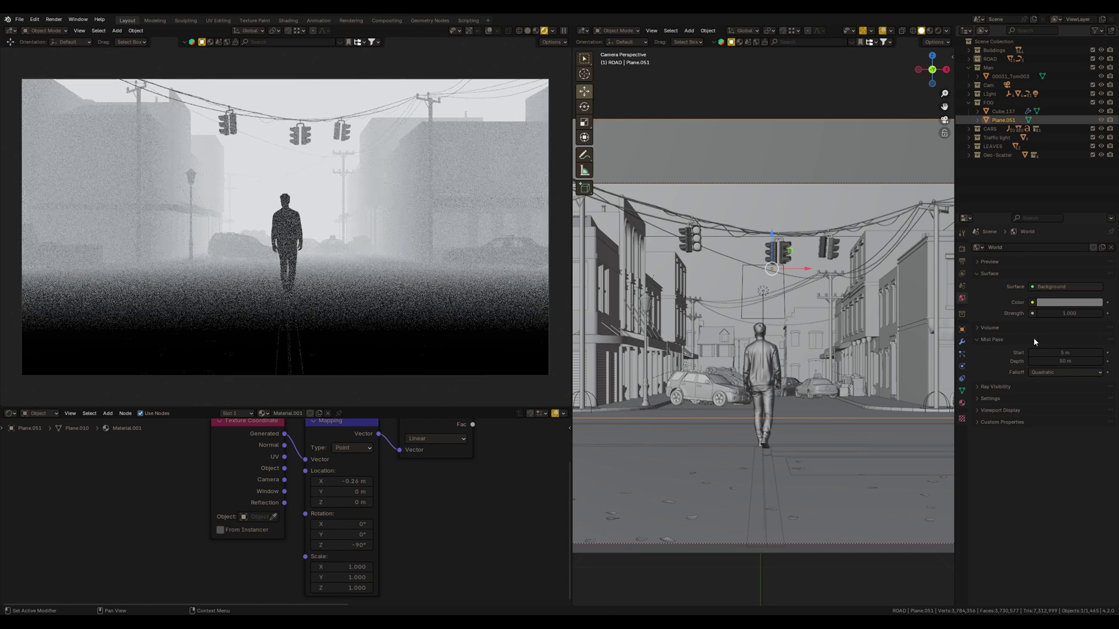
{"action": "left_click", "coordinate": [1078, 352]}
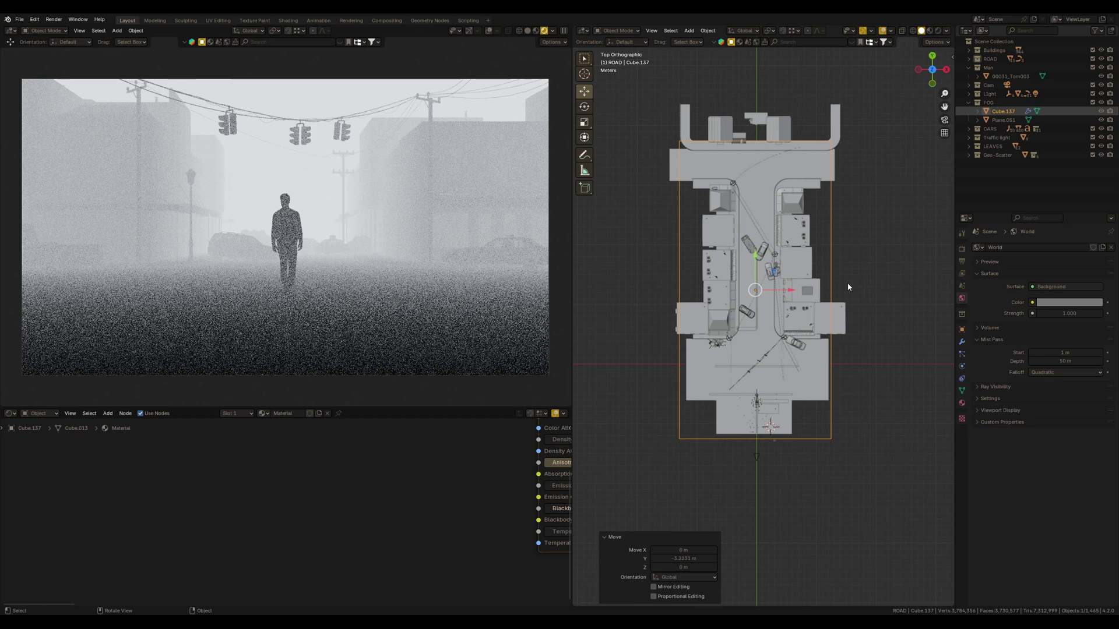
Scale the fog volume cube along Y by about 1.17 and move it about 6.2 m along Y to enclose the street
{"action": "key", "text": "s"}
{"action": "key", "text": "y"}
{"action": "left_click", "coordinate": [852, 289]}
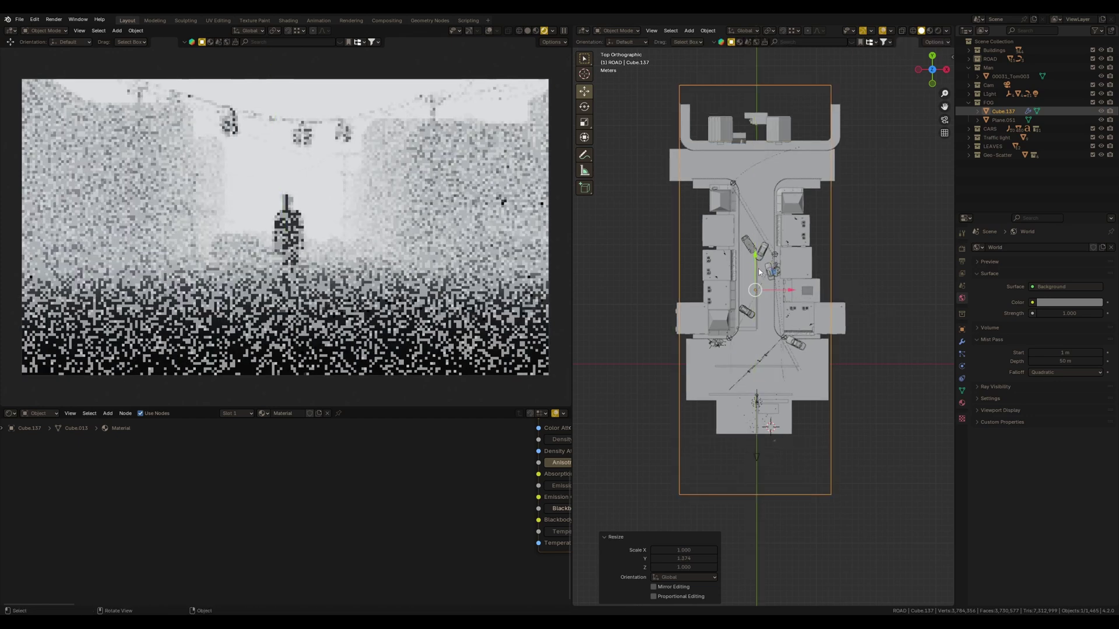
{"action": "key", "text": "g"}
{"action": "key", "text": "y"}
{"action": "left_click", "coordinate": [755, 226]}
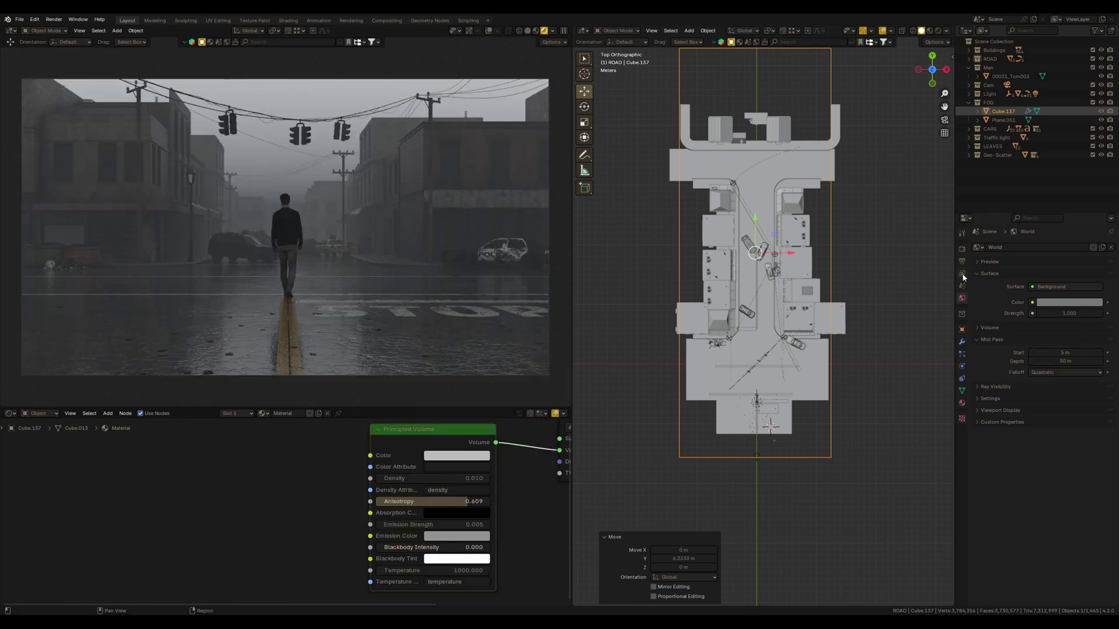
Enable the Cryptomatte Object and Material passes for the view layer
{"action": "left_click", "coordinate": [962, 273]}
{"action": "scroll", "coordinate": [985, 438], "scroll_direction": "down", "scroll_amount": 3}
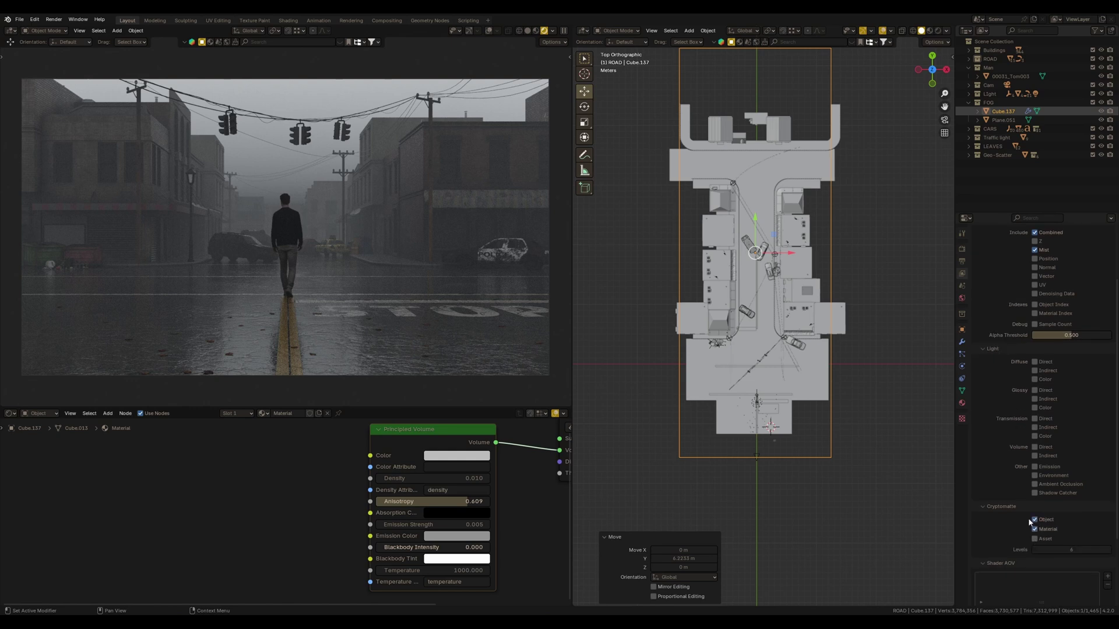
{"action": "left_click", "coordinate": [1035, 529]}
{"action": "scroll", "coordinate": [1003, 479], "scroll_direction": "up", "scroll_amount": 3}
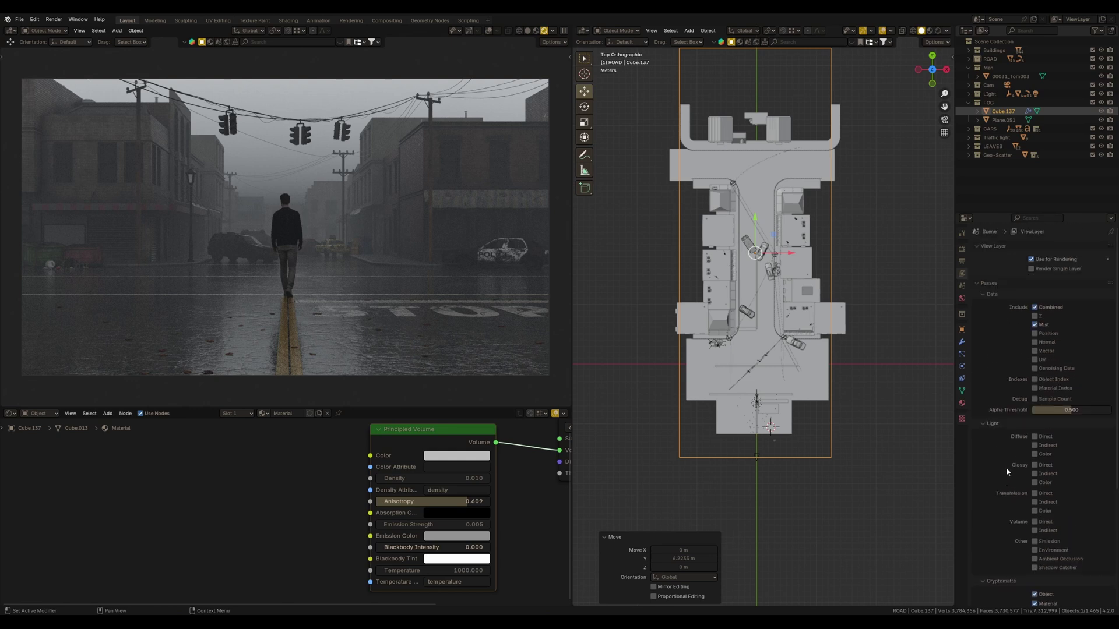
{"action": "scroll", "coordinate": [1006, 468], "scroll_direction": "down", "scroll_amount": 1}
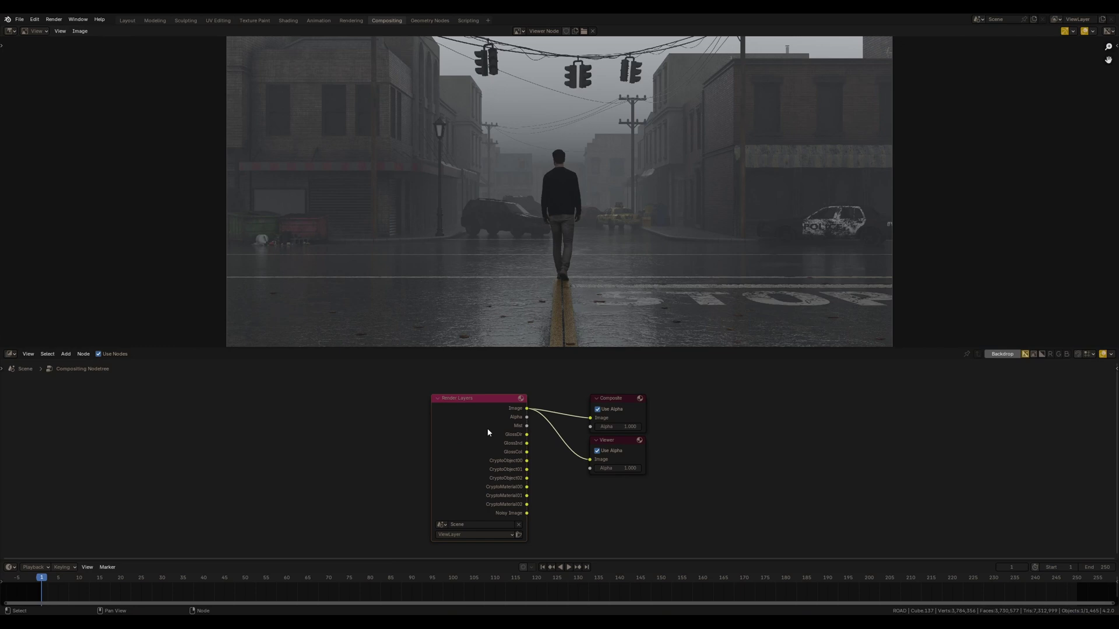
Send the Mist pass to the Viewer in the compositor and insert a Denoise node between them
{"action": "left_click_drag", "start_coordinate": [488, 433], "coordinate": [590, 459]}
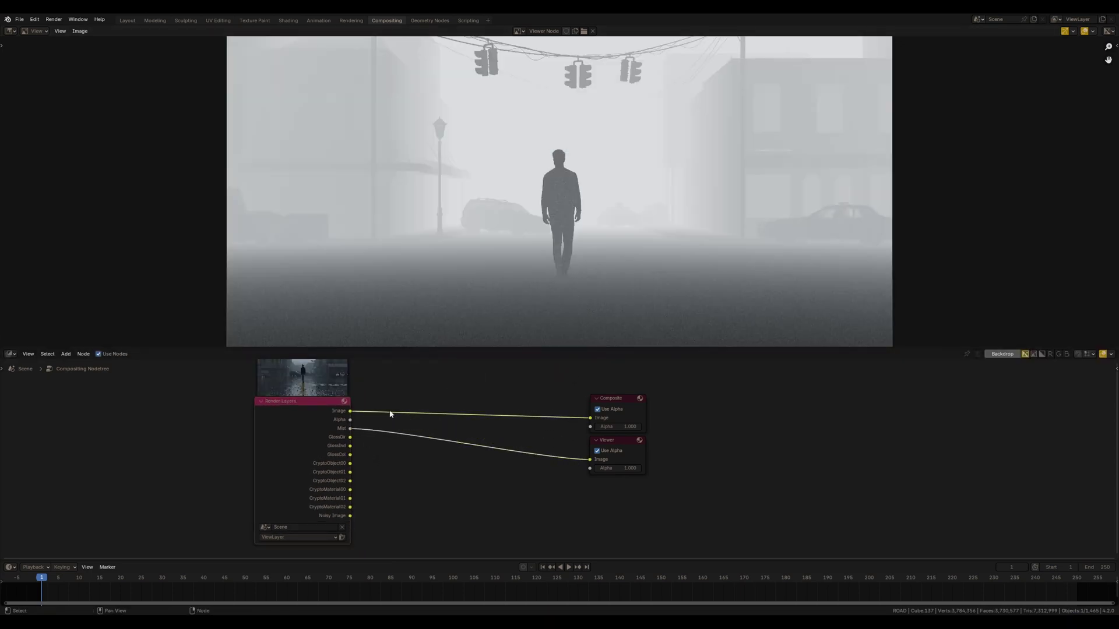
{"action": "key", "text": "shift+a"}
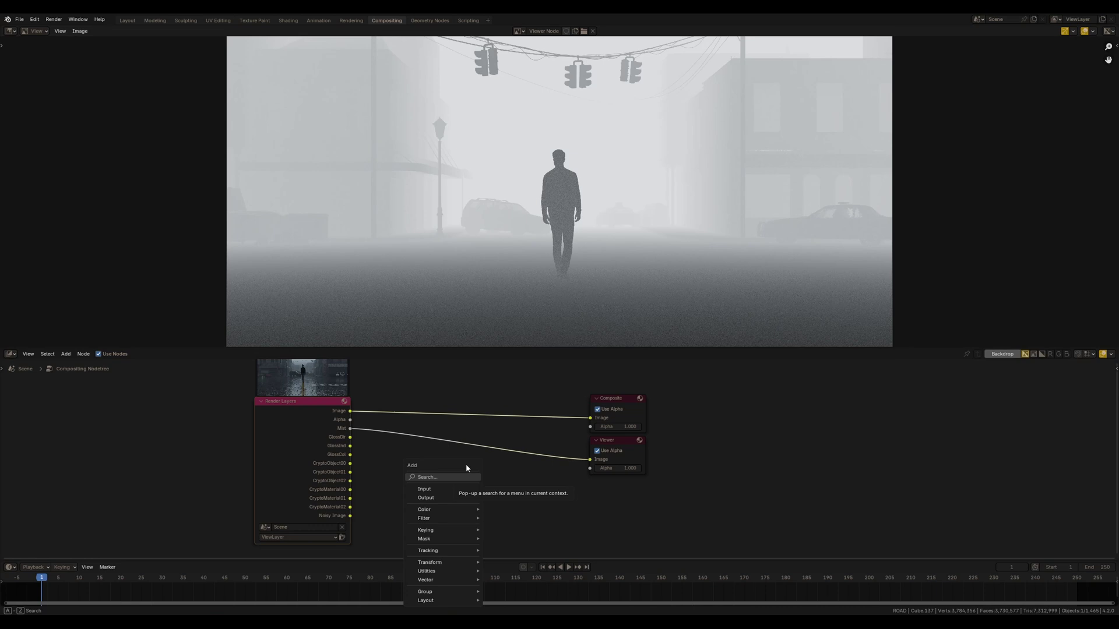
{"action": "type", "text": "de"}
{"action": "key", "text": "Return"}
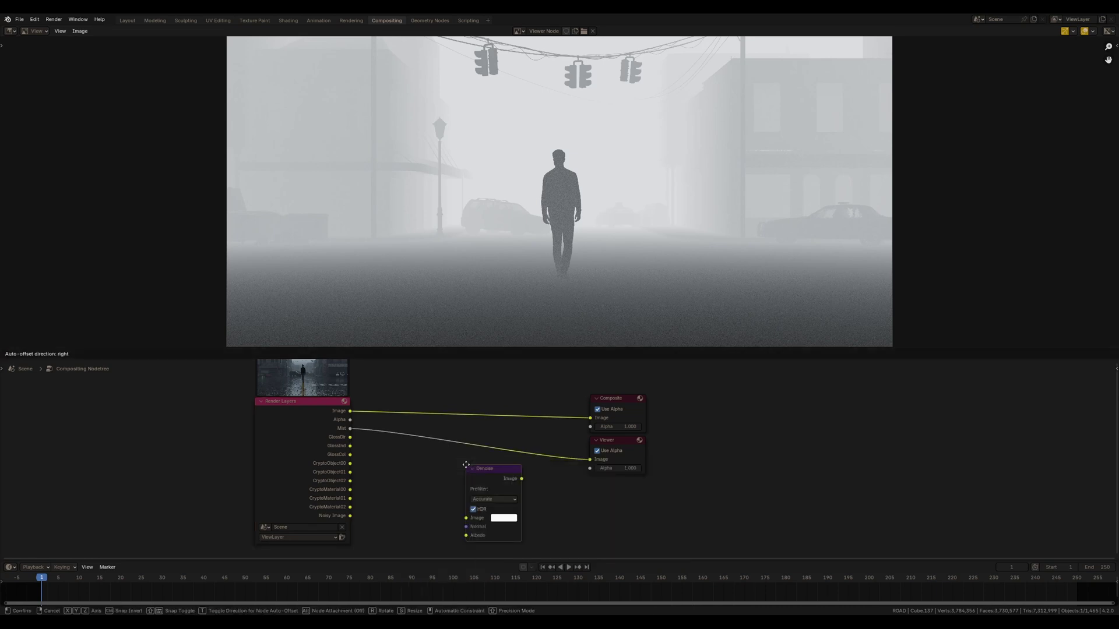
{"action": "left_click", "coordinate": [432, 445]}
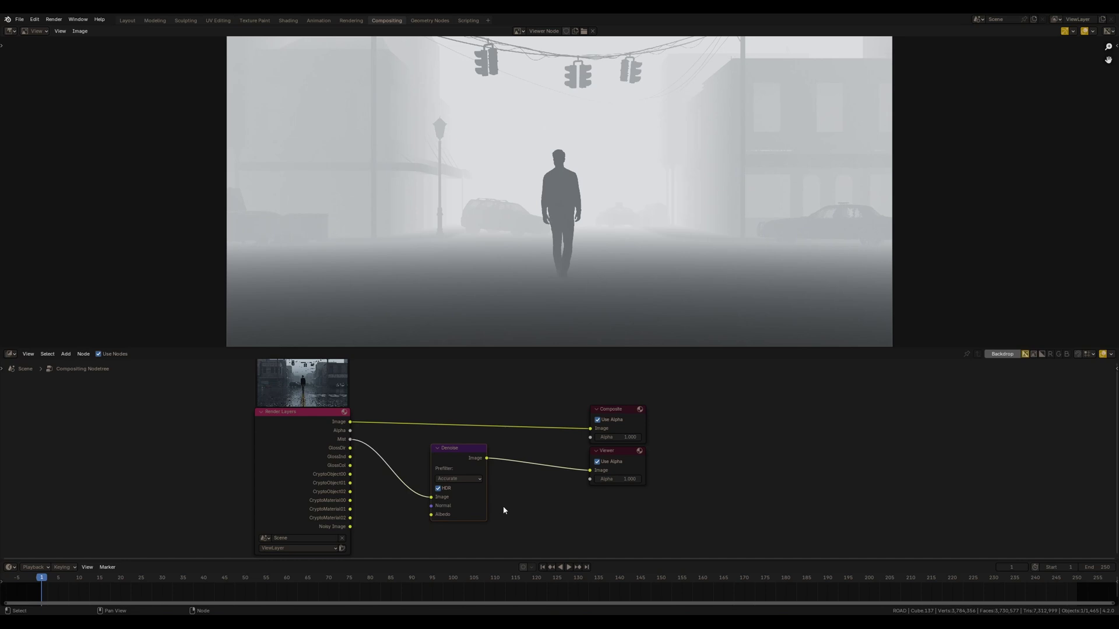
{"action": "scroll", "coordinate": [593, 155], "scroll_direction": "up", "scroll_amount": 3}
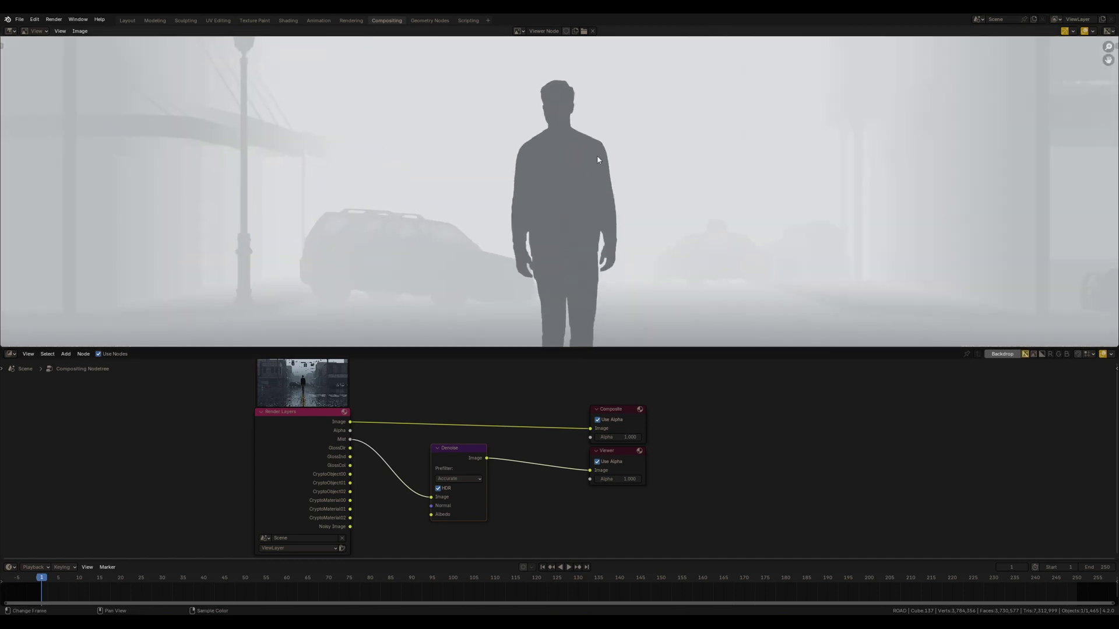
{"action": "scroll", "coordinate": [589, 193], "scroll_direction": "down", "scroll_amount": 3}
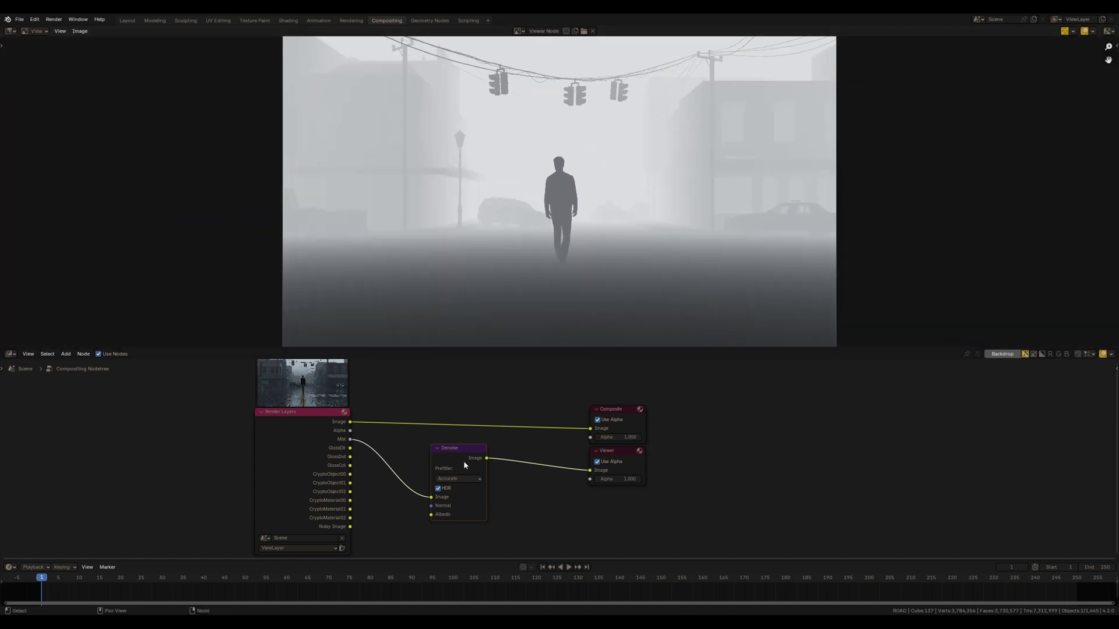
Add a Cryptomatte node below the Denoise node and connect its Pick output to the Viewer
{"action": "middle_click_drag", "start_coordinate": [465, 464], "coordinate": [489, 388]}
{"action": "key", "text": "shift+a"}
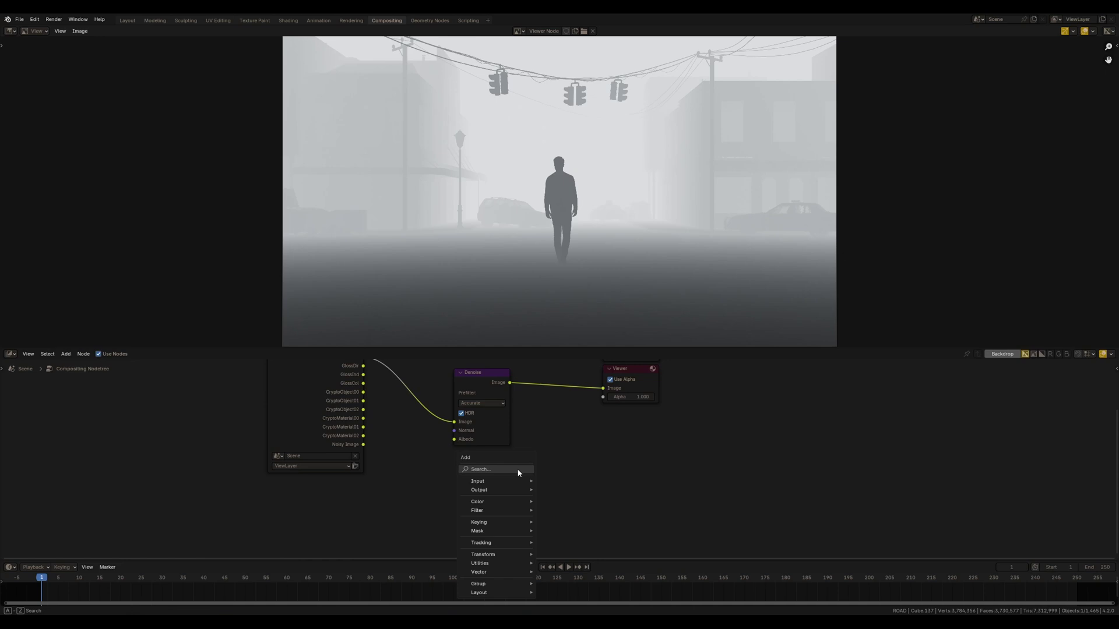
{"action": "type", "text": "cr"}
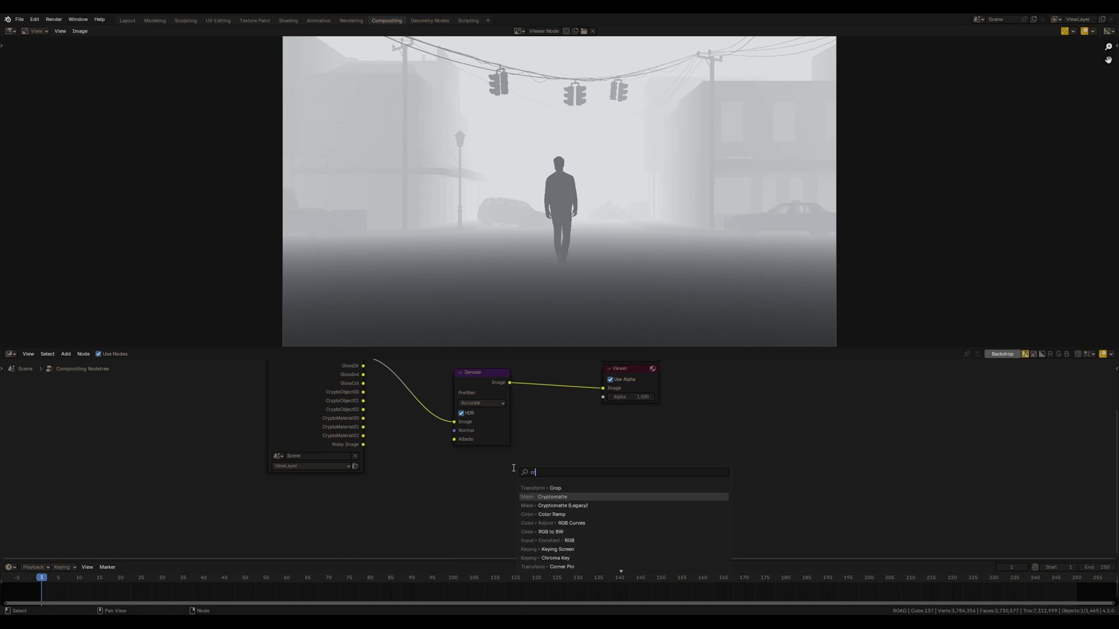
{"action": "key", "text": "Return"}
{"action": "left_click", "coordinate": [512, 460]}
{"action": "middle_click_drag", "start_coordinate": [575, 506], "coordinate": [507, 472]}
{"action": "left_click", "coordinate": [515, 454], "text": "ctrl+shift"}
{"action": "left_click", "coordinate": [526, 451], "text": "ctrl+shift"}
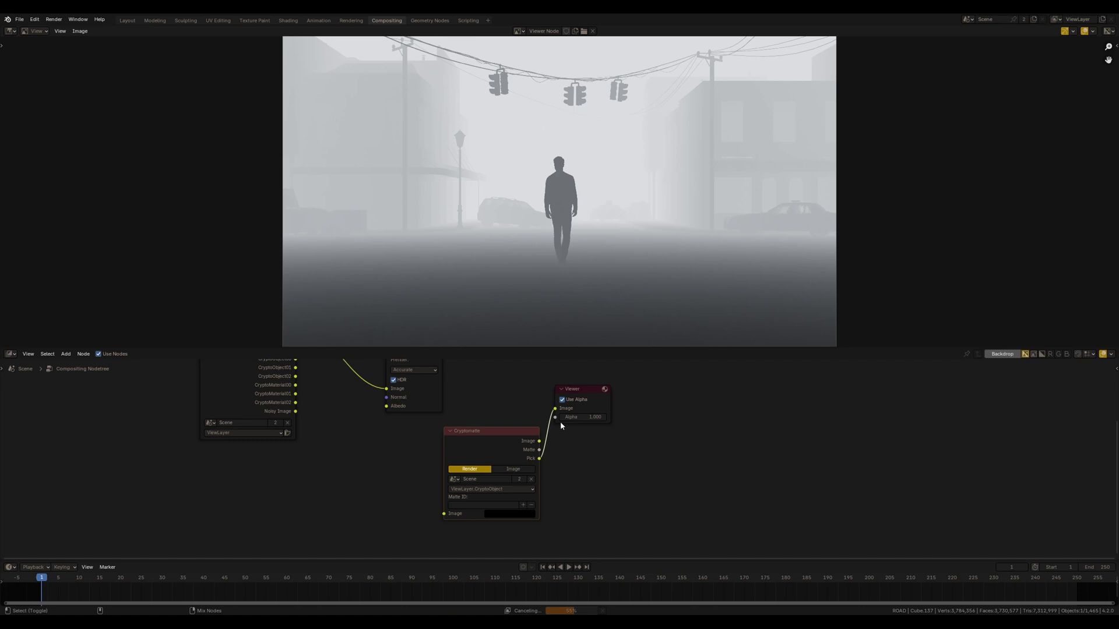
{"action": "left_click_drag", "start_coordinate": [580, 390], "coordinate": [651, 436]}
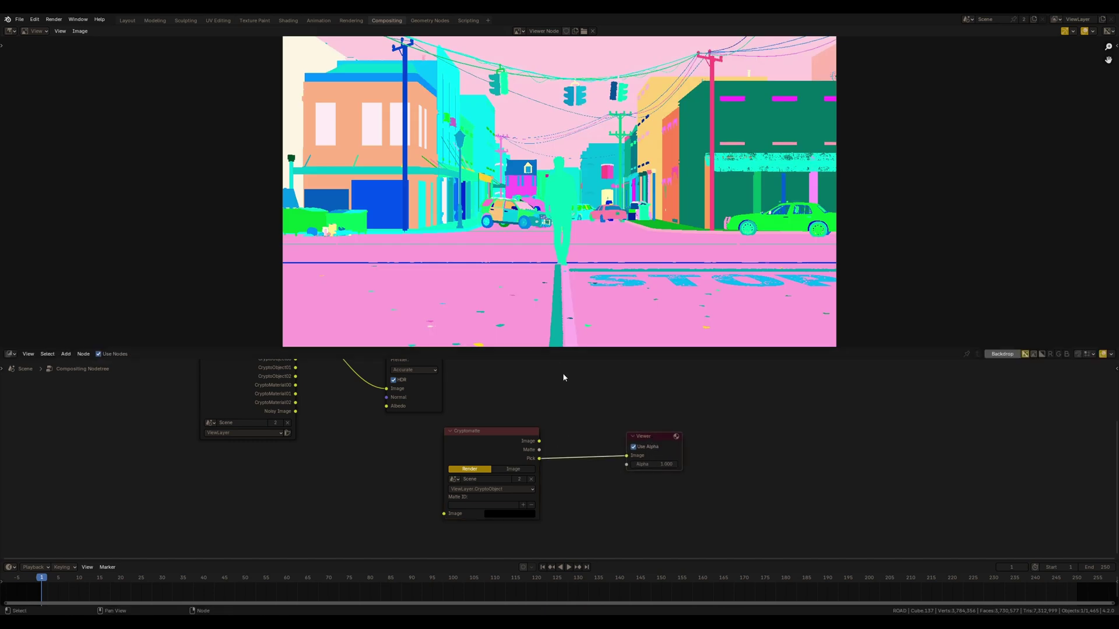
Pick the walking man as the Cryptomatte node's Matte ID and send the node's Matte output to the Viewer
{"action": "left_click", "coordinate": [522, 506]}
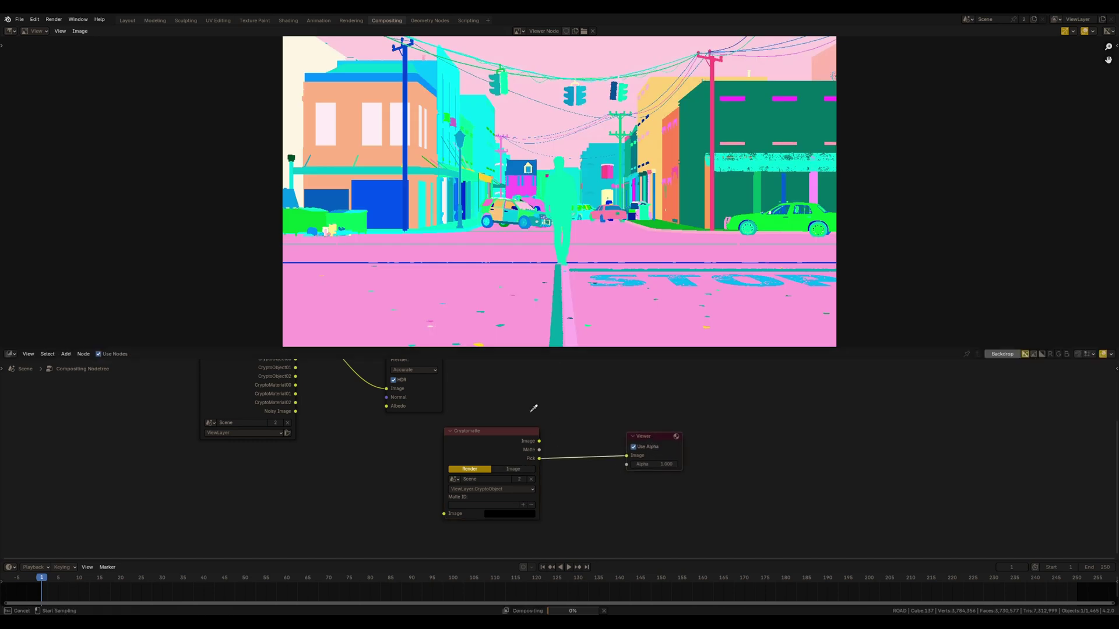
{"action": "left_click", "coordinate": [558, 195]}
{"action": "left_click", "coordinate": [540, 450], "text": "ctrl+shift"}
{"action": "left_click_drag", "start_coordinate": [601, 393], "coordinate": [659, 442]}
{"action": "left_click", "coordinate": [547, 499]}
{"action": "left_click_drag", "start_coordinate": [547, 500], "coordinate": [509, 431]}
{"action": "middle_click_drag", "start_coordinate": [555, 378], "coordinate": [554, 425]}
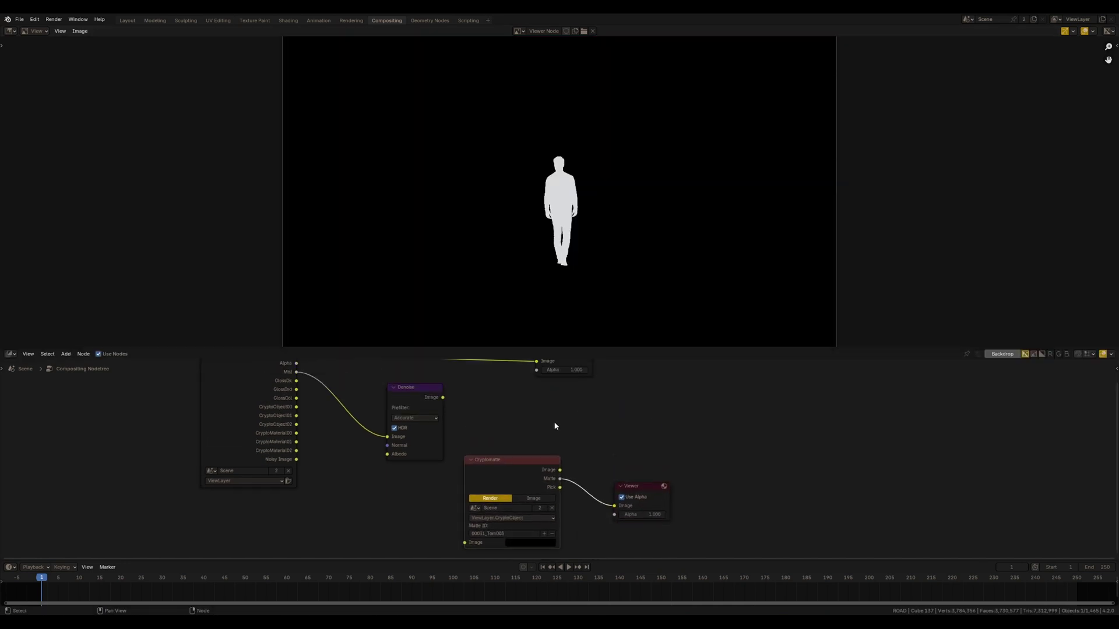
{"action": "left_click", "coordinate": [554, 425]}
Send the Render Layers image to the Viewer and save it as the PNG file GA-001
{"action": "middle_click_drag", "start_coordinate": [446, 424], "coordinate": [477, 475]}
{"action": "left_click", "coordinate": [323, 418], "text": "ctrl+shift"}
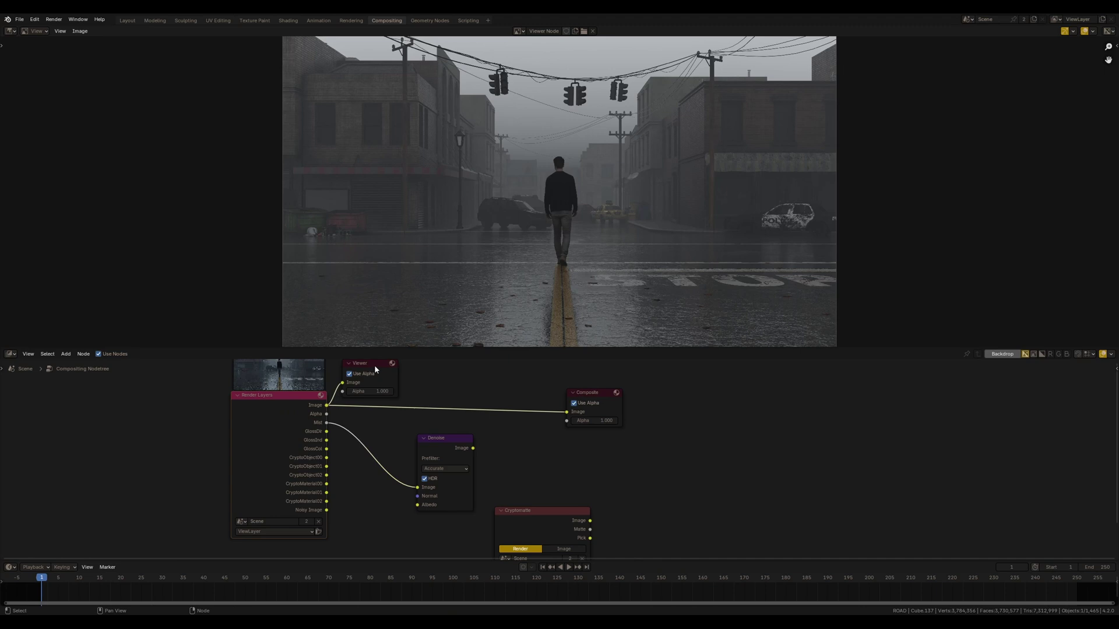
{"action": "left_click_drag", "start_coordinate": [374, 365], "coordinate": [605, 436]}
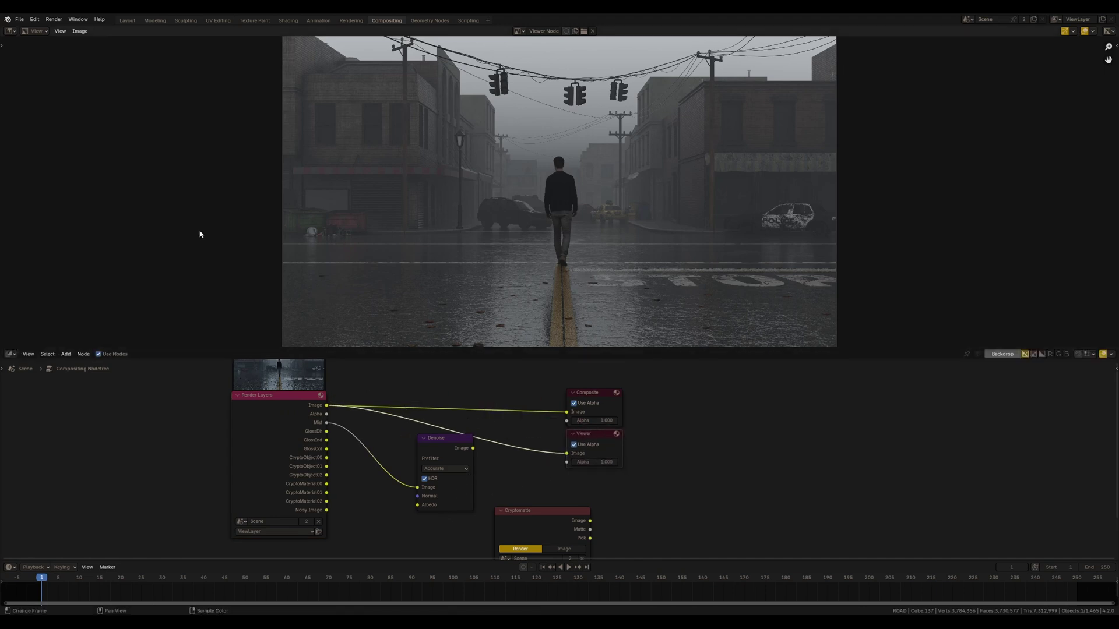
{"action": "left_click", "coordinate": [85, 33]}
{"action": "left_click", "coordinate": [105, 96]}
{"action": "type", "text": "GA-001"}
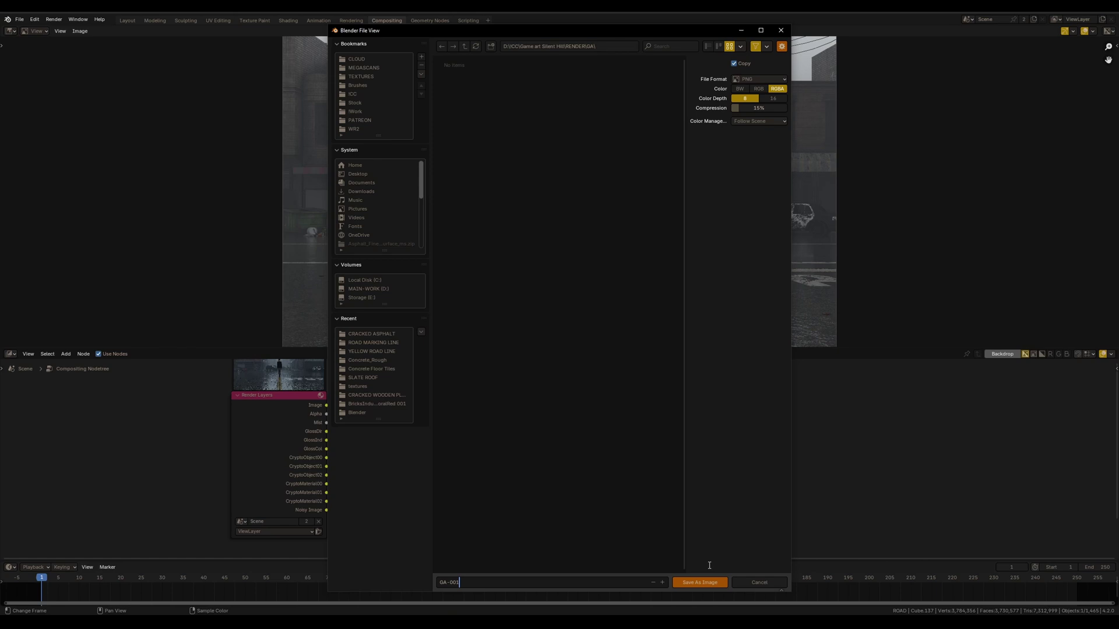
{"action": "left_click", "coordinate": [705, 582]}
Send the denoised mist pass to the Viewer and save it as GA-002.png
{"action": "left_click", "coordinate": [459, 455], "text": "ctrl+shift"}
{"action": "left_click_drag", "start_coordinate": [459, 455], "coordinate": [447, 456]}
{"action": "left_click_drag", "start_coordinate": [535, 407], "coordinate": [608, 454]}
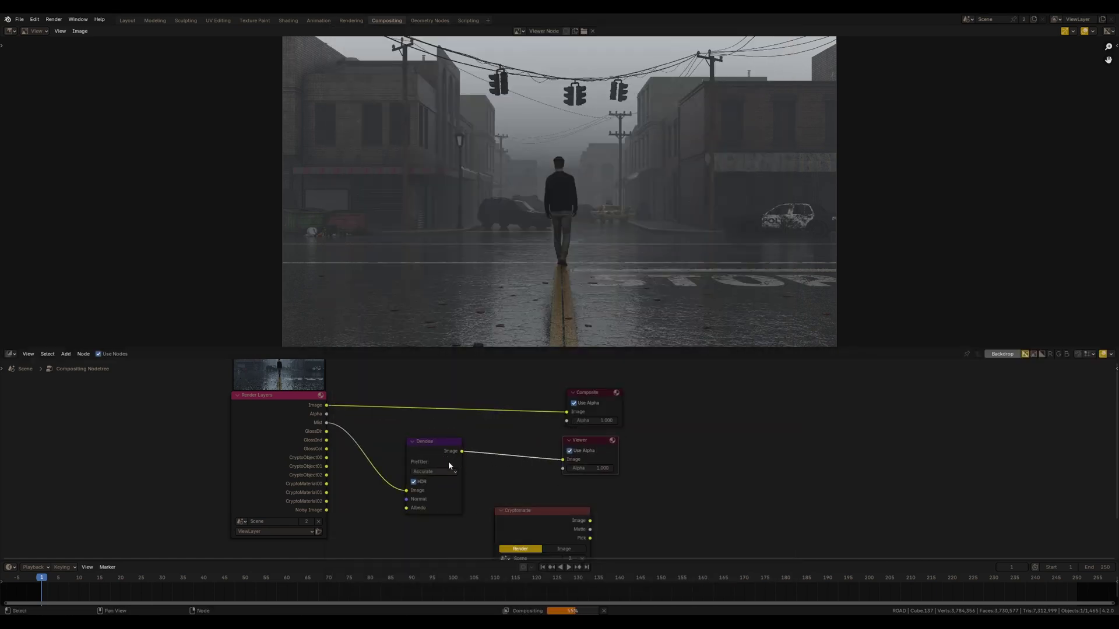
{"action": "left_click", "coordinate": [80, 31]}
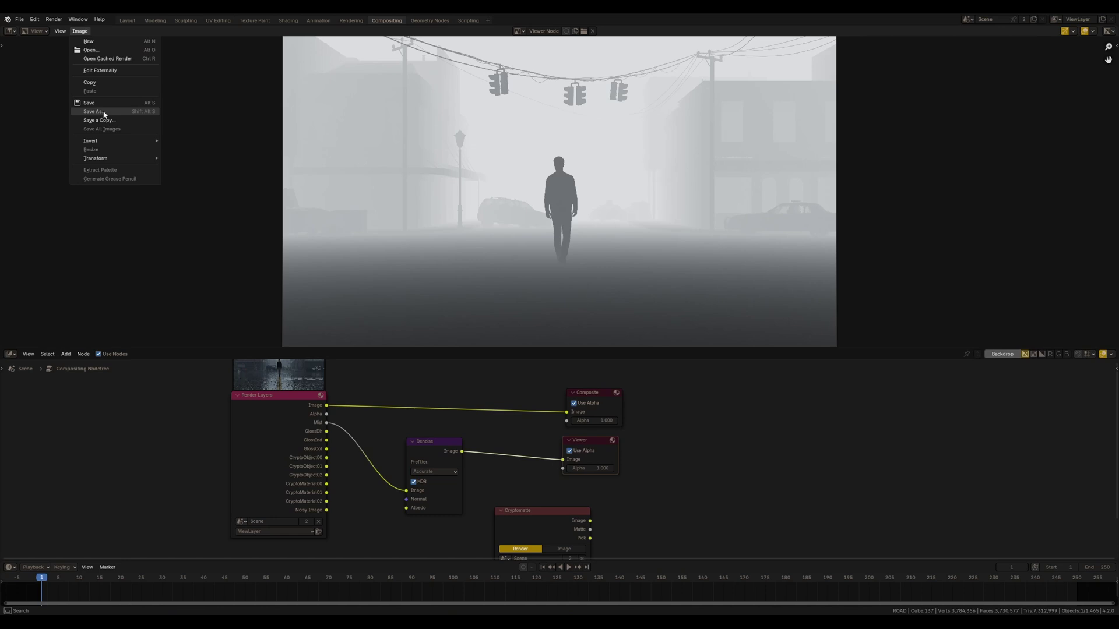
{"action": "left_click", "coordinate": [104, 115]}
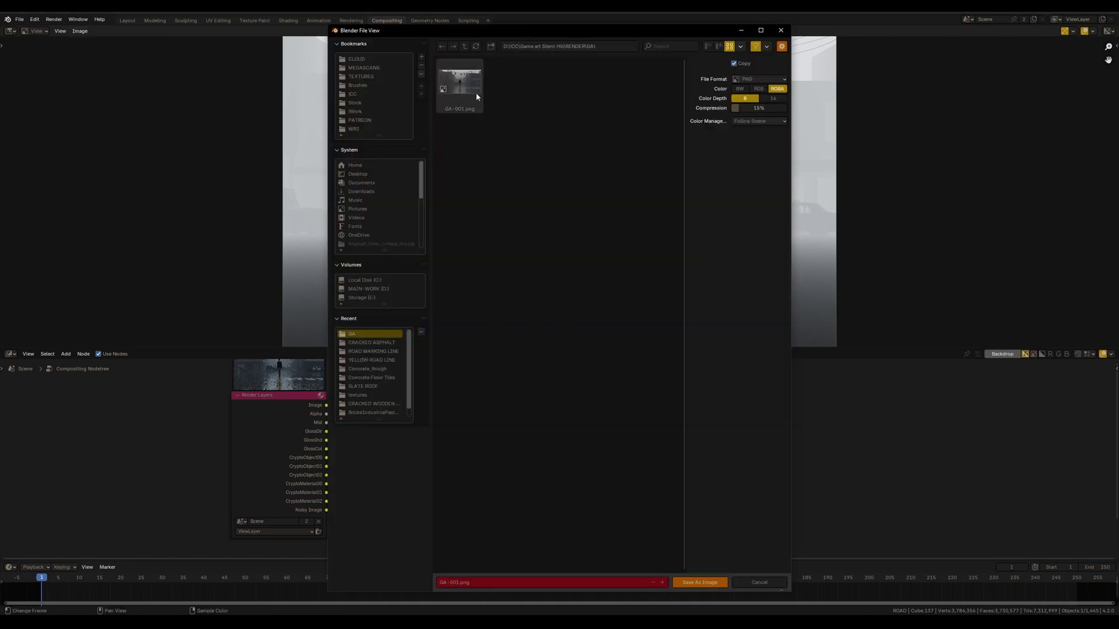
{"action": "left_click", "coordinate": [694, 582]}
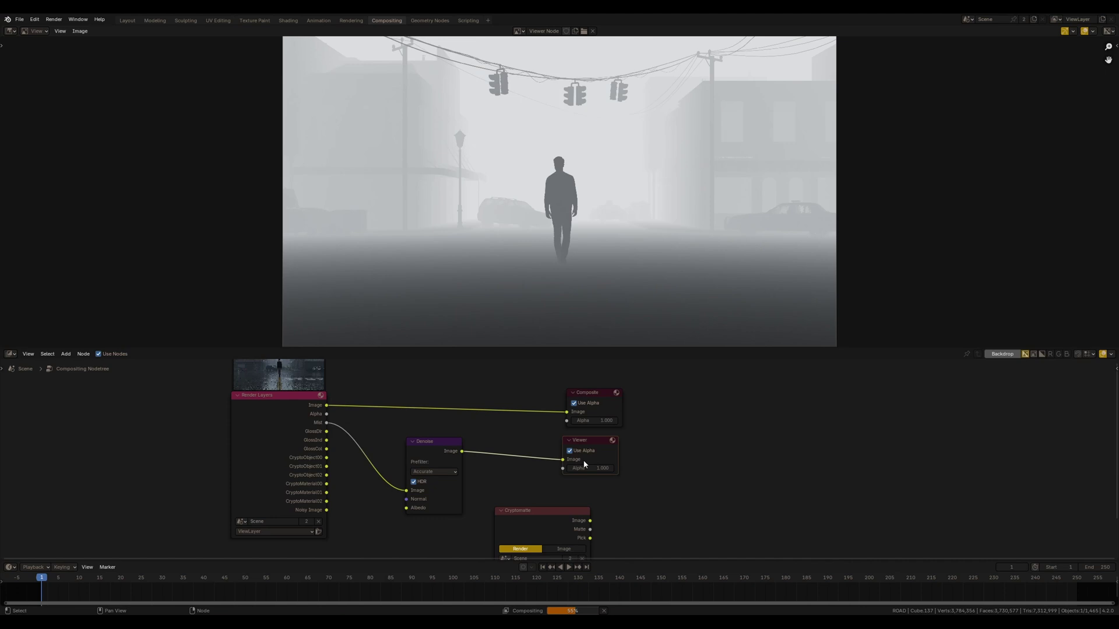
Save the man's Cryptomatte matte from the Viewer as GA-003.png, and send the Render Layers image back to the Viewer
{"action": "middle_click_drag", "start_coordinate": [570, 472], "coordinate": [578, 425]}
{"action": "left_click_drag", "start_coordinate": [575, 483], "coordinate": [546, 481]}
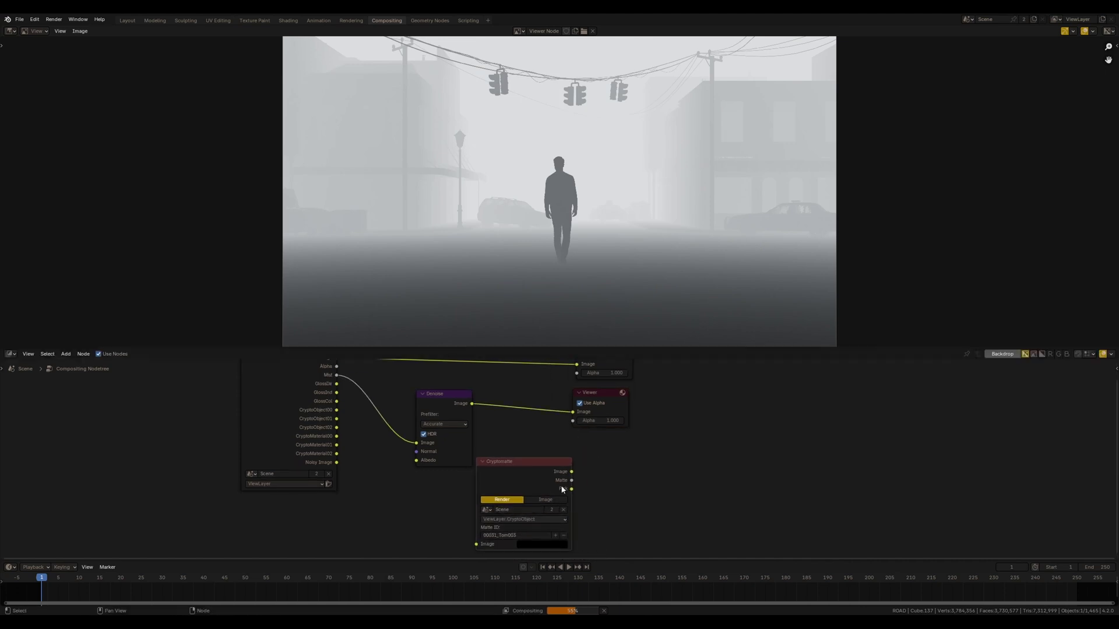
{"action": "left_click", "coordinate": [553, 481], "text": "ctrl+shift"}
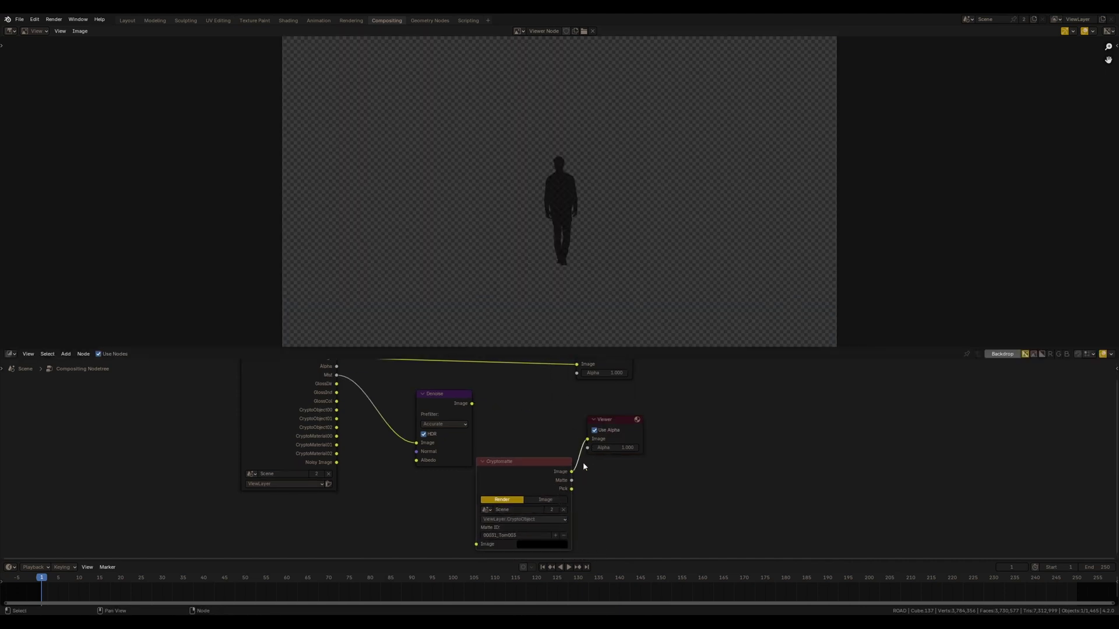
{"action": "left_click", "coordinate": [565, 481], "text": "ctrl+shift"}
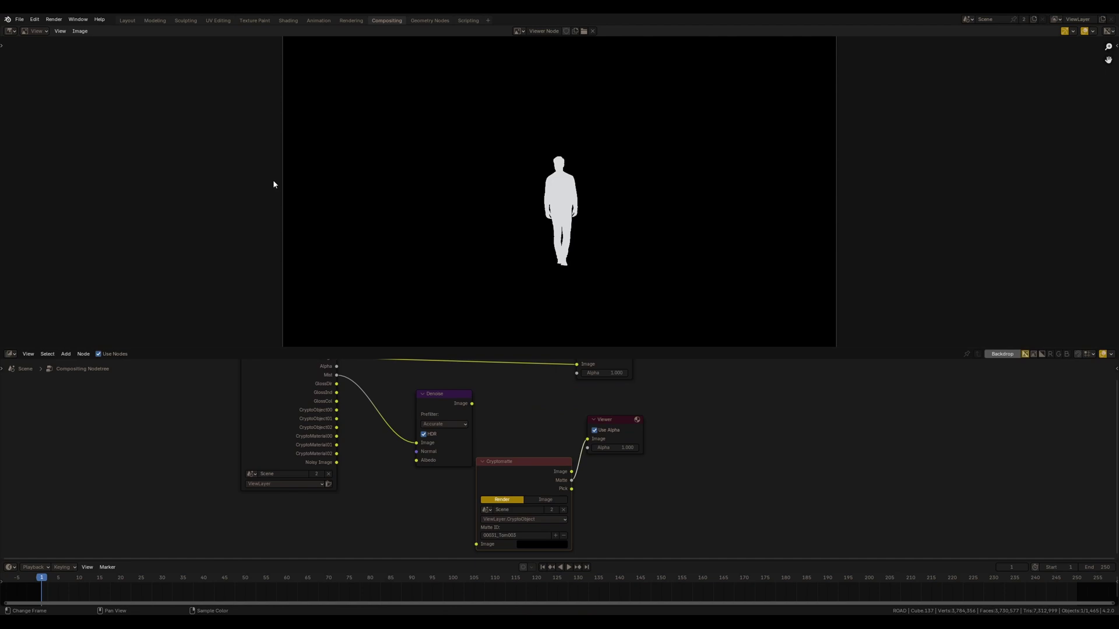
{"action": "left_click", "coordinate": [80, 32]}
{"action": "left_click", "coordinate": [107, 112]}
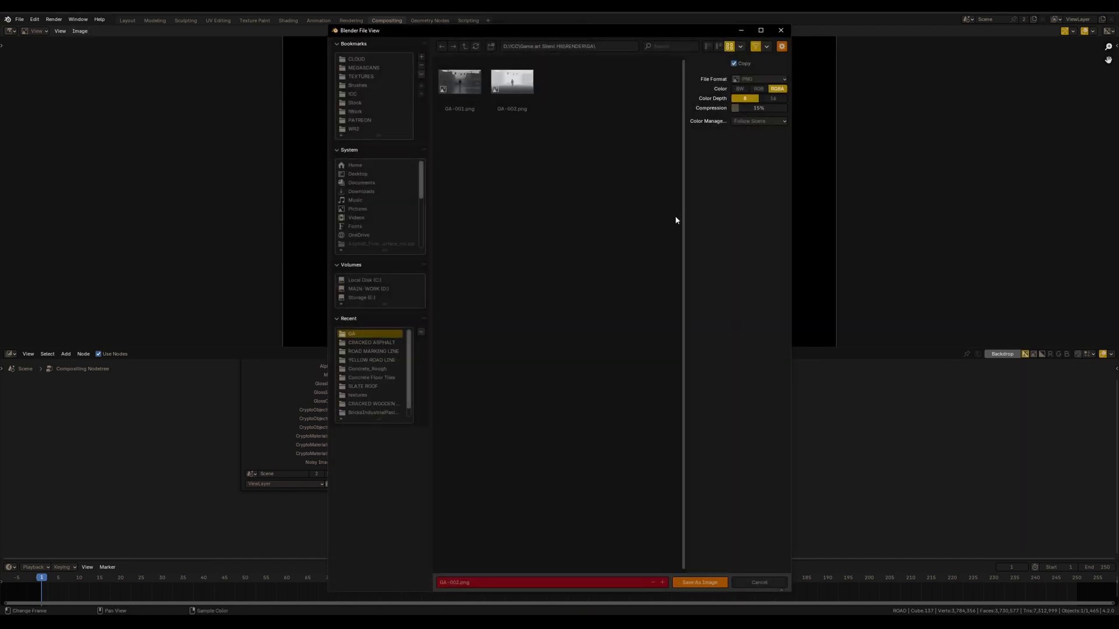
{"action": "left_click", "coordinate": [692, 582]}
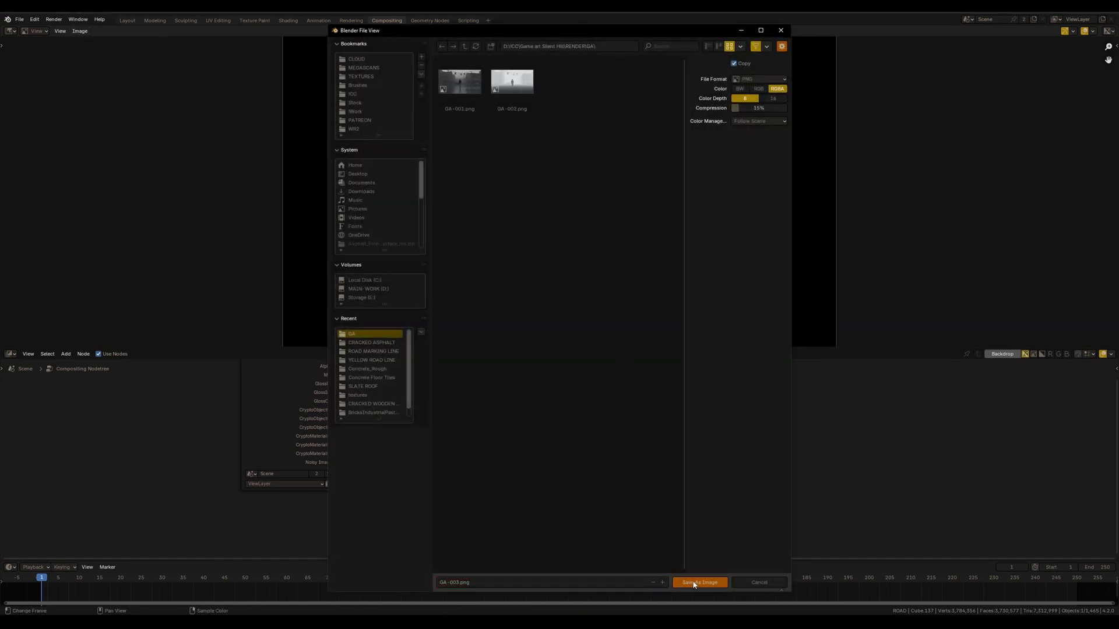
{"action": "middle_click_drag", "start_coordinate": [355, 383], "coordinate": [348, 418]}
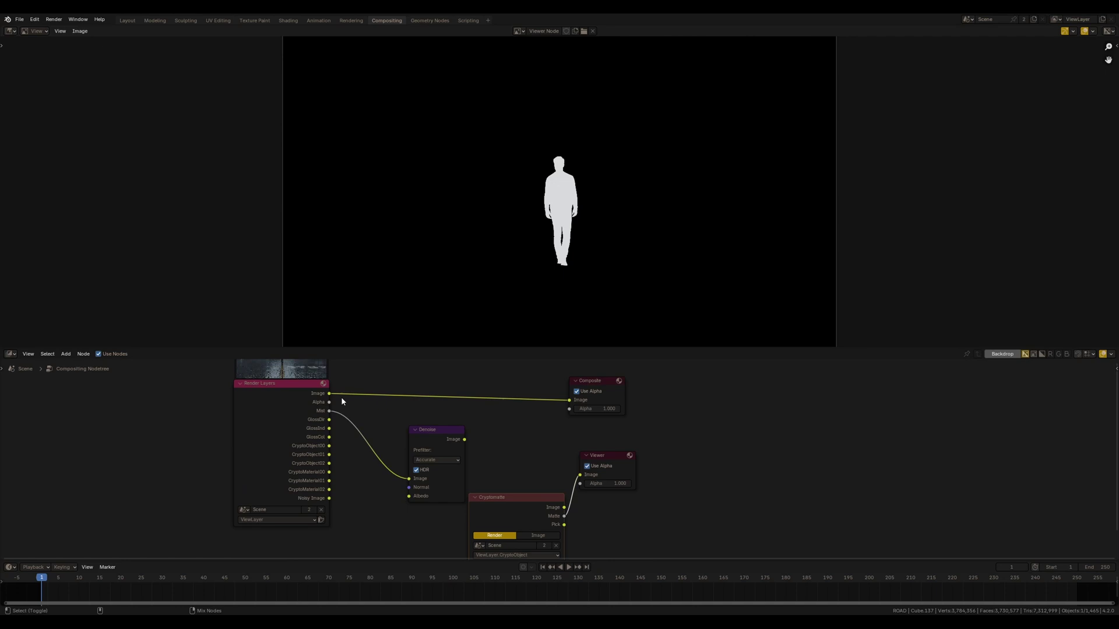
{"action": "left_click", "coordinate": [331, 395], "text": "ctrl+shift"}
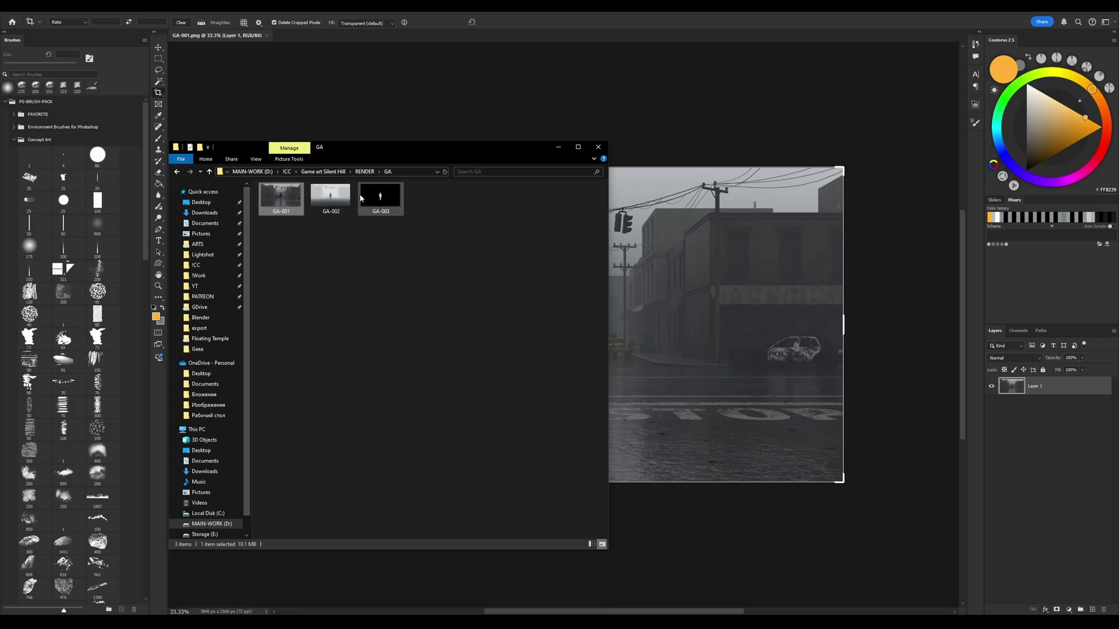
Place GA-002 and GA-003 as layers above the GA-001 render in Photoshop and hide both of them
{"action": "left_click", "coordinate": [373, 195]}
{"action": "double_click", "coordinate": [373, 195]}
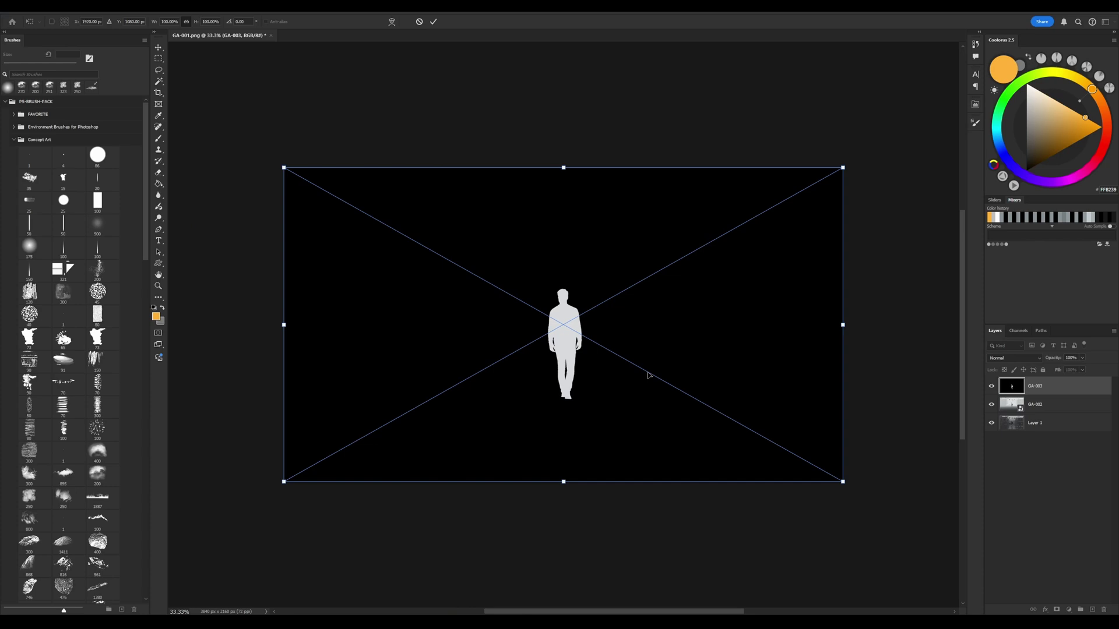
{"action": "key", "text": "Return"}
{"action": "key", "text": "c"}
{"action": "left_click", "coordinate": [991, 386]}
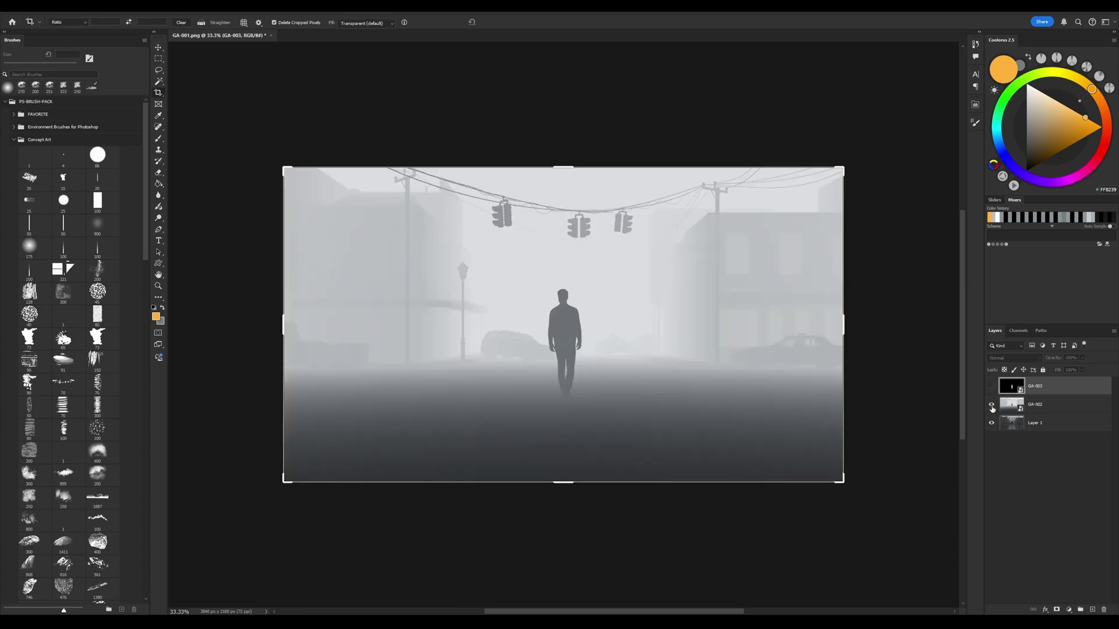
{"action": "left_click", "coordinate": [992, 405]}
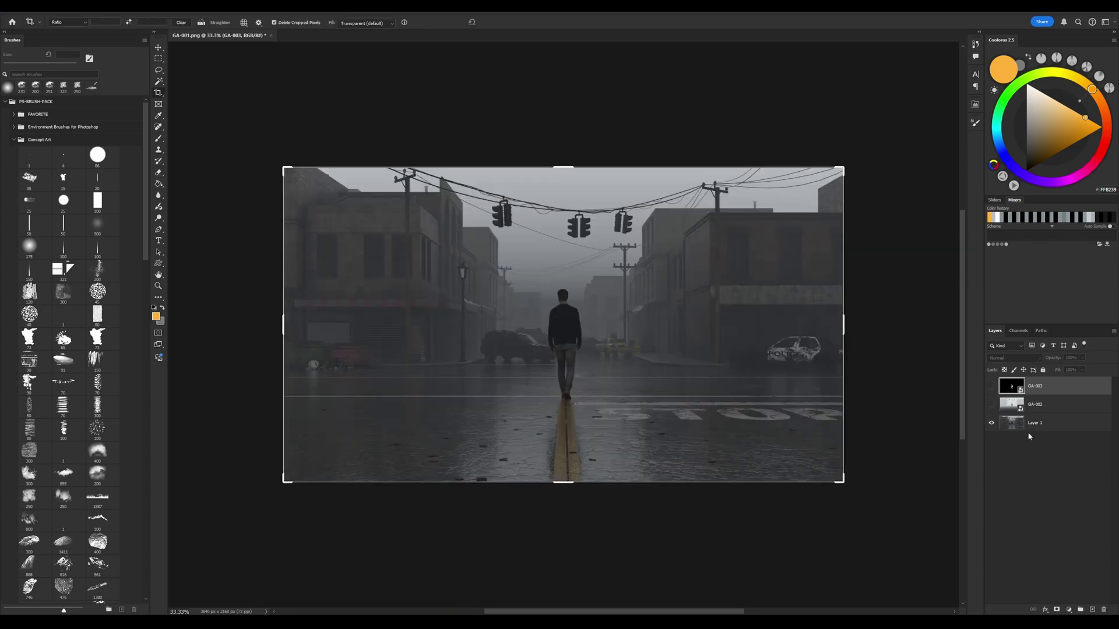
Fit the whole street image on screen
{"action": "key", "text": "v"}
{"action": "left_click", "coordinate": [621, 469], "text": "ctrl"}
{"action": "key", "text": "z"}
{"action": "right_click", "coordinate": [579, 392]}
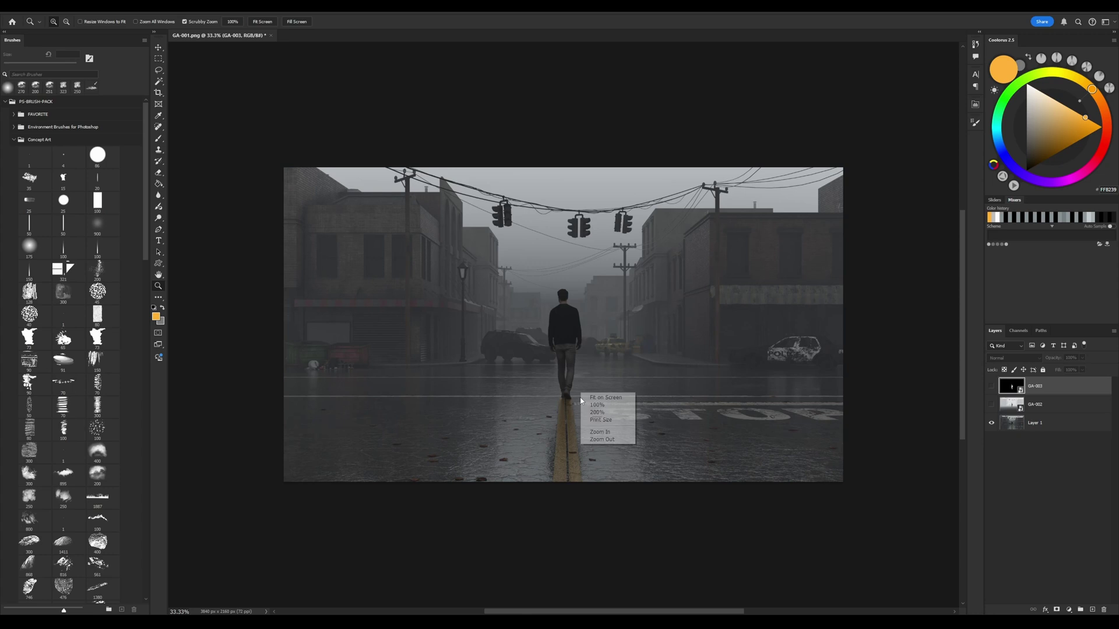
{"action": "left_click", "coordinate": [606, 397]}
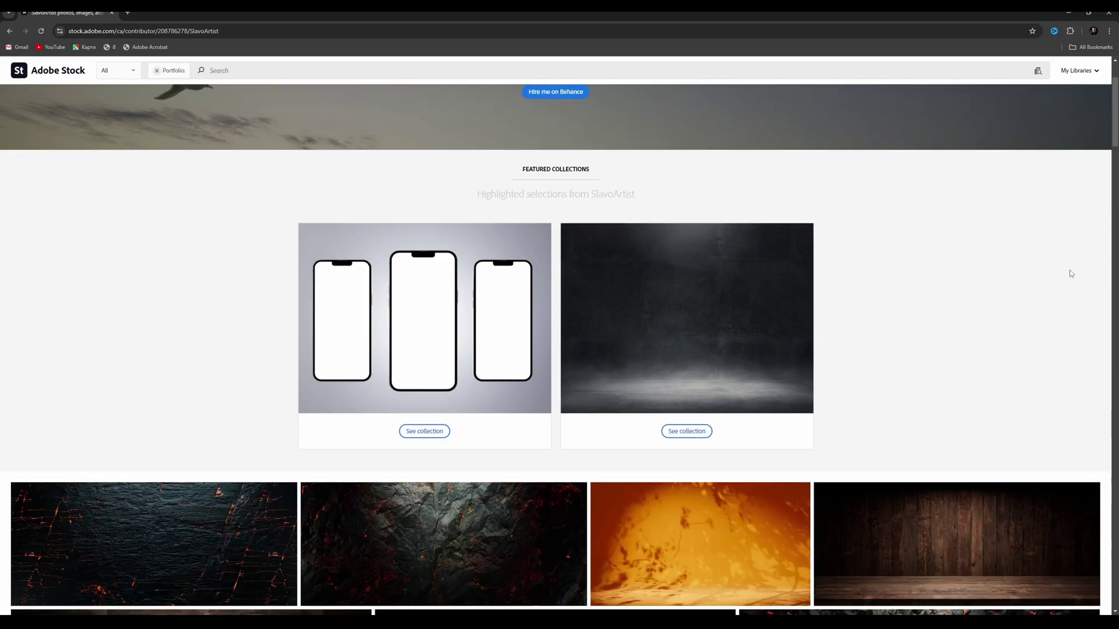
Browse the artist's Adobe Stock portfolio in the web browser and read the royalty details page for contributors
{"action": "scroll", "coordinate": [1082, 264], "scroll_direction": "down", "scroll_amount": 6}
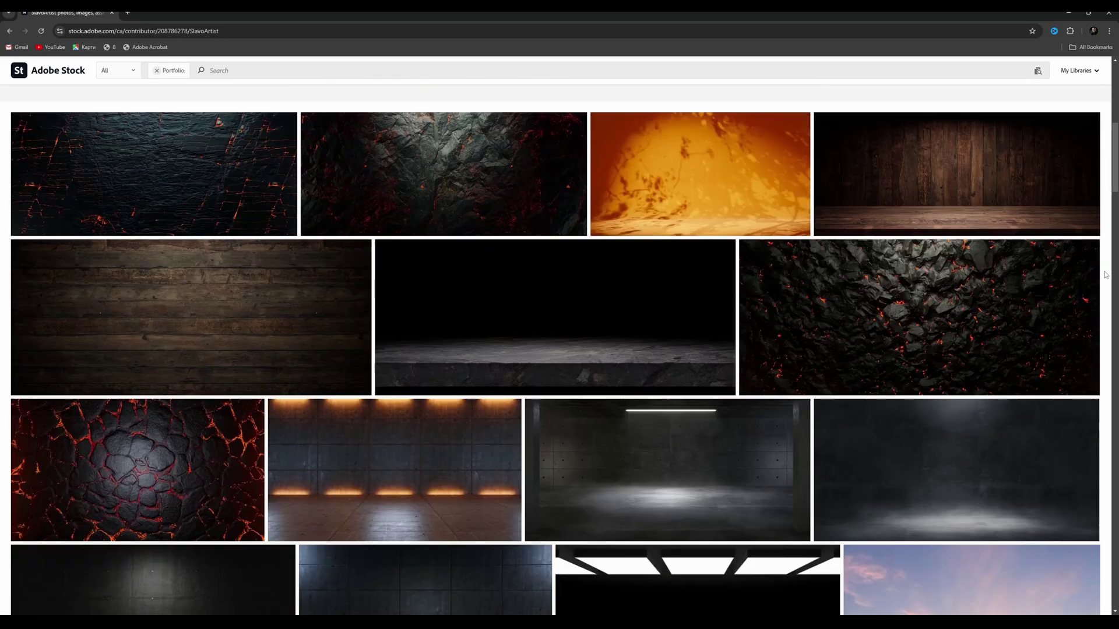
{"action": "scroll", "coordinate": [1105, 274], "scroll_direction": "down", "scroll_amount": 7}
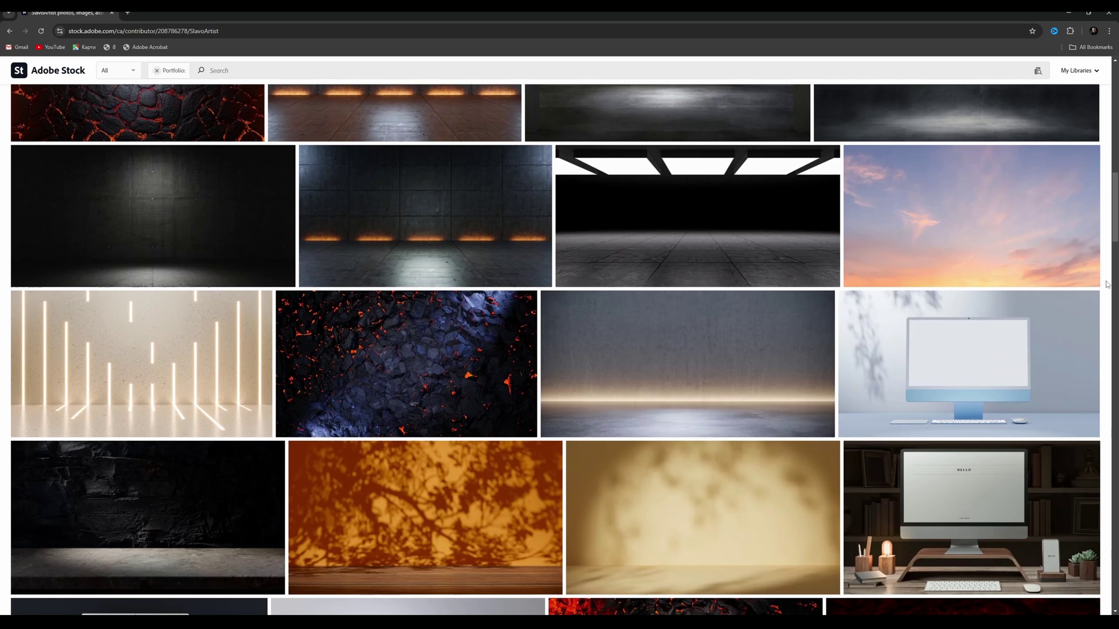
{"action": "scroll", "coordinate": [1108, 285], "scroll_direction": "down", "scroll_amount": 2}
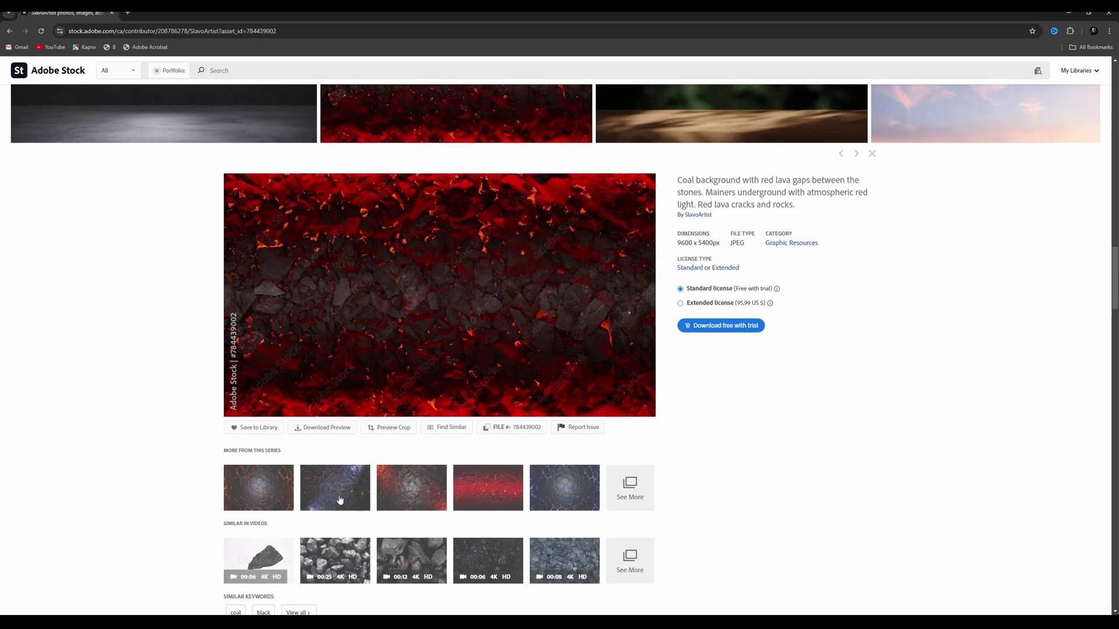
{"action": "left_click", "coordinate": [340, 499]}
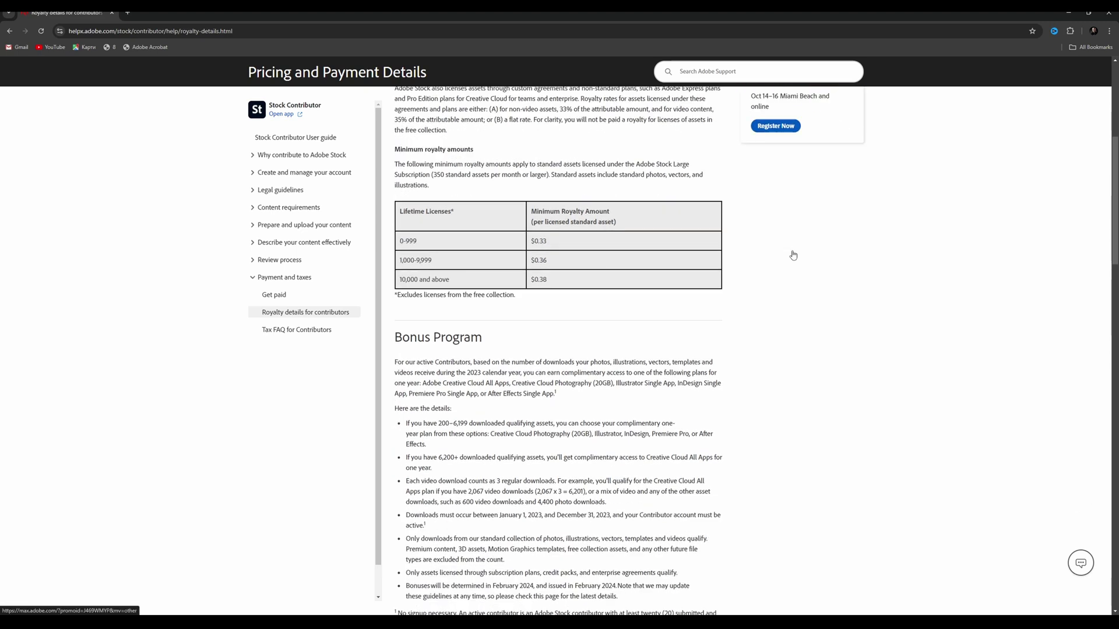
{"action": "scroll", "coordinate": [443, 292], "scroll_direction": "down", "scroll_amount": 3}
{"action": "left_click_drag", "start_coordinate": [407, 268], "coordinate": [433, 288]}
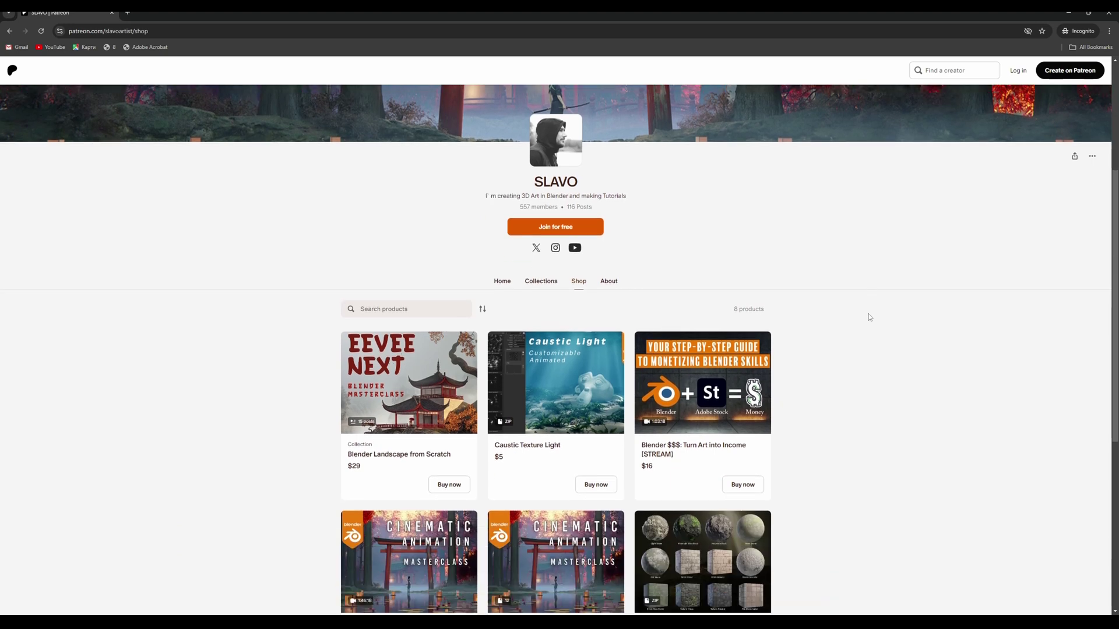
Open the product "Blender $$$: Turn Art into Income [STREAM]" in the Patreon shop and read its description
{"action": "scroll", "coordinate": [868, 316], "scroll_direction": "down", "scroll_amount": 2}
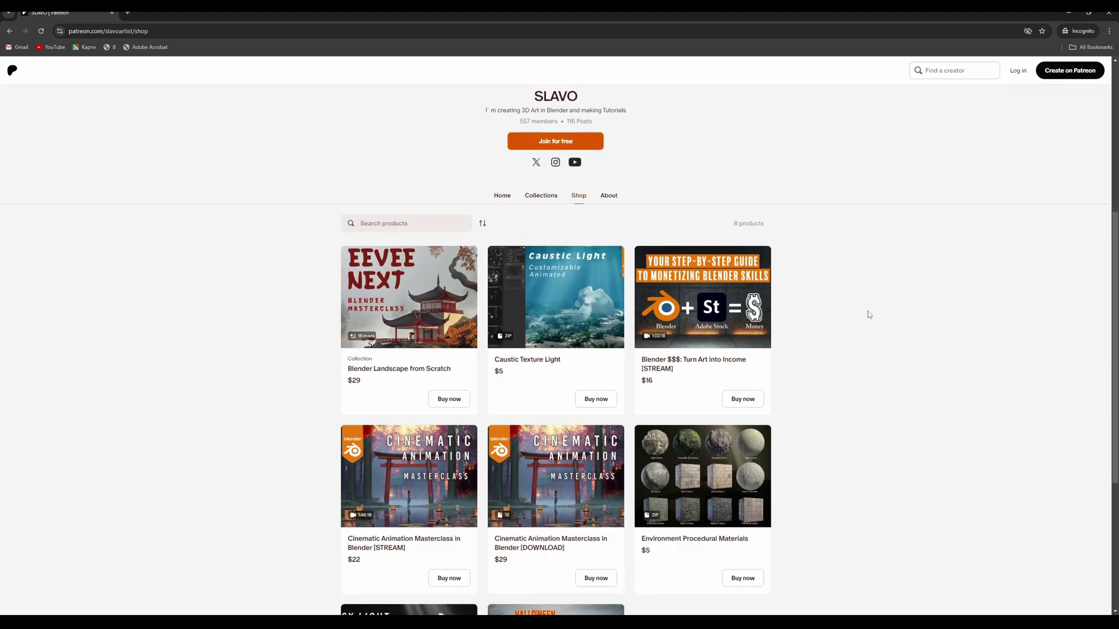
{"action": "left_click", "coordinate": [735, 309]}
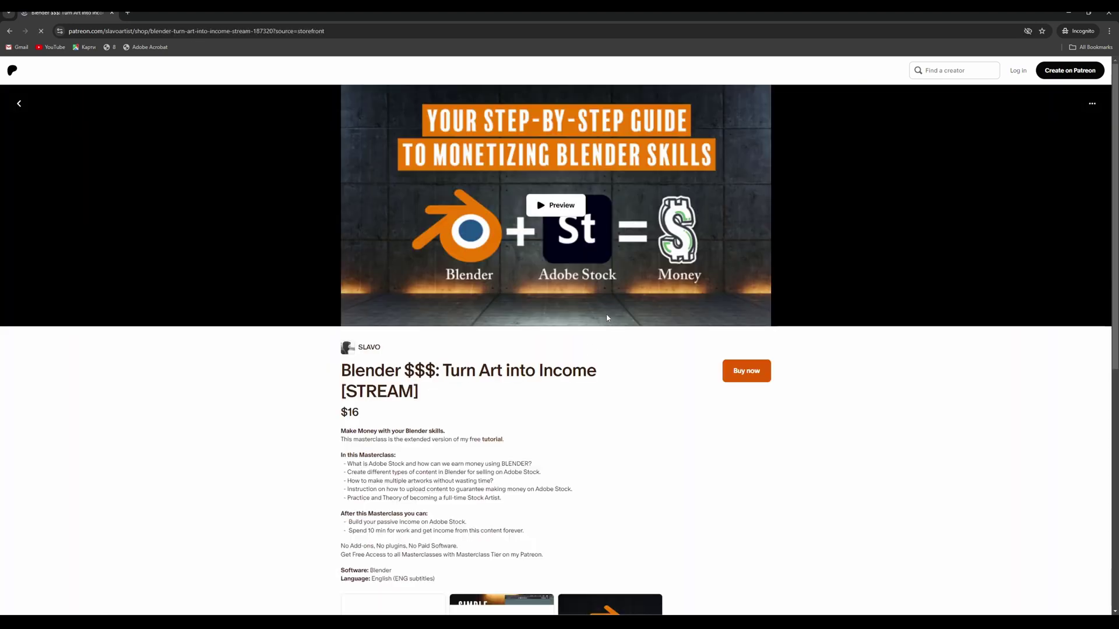
{"action": "scroll", "coordinate": [561, 448], "scroll_direction": "down", "scroll_amount": 2}
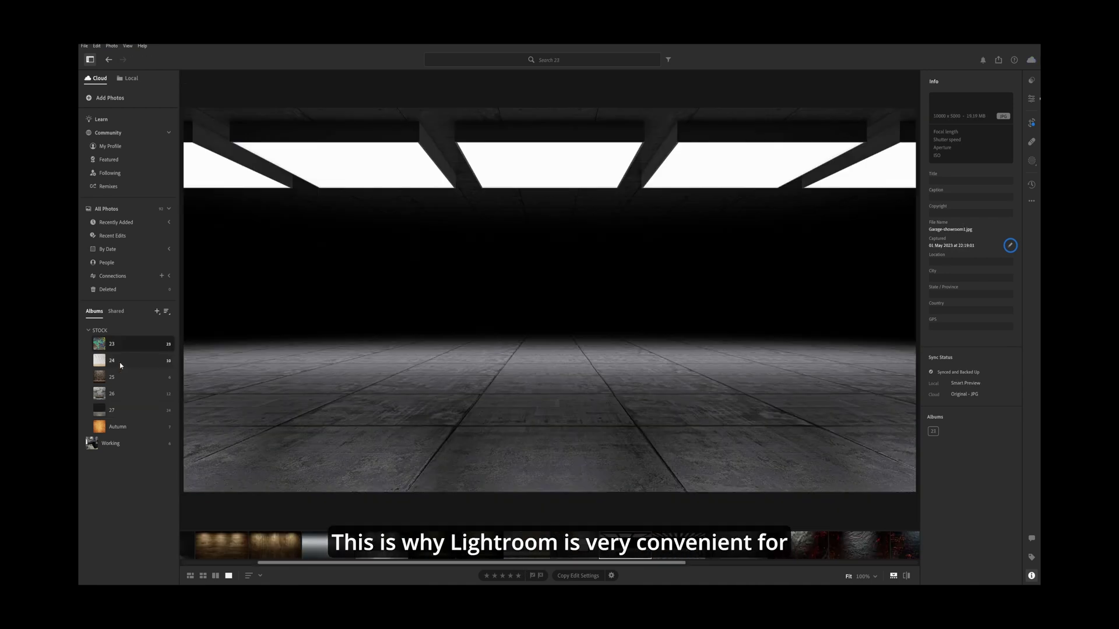
Switch to Lightroom and look through the stock albums 24 and Autumn
{"action": "left_click", "coordinate": [112, 361]}
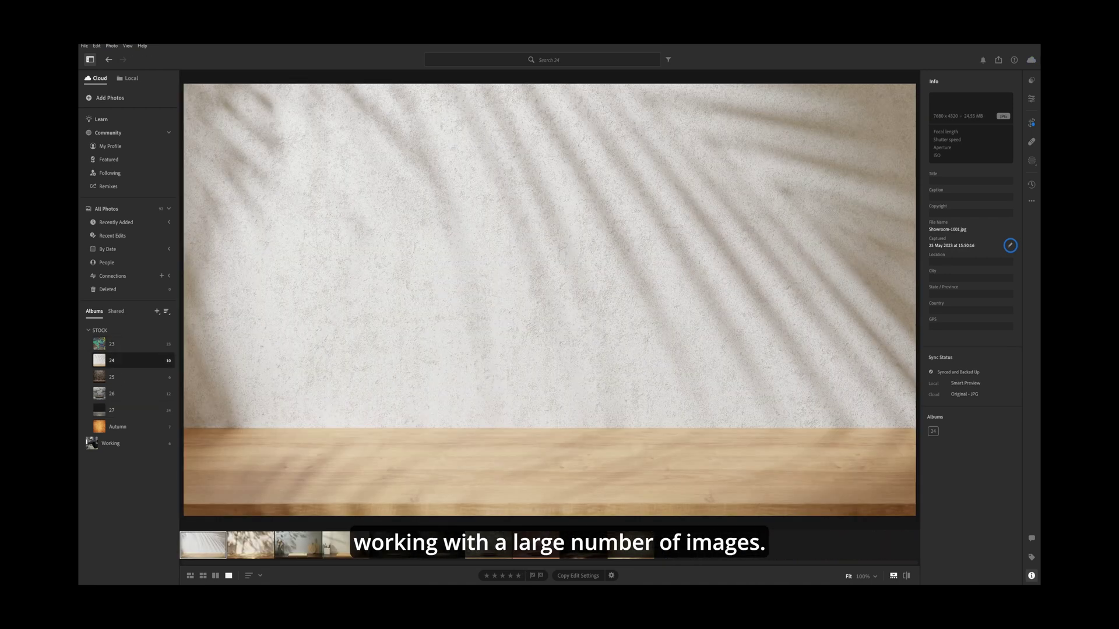
{"action": "left_click", "coordinate": [117, 426]}
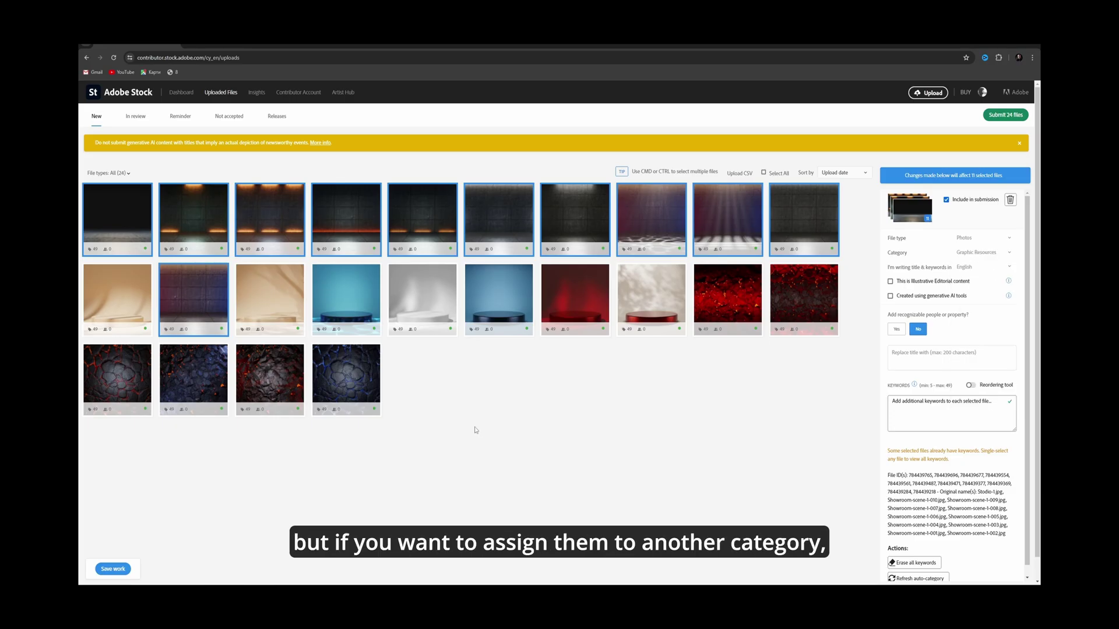
Check the file type and category options for the selected uploads on the Adobe Stock contributor page
{"action": "left_click", "coordinate": [988, 238]}
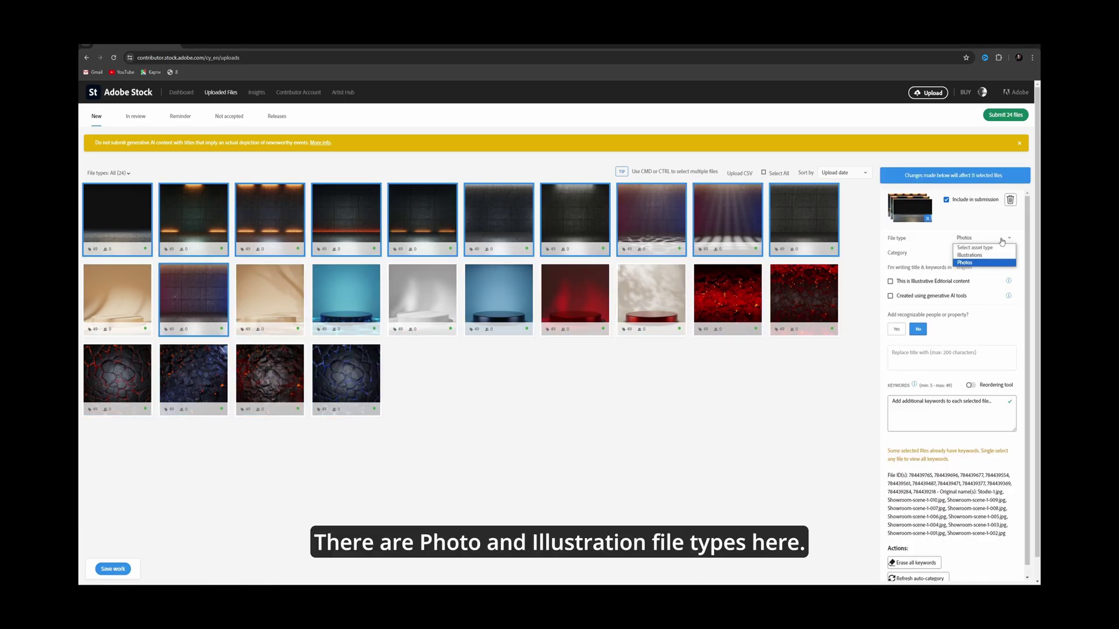
{"action": "left_click", "coordinate": [972, 251]}
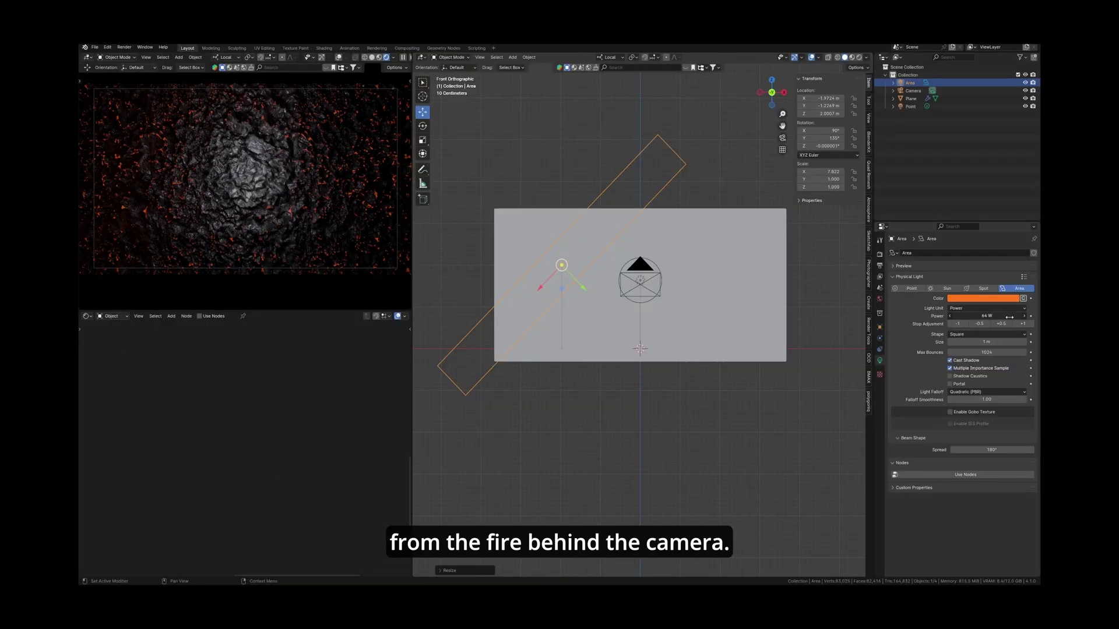
{"action": "left_click_drag", "start_coordinate": [524, 233], "coordinate": [721, 373]}
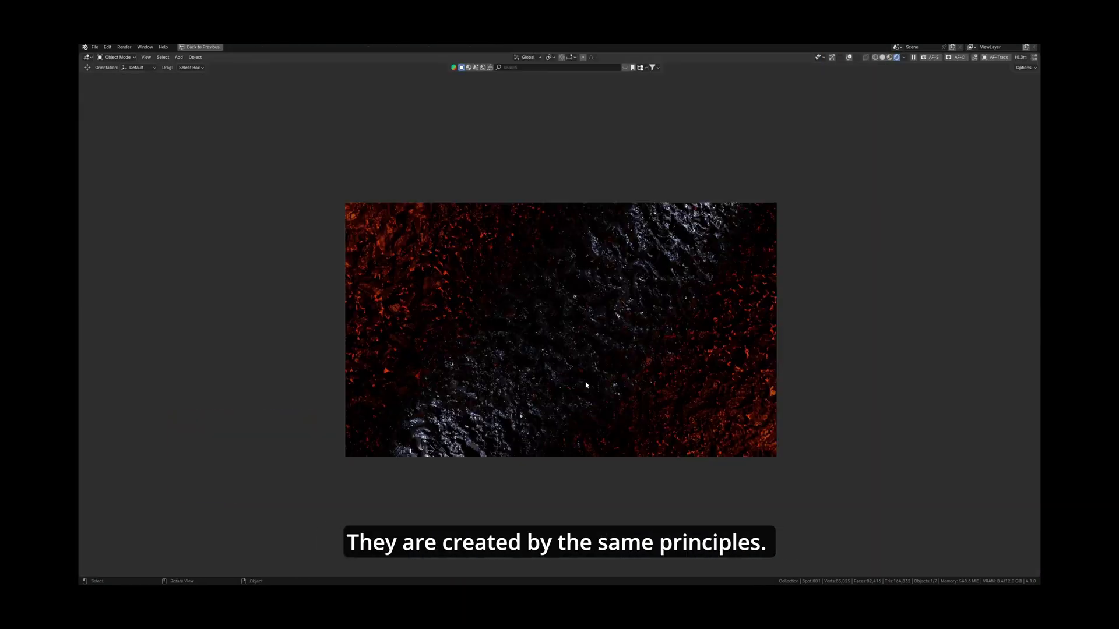
{"action": "scroll", "coordinate": [584, 387], "scroll_direction": "up", "scroll_amount": 1}
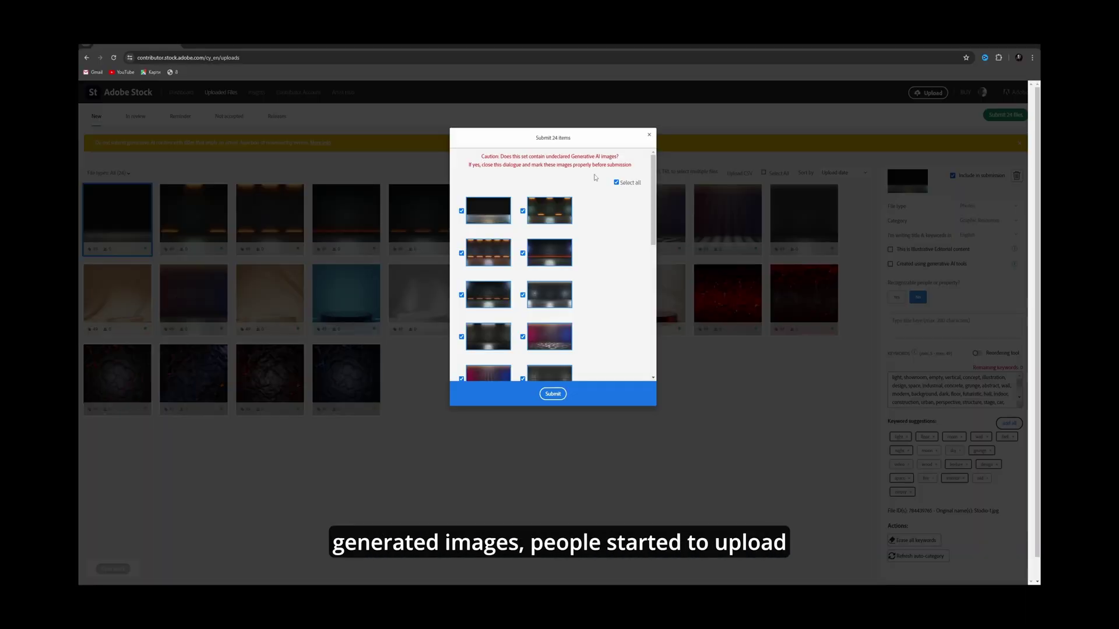
Check the 24 selected images, submit them for Adobe Stock moderation, and select one of the files in review
{"action": "scroll", "coordinate": [595, 245], "scroll_direction": "down", "scroll_amount": 10}
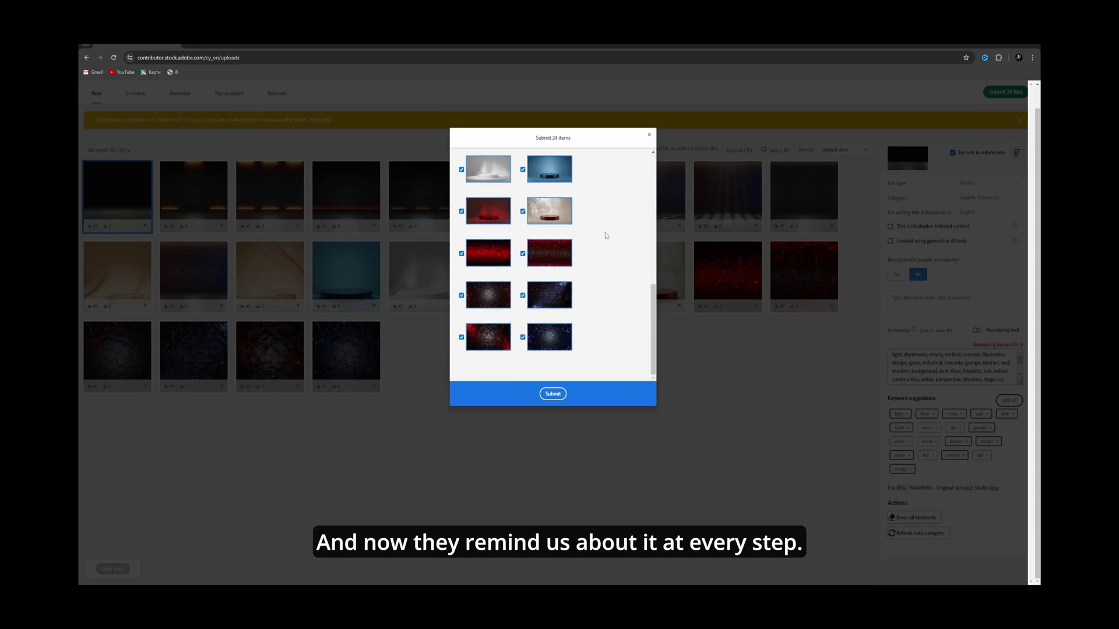
{"action": "left_click", "coordinate": [552, 394]}
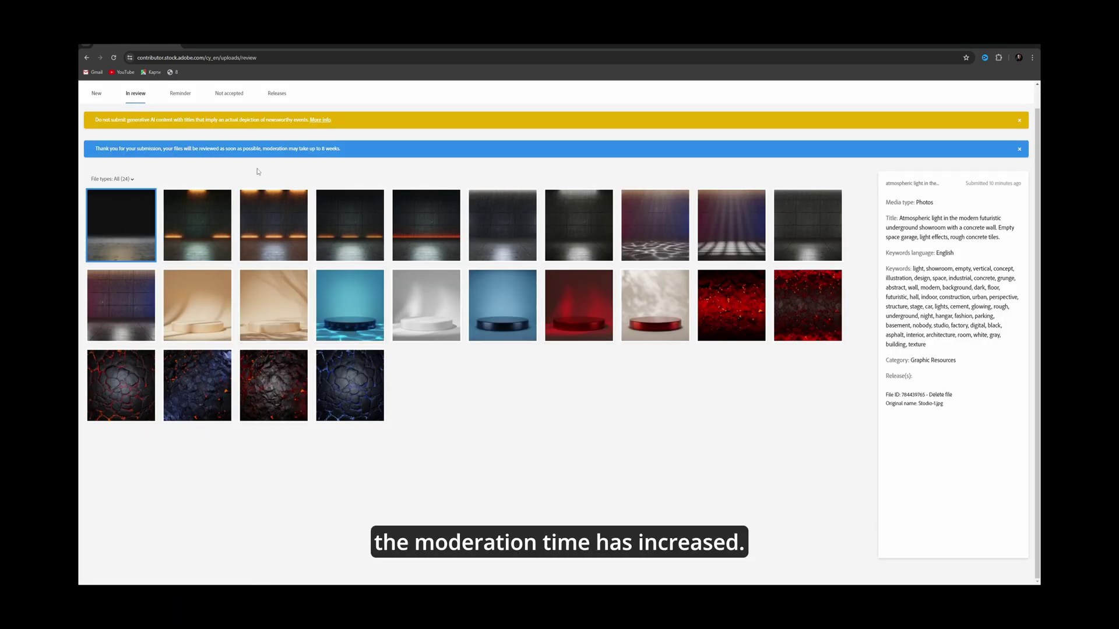
{"action": "left_click", "coordinate": [350, 384]}
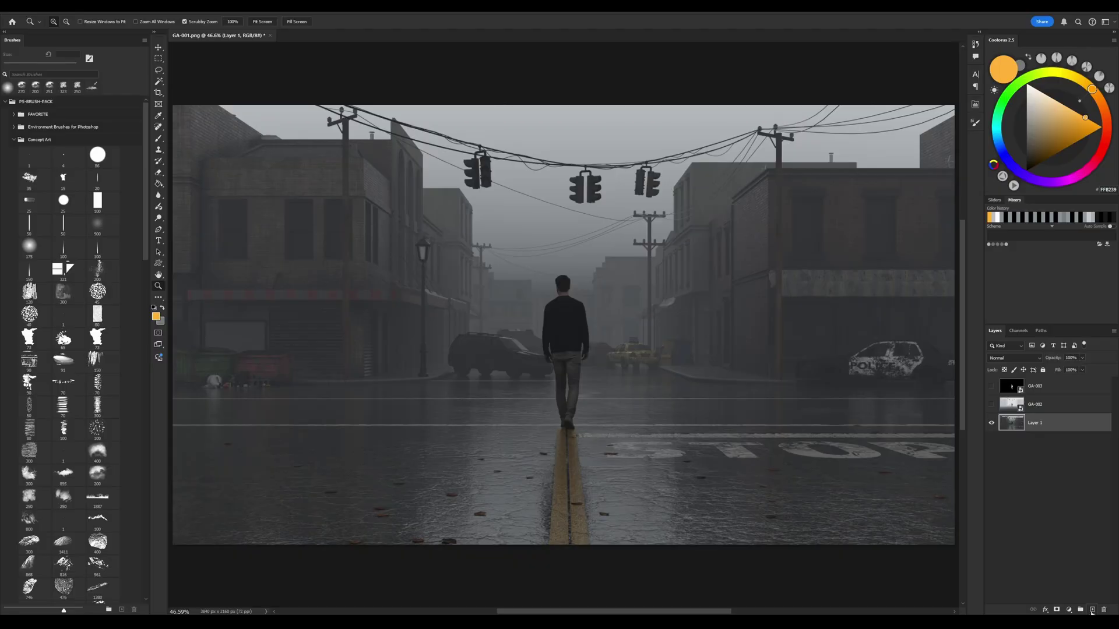
Switch to Photoshop and try the GA-002 mist layer in Screen blend mode over the street render
{"action": "left_click", "coordinate": [991, 404]}
{"action": "left_click", "coordinate": [1041, 404]}
{"action": "left_click", "coordinate": [1014, 358]}
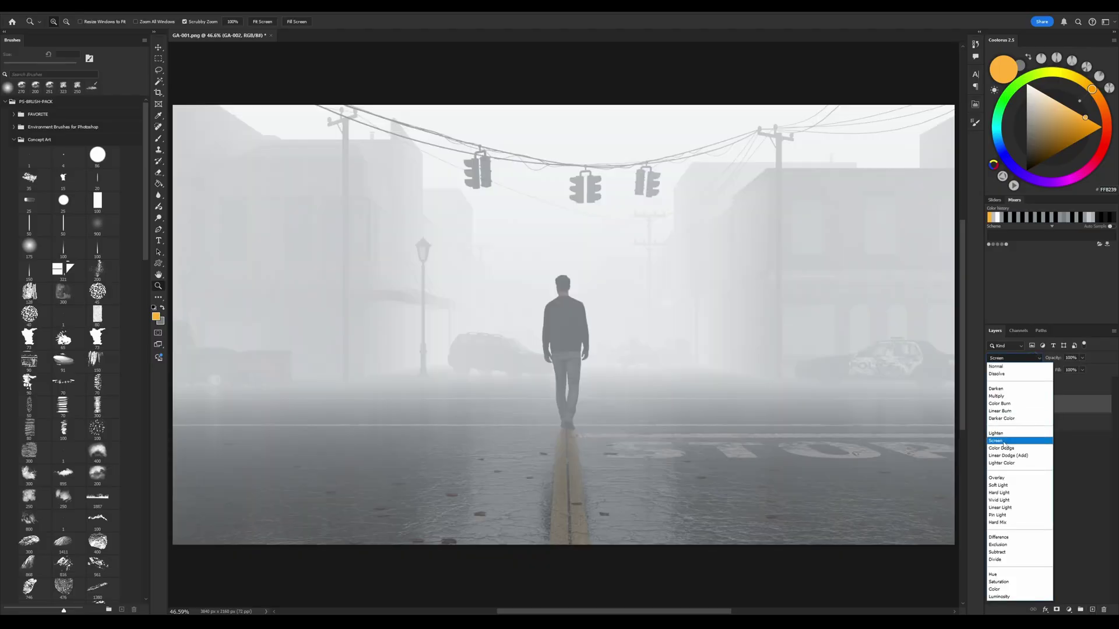
{"action": "left_click", "coordinate": [1003, 443]}
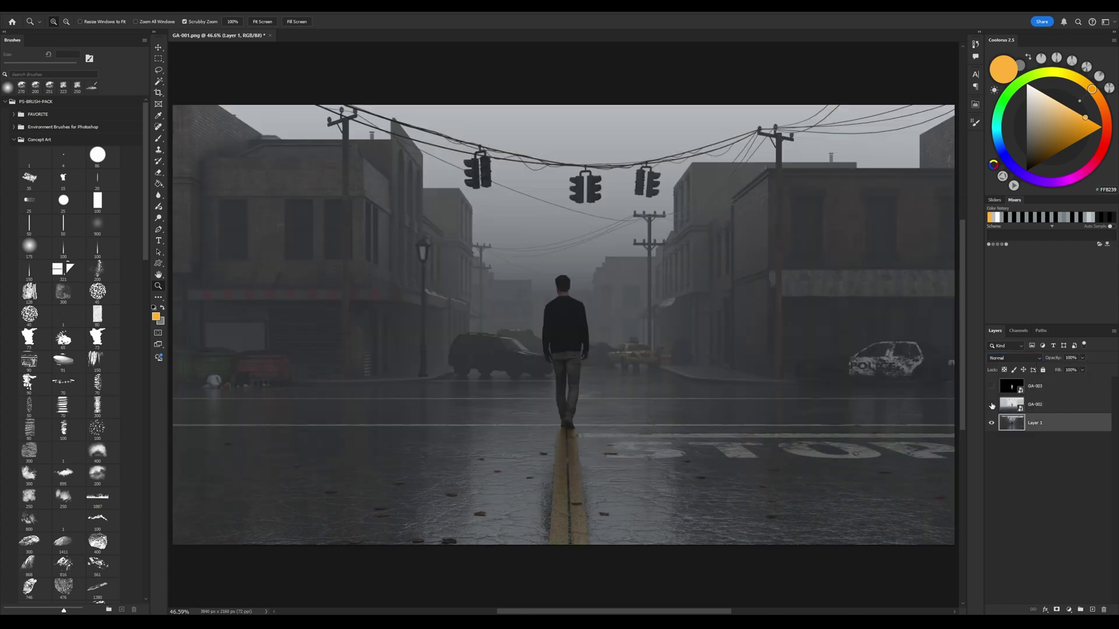
{"action": "left_click", "coordinate": [991, 404]}
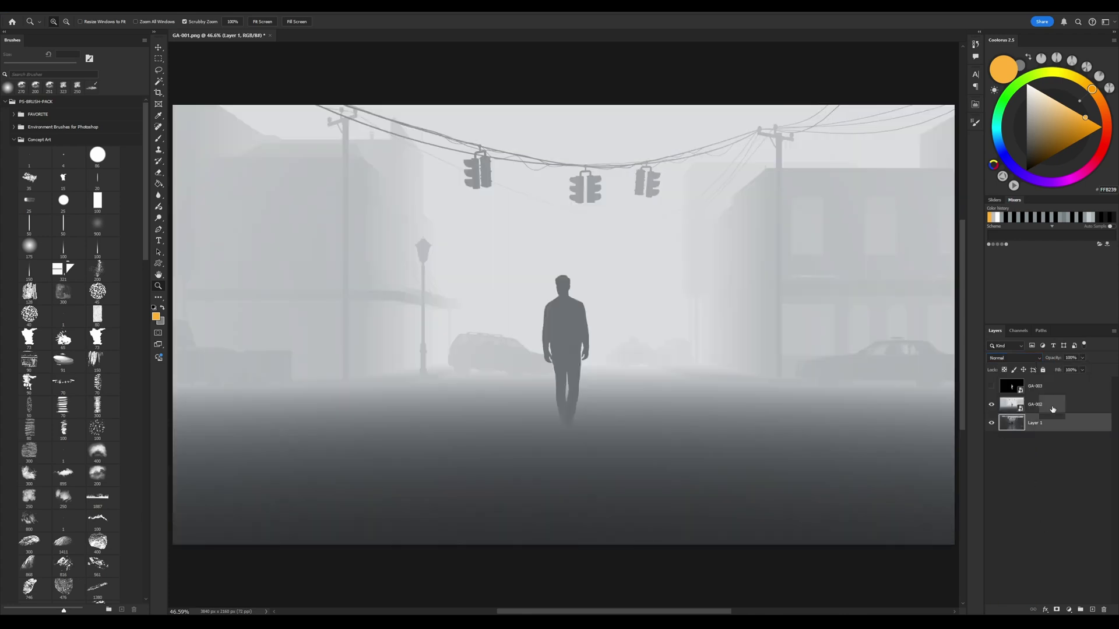
{"action": "left_click", "coordinate": [1040, 404]}
{"action": "left_click", "coordinate": [1014, 358]}
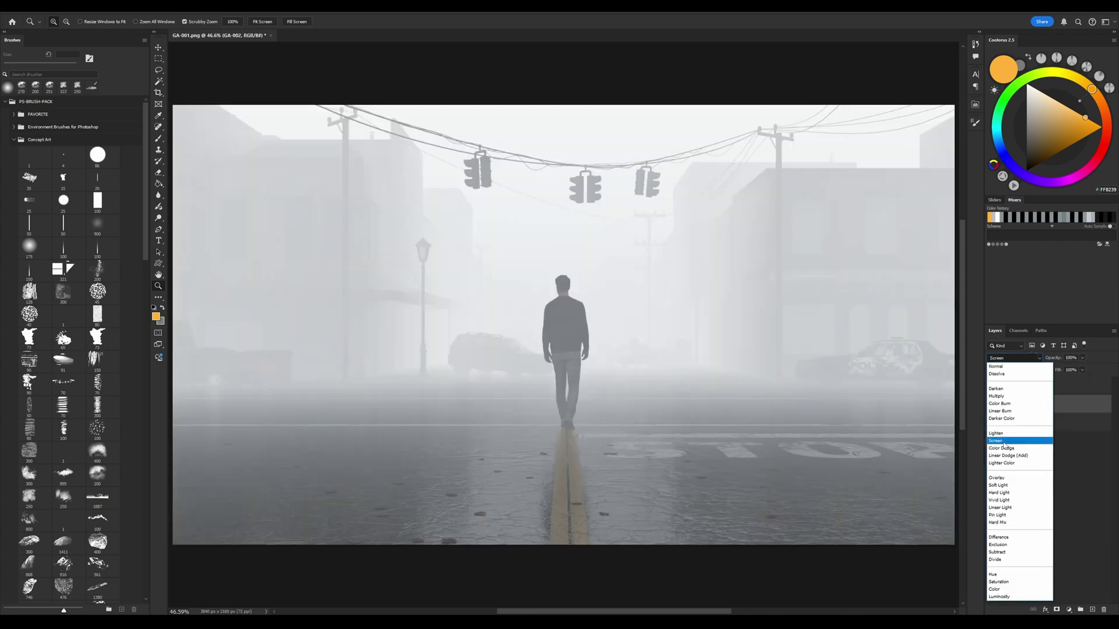
{"action": "left_click", "coordinate": [1004, 441]}
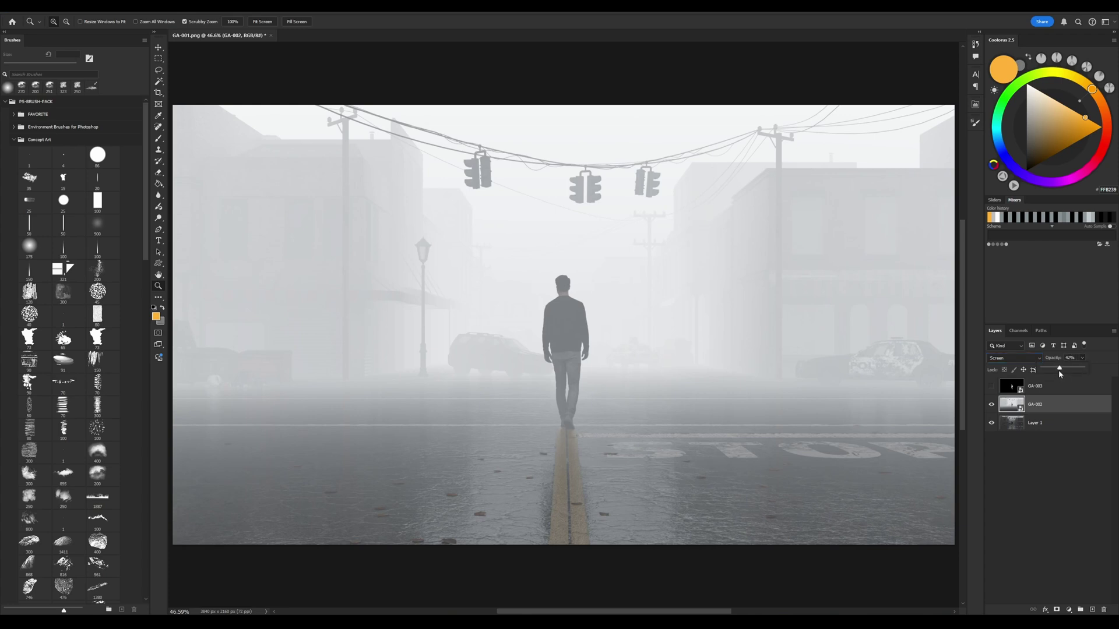
Restore the GA-002 mist layer to 100% opacity and Normal blending, and hide it
{"action": "left_click_drag", "start_coordinate": [1059, 374], "coordinate": [1106, 371]}
{"action": "left_click", "coordinate": [1014, 358]}
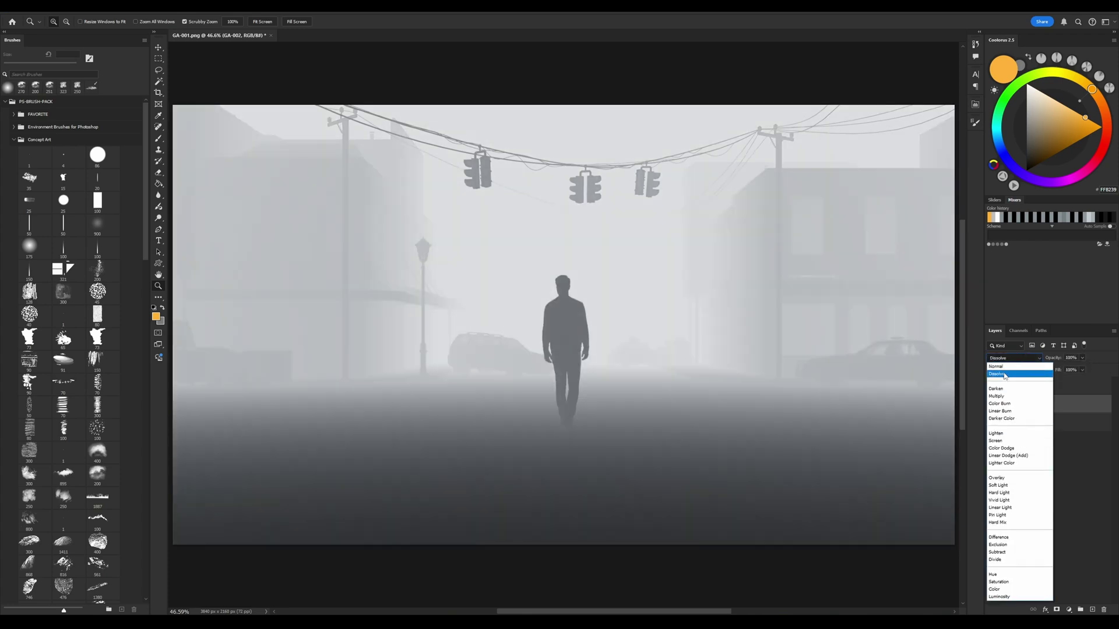
{"action": "left_click", "coordinate": [1003, 367]}
{"action": "left_click", "coordinate": [991, 405]}
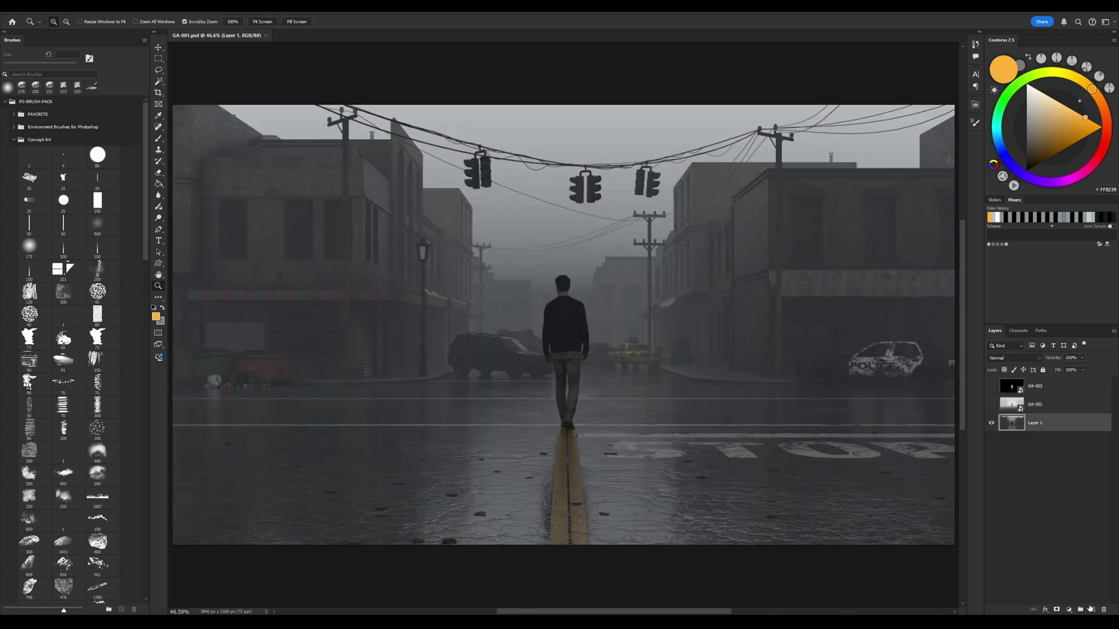
Add an empty layer with a layer mask above the street render and copy the whole GA-002 mist image
{"action": "left_click", "coordinate": [1091, 609]}
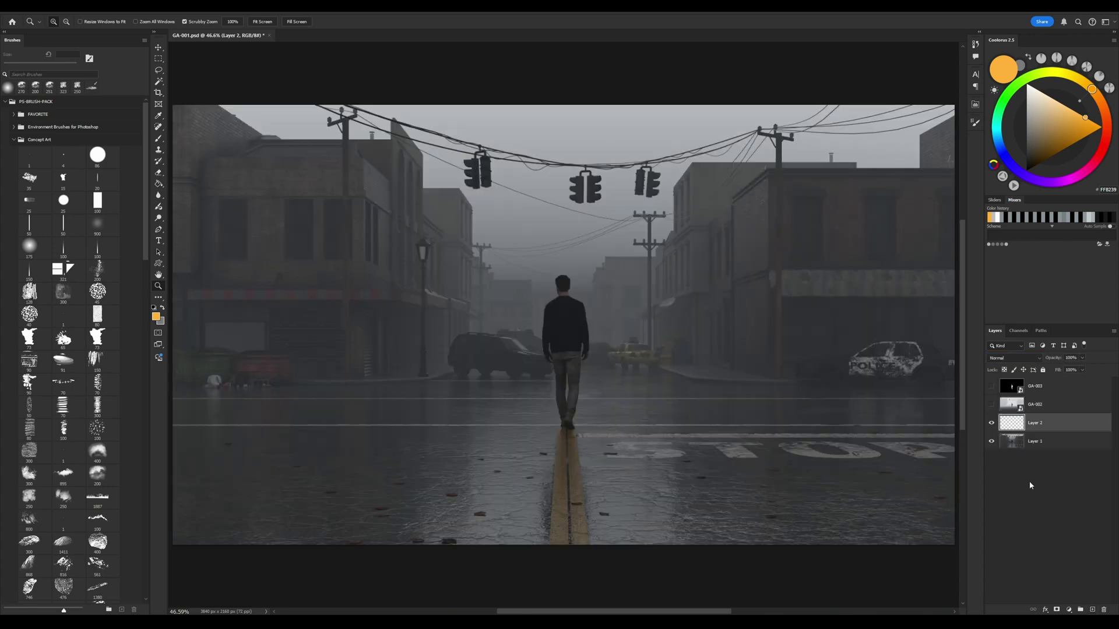
{"action": "left_click", "coordinate": [991, 405]}
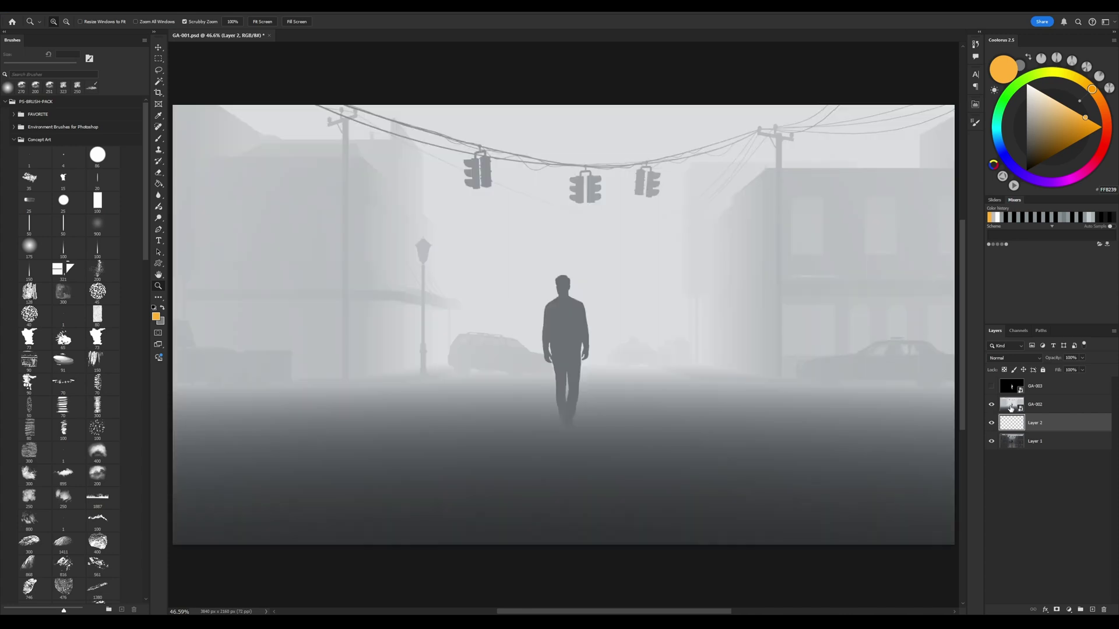
{"action": "left_click", "coordinate": [1010, 408]}
{"action": "left_click", "coordinate": [1010, 408], "text": "ctrl"}
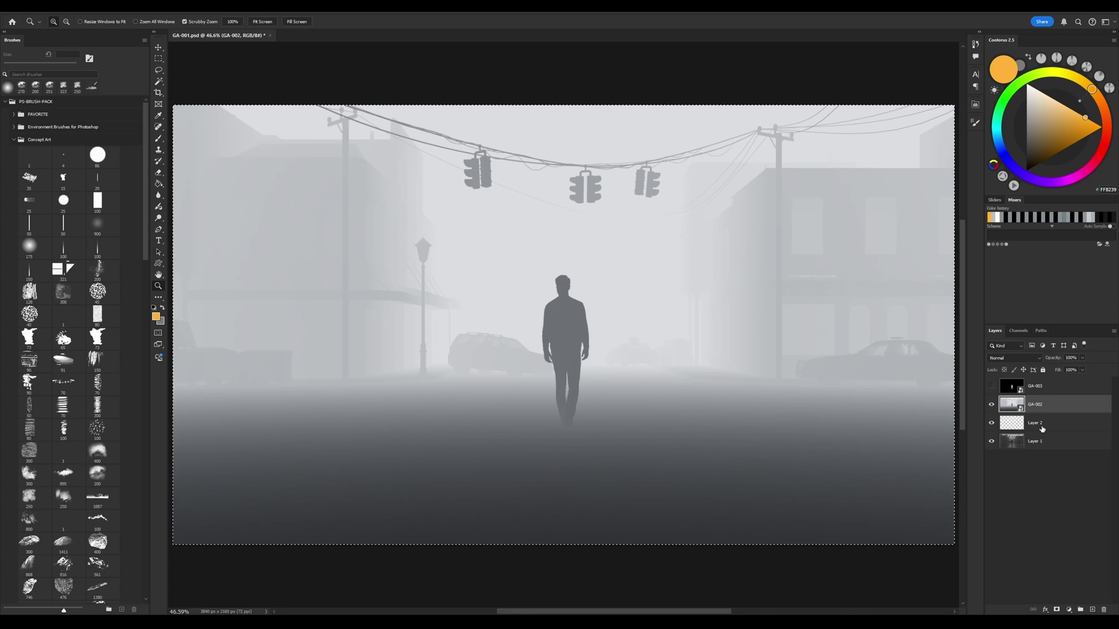
{"action": "left_click", "coordinate": [1042, 425]}
{"action": "left_click", "coordinate": [1057, 609]}
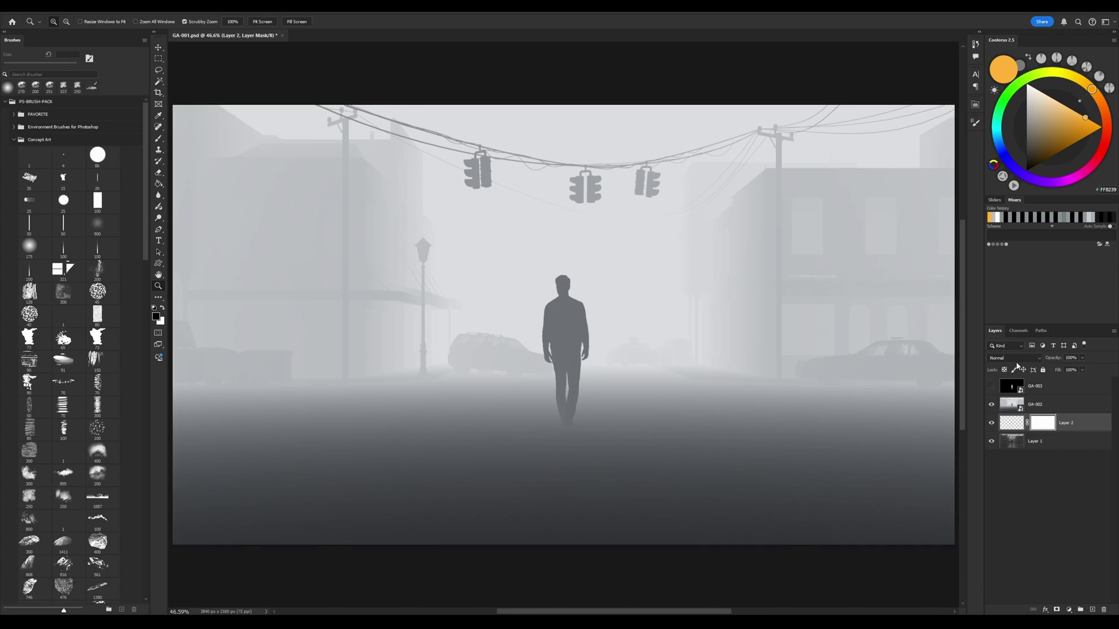
Paste the copied mist image into Layer 2's mask channel and hide the GA-002 layer
{"action": "left_click", "coordinate": [1019, 331]}
{"action": "left_click", "coordinate": [991, 389]}
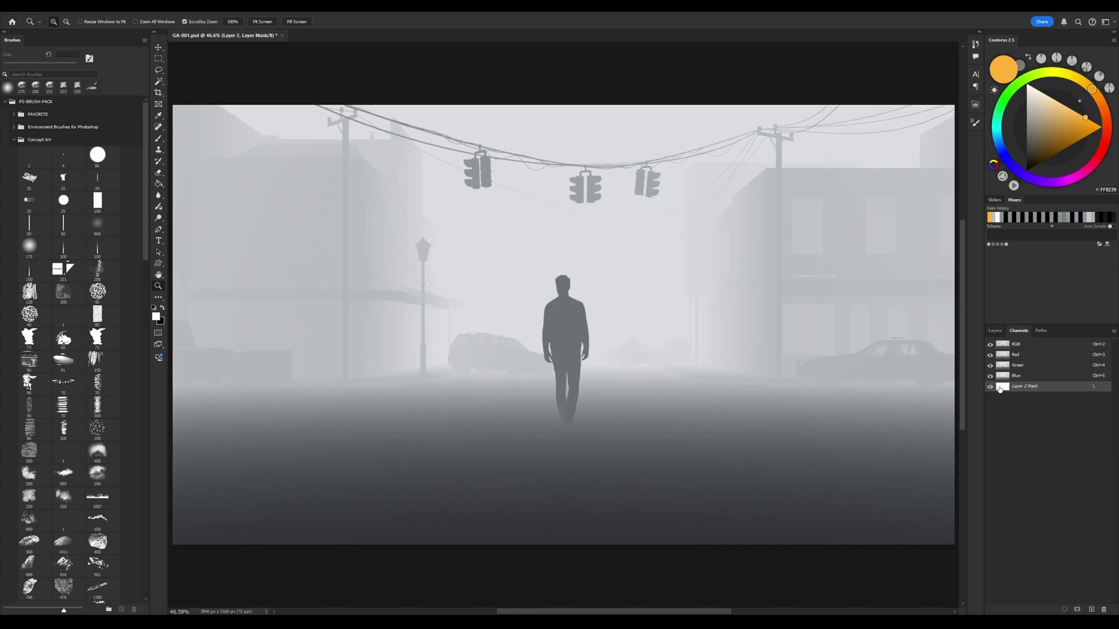
{"action": "key", "text": "ctrl+v"}
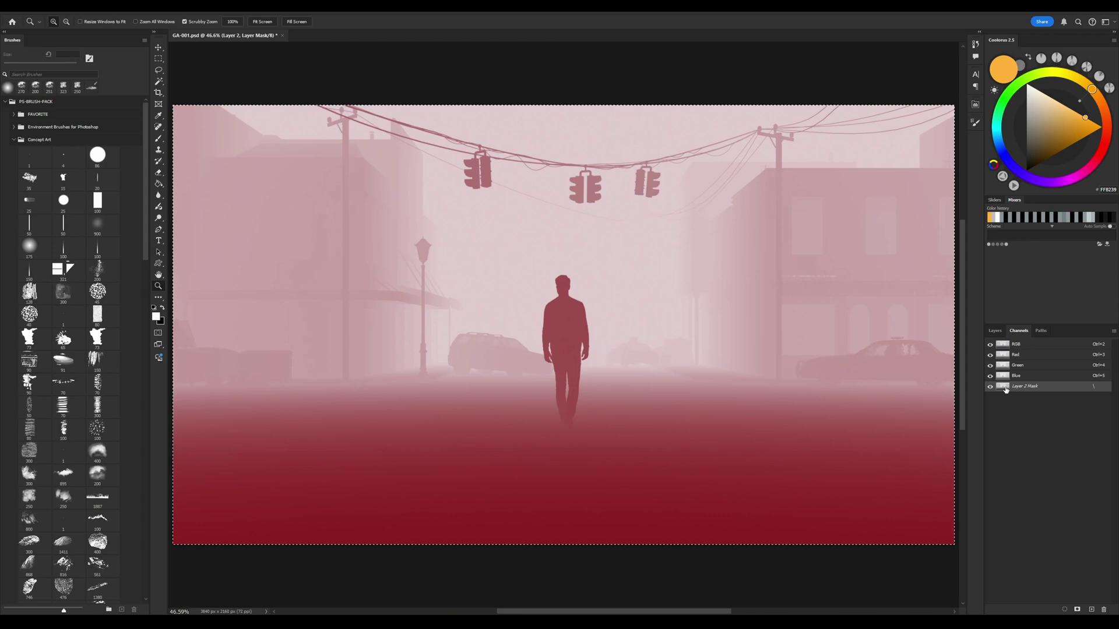
{"action": "left_click", "coordinate": [990, 387]}
{"action": "left_click", "coordinate": [995, 331]}
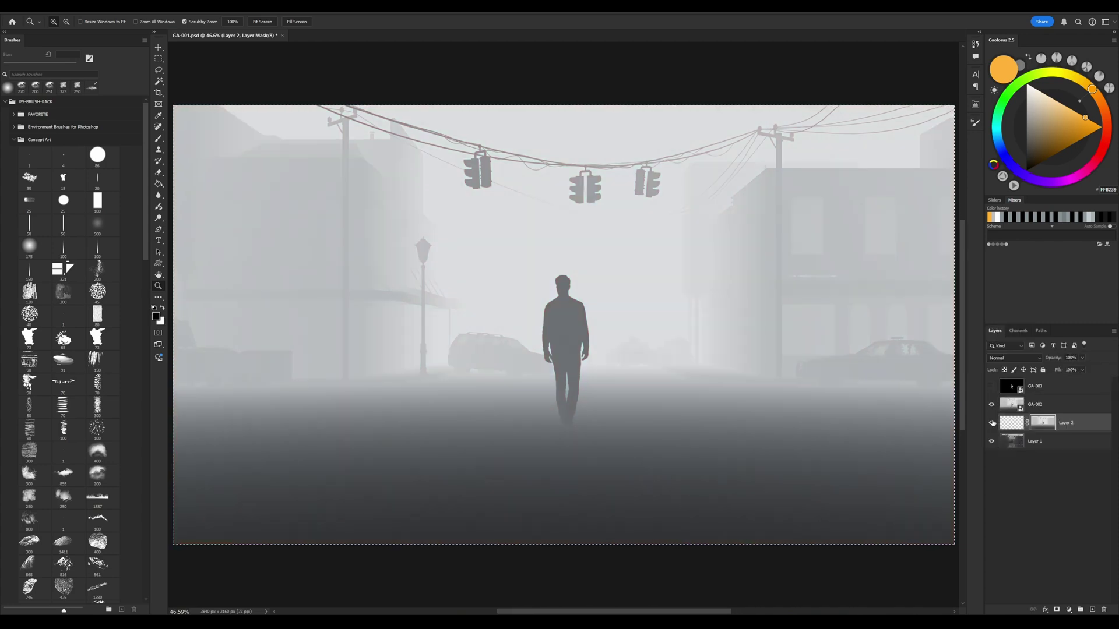
{"action": "left_click", "coordinate": [992, 405]}
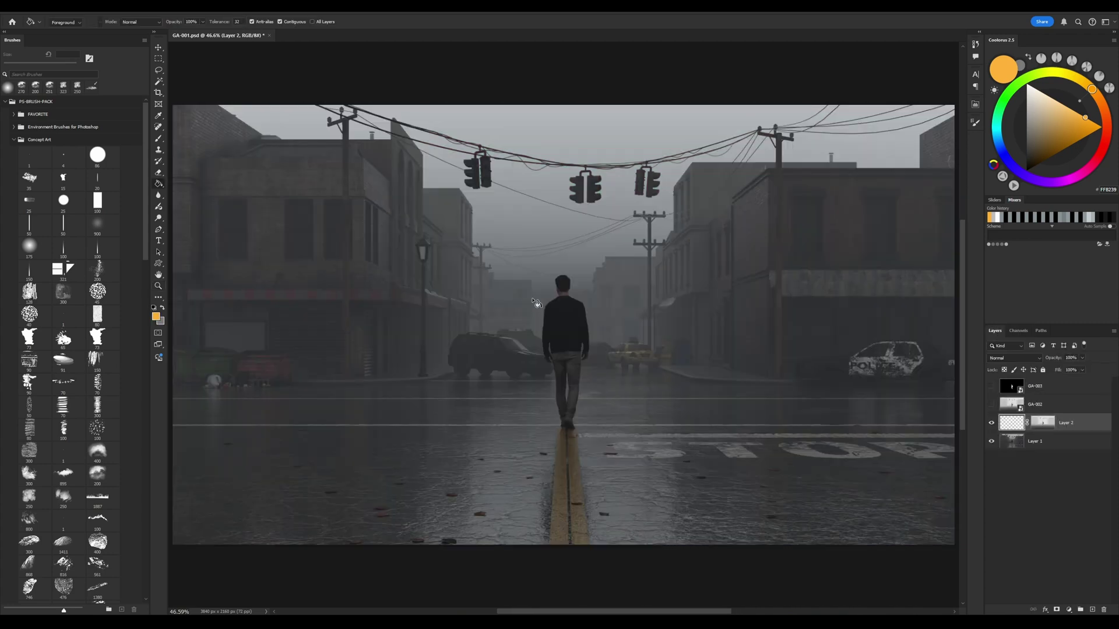
Test the mist mask by filling Layer 2 with the orange foreground colour
{"action": "left_click", "coordinate": [538, 326]}
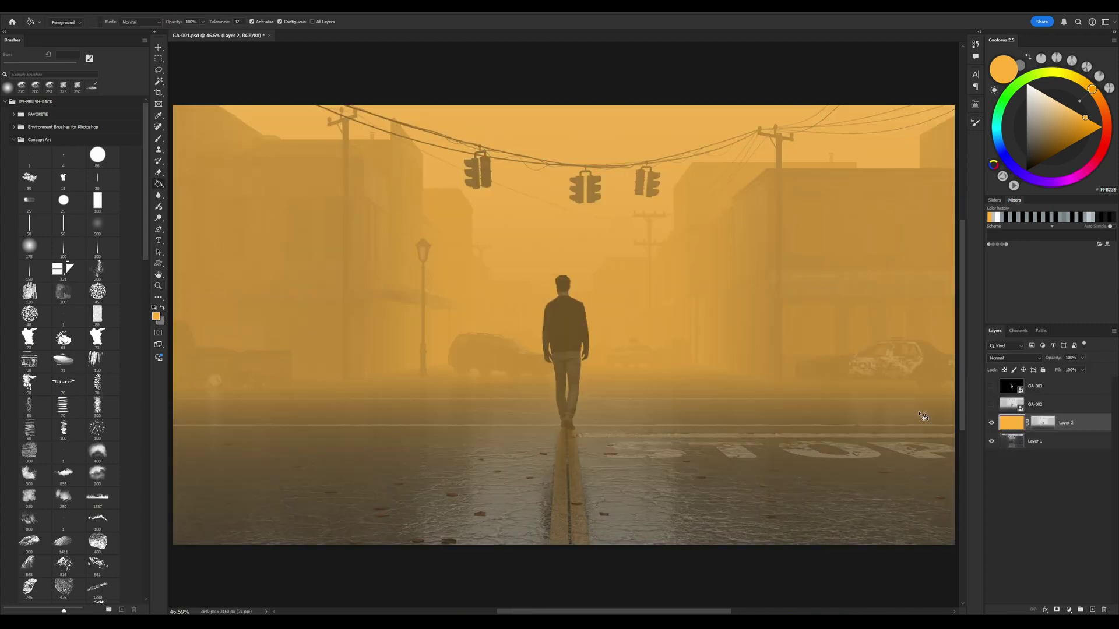
{"action": "left_click", "coordinate": [1043, 422]}
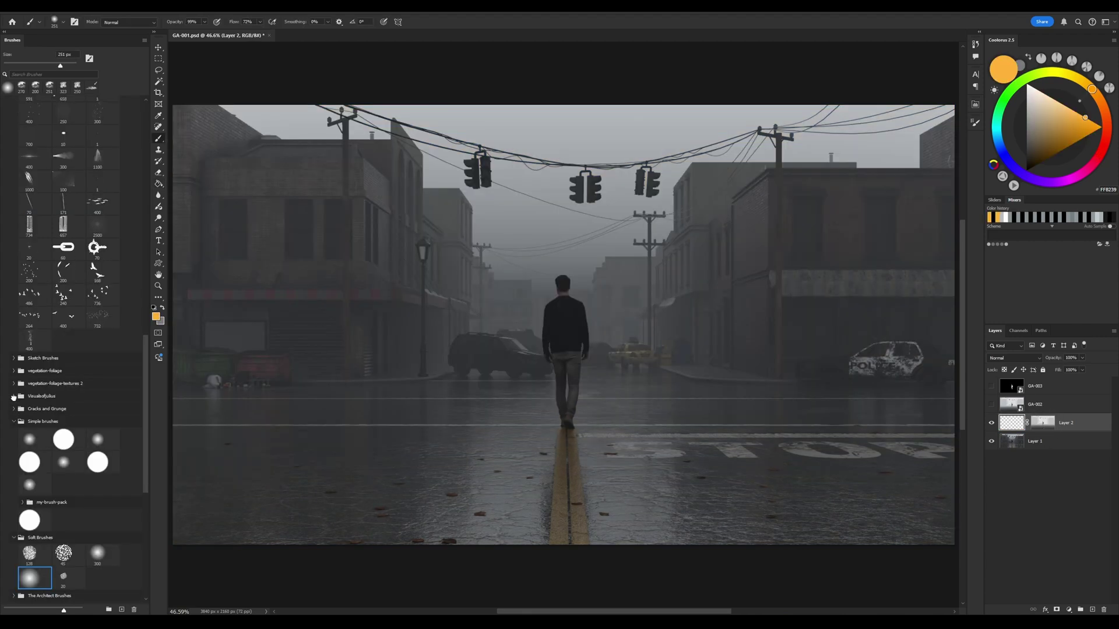
Paint low fog across the street on Layer 2 with an enlarged Fog brush from the VisualsofJulius set in grey 828282
{"action": "left_click", "coordinate": [14, 396]}
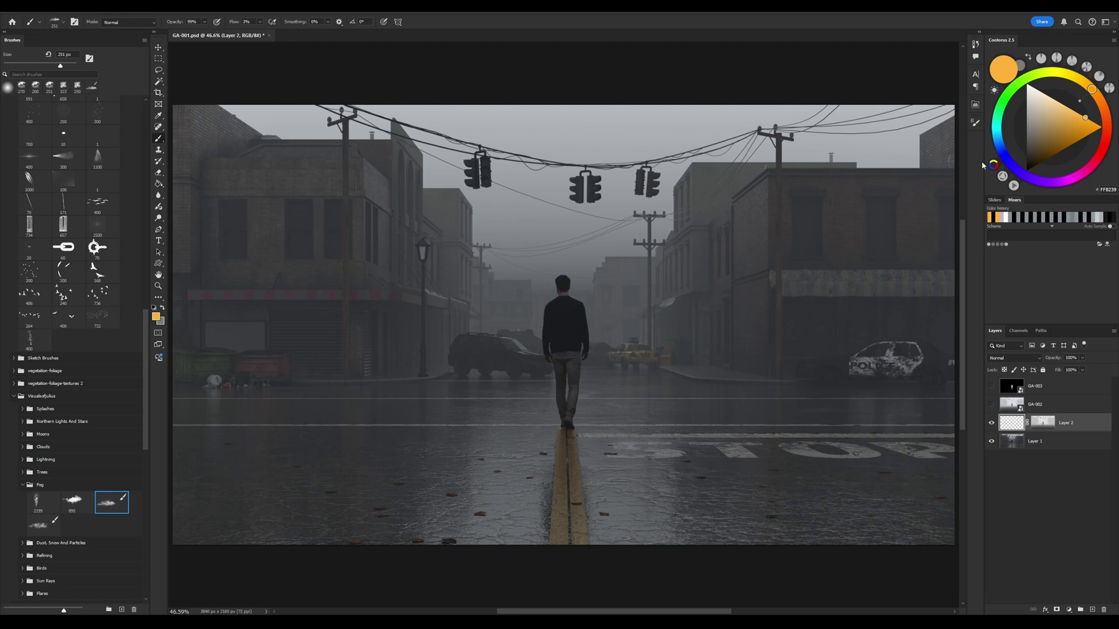
{"action": "left_click", "coordinate": [890, 244], "text": "alt"}
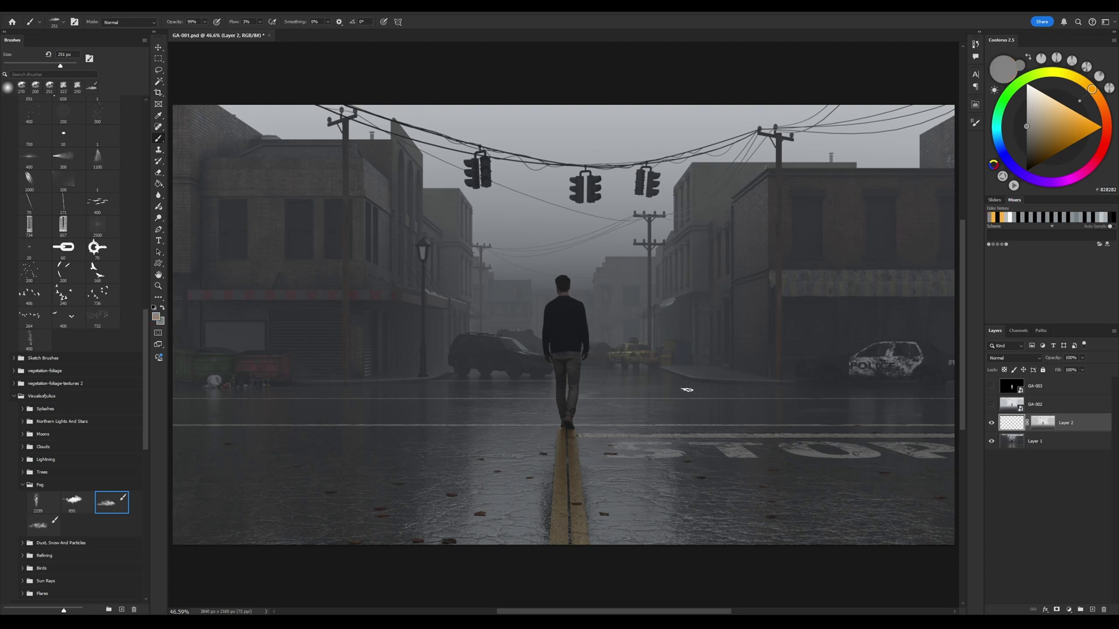
{"action": "right_click_drag", "start_coordinate": [685, 363], "coordinate": [712, 363], "text": "alt"}
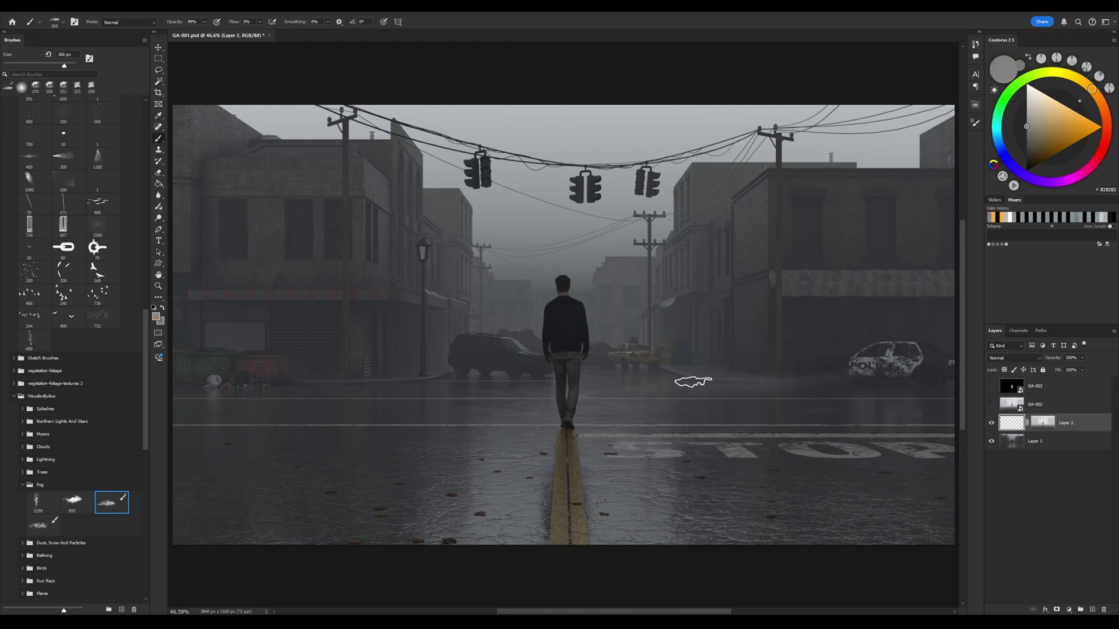
{"action": "left_click_drag", "start_coordinate": [210, 375], "coordinate": [303, 379]}
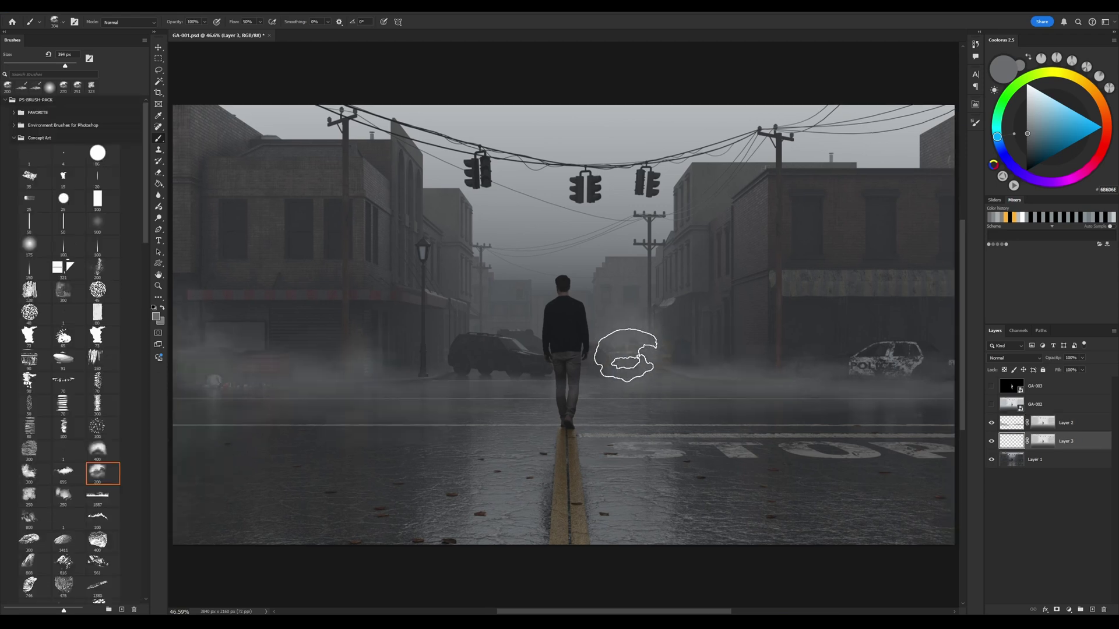
Paint fog behind the man and up between the buildings on masked Layer 3 with a 394 px Concept Art cloud brush
{"action": "mouse_move", "coordinate": [627, 362]}
{"action": "left_mouse_down"}
{"action": "mouse_move", "coordinate": [527, 300]}
{"action": "mouse_move", "coordinate": [662, 299]}
{"action": "mouse_move", "coordinate": [599, 342]}
{"action": "mouse_move", "coordinate": [570, 325]}
{"action": "mouse_move", "coordinate": [492, 325]}
{"action": "mouse_move", "coordinate": [454, 283]}
{"action": "mouse_move", "coordinate": [433, 328]}
{"action": "left_mouse_up"}
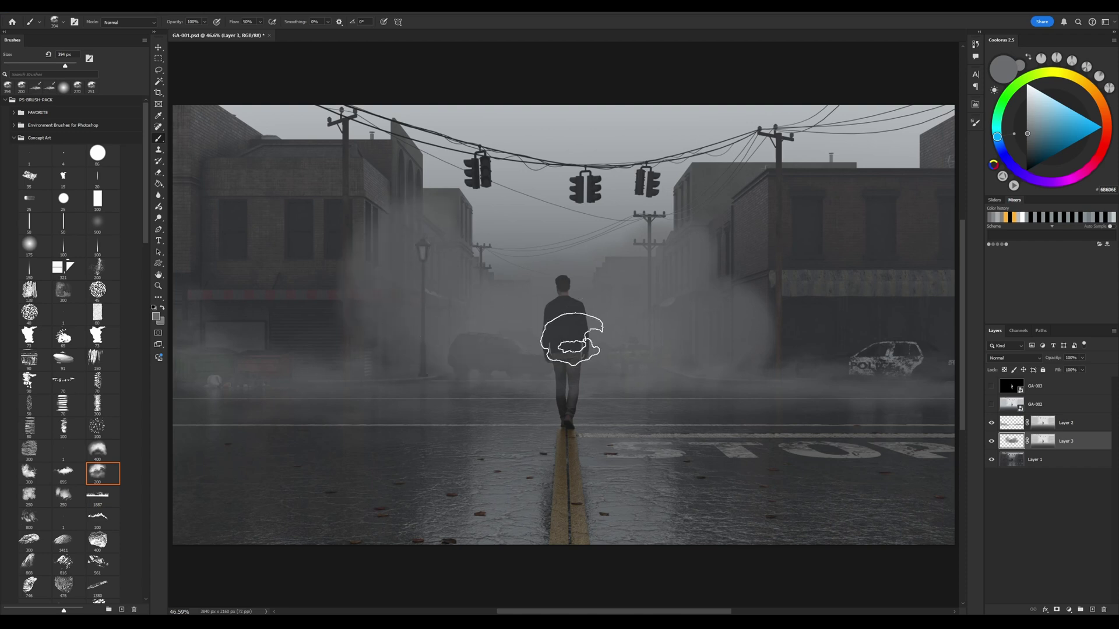
{"action": "mouse_move", "coordinate": [583, 326]}
{"action": "left_mouse_down"}
{"action": "mouse_move", "coordinate": [599, 320]}
{"action": "mouse_move", "coordinate": [620, 274]}
{"action": "mouse_move", "coordinate": [490, 304]}
{"action": "mouse_move", "coordinate": [533, 298]}
{"action": "mouse_move", "coordinate": [732, 324]}
{"action": "mouse_move", "coordinate": [732, 180]}
{"action": "mouse_move", "coordinate": [538, 262]}
{"action": "mouse_move", "coordinate": [617, 243]}
{"action": "mouse_move", "coordinate": [368, 170]}
{"action": "mouse_move", "coordinate": [469, 253]}
{"action": "mouse_move", "coordinate": [352, 225]}
{"action": "mouse_move", "coordinate": [317, 112]}
{"action": "mouse_move", "coordinate": [412, 250]}
{"action": "mouse_move", "coordinate": [449, 333]}
{"action": "mouse_move", "coordinate": [752, 214]}
{"action": "mouse_move", "coordinate": [775, 151]}
{"action": "left_mouse_up"}
{"action": "left_click", "coordinate": [975, 124]}
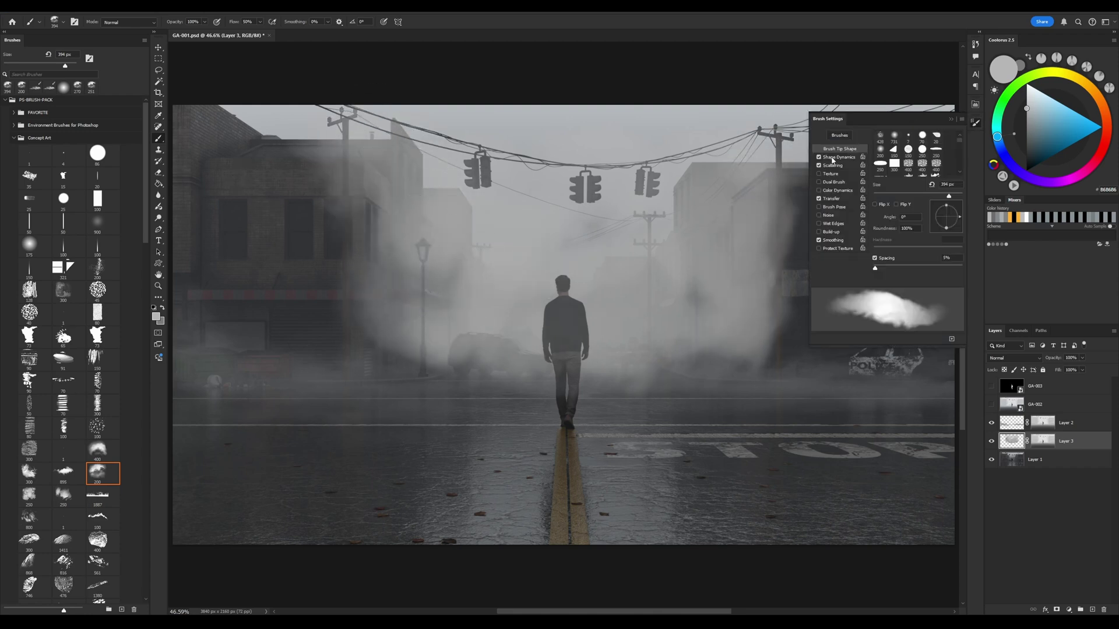
{"action": "left_click", "coordinate": [976, 123]}
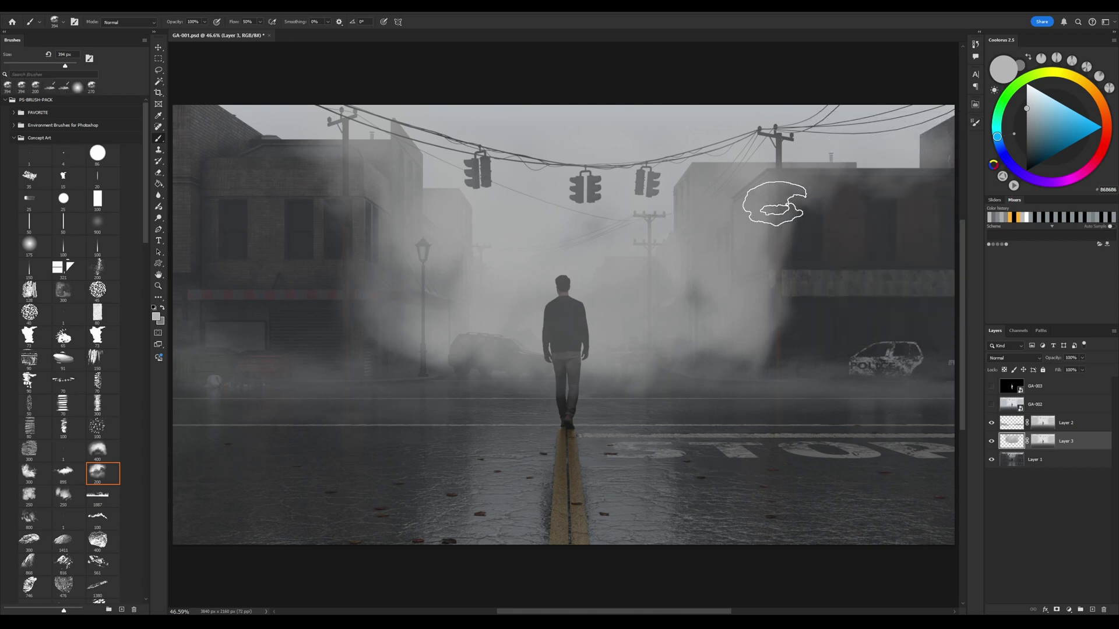
Extend the light grey fog on Layer 3 around the distant cars and over the brick building facades
{"action": "left_click_drag", "start_coordinate": [696, 352], "coordinate": [607, 374]}
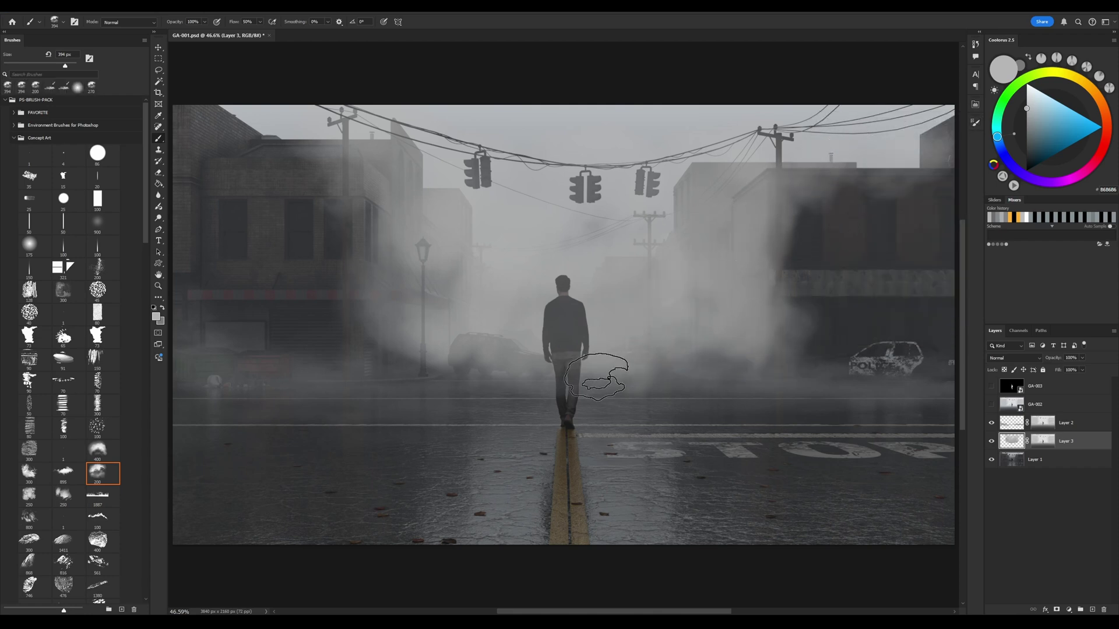
{"action": "mouse_move", "coordinate": [430, 343]}
{"action": "left_mouse_down"}
{"action": "mouse_move", "coordinate": [377, 362]}
{"action": "mouse_move", "coordinate": [478, 333]}
{"action": "left_mouse_up"}
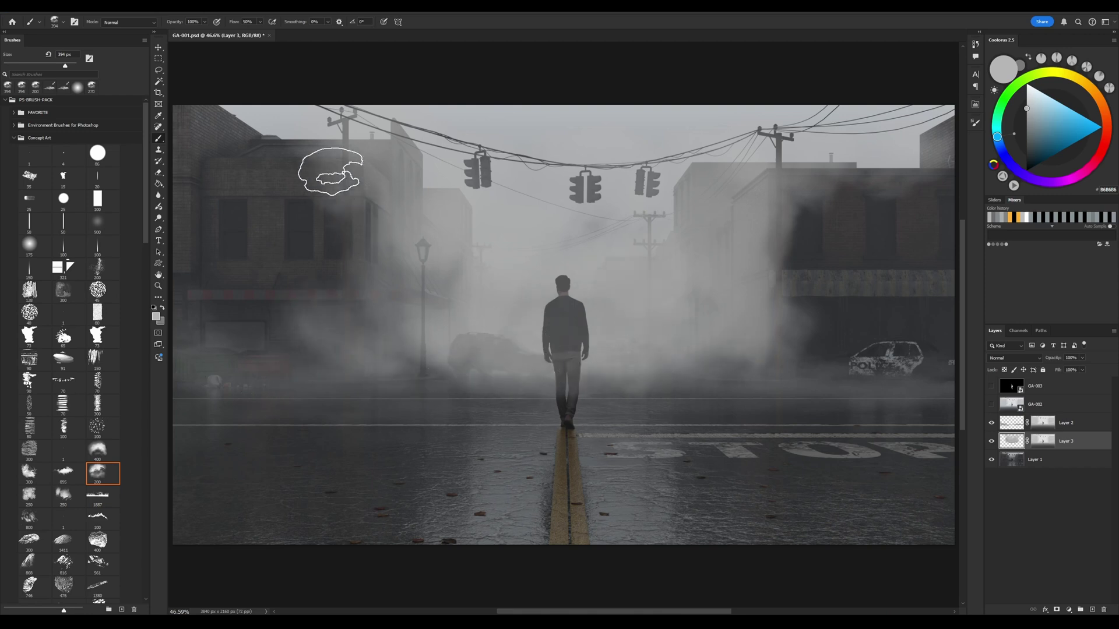
{"action": "mouse_move", "coordinate": [271, 157]}
{"action": "left_mouse_down"}
{"action": "mouse_move", "coordinate": [239, 162]}
{"action": "mouse_move", "coordinate": [239, 211]}
{"action": "mouse_move", "coordinate": [324, 214]}
{"action": "mouse_move", "coordinate": [360, 248]}
{"action": "mouse_move", "coordinate": [326, 237]}
{"action": "mouse_move", "coordinate": [220, 312]}
{"action": "mouse_move", "coordinate": [238, 260]}
{"action": "mouse_move", "coordinate": [348, 355]}
{"action": "left_mouse_up"}
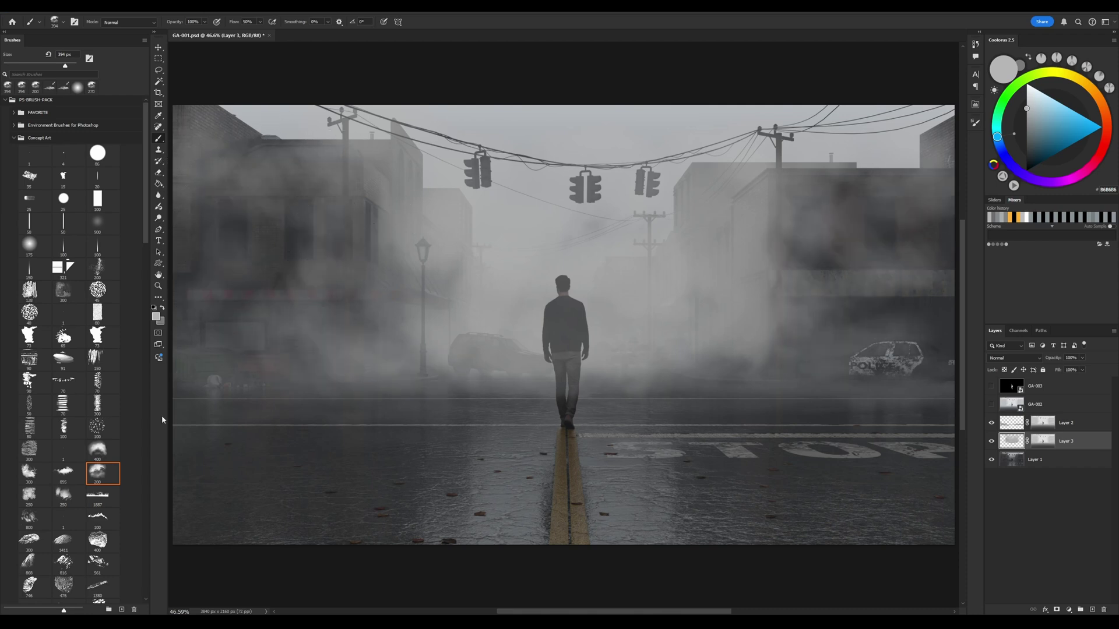
Thin the painted fog over the buildings on Layer 3 using the Eraser with an enlarged cloud brush tip
{"action": "left_click", "coordinate": [159, 173]}
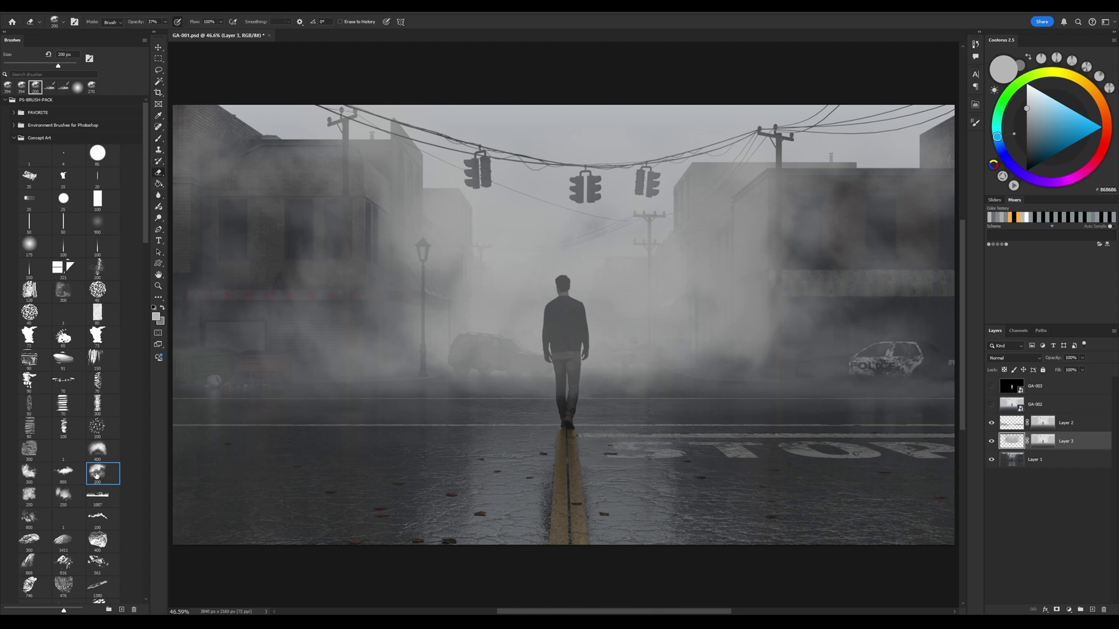
{"action": "right_click_drag", "start_coordinate": [728, 276], "coordinate": [755, 263], "text": "alt"}
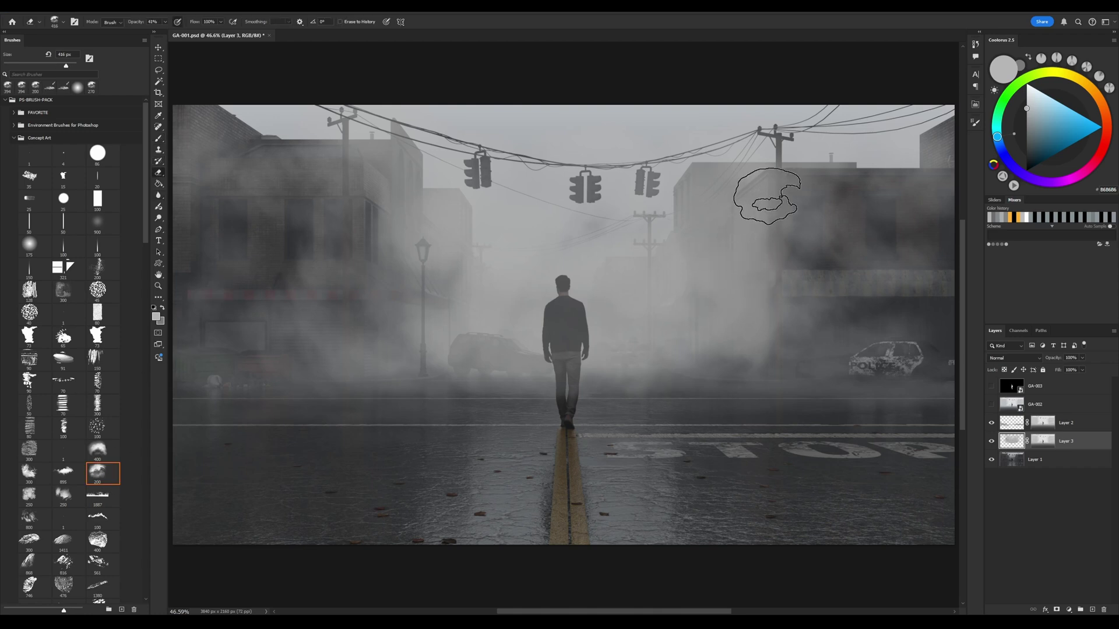
{"action": "left_click", "coordinate": [976, 125]}
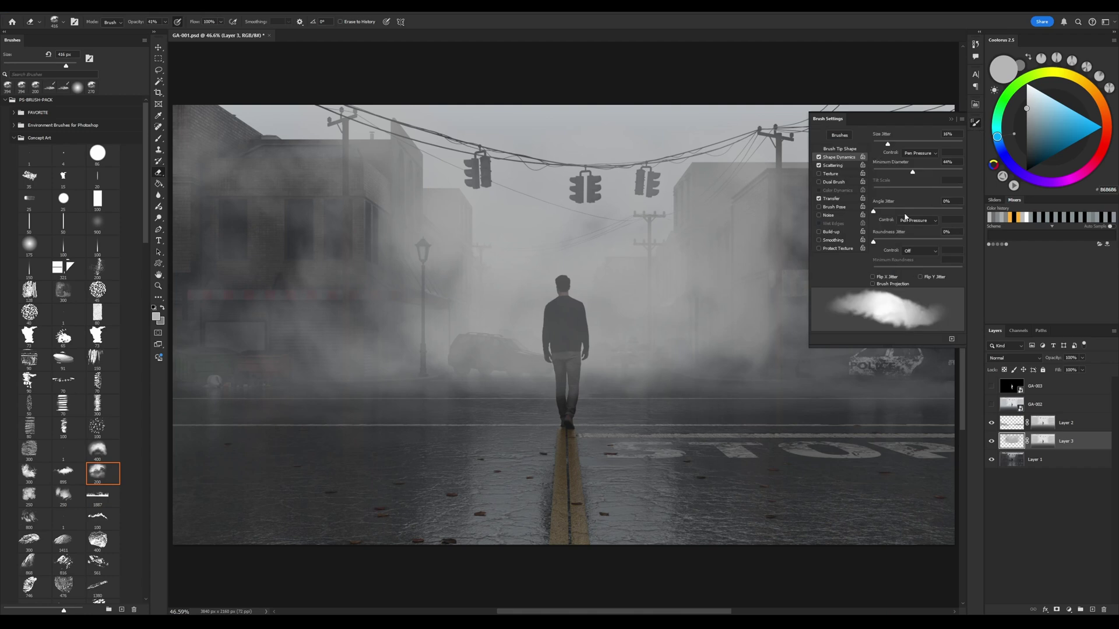
{"action": "left_click", "coordinate": [977, 124]}
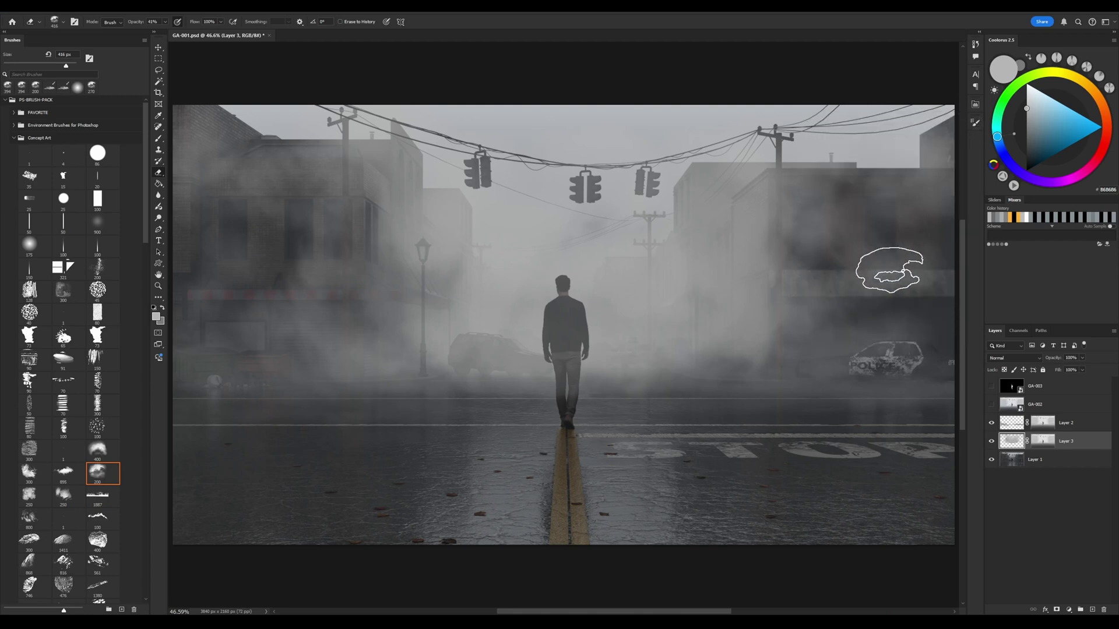
{"action": "right_click_drag", "start_coordinate": [300, 313], "coordinate": [326, 317], "text": "alt"}
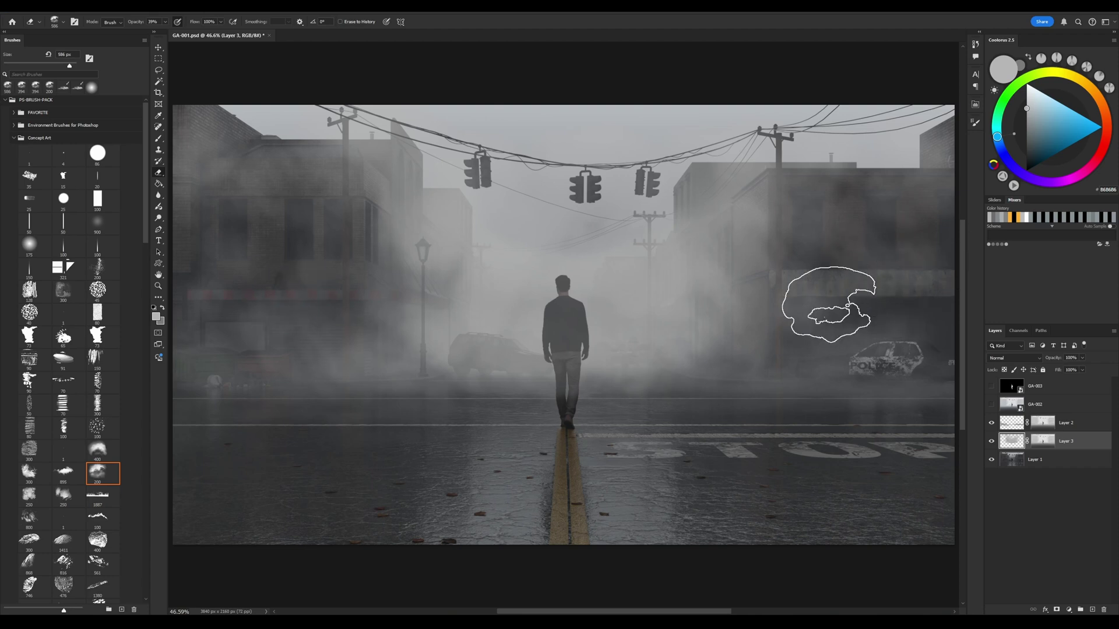
Paint darker fog on Layer 3 beside and low behind the man using the cloud brush in greys 888888 and 777777
{"action": "key", "text": "b"}
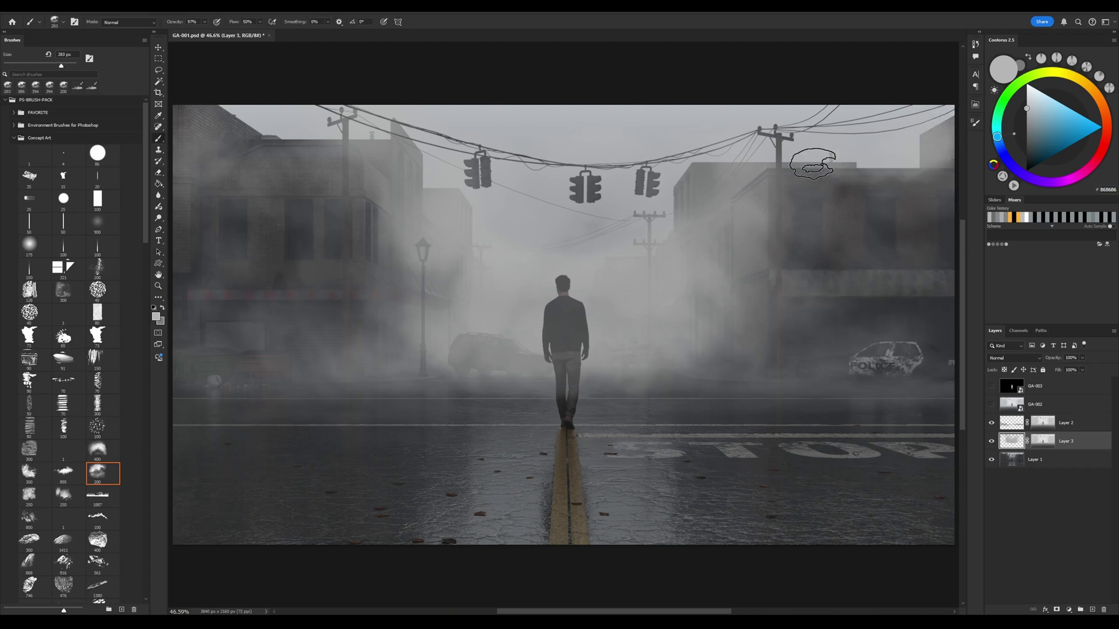
{"action": "key", "text": "e"}
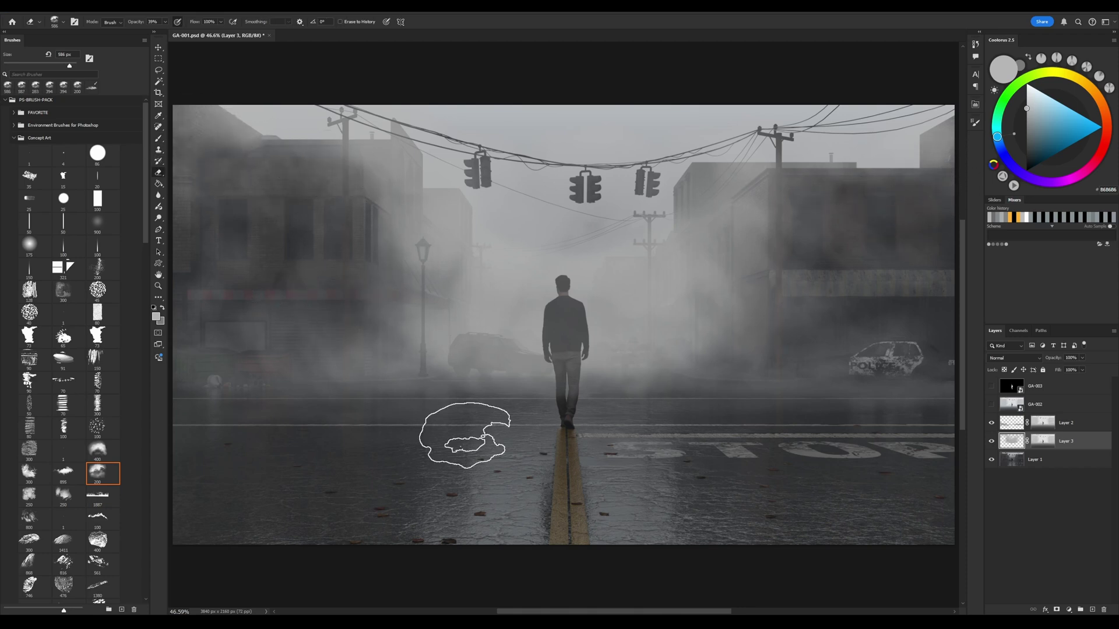
{"action": "key", "text": "b"}
{"action": "left_click", "coordinate": [1027, 126]}
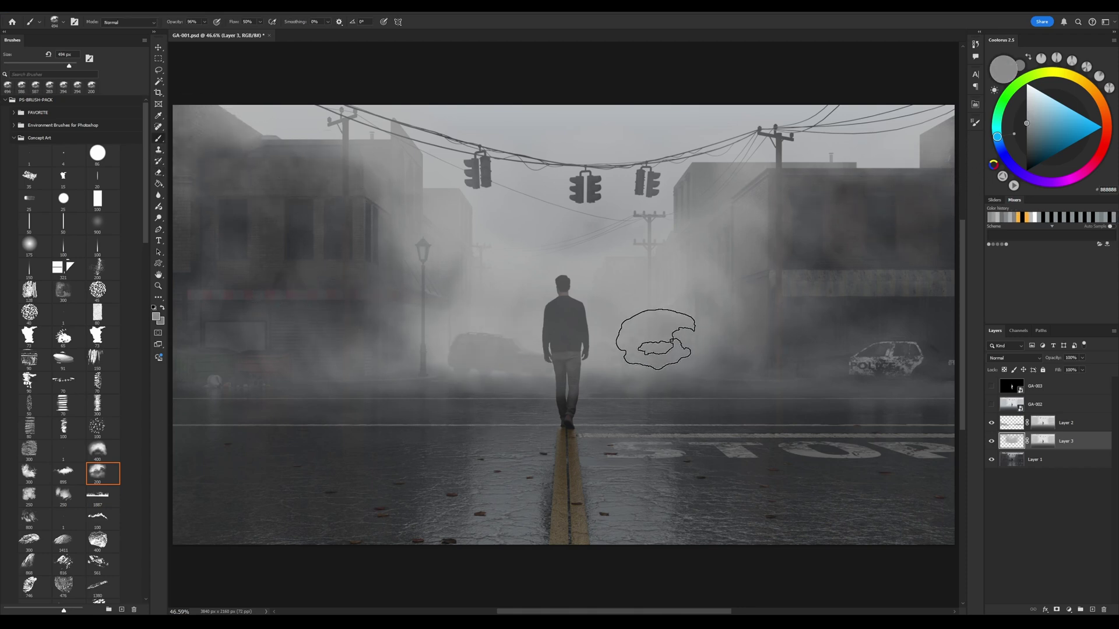
{"action": "left_click_drag", "start_coordinate": [657, 337], "coordinate": [629, 341]}
{"action": "left_click", "coordinate": [1026, 136]}
{"action": "left_click_drag", "start_coordinate": [752, 327], "coordinate": [668, 396]}
Sample light grey ABABAB from the fog and paint it on Layer 3 between the buildings and over the facade at far right
{"action": "left_click", "coordinate": [612, 369], "text": "alt"}
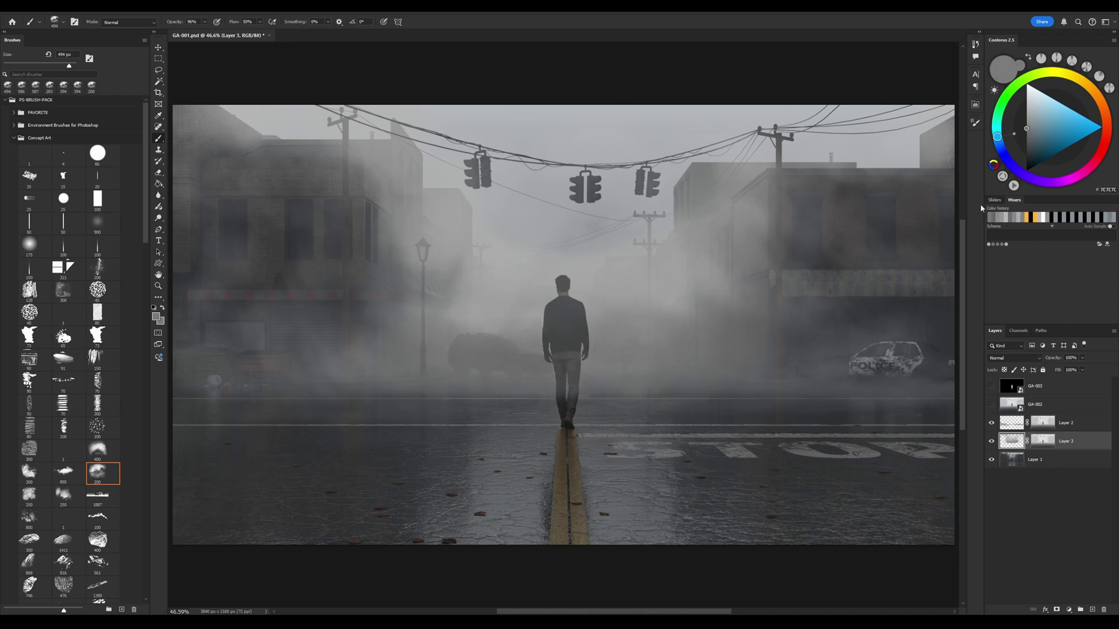
{"action": "left_click", "coordinate": [615, 302], "text": "alt"}
{"action": "left_click", "coordinate": [618, 309], "text": "alt"}
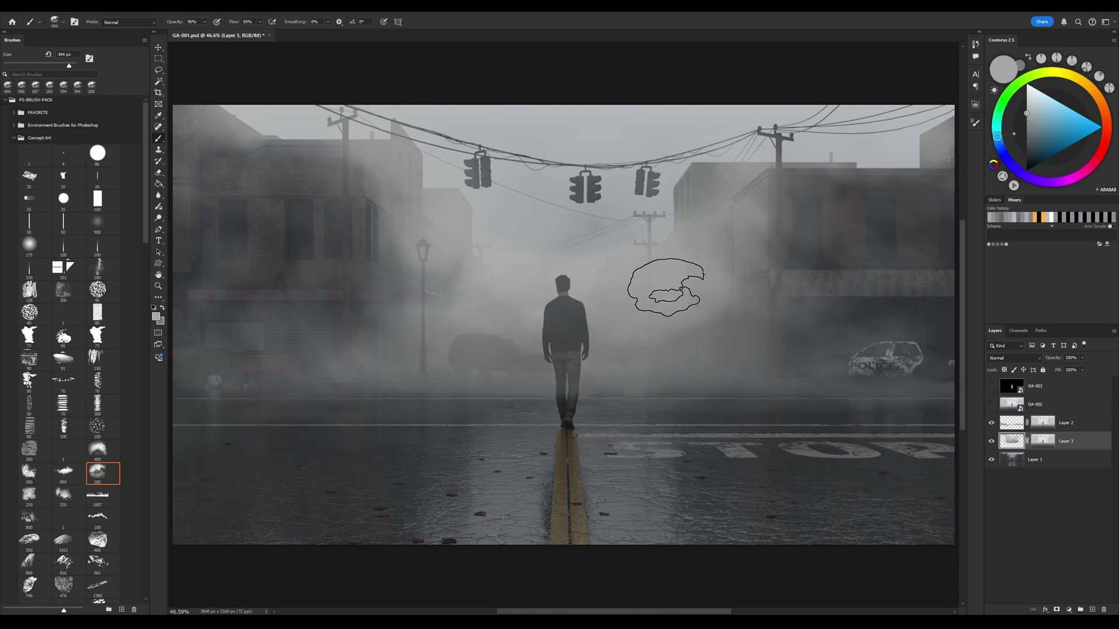
{"action": "left_click_drag", "start_coordinate": [724, 338], "coordinate": [652, 342]}
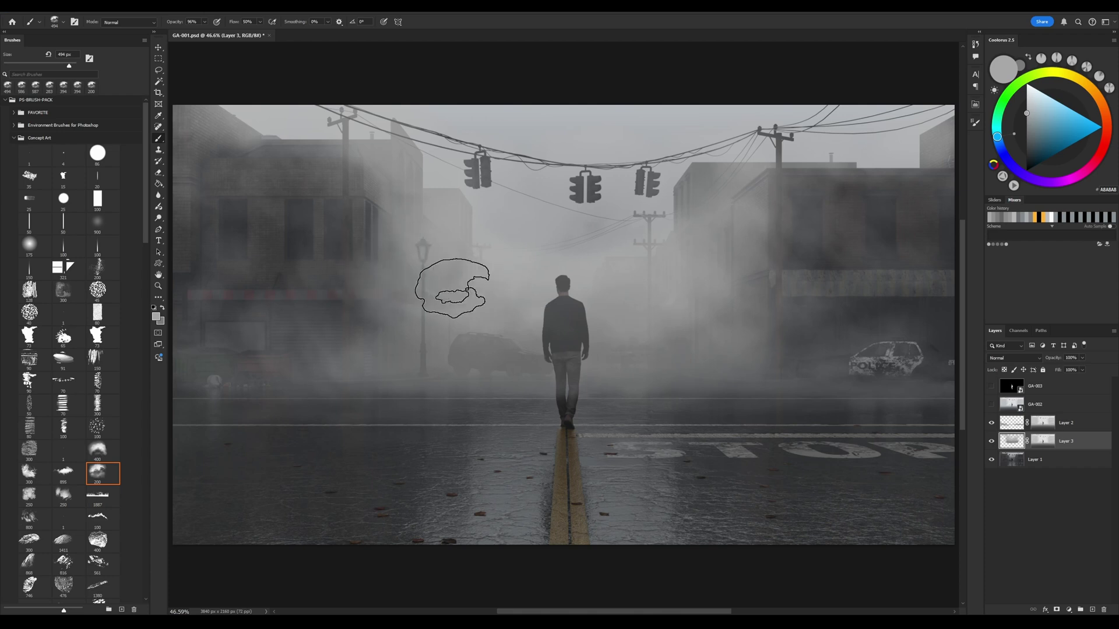
{"action": "mouse_move", "coordinate": [899, 281]}
{"action": "left_mouse_down"}
{"action": "mouse_move", "coordinate": [932, 285]}
{"action": "mouse_move", "coordinate": [924, 294]}
{"action": "left_mouse_up"}
Paint a low fog band along the far edge of the road on Layer 2 with a VisualsofJulius Fog brush
{"action": "left_click", "coordinate": [1066, 423]}
{"action": "scroll", "coordinate": [146, 268], "scroll_direction": "up", "scroll_amount": 1}
{"action": "scroll", "coordinate": [147, 268], "scroll_direction": "down", "scroll_amount": 15}
{"action": "left_click", "coordinate": [111, 354]}
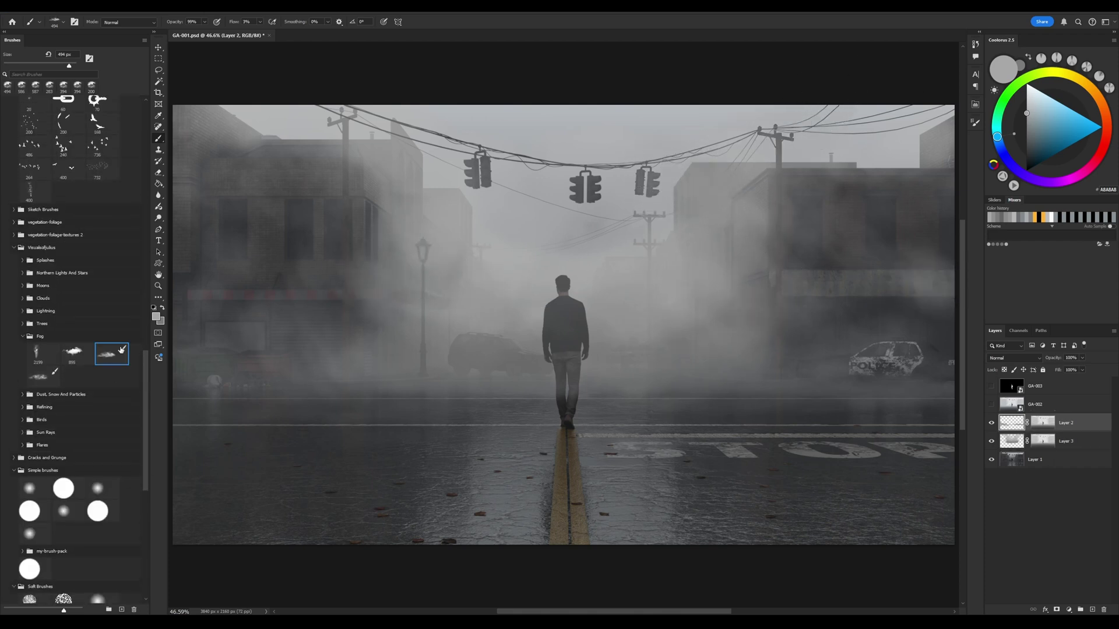
{"action": "mouse_move", "coordinate": [501, 383]}
{"action": "left_mouse_down"}
{"action": "mouse_move", "coordinate": [379, 387]}
{"action": "mouse_move", "coordinate": [512, 383]}
{"action": "mouse_move", "coordinate": [172, 394]}
{"action": "mouse_move", "coordinate": [210, 384]}
{"action": "left_mouse_up"}
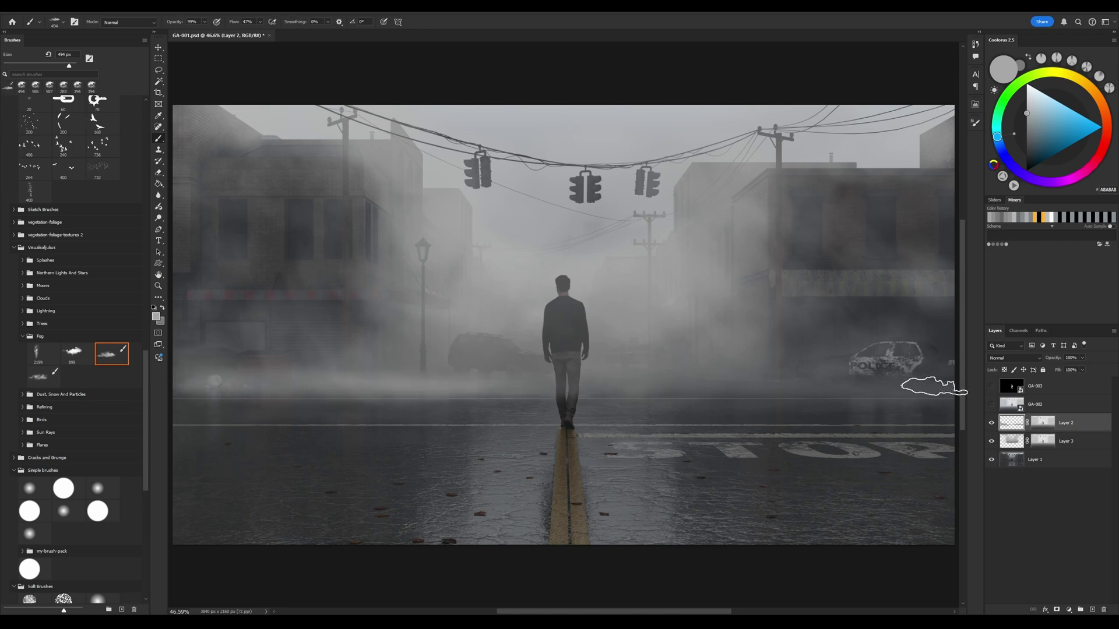
{"action": "mouse_move", "coordinate": [932, 387]}
{"action": "left_mouse_down"}
{"action": "mouse_move", "coordinate": [792, 390]}
{"action": "mouse_move", "coordinate": [909, 376]}
{"action": "mouse_move", "coordinate": [682, 390]}
{"action": "mouse_move", "coordinate": [733, 396]}
{"action": "left_mouse_up"}
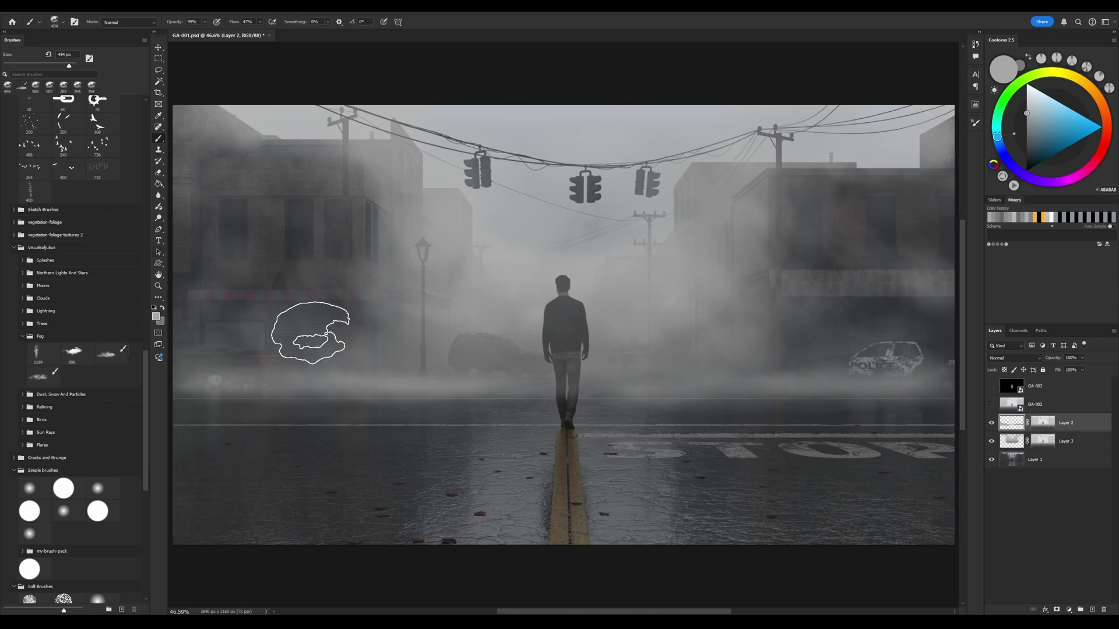
Shrink the cloud brush and paint soft fog from the police car toward the man along the far curb
{"action": "key", "text": "bracketleft"}
{"action": "key", "text": "bracketleft"}
{"action": "key", "text": "bracketleft"}
{"action": "key", "text": "bracketleft"}
{"action": "key", "text": "bracketleft"}
{"action": "key", "text": "bracketleft"}
{"action": "key", "text": "bracketleft"}
{"action": "key", "text": "bracketleft"}
{"action": "left_click_drag", "start_coordinate": [910, 366], "coordinate": [698, 380]}
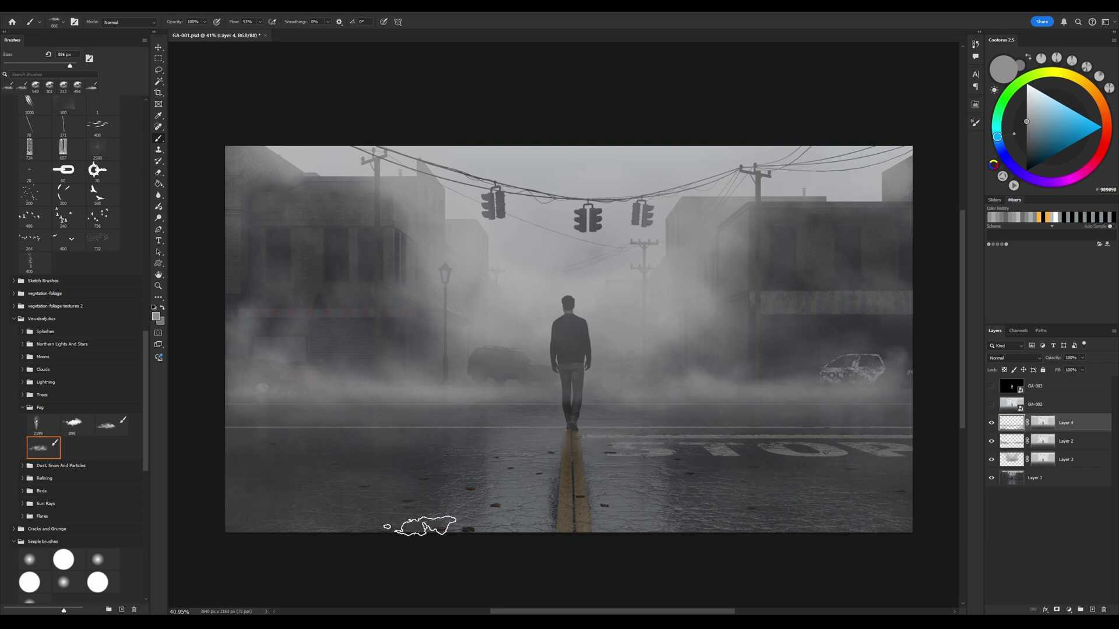
Lower the opacity of the Layer 2 fog slightly
{"action": "left_click", "coordinate": [1066, 441]}
{"action": "mouse_move", "coordinate": [1083, 358]}
{"action": "left_mouse_down"}
{"action": "mouse_move", "coordinate": [1068, 374]}
{"action": "mouse_move", "coordinate": [1078, 371]}
{"action": "left_mouse_up"}
{"action": "left_click", "coordinate": [1028, 425]}
Group Layers 2, 3 and 4 and name the group FOG
{"action": "left_click", "coordinate": [1066, 459]}
{"action": "left_click", "coordinate": [1044, 423], "text": "shift"}
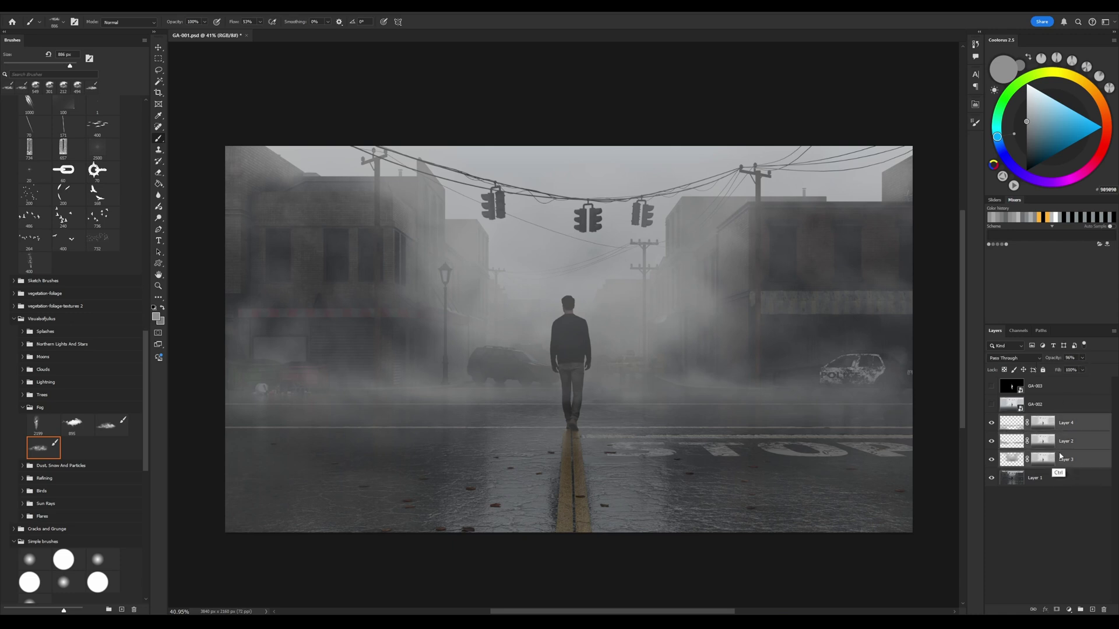
{"action": "key", "text": "ctrl+g"}
{"action": "double_click", "coordinate": [1024, 419]}
Add a new layer between Layer 1 and the FOG group and choose the large round brush from Soft Brushes
{"action": "left_click", "coordinate": [1020, 431]}
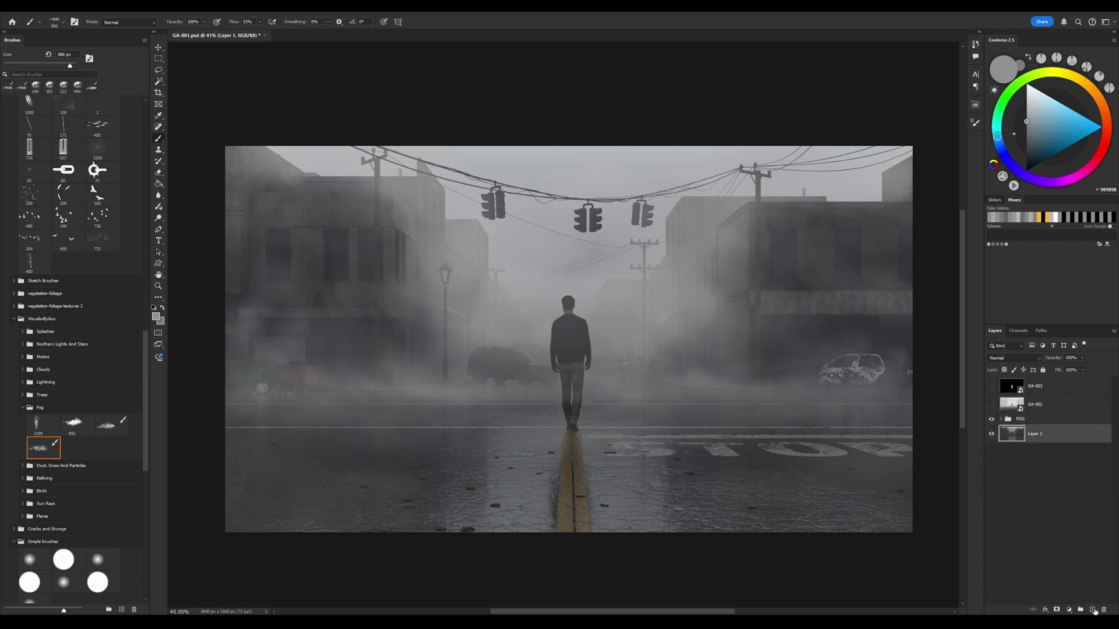
{"action": "left_click", "coordinate": [1094, 610]}
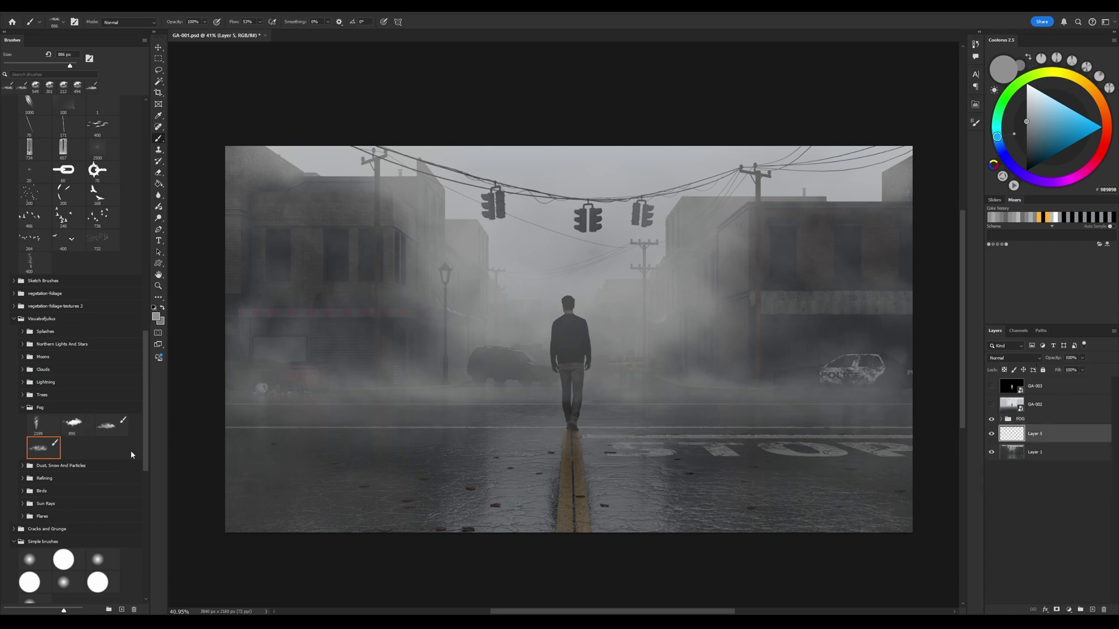
{"action": "left_click_drag", "start_coordinate": [145, 421], "coordinate": [145, 483]}
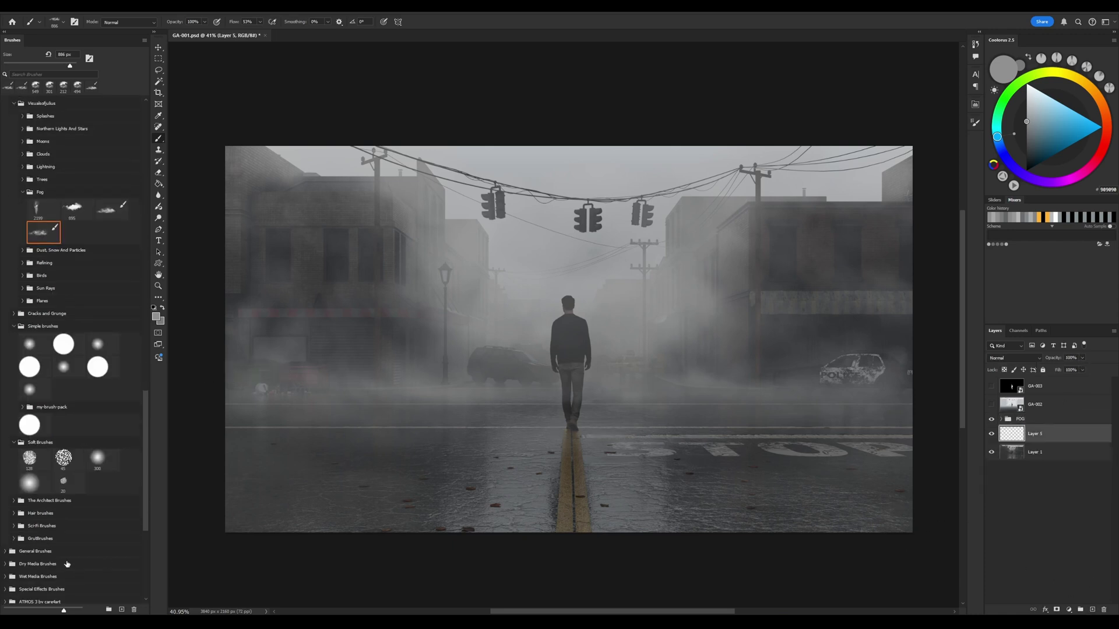
{"action": "left_click", "coordinate": [30, 487]}
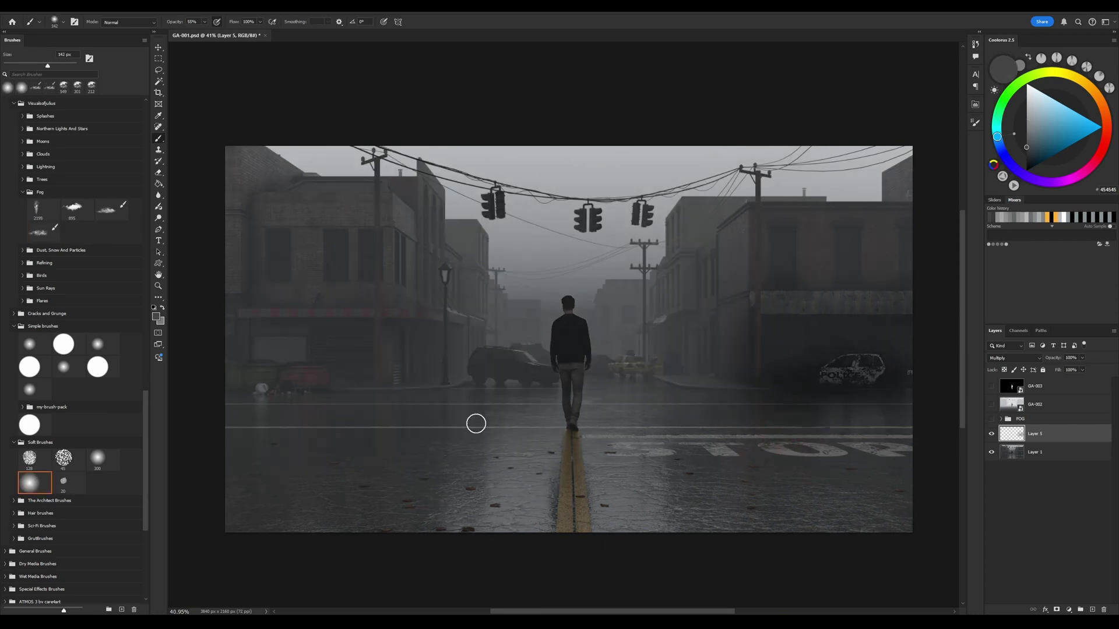
Darken the road around the man and the left storefront on the Multiply layer in grey 454545, softening the shadows with the Eraser
{"action": "mouse_move", "coordinate": [477, 424]}
{"action": "left_mouse_down"}
{"action": "mouse_move", "coordinate": [509, 394]}
{"action": "mouse_move", "coordinate": [550, 399]}
{"action": "mouse_move", "coordinate": [452, 494]}
{"action": "left_mouse_up"}
{"action": "right_click_drag", "start_coordinate": [441, 421], "coordinate": [466, 421], "text": "alt"}
{"action": "mouse_move", "coordinate": [244, 344]}
{"action": "left_mouse_down"}
{"action": "mouse_move", "coordinate": [426, 352]}
{"action": "mouse_move", "coordinate": [267, 348]}
{"action": "left_mouse_up"}
{"action": "right_click_drag", "start_coordinate": [366, 406], "coordinate": [316, 415], "text": "alt"}
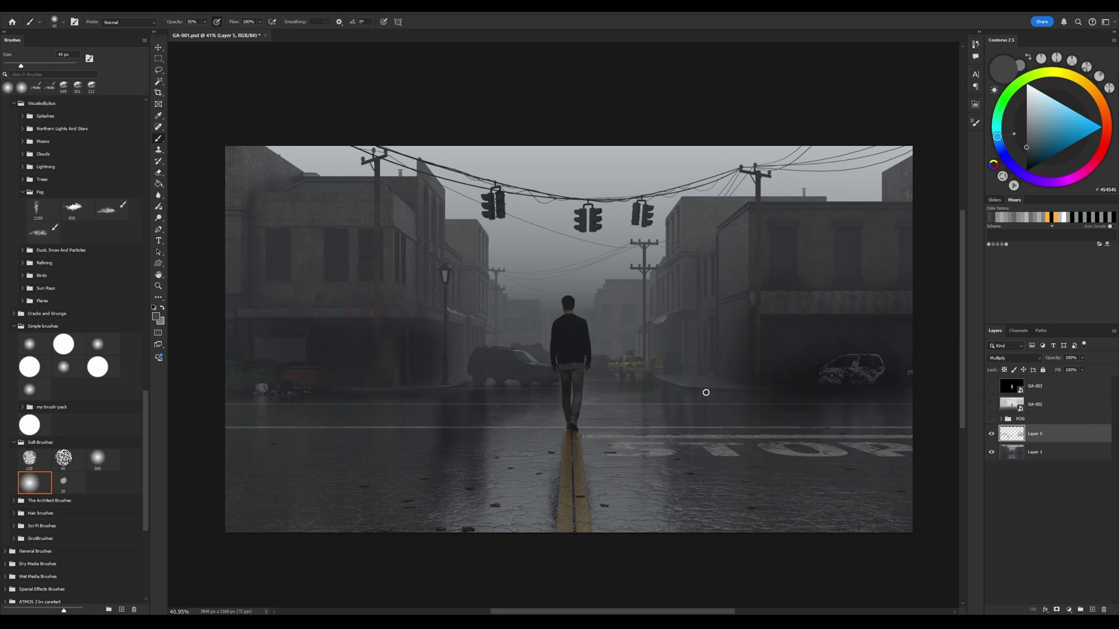
{"action": "key", "text": "e"}
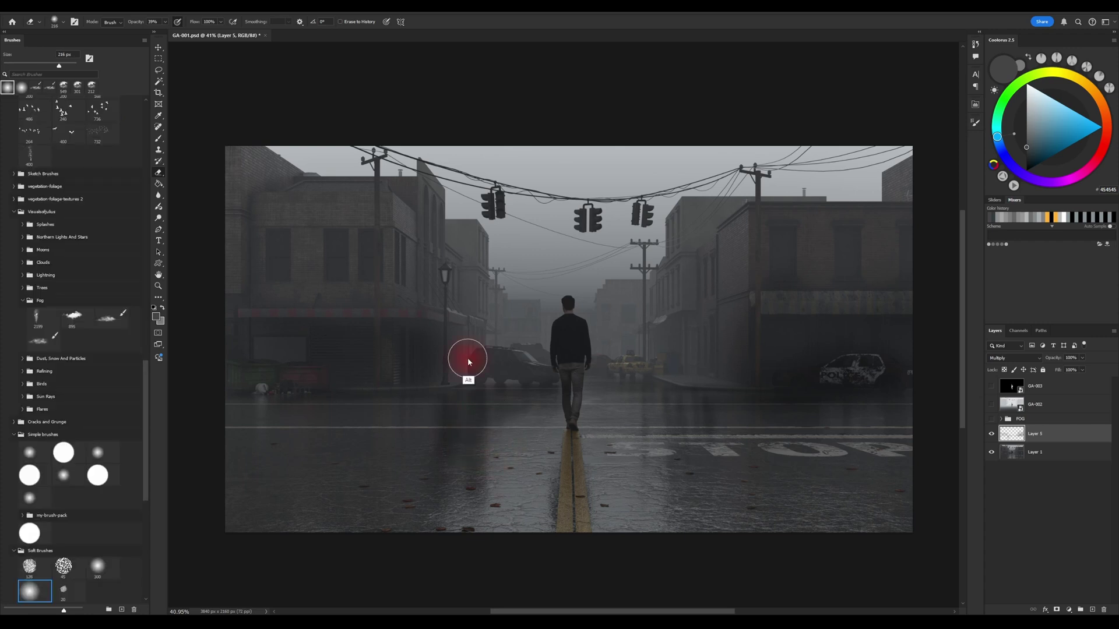
{"action": "right_click_drag", "start_coordinate": [468, 362], "coordinate": [489, 452], "text": "alt"}
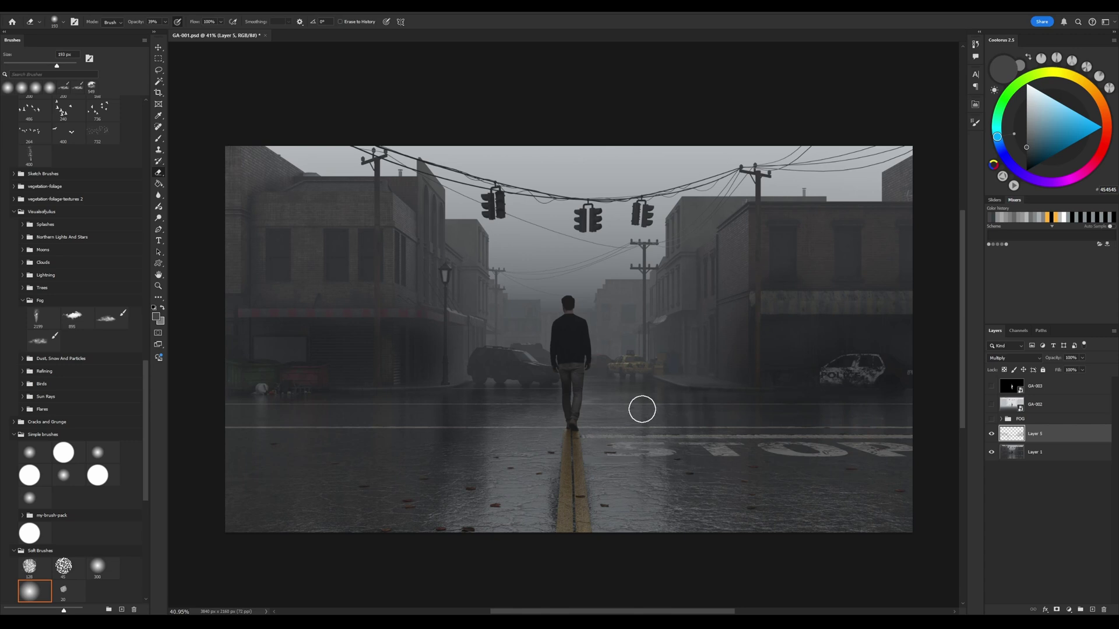
Darken the lower-left corner of the road with an enlarged soft brush and thin the shadow's edge with the Eraser
{"action": "key", "text": "b"}
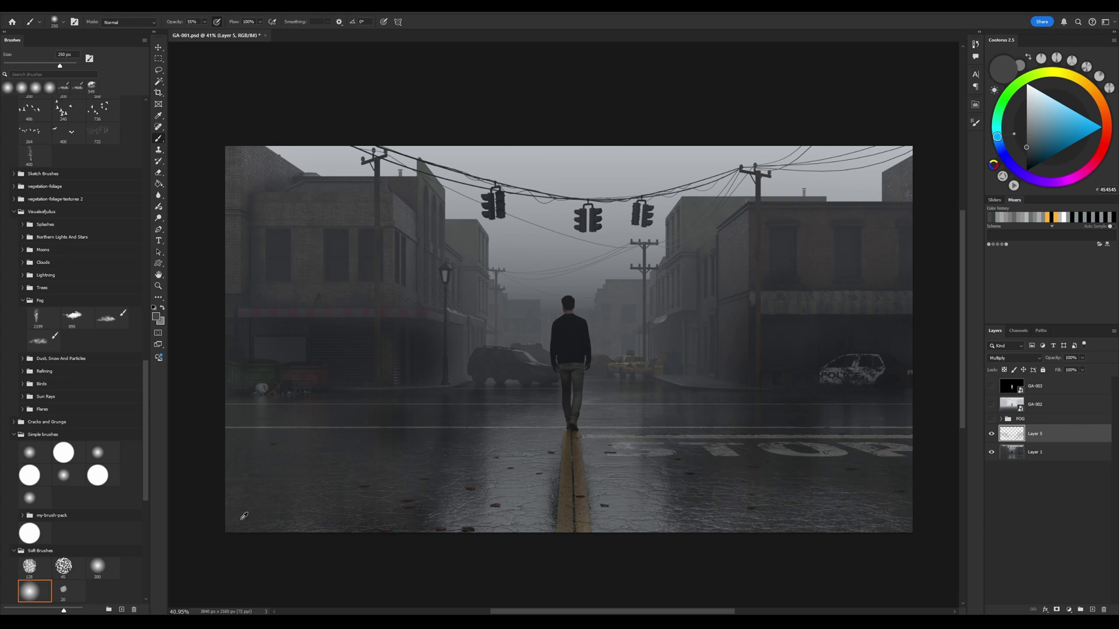
{"action": "right_click_drag", "start_coordinate": [244, 517], "coordinate": [287, 527], "text": "alt"}
{"action": "mouse_move", "coordinate": [287, 527]}
{"action": "left_mouse_down"}
{"action": "mouse_move", "coordinate": [265, 480]}
{"action": "mouse_move", "coordinate": [230, 547]}
{"action": "mouse_move", "coordinate": [354, 482]}
{"action": "mouse_move", "coordinate": [243, 450]}
{"action": "left_mouse_up"}
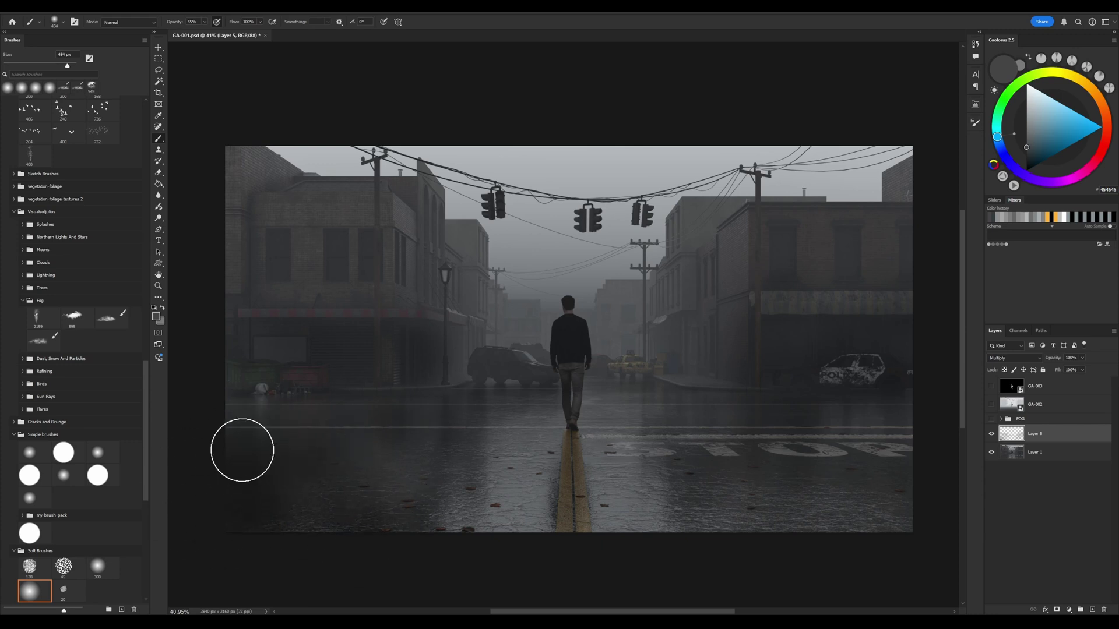
{"action": "key", "text": "e"}
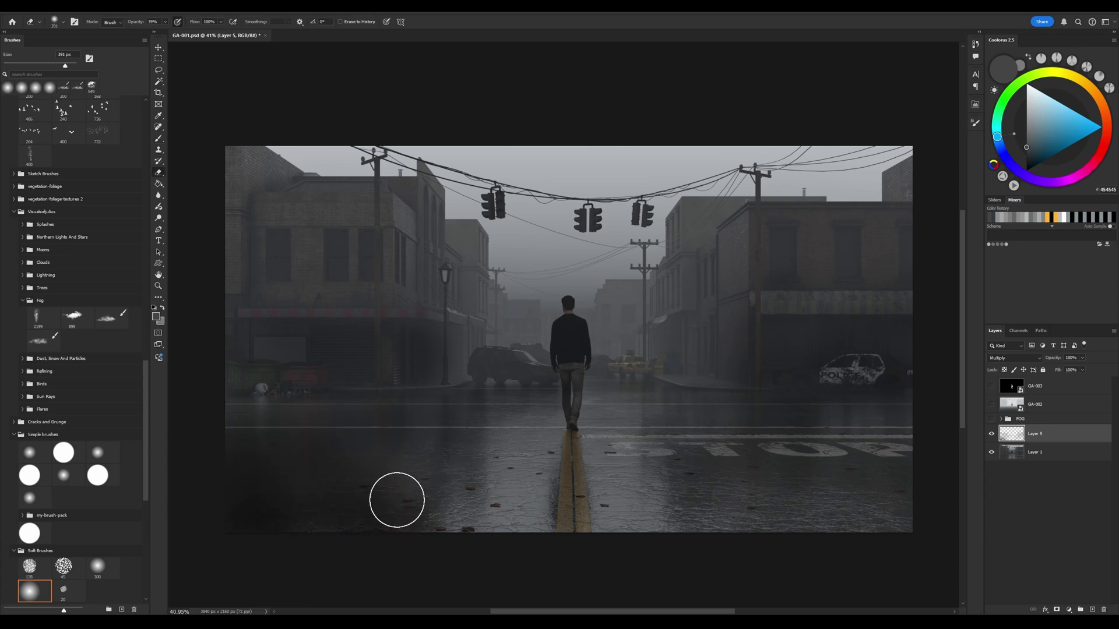
Paint soft 454545 shadows over the road's lower-right area, the right building and the left side of the street
{"action": "key", "text": "b"}
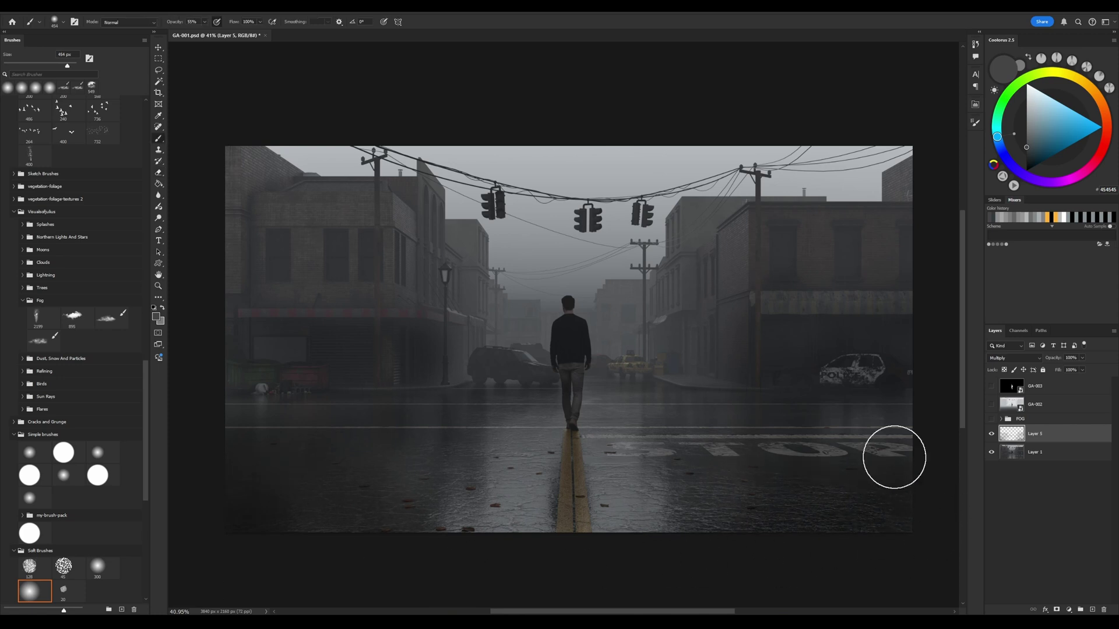
{"action": "left_click_drag", "start_coordinate": [894, 457], "coordinate": [873, 493]}
{"action": "left_click_drag", "start_coordinate": [924, 280], "coordinate": [817, 244]}
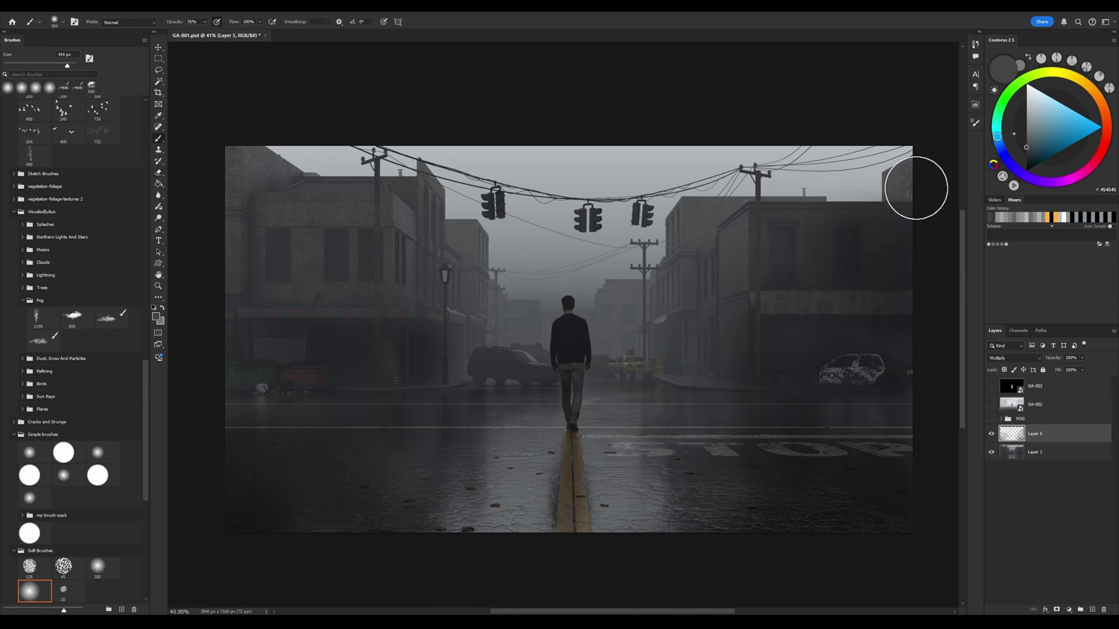
{"action": "mouse_move", "coordinate": [248, 328]}
{"action": "left_mouse_down"}
{"action": "mouse_move", "coordinate": [292, 288]}
{"action": "mouse_move", "coordinate": [257, 202]}
{"action": "mouse_move", "coordinate": [217, 170]}
{"action": "mouse_move", "coordinate": [322, 222]}
{"action": "mouse_move", "coordinate": [232, 345]}
{"action": "mouse_move", "coordinate": [345, 278]}
{"action": "mouse_move", "coordinate": [194, 412]}
{"action": "mouse_move", "coordinate": [339, 468]}
{"action": "left_mouse_up"}
{"action": "key", "text": "e"}
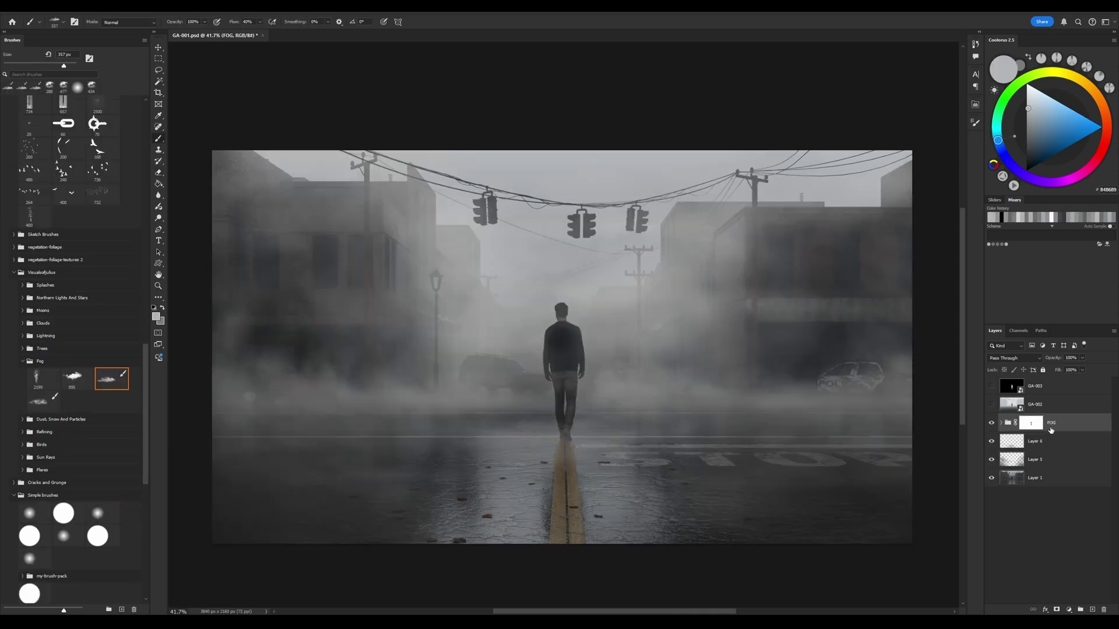
Stamp all visible layers into a new layer above FOG, convert it to a smart object and save the file
{"action": "key", "text": "ctrl+alt+shift+e"}
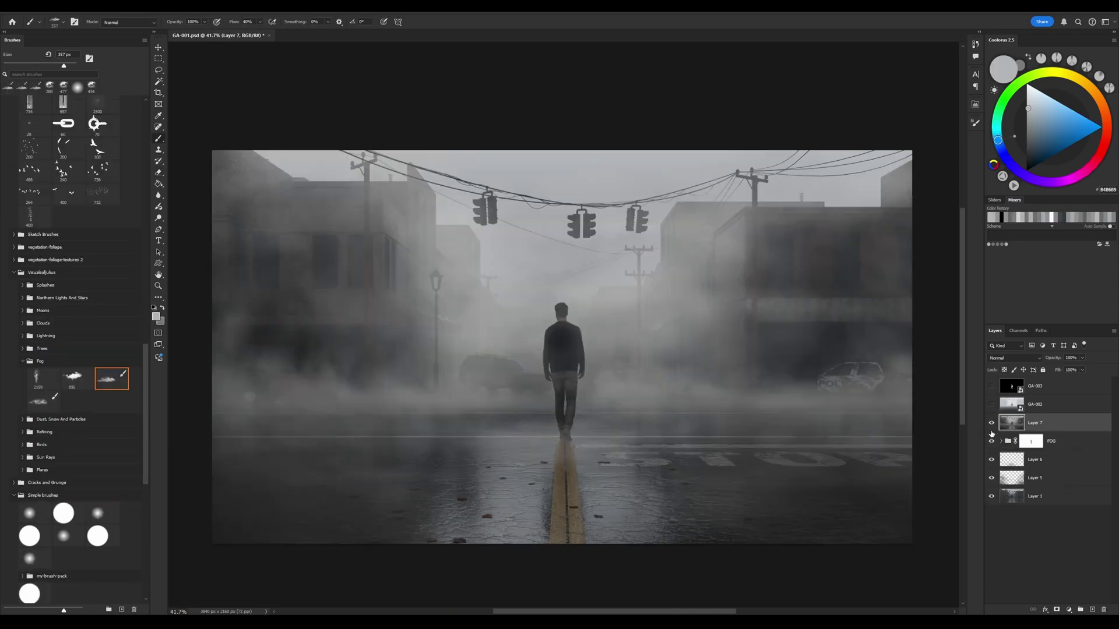
{"action": "right_click", "coordinate": [1052, 426]}
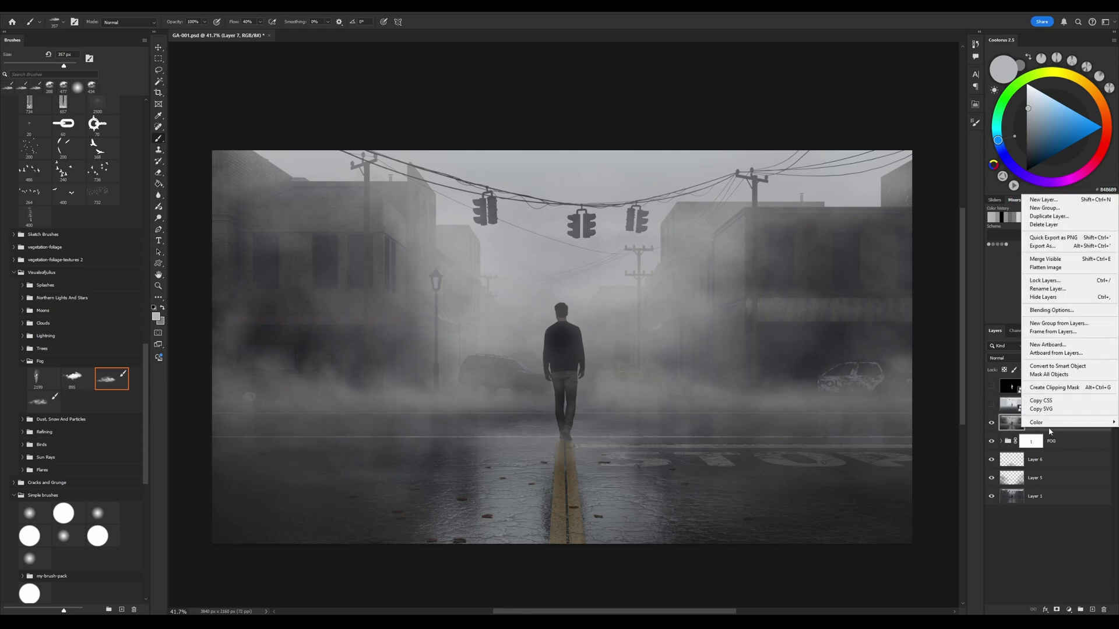
{"action": "left_click", "coordinate": [1061, 367]}
{"action": "key", "text": "ctrl+s"}
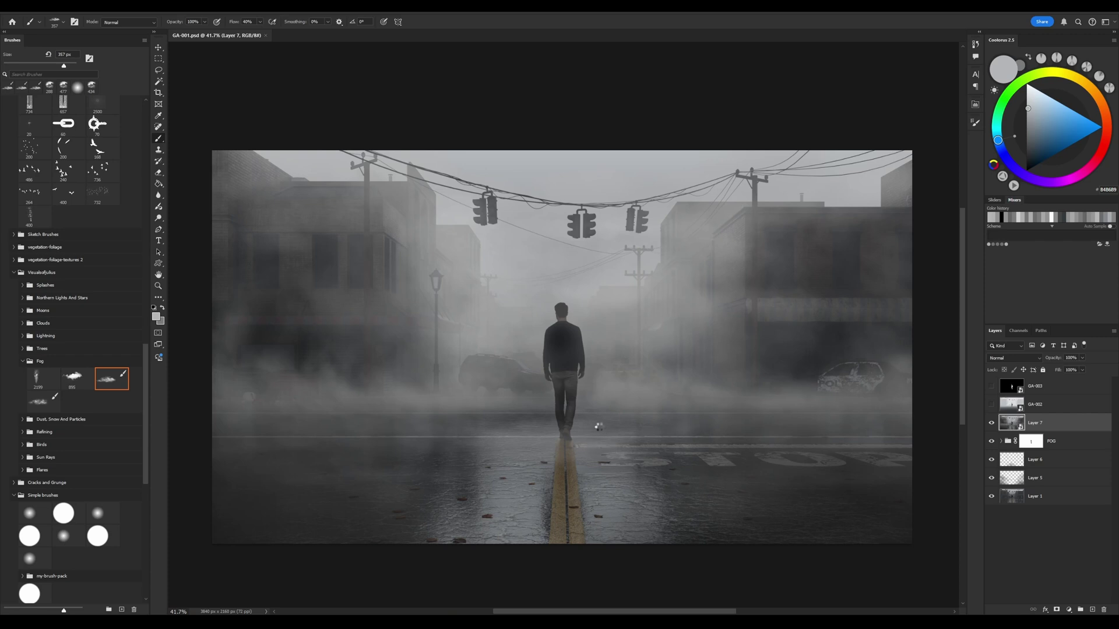
Apply the Camera Raw Filter with Contrast +30, Shadows +24, Blacks -31, Temperature -3 and Tint -4
{"action": "key", "text": "ctrl+shift+a"}
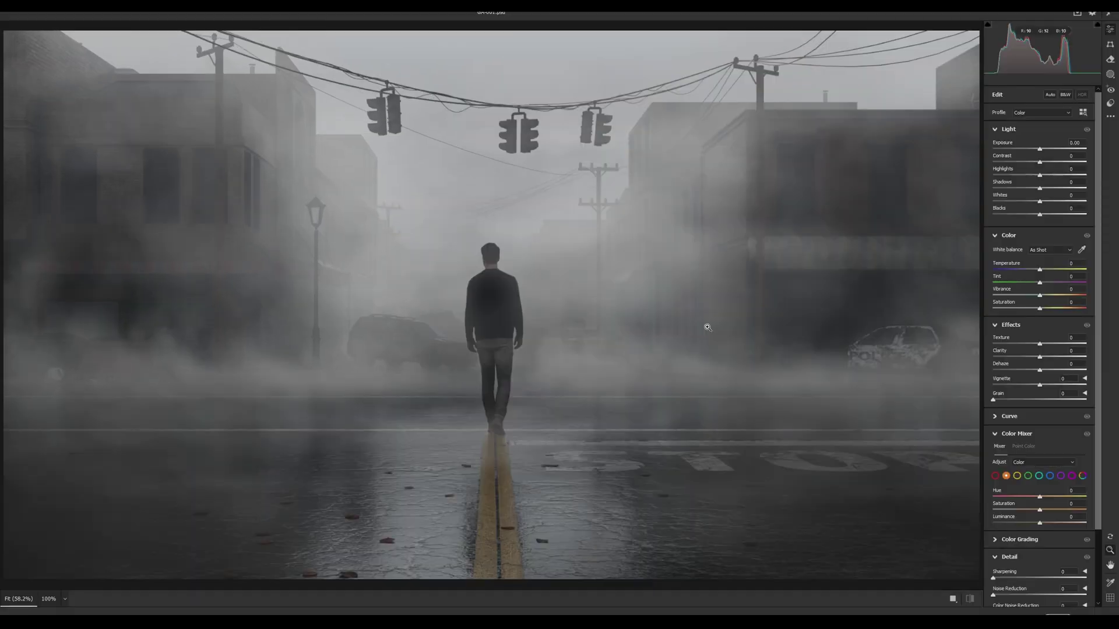
{"action": "left_click_drag", "start_coordinate": [572, 379], "coordinate": [560, 364]}
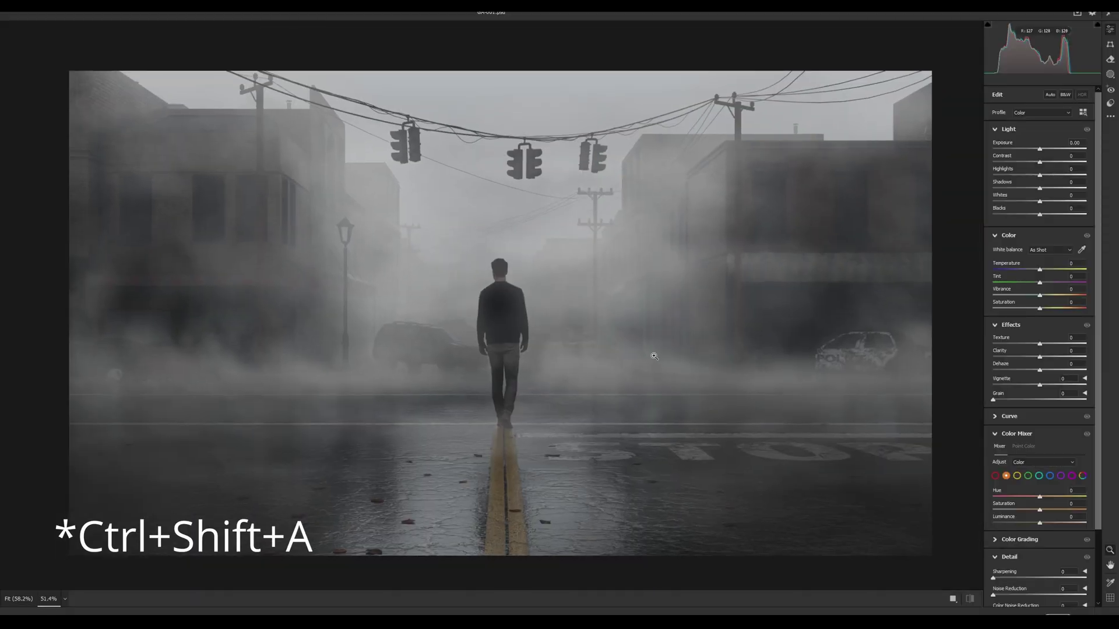
{"action": "left_click_drag", "start_coordinate": [1041, 165], "coordinate": [1053, 165]}
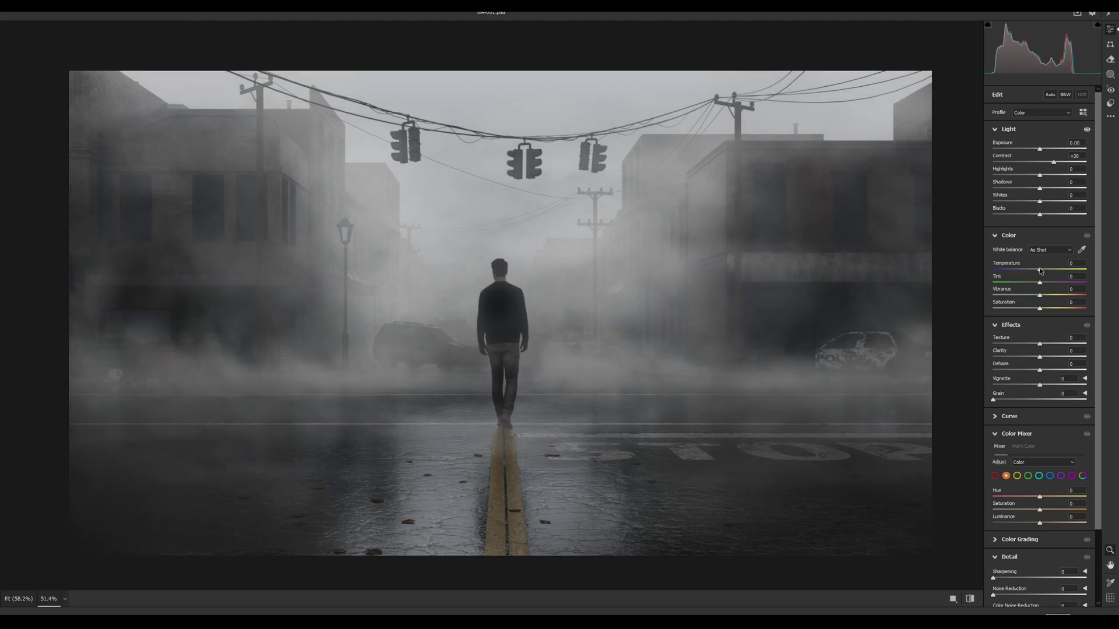
{"action": "left_click_drag", "start_coordinate": [1040, 269], "coordinate": [1038, 272]}
{"action": "left_click_drag", "start_coordinate": [1039, 215], "coordinate": [1025, 215]}
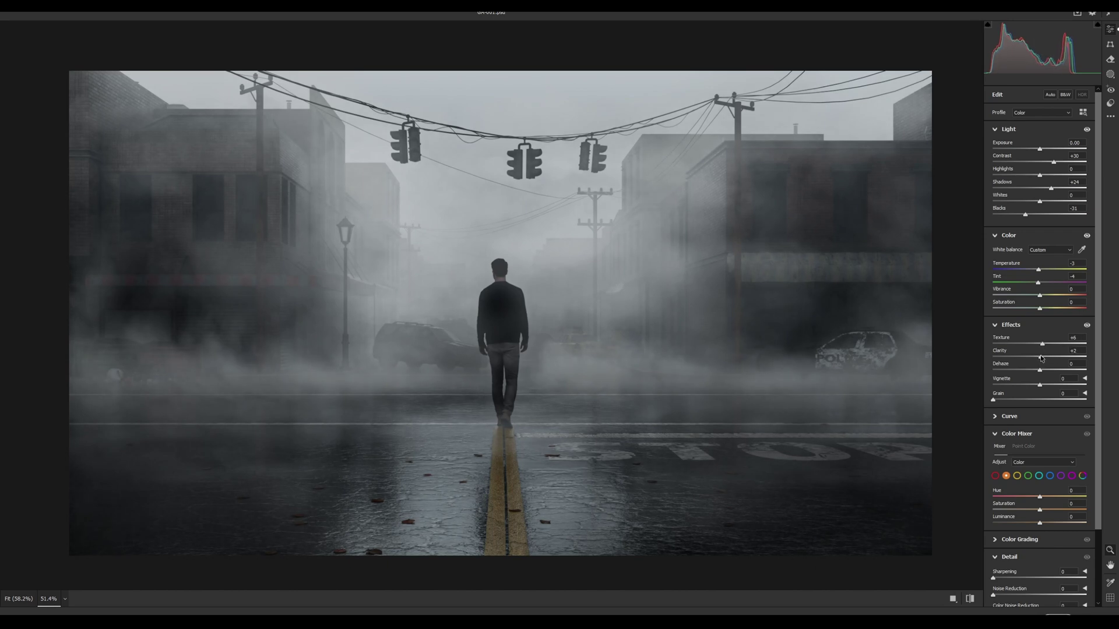
Set Texture to +6, Clarity to +4, Vignette to -7, Grain to 12 and Highlights to -35 in the Camera Raw Filter
{"action": "left_click_drag", "start_coordinate": [1043, 389], "coordinate": [1005, 401]}
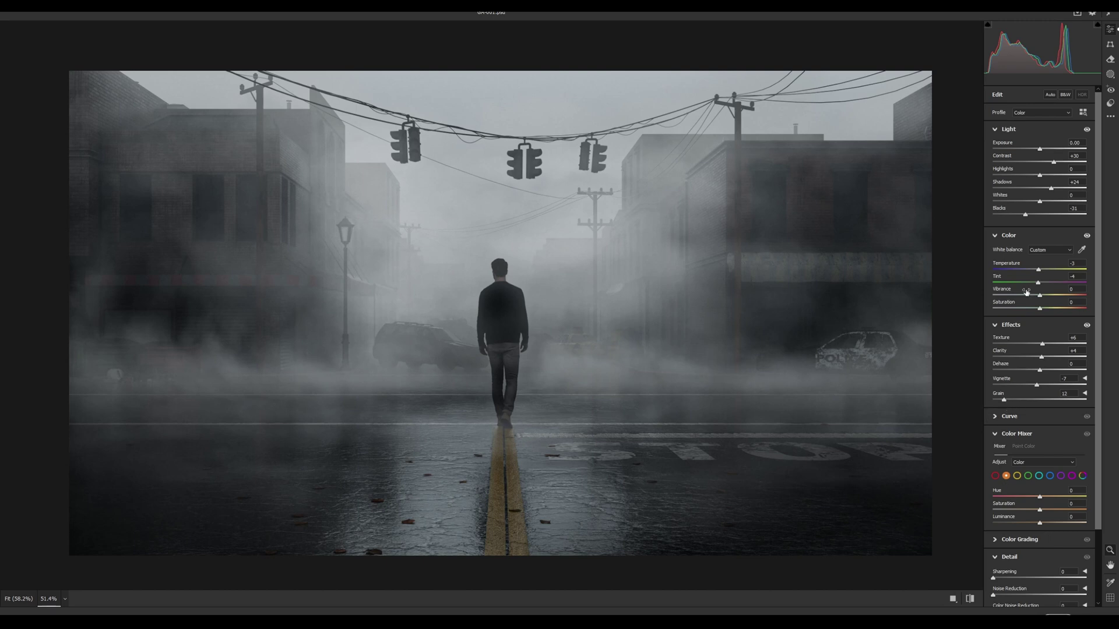
{"action": "left_click_drag", "start_coordinate": [1035, 178], "coordinate": [1025, 179]}
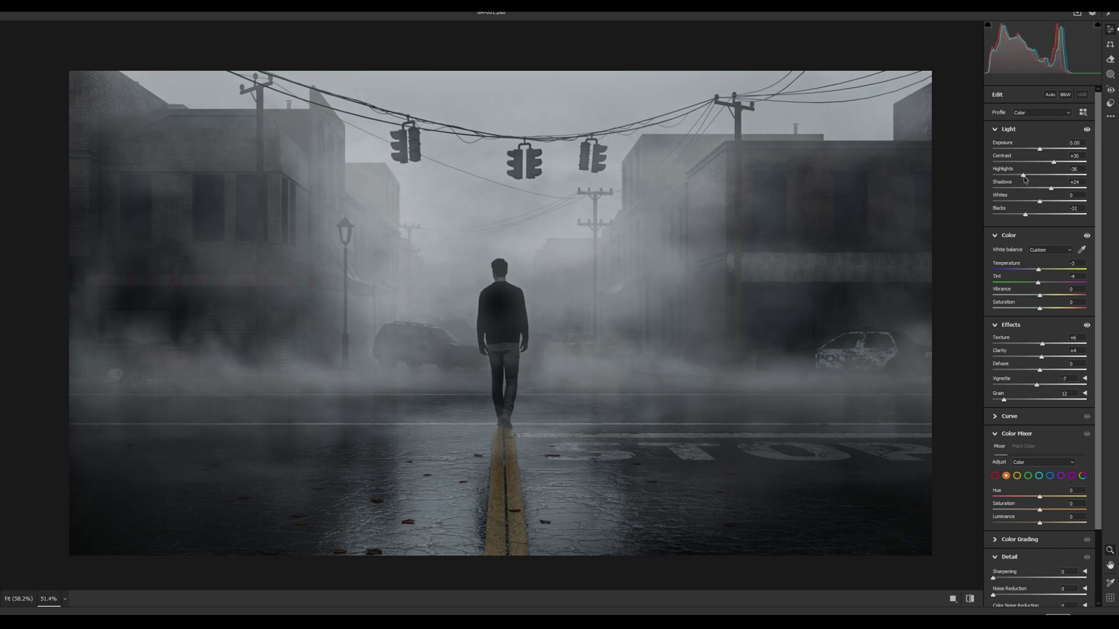
Add a radial gradient mask over the central sky and the man, and set its Exposure to +0.25
{"action": "left_click", "coordinate": [1111, 76]}
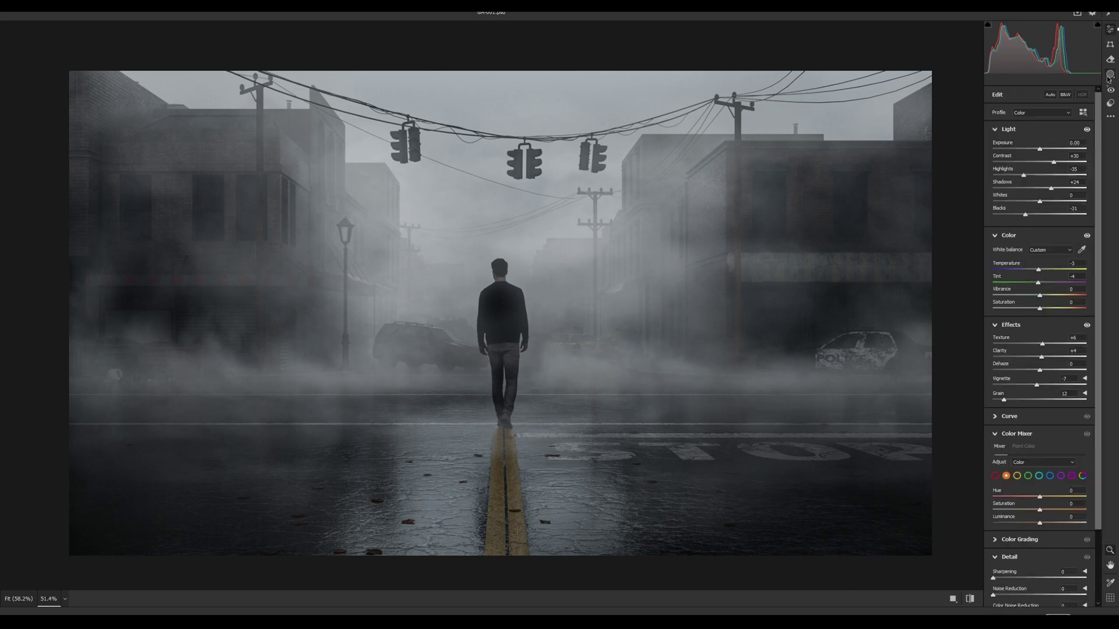
{"action": "left_click", "coordinate": [1111, 75]}
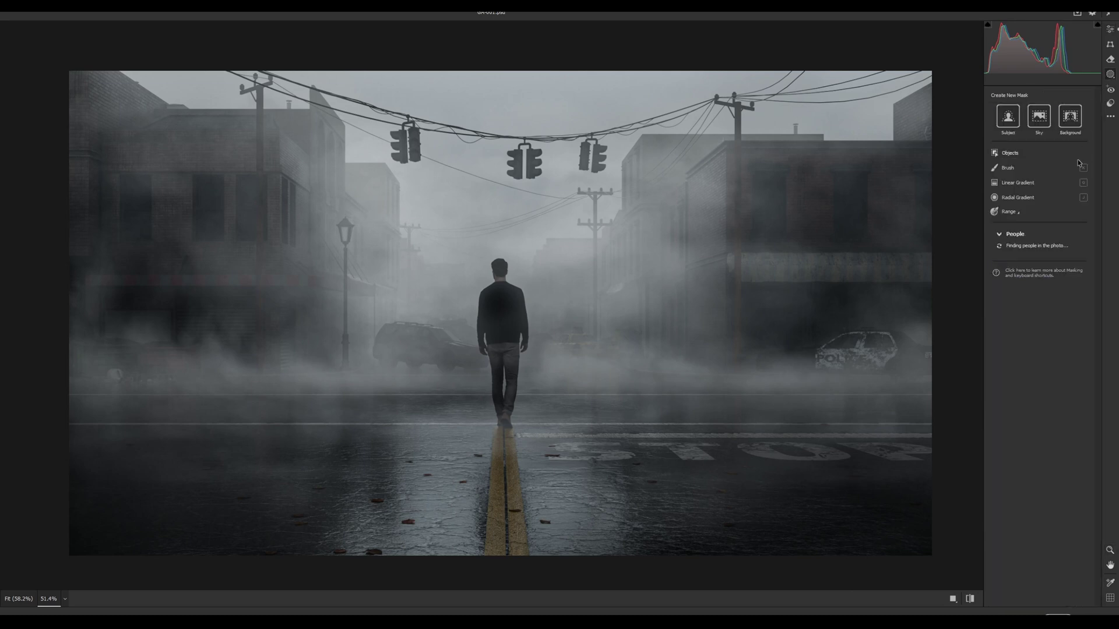
{"action": "left_click", "coordinate": [1017, 198]}
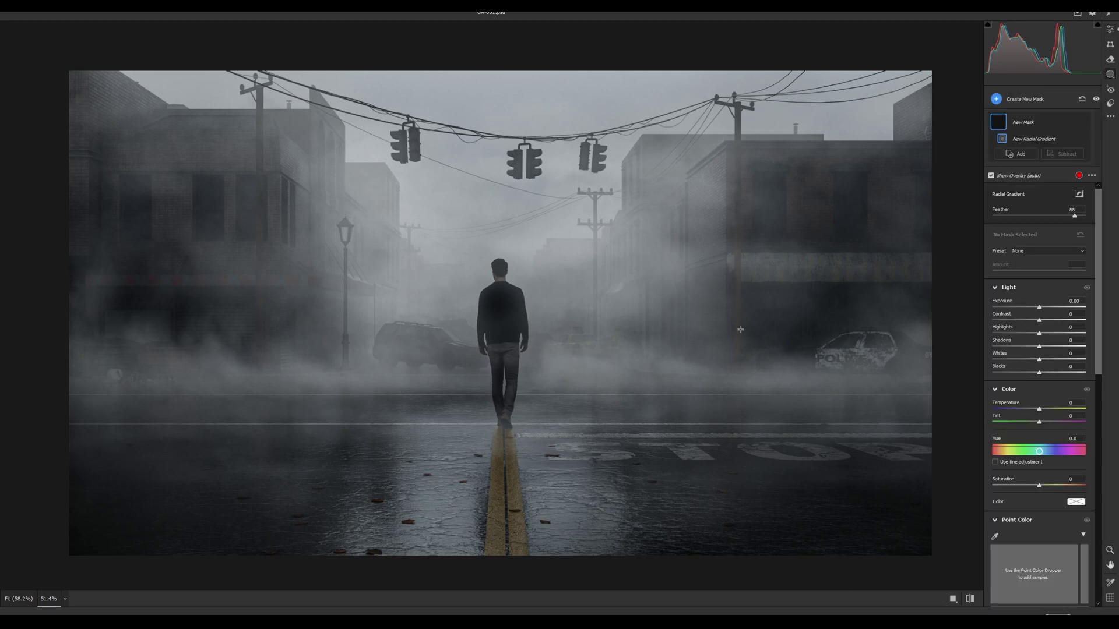
{"action": "left_click_drag", "start_coordinate": [505, 175], "coordinate": [605, 328]}
{"action": "left_click_drag", "start_coordinate": [502, 385], "coordinate": [504, 372]}
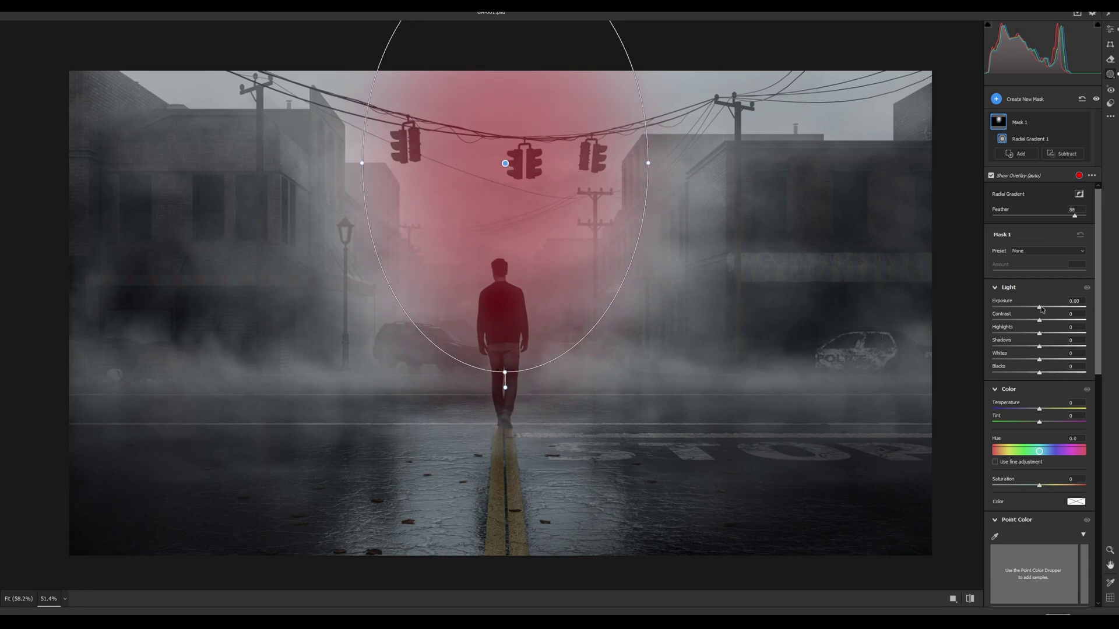
{"action": "left_click_drag", "start_coordinate": [1039, 307], "coordinate": [1043, 310]}
Paint a new brush mask over the wet road reflection, raise its Exposure slightly and apply the Camera Raw Filter
{"action": "left_click", "coordinate": [1027, 102]}
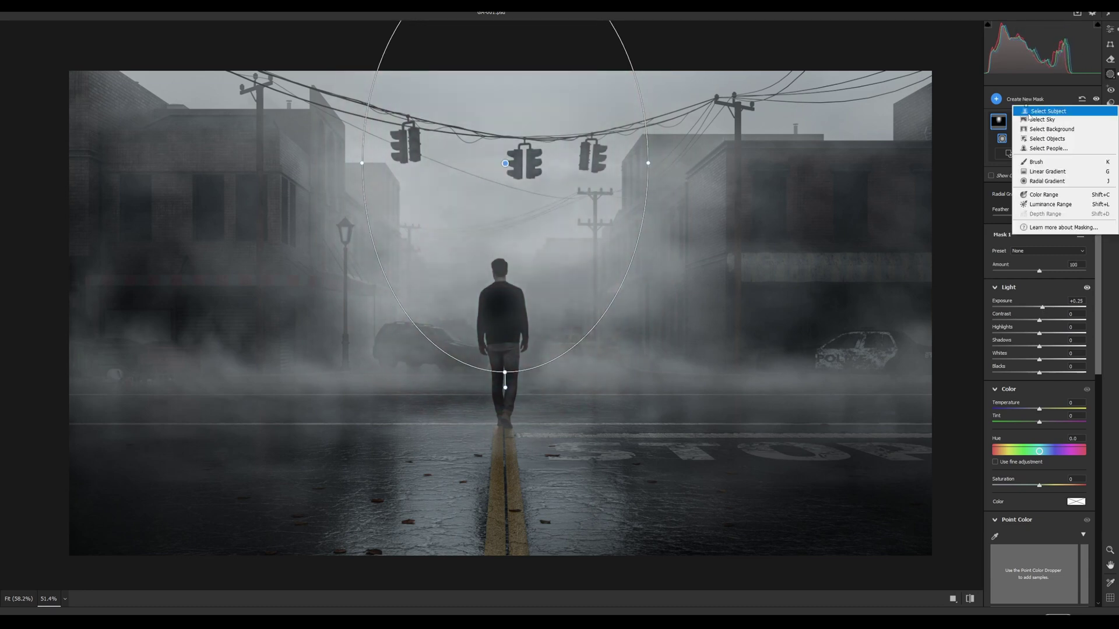
{"action": "left_click", "coordinate": [1041, 164]}
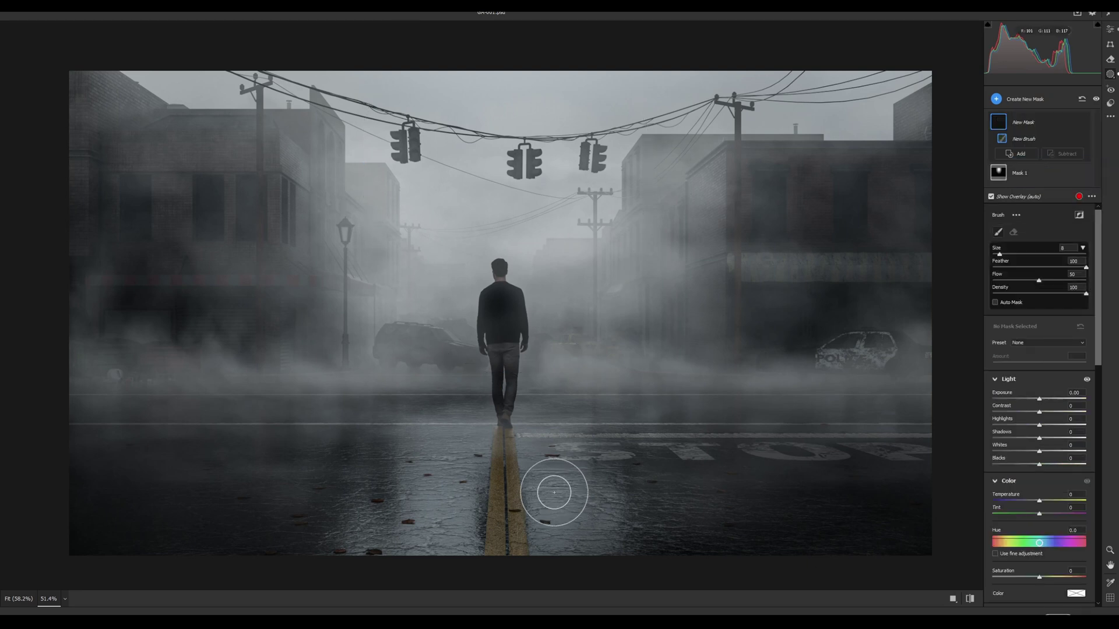
{"action": "mouse_move", "coordinate": [555, 495]}
{"action": "left_mouse_down"}
{"action": "mouse_move", "coordinate": [548, 473]}
{"action": "mouse_move", "coordinate": [586, 512]}
{"action": "mouse_move", "coordinate": [458, 469]}
{"action": "mouse_move", "coordinate": [374, 610]}
{"action": "left_mouse_up"}
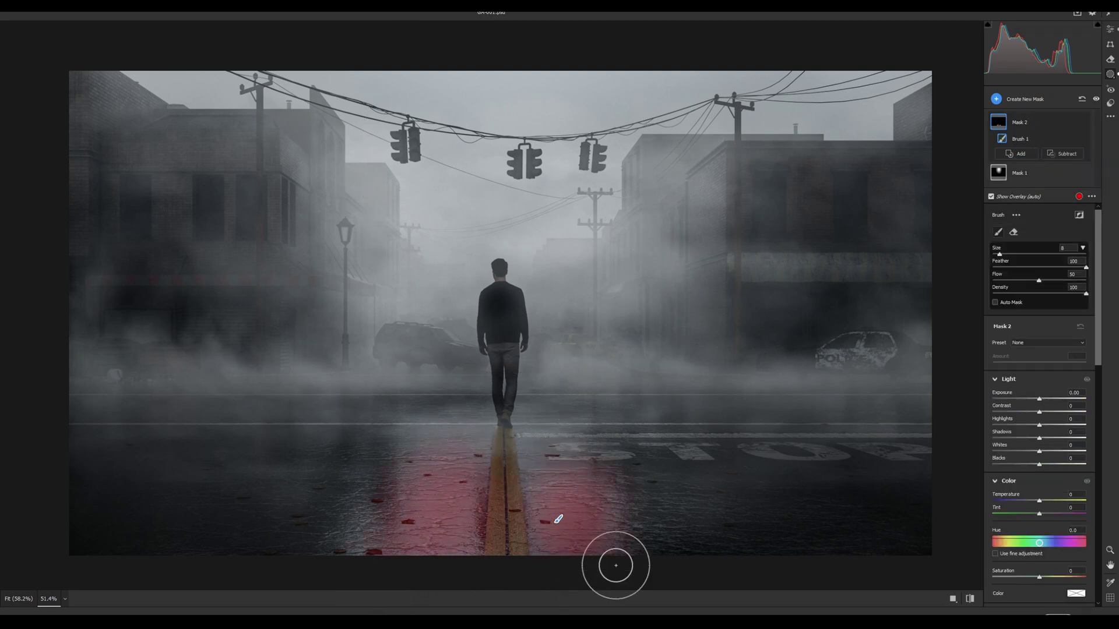
{"action": "left_click_drag", "start_coordinate": [1039, 400], "coordinate": [1049, 403]}
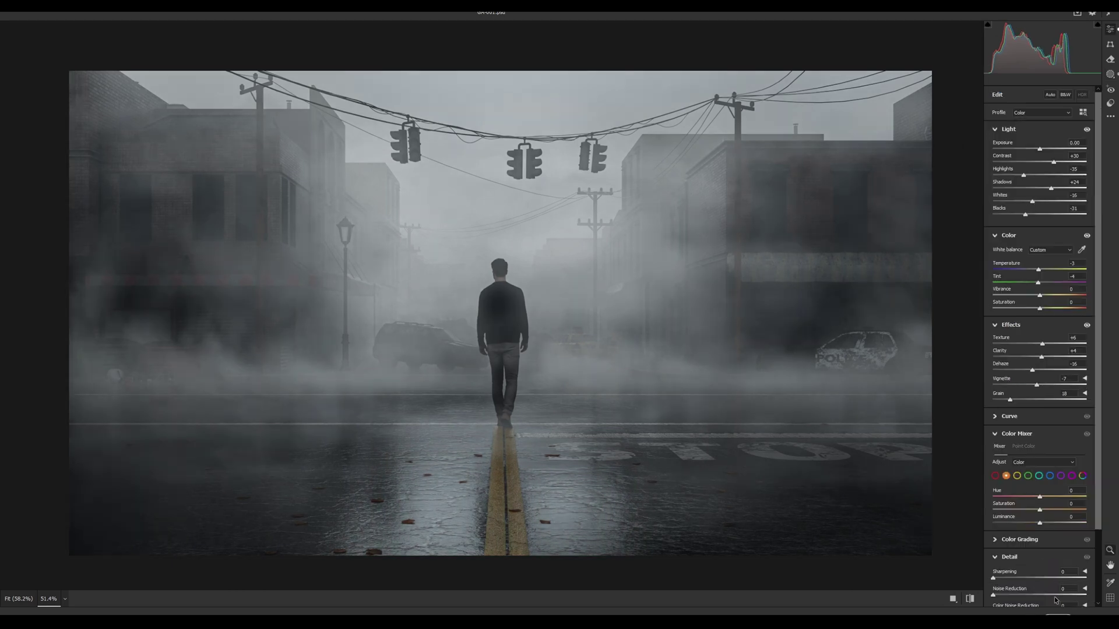
{"action": "left_click", "coordinate": [1075, 612]}
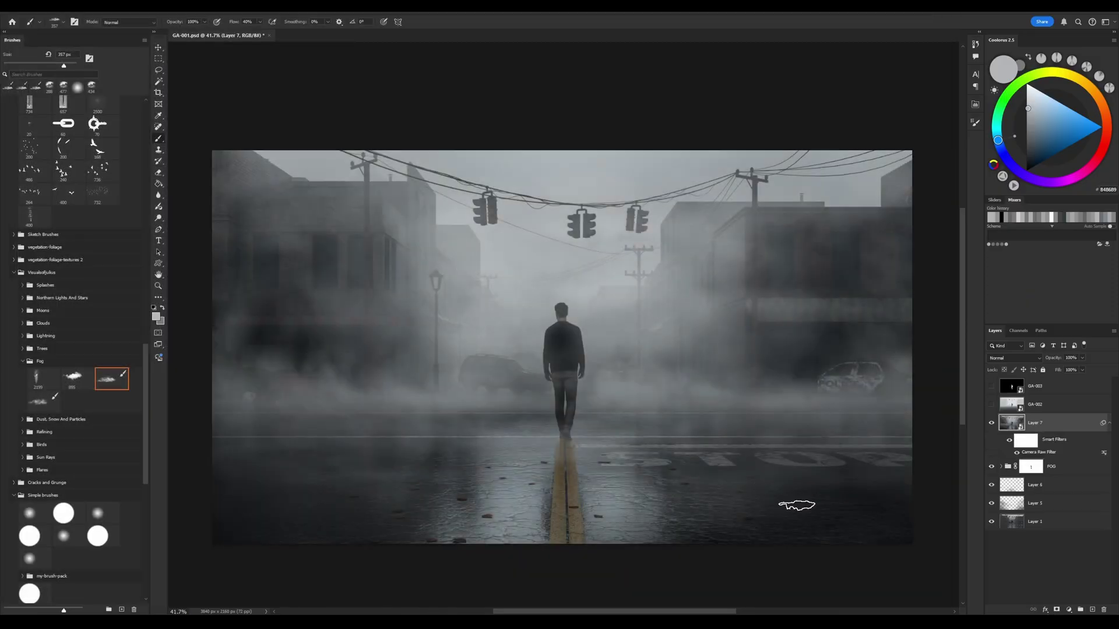
Compare the image with and without the graded Layer 7, leaving that layer hidden
{"action": "left_click", "coordinate": [992, 424]}
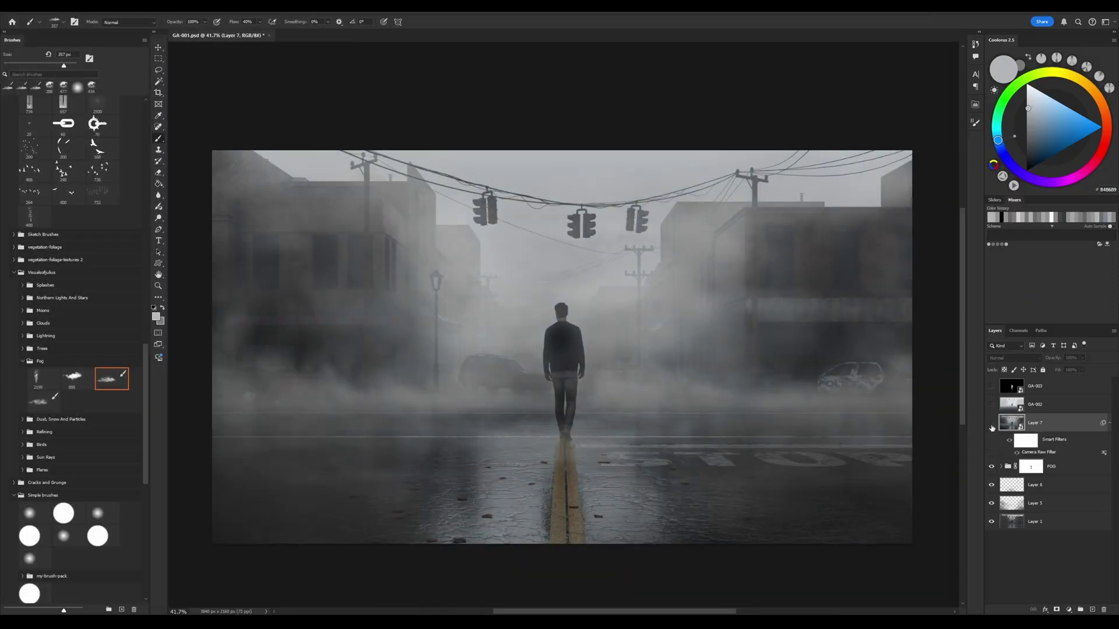
{"action": "left_click", "coordinate": [990, 426]}
{"action": "left_click", "coordinate": [991, 425]}
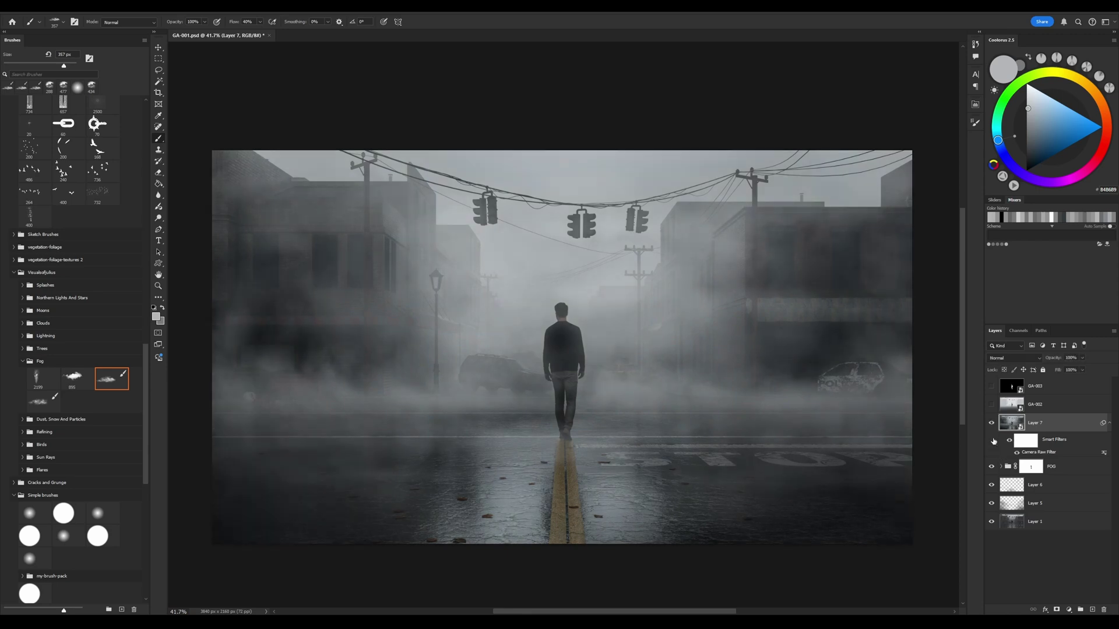
{"action": "left_click", "coordinate": [991, 424]}
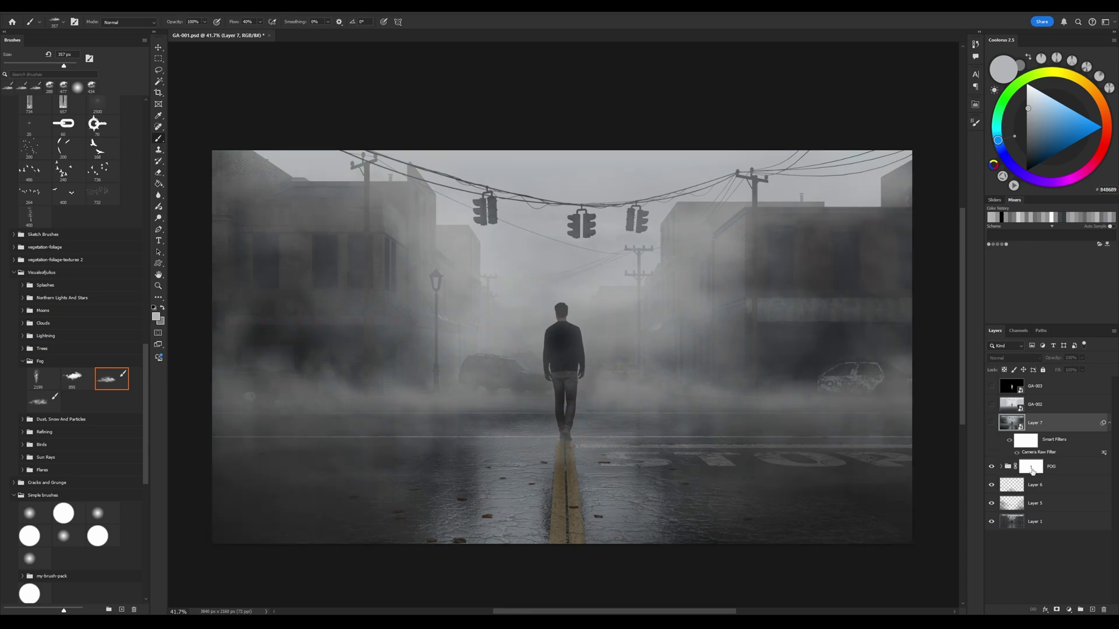
Load the man's silhouette from the GA-003 matte through its channels as a selection, and hide the matte layer
{"action": "left_click", "coordinate": [1031, 468]}
{"action": "left_click", "coordinate": [992, 387]}
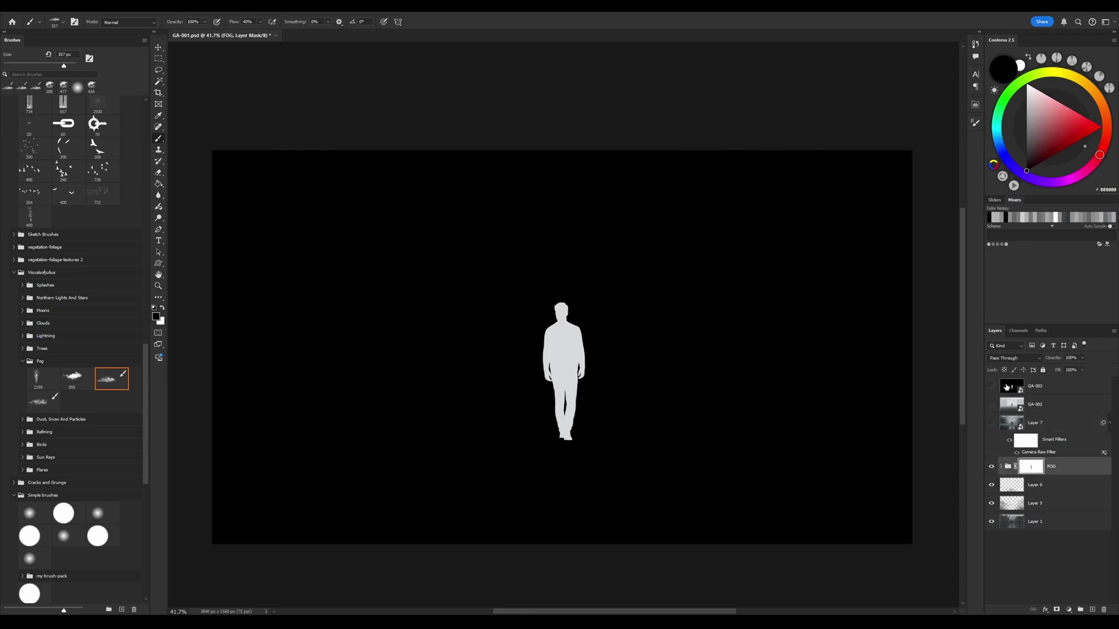
{"action": "left_click", "coordinate": [992, 387]}
{"action": "left_click", "coordinate": [992, 387]}
{"action": "left_click", "coordinate": [1043, 390]}
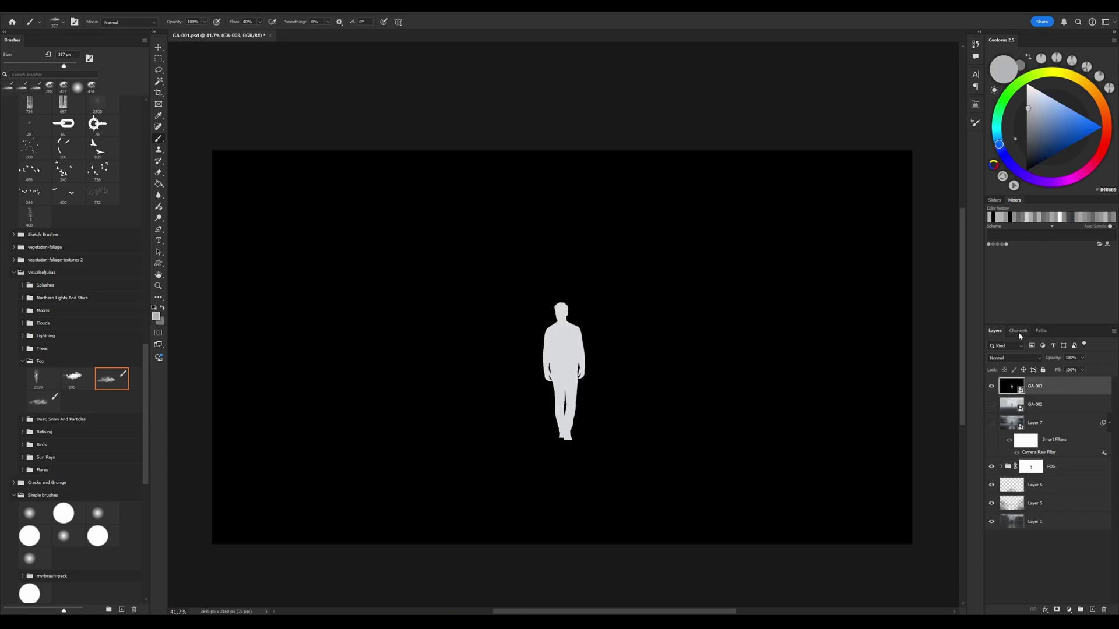
{"action": "left_click", "coordinate": [1019, 331]}
{"action": "left_click", "coordinate": [995, 332]}
{"action": "left_click", "coordinate": [991, 387]}
Paint black on the FOG group's mask over the man's legs within the selection, and deselect
{"action": "key", "text": "z"}
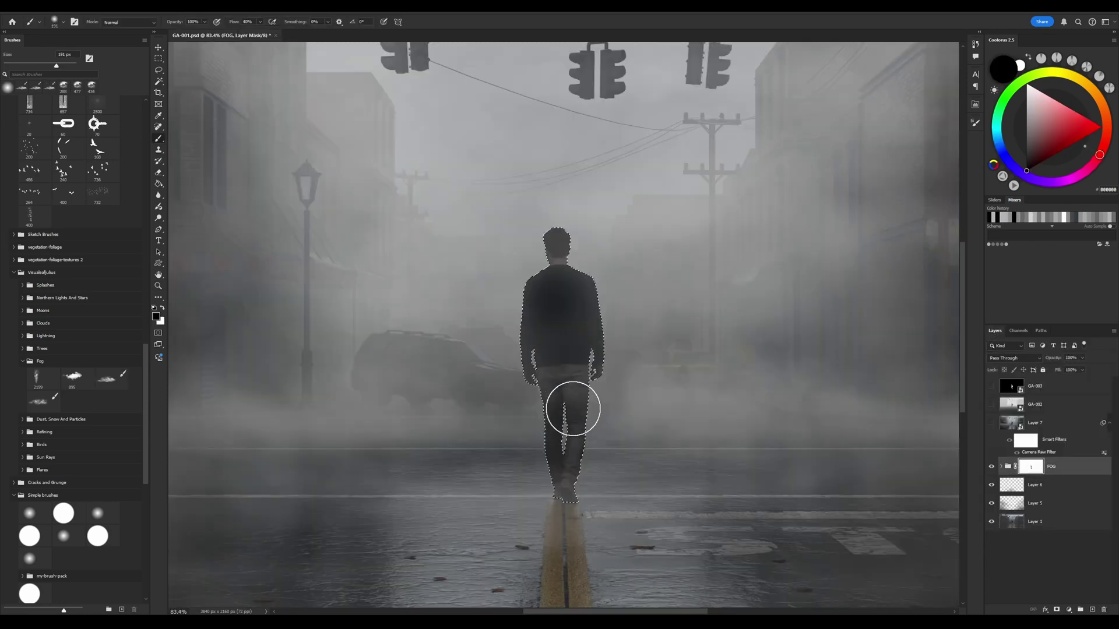
{"action": "mouse_move", "coordinate": [573, 409]}
{"action": "left_mouse_down"}
{"action": "mouse_move", "coordinate": [566, 488]}
{"action": "mouse_move", "coordinate": [567, 397]}
{"action": "mouse_move", "coordinate": [564, 425]}
{"action": "mouse_move", "coordinate": [551, 416]}
{"action": "mouse_move", "coordinate": [561, 302]}
{"action": "mouse_move", "coordinate": [556, 416]}
{"action": "mouse_move", "coordinate": [590, 399]}
{"action": "mouse_move", "coordinate": [557, 266]}
{"action": "mouse_move", "coordinate": [552, 340]}
{"action": "mouse_move", "coordinate": [588, 391]}
{"action": "left_mouse_up"}
{"action": "key", "text": "ctrl+d"}
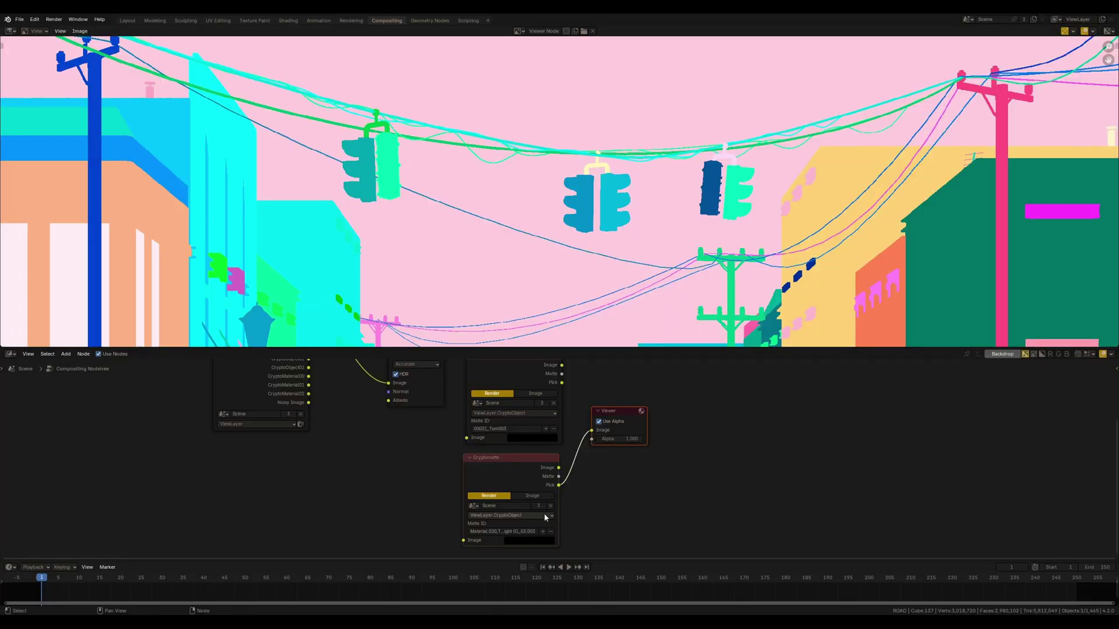
Connect the lower Cryptomatte's Matte output to the Viewer, remove the sky from the matte and add the hanging cable to it
{"action": "left_click_drag", "start_coordinate": [559, 477], "coordinate": [592, 430]}
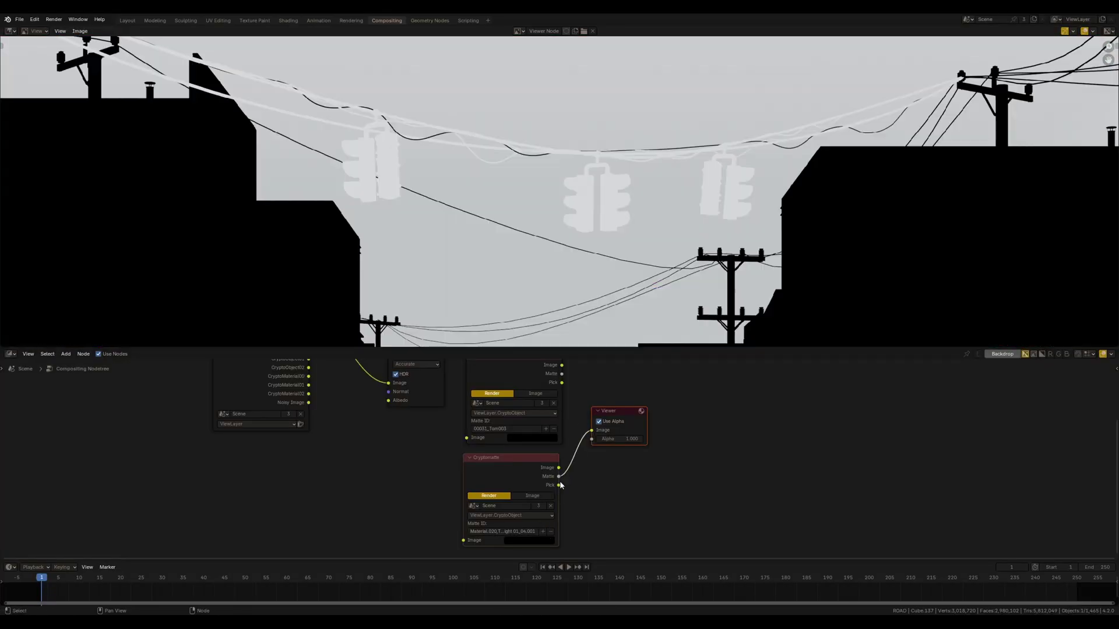
{"action": "left_click", "coordinate": [551, 531]}
{"action": "left_click", "coordinate": [589, 271]}
{"action": "left_click", "coordinate": [543, 532]}
{"action": "left_click", "coordinate": [431, 136]}
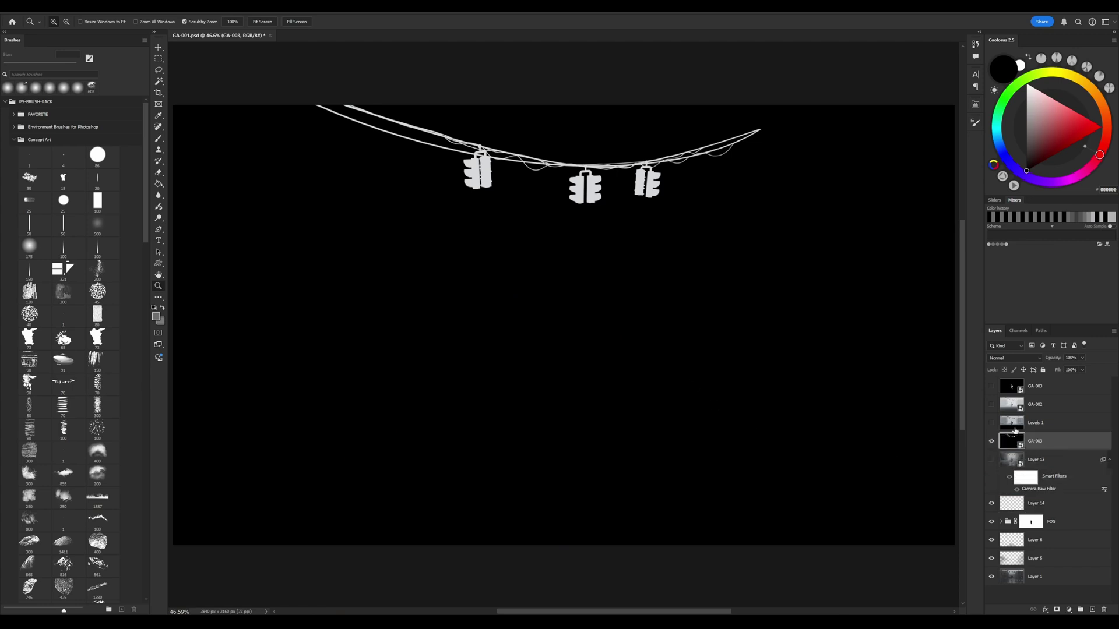
Load the traffic light and cable matte as a selection from its Blue channel
{"action": "left_click", "coordinate": [1018, 331]}
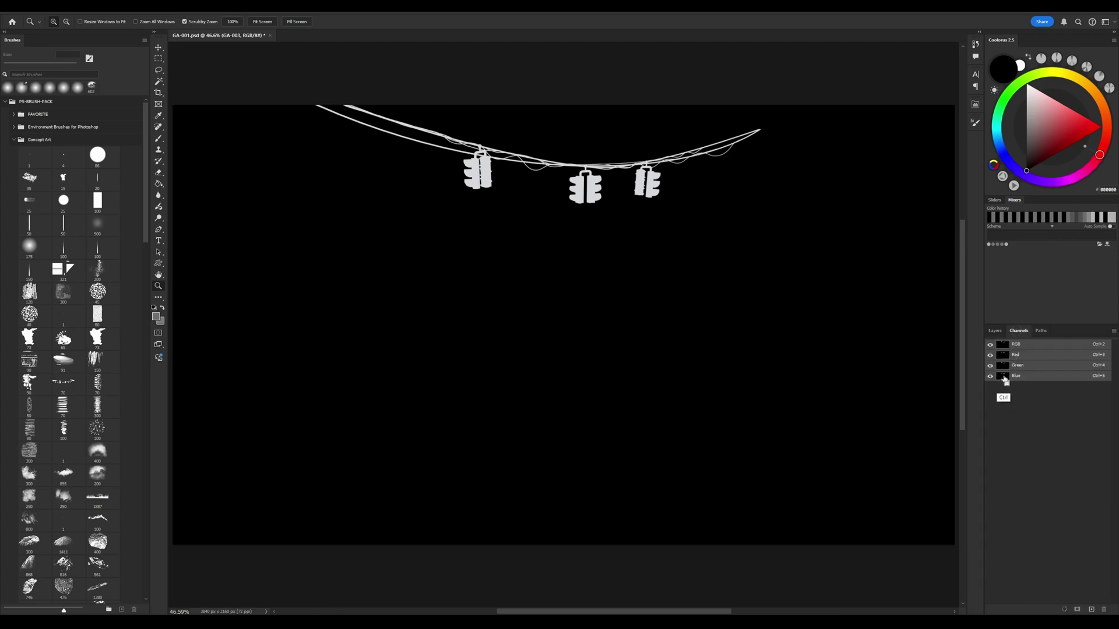
{"action": "left_click", "coordinate": [1003, 378], "text": "ctrl"}
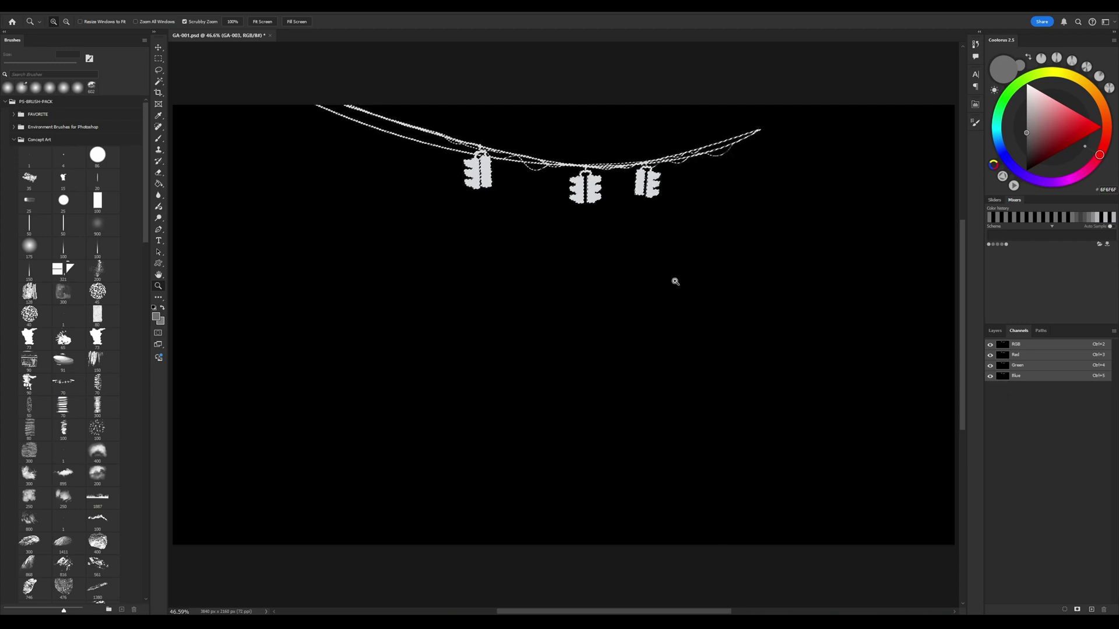
{"action": "left_click", "coordinate": [995, 331]}
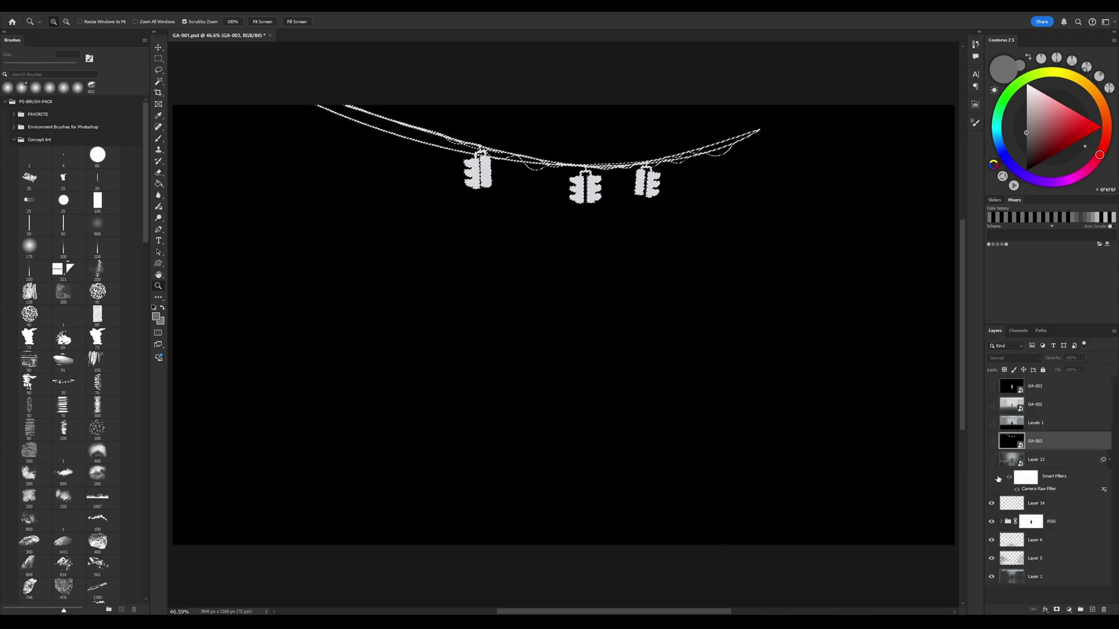
Paint black on the FOG group's mask over the selected traffic lights, reducing the brush to 75 px, and deselect
{"action": "left_click", "coordinate": [1032, 523]}
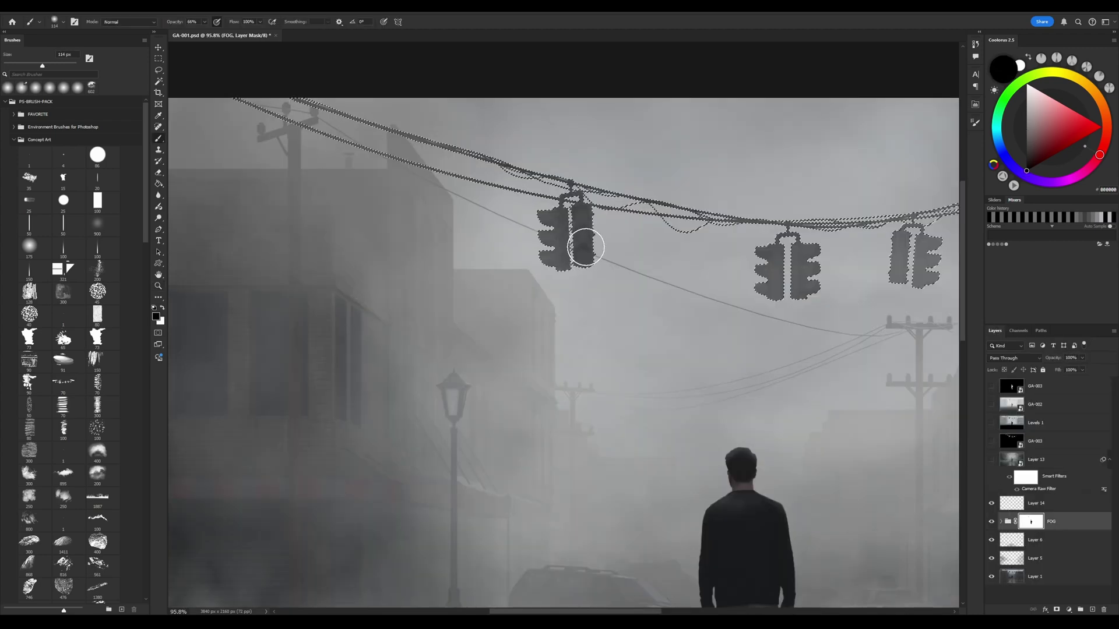
{"action": "mouse_move", "coordinate": [586, 247]}
{"action": "left_mouse_down"}
{"action": "mouse_move", "coordinate": [583, 217]}
{"action": "mouse_move", "coordinate": [586, 229]}
{"action": "left_mouse_up"}
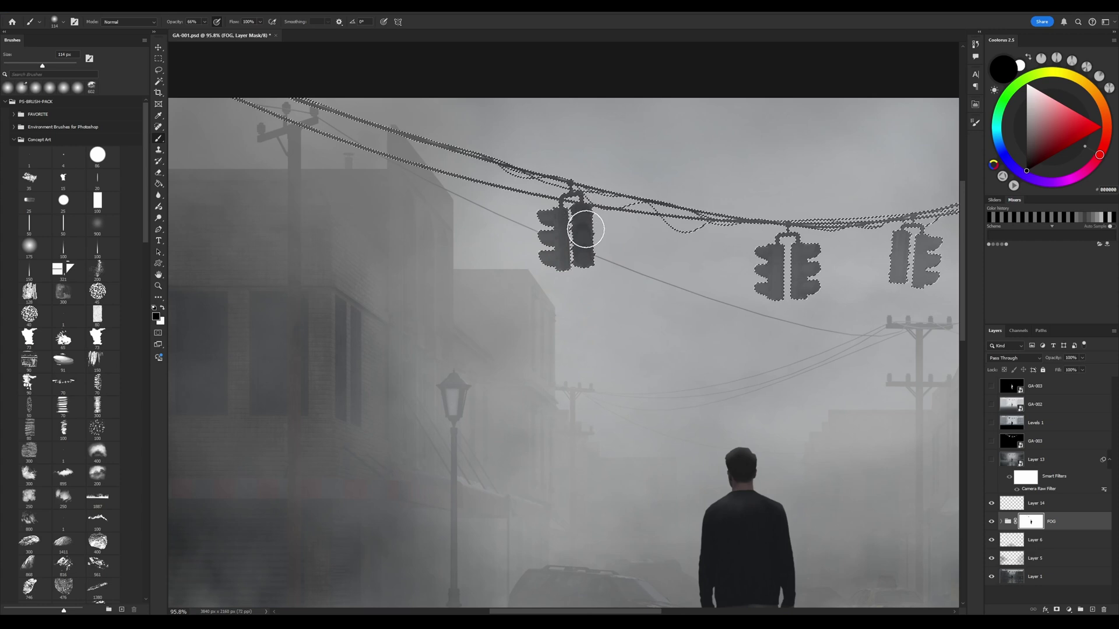
{"action": "right_click_drag", "start_coordinate": [559, 251], "coordinate": [548, 250], "text": "alt"}
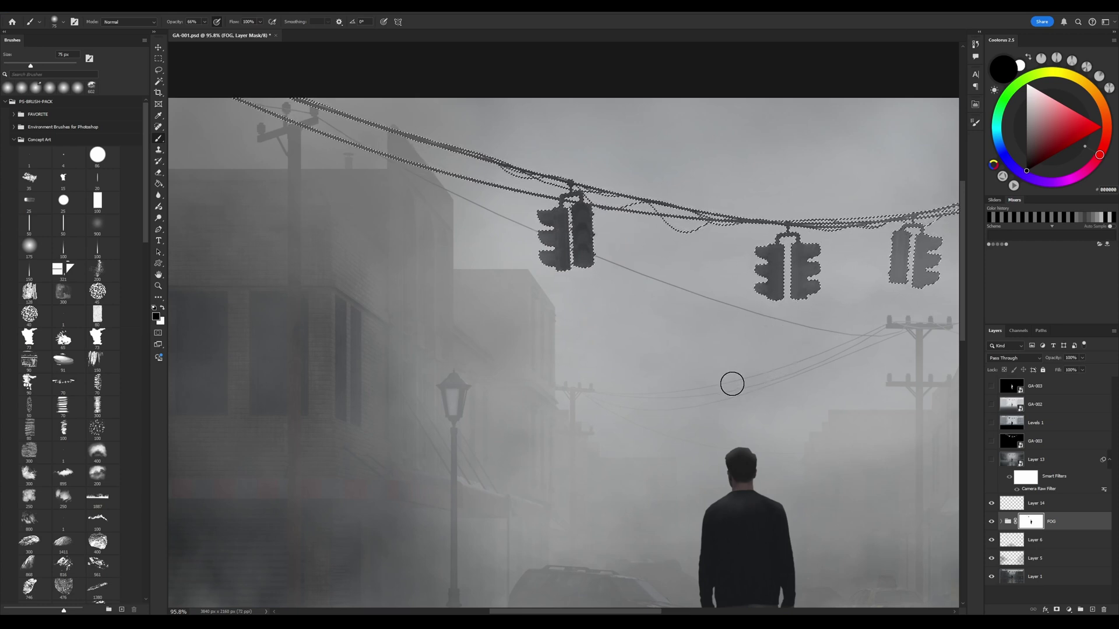
{"action": "key", "text": "ctrl+d"}
{"action": "key", "text": "z"}
{"action": "left_click_drag", "start_coordinate": [718, 354], "coordinate": [607, 366]}
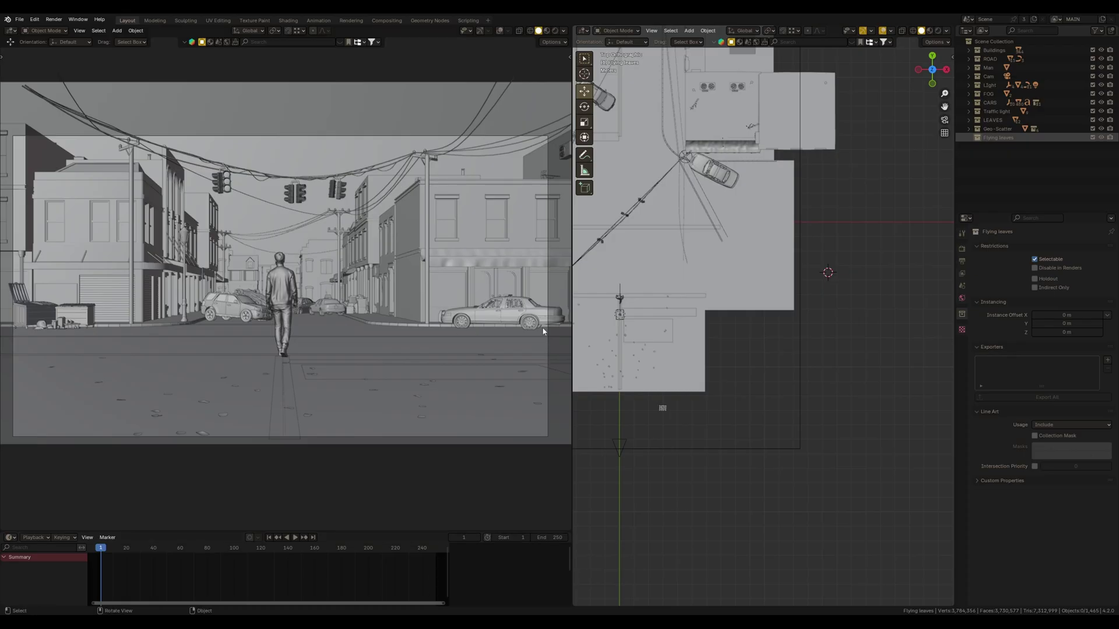
Add a plane to the Flying leaves collection, rotate it 90° about Y and move it along X toward the street
{"action": "middle_click_drag", "start_coordinate": [259, 347], "coordinate": [289, 354], "text": "shift"}
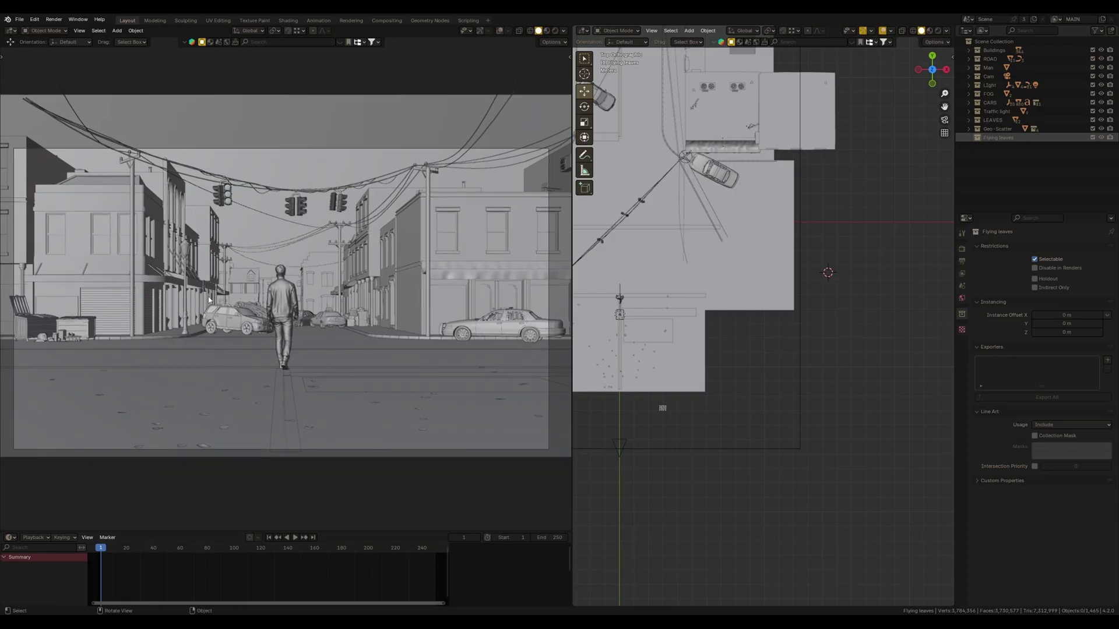
{"action": "middle_click_drag", "start_coordinate": [792, 322], "coordinate": [802, 348], "text": "shift"}
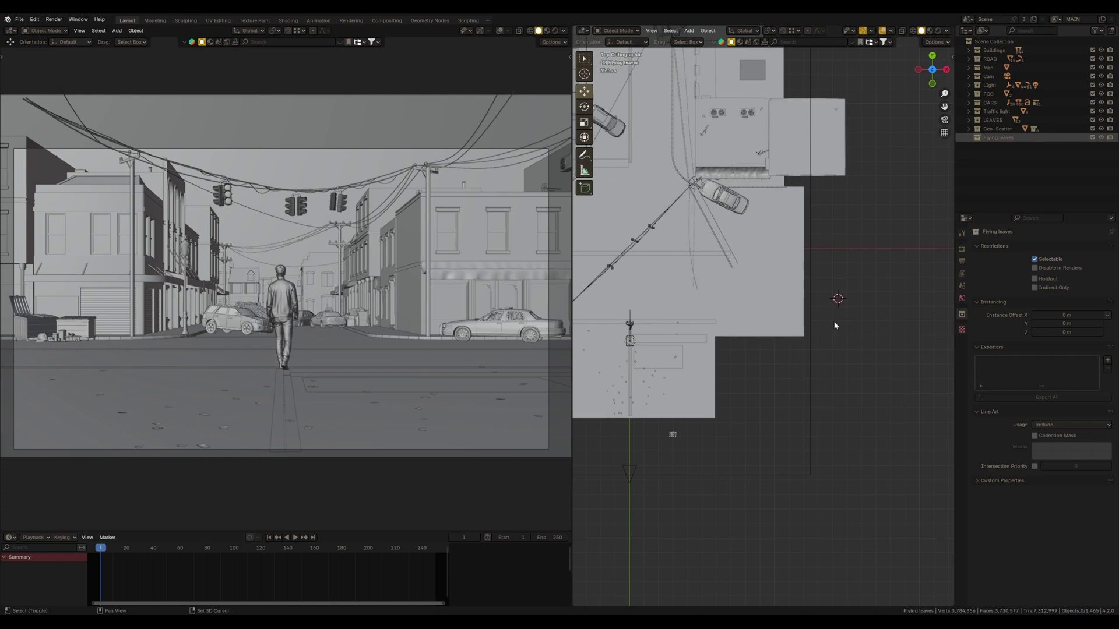
{"action": "key", "text": "shift+a"}
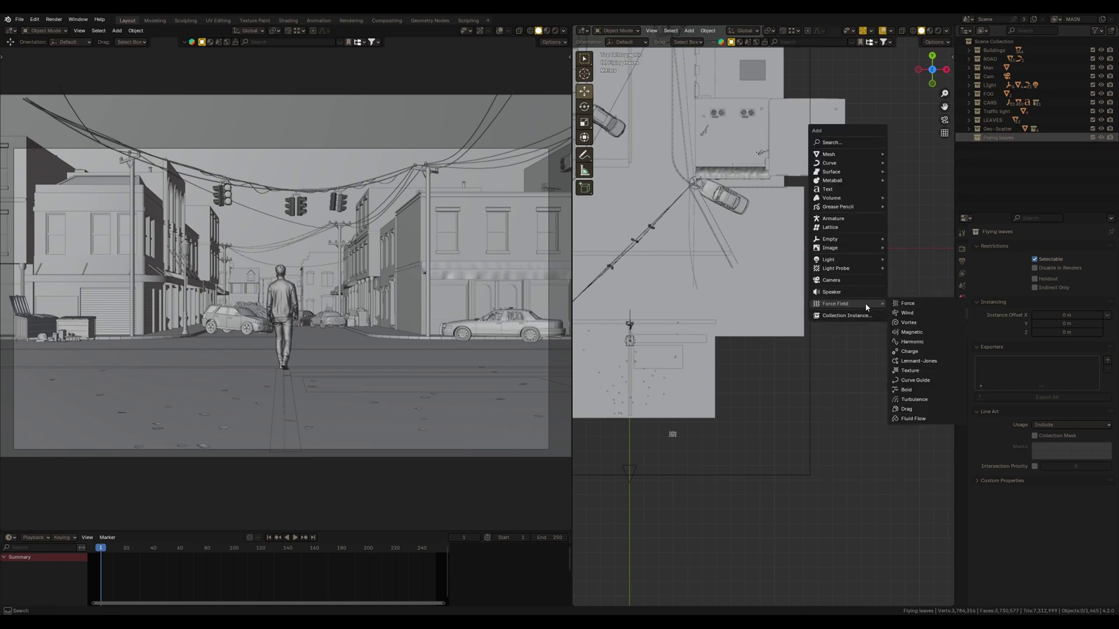
{"action": "left_click", "coordinate": [903, 154]}
{"action": "middle_click_drag", "start_coordinate": [834, 329], "coordinate": [868, 312]}
{"action": "type", "text": "ry90"}
{"action": "key", "text": "Return"}
{"action": "left_click_drag", "start_coordinate": [829, 343], "coordinate": [719, 363]}
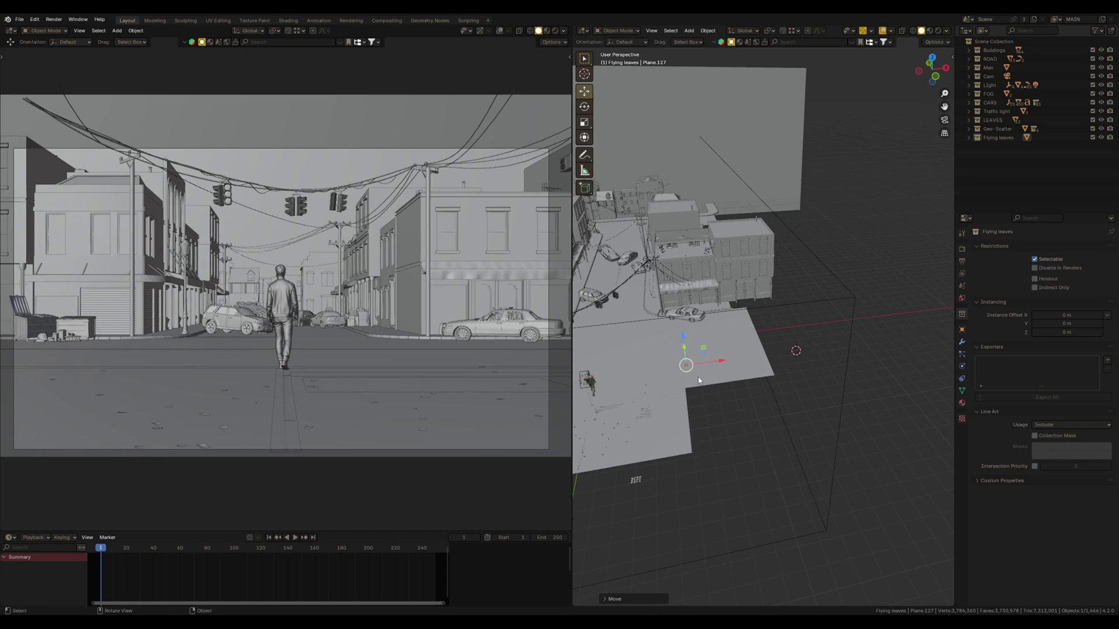
Scale the plane down along Z, adjust its height and apply its object transform
{"action": "middle_click_drag", "start_coordinate": [703, 379], "coordinate": [829, 355]}
{"action": "key", "text": "s"}
{"action": "key", "text": "z"}
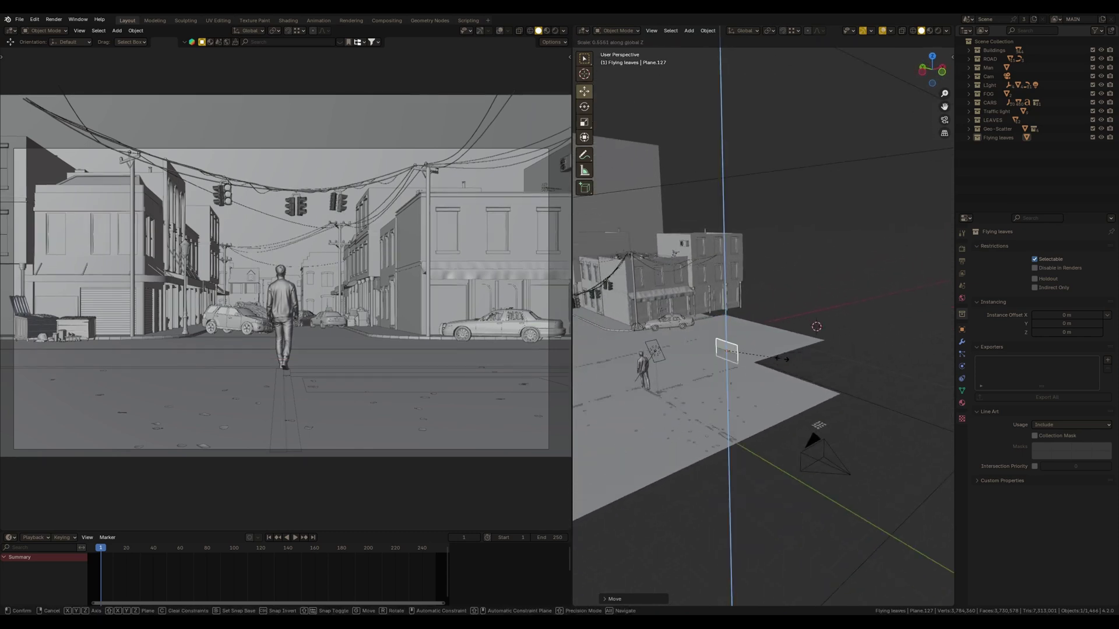
{"action": "left_click", "coordinate": [762, 359]}
{"action": "middle_click_drag", "start_coordinate": [758, 357], "coordinate": [730, 303], "text": "ctrl"}
{"action": "key", "text": "g"}
{"action": "key", "text": "z"}
Add Wind and Turbulence force fields beside the street, moving the Turbulence field along X away from the Wind field
{"action": "key", "text": "shift+a"}
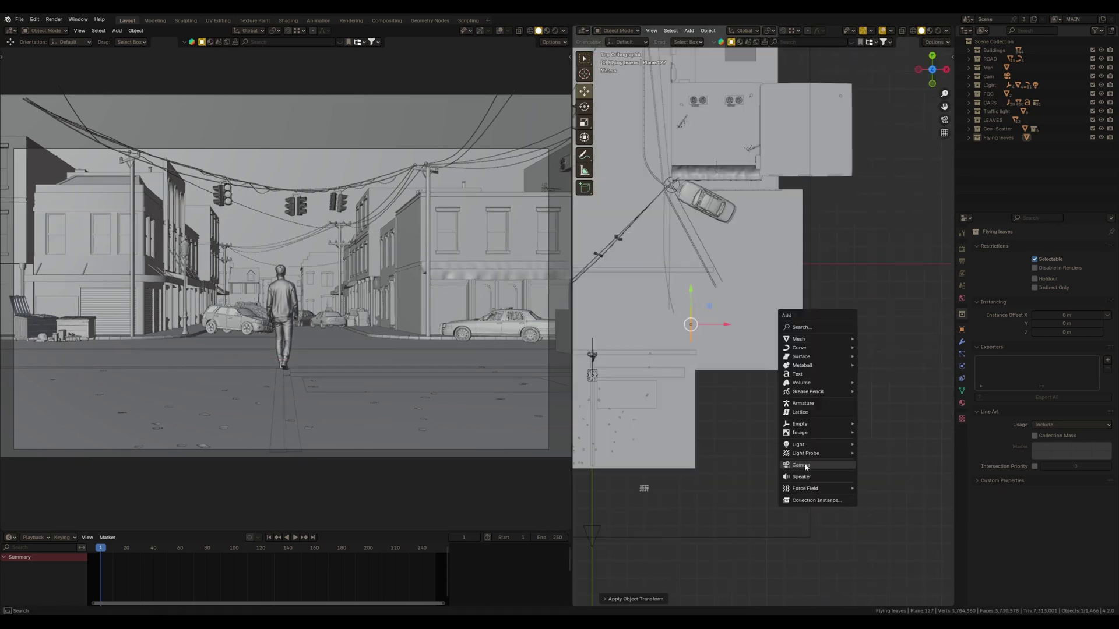
{"action": "mouse_move", "coordinate": [808, 487]}
{"action": "left_click", "coordinate": [876, 384]}
{"action": "key", "text": "shift+a"}
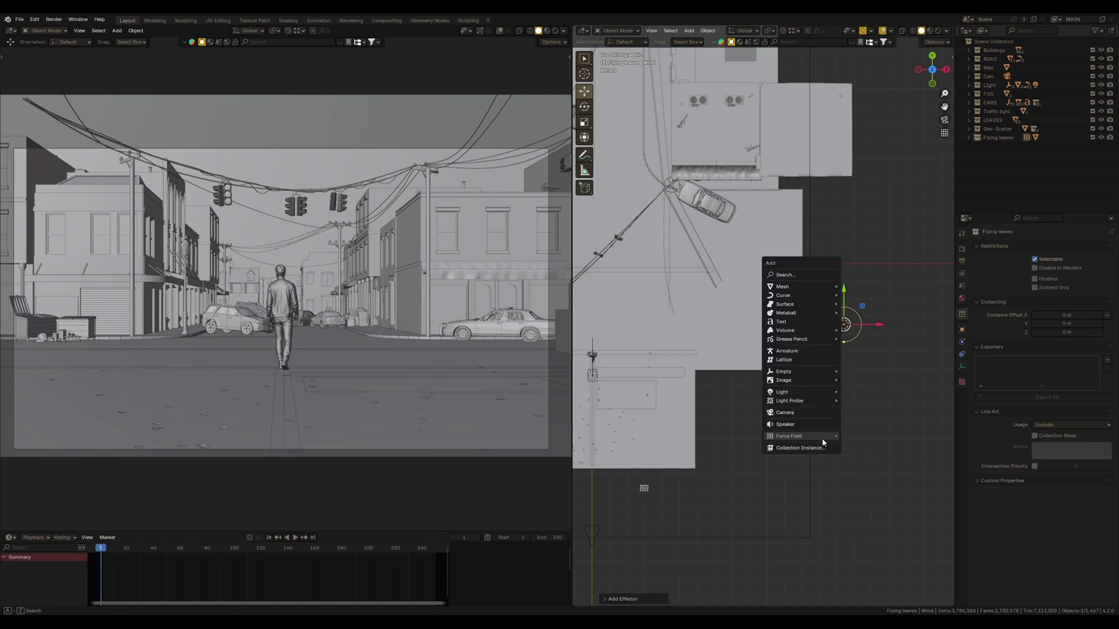
{"action": "mouse_move", "coordinate": [822, 439]}
{"action": "left_click", "coordinate": [882, 530]}
{"action": "middle_click_drag", "start_coordinate": [856, 356], "coordinate": [816, 404], "text": "shift"}
{"action": "left_click_drag", "start_coordinate": [843, 372], "coordinate": [879, 373]}
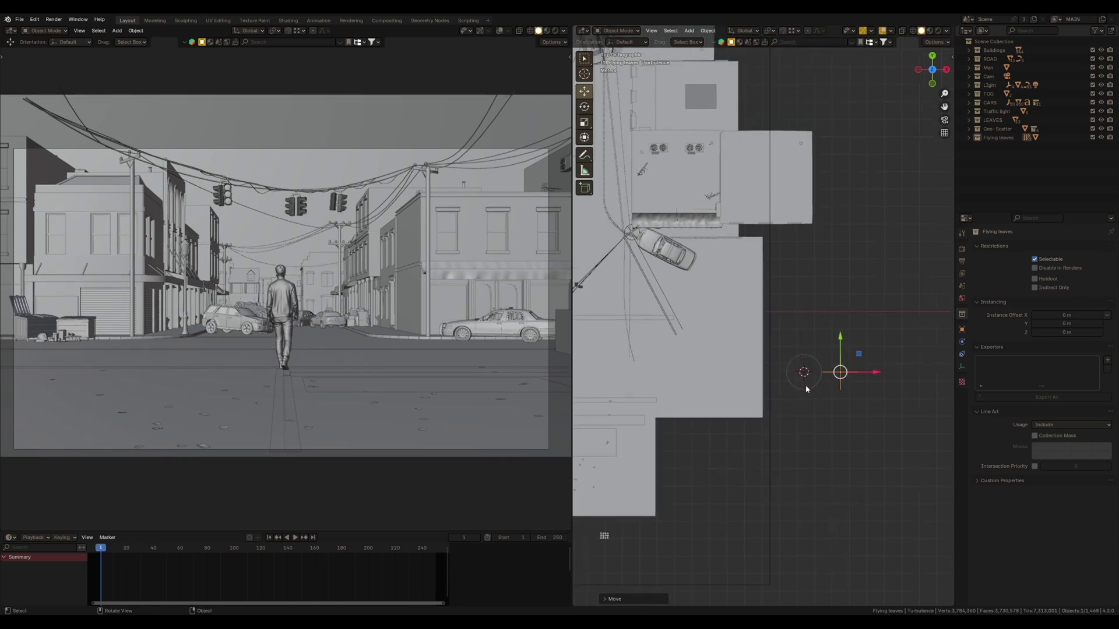
Rotate the Wind force field in front view so it blows toward the street, and reposition it slightly
{"action": "left_click", "coordinate": [807, 389]}
{"action": "middle_click_drag", "start_coordinate": [807, 389], "coordinate": [837, 255], "text": "alt"}
{"action": "scroll", "coordinate": [836, 255], "scroll_direction": "up", "scroll_amount": 1}
{"action": "key", "text": "r"}
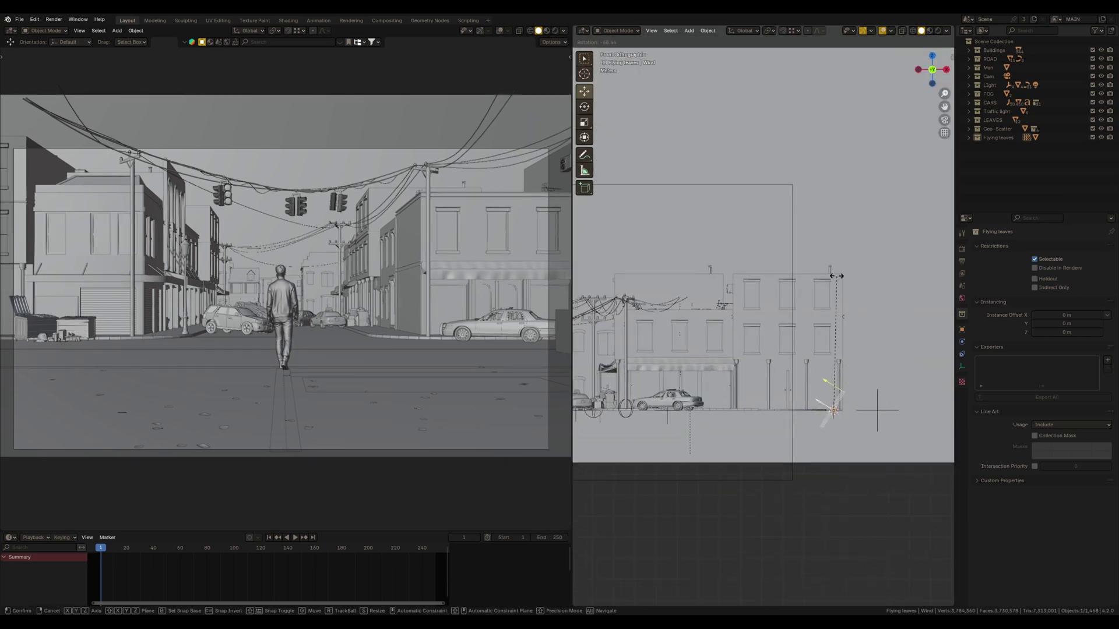
{"action": "left_click", "coordinate": [795, 305]}
{"action": "key", "text": "g"}
{"action": "left_click", "coordinate": [830, 369]}
Raise the Turbulence force field slightly along Z and add an emitter particle system to the upright plane
{"action": "left_click", "coordinate": [877, 420]}
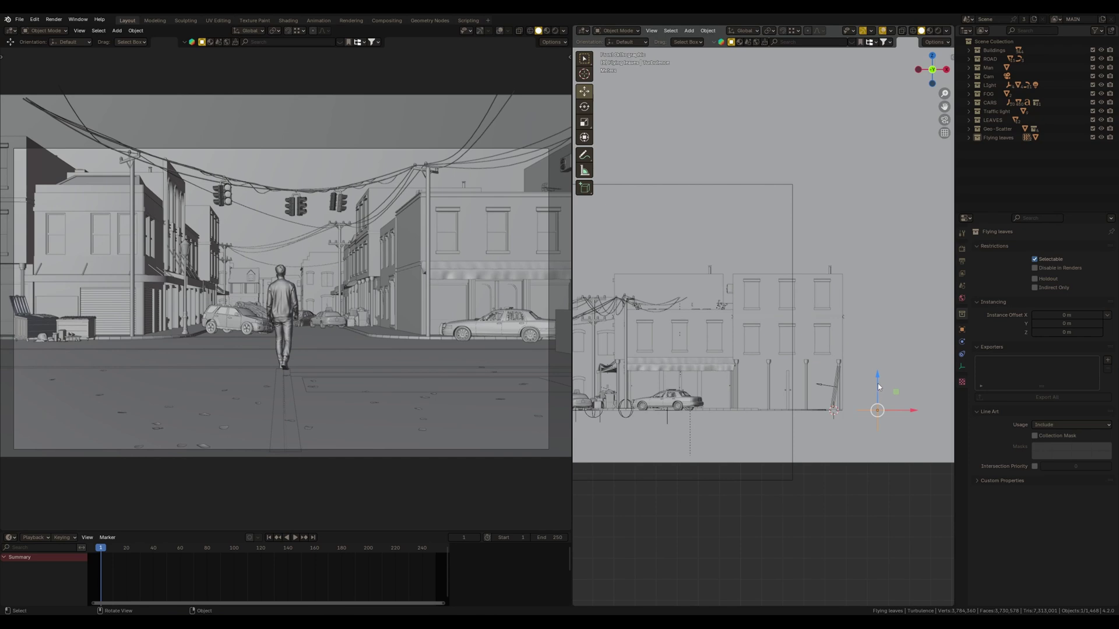
{"action": "left_click_drag", "start_coordinate": [877, 375], "coordinate": [878, 353]}
{"action": "middle_click_drag", "start_coordinate": [878, 353], "coordinate": [802, 388]}
{"action": "left_click", "coordinate": [830, 376]}
{"action": "left_click", "coordinate": [962, 354]}
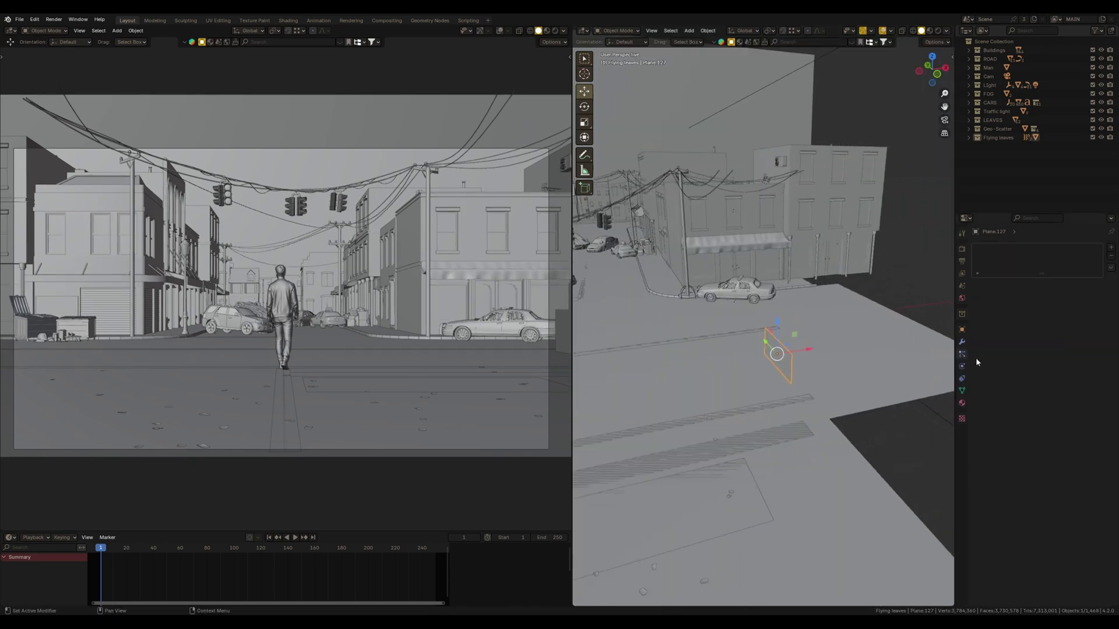
{"action": "left_click", "coordinate": [1110, 248]}
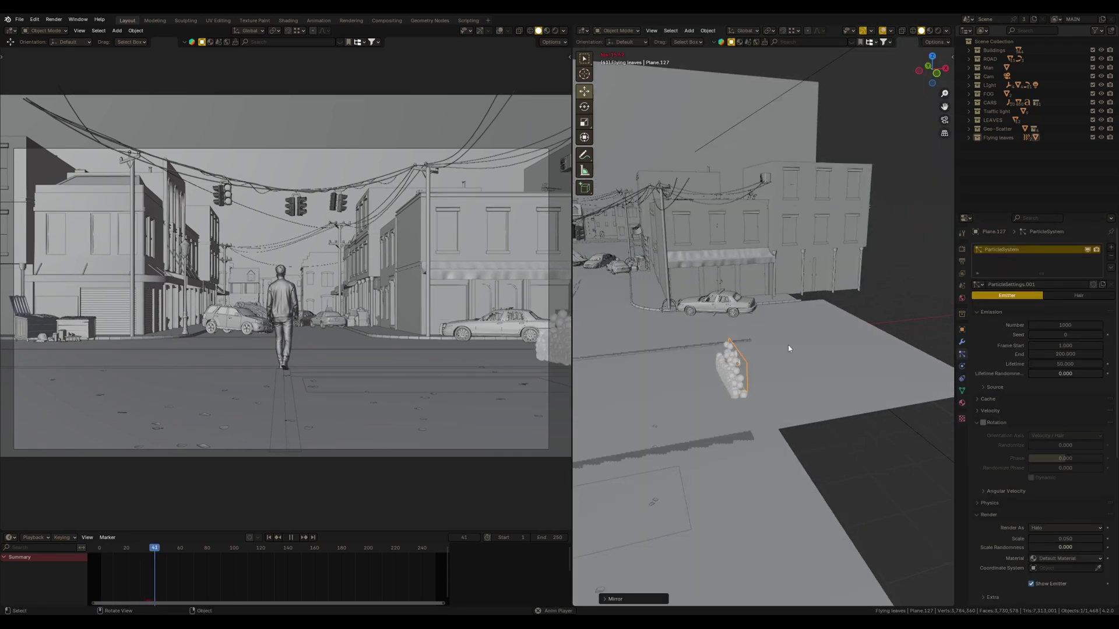
{"action": "mouse_move", "coordinate": [786, 378]}
{"action": "middle_mouse_down"}
{"action": "mouse_move", "coordinate": [803, 377]}
{"action": "mouse_move", "coordinate": [786, 395]}
{"action": "middle_mouse_up"}
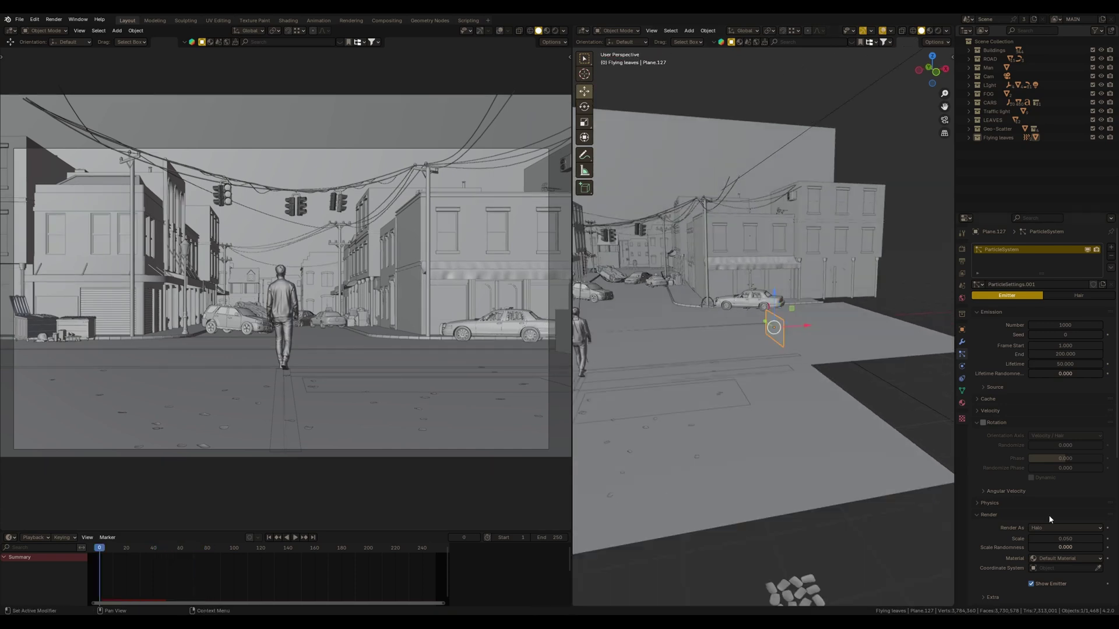
Set the particle system's gravity field weight to 0.1 and play the simulation
{"action": "middle_click_drag", "start_coordinate": [1049, 516], "coordinate": [1043, 493]}
{"action": "scroll", "coordinate": [1043, 492], "scroll_direction": "down", "scroll_amount": 4}
{"action": "double_click", "coordinate": [1079, 416]}
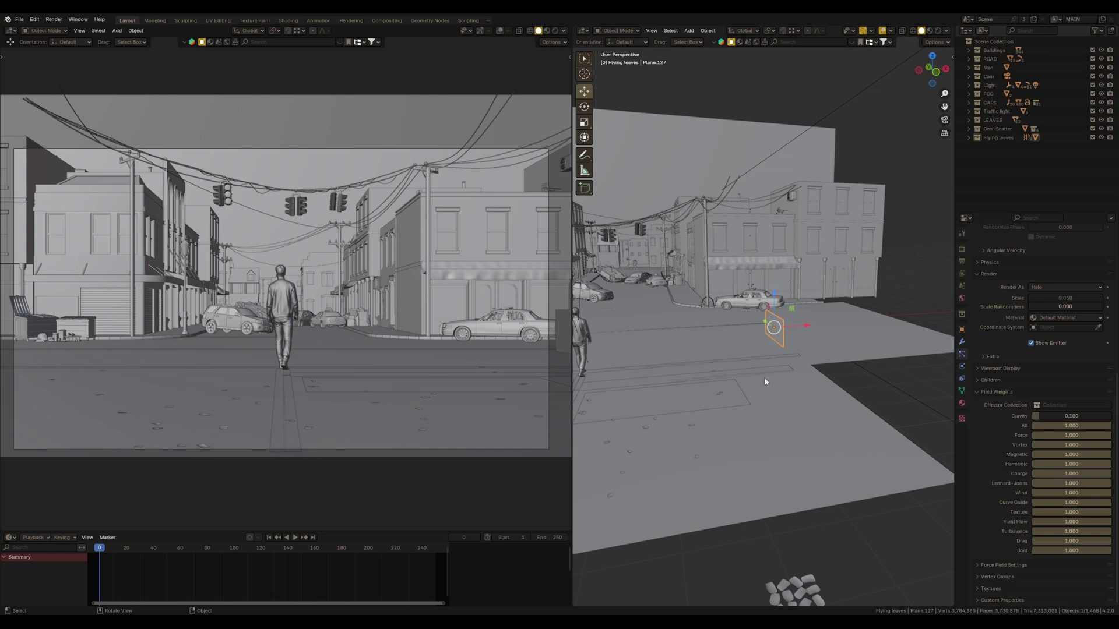
{"action": "middle_click_drag", "start_coordinate": [765, 381], "coordinate": [775, 392]}
{"action": "key", "text": "space"}
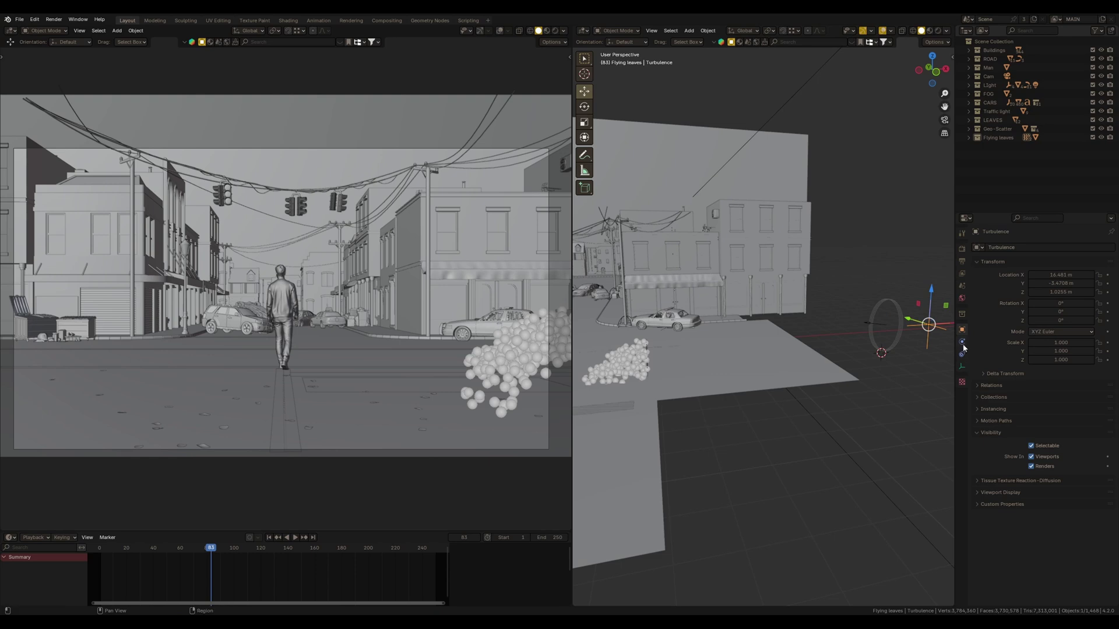
Test the Turbulence field at strength 50, reduce it to 20 and replay the simulation from the first frame
{"action": "left_click", "coordinate": [962, 342]}
{"action": "left_click", "coordinate": [1061, 315]}
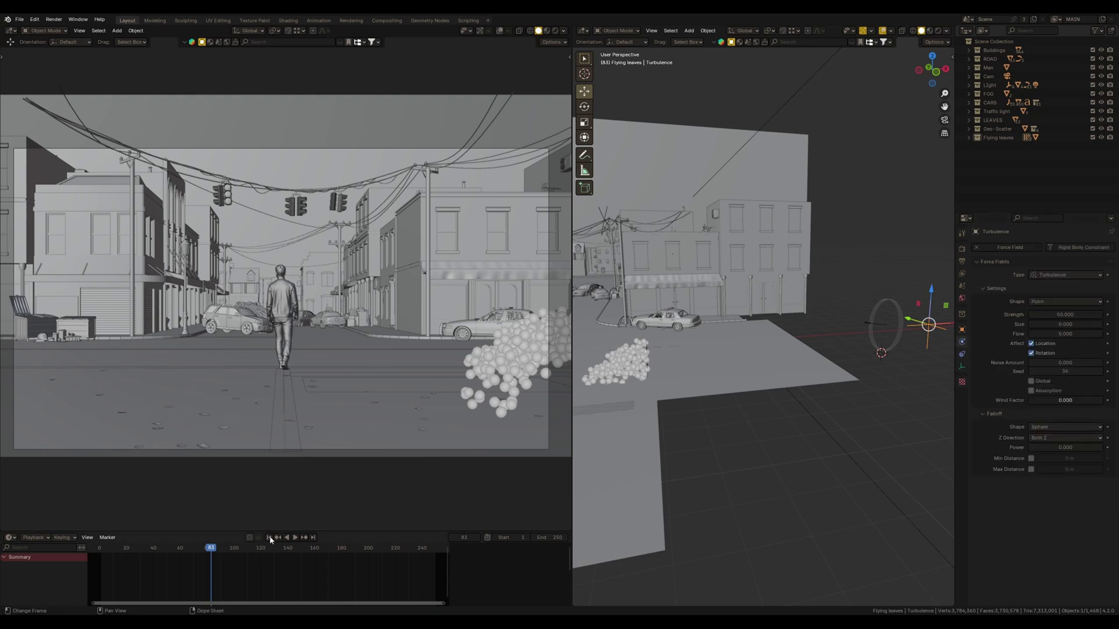
{"action": "left_click", "coordinate": [268, 537]}
{"action": "key", "text": "space"}
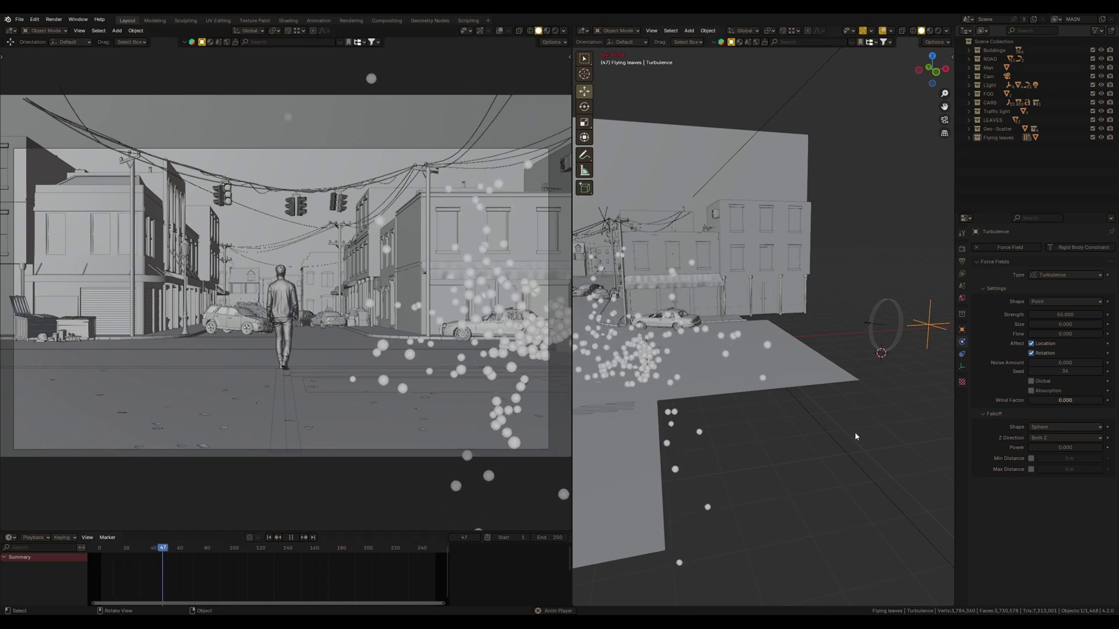
{"action": "key", "text": "space"}
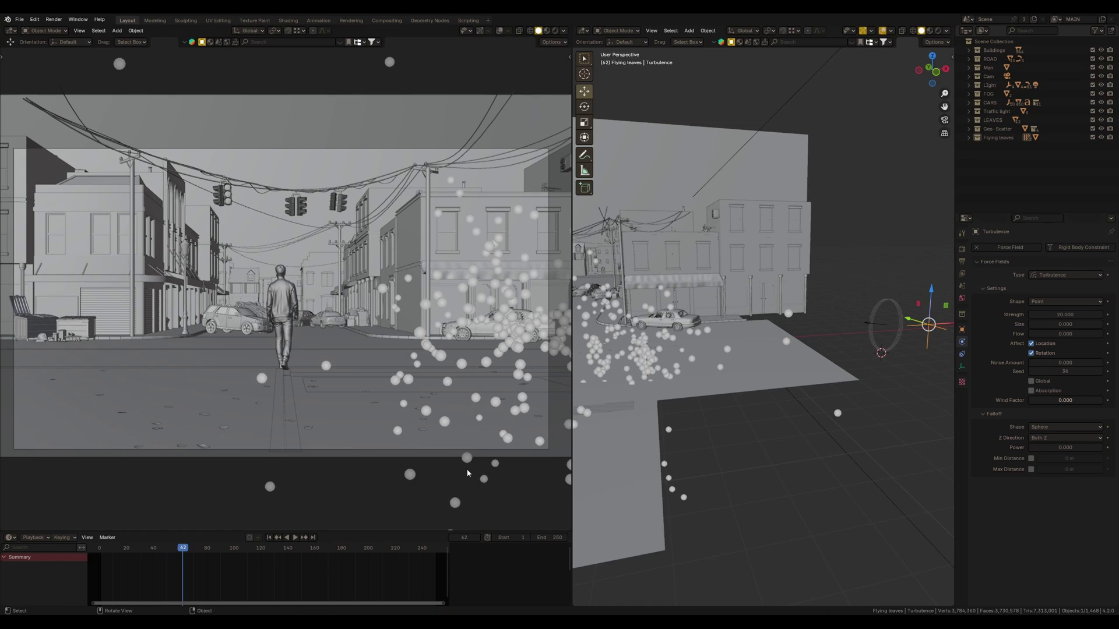
{"action": "left_click", "coordinate": [268, 537]}
{"action": "key", "text": "space"}
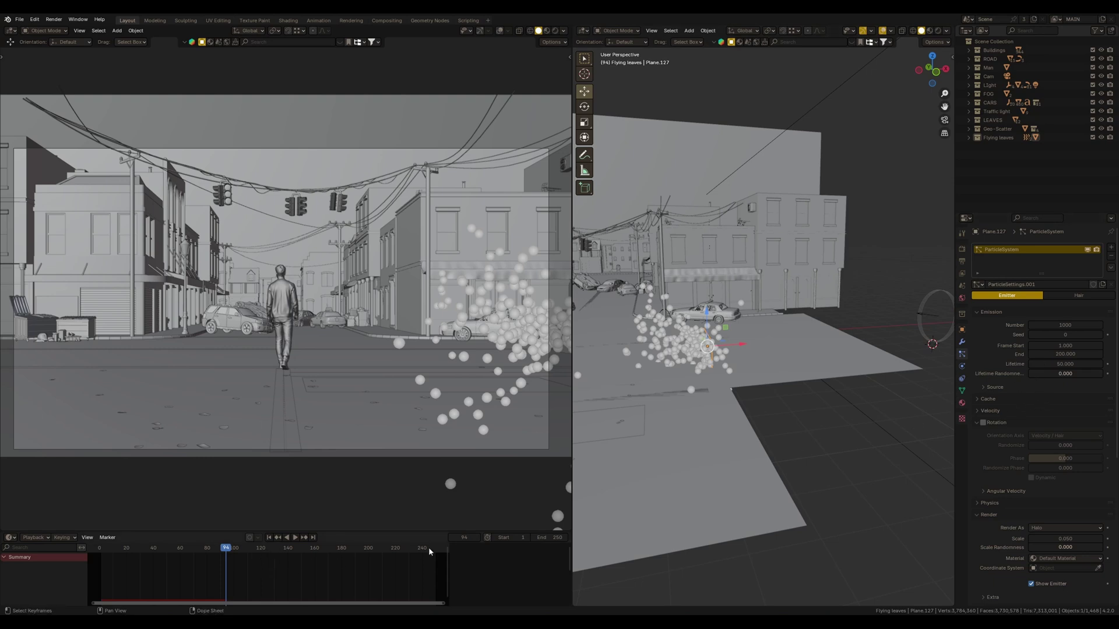
Set the particle lifetime to 250 and the emission frame start to -150, and replay the simulation from the beginning
{"action": "left_click", "coordinate": [1091, 361]}
{"action": "type", "text": "250"}
{"action": "key", "text": "Return"}
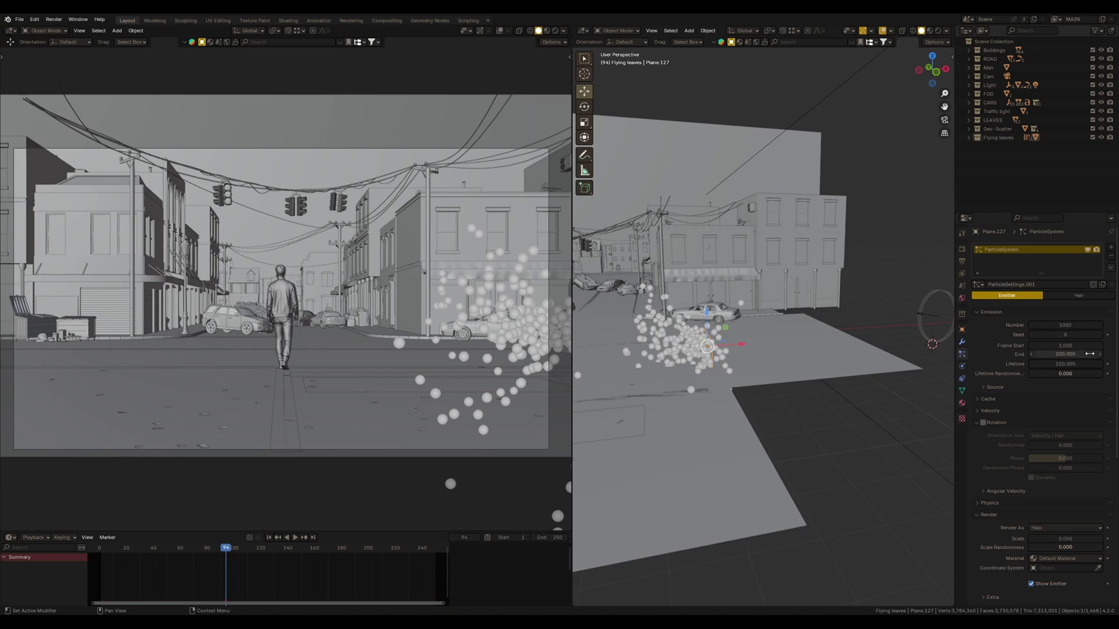
{"action": "left_click", "coordinate": [1059, 347]}
{"action": "type", "text": "-150"}
{"action": "key", "text": "Return"}
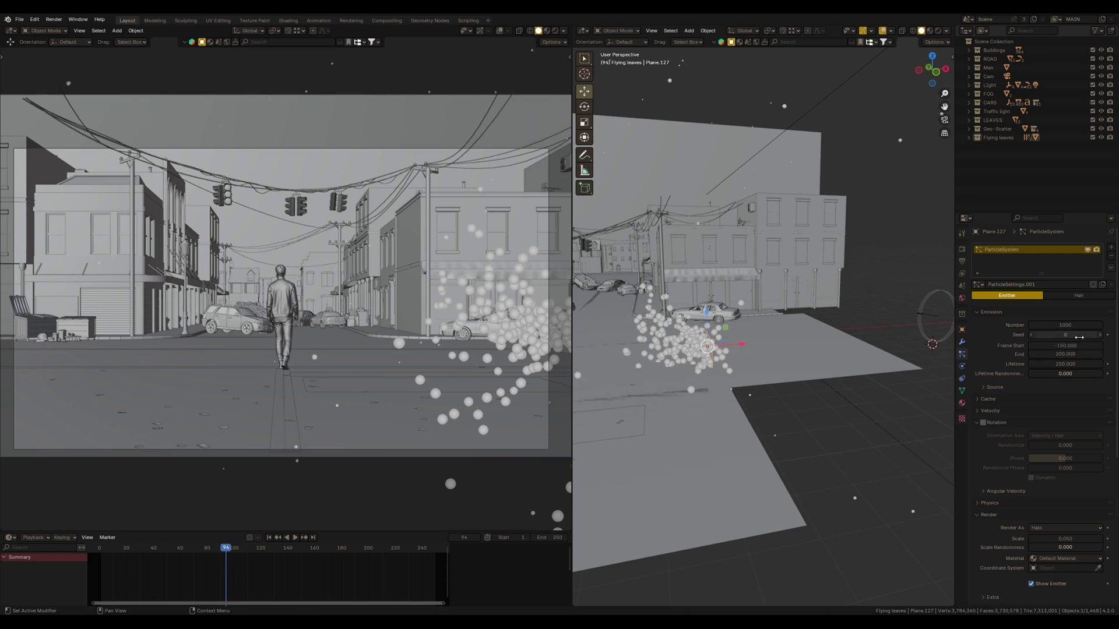
{"action": "left_click_drag", "start_coordinate": [226, 551], "coordinate": [105, 556]}
{"action": "key", "text": "space"}
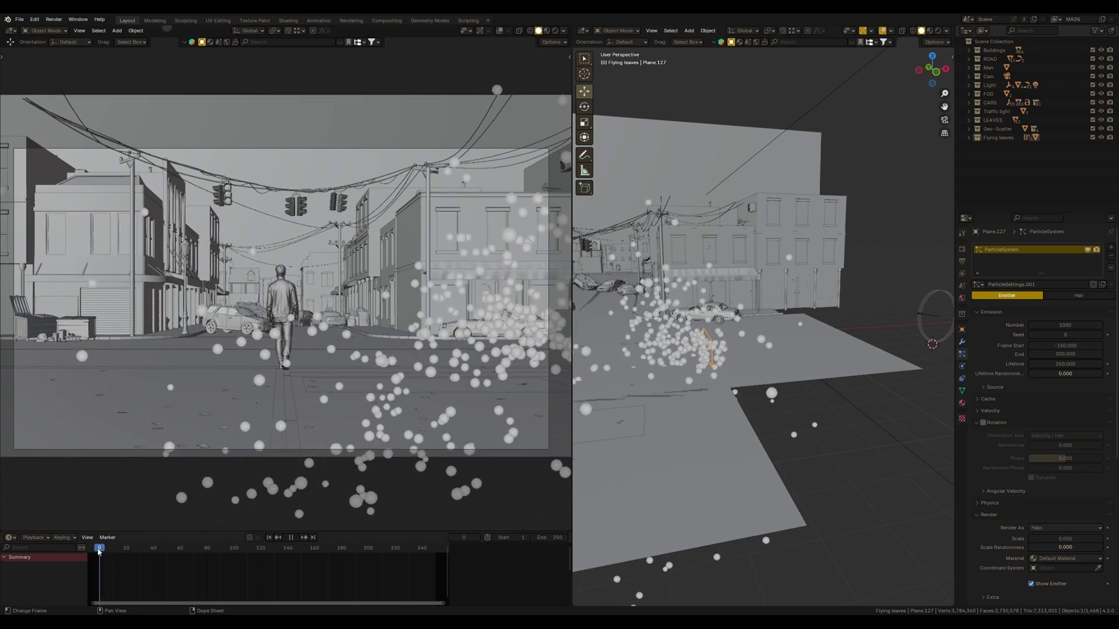
{"action": "key", "text": "space"}
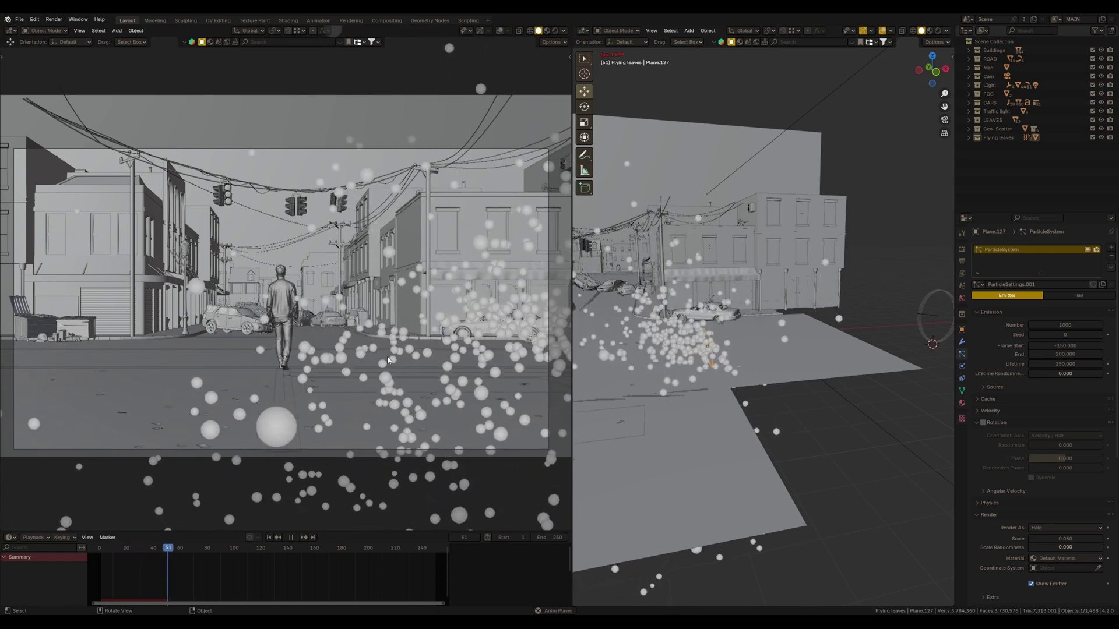
{"action": "key", "text": "space"}
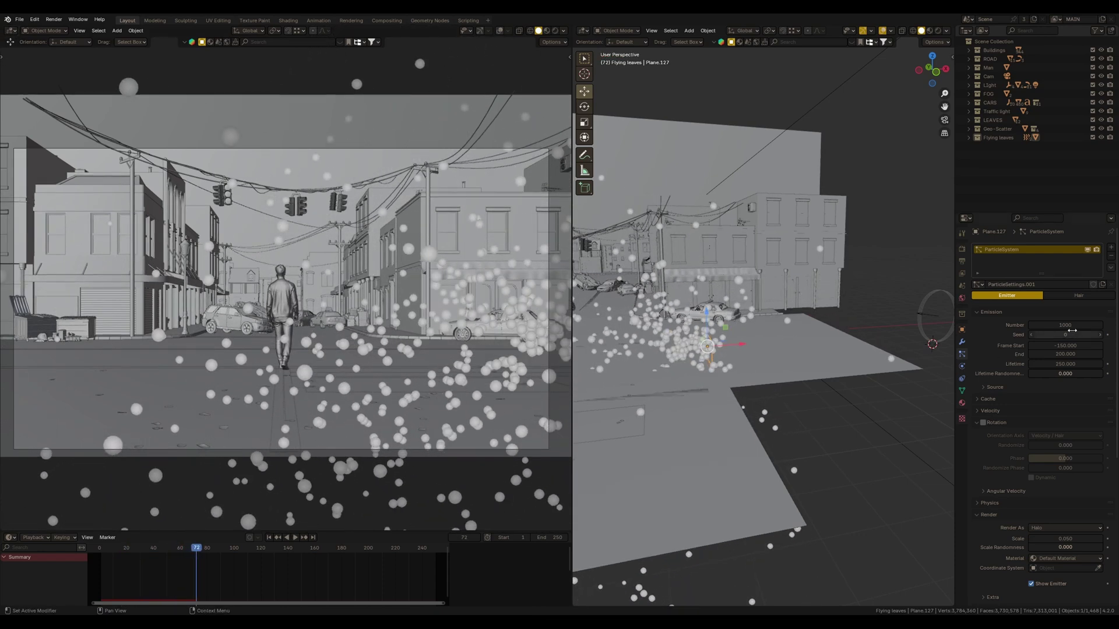
Set the number of emitted particles to 100 and replay the simulation from the first frame
{"action": "left_click", "coordinate": [1078, 324]}
{"action": "type", "text": "100"}
{"action": "key", "text": "Return"}
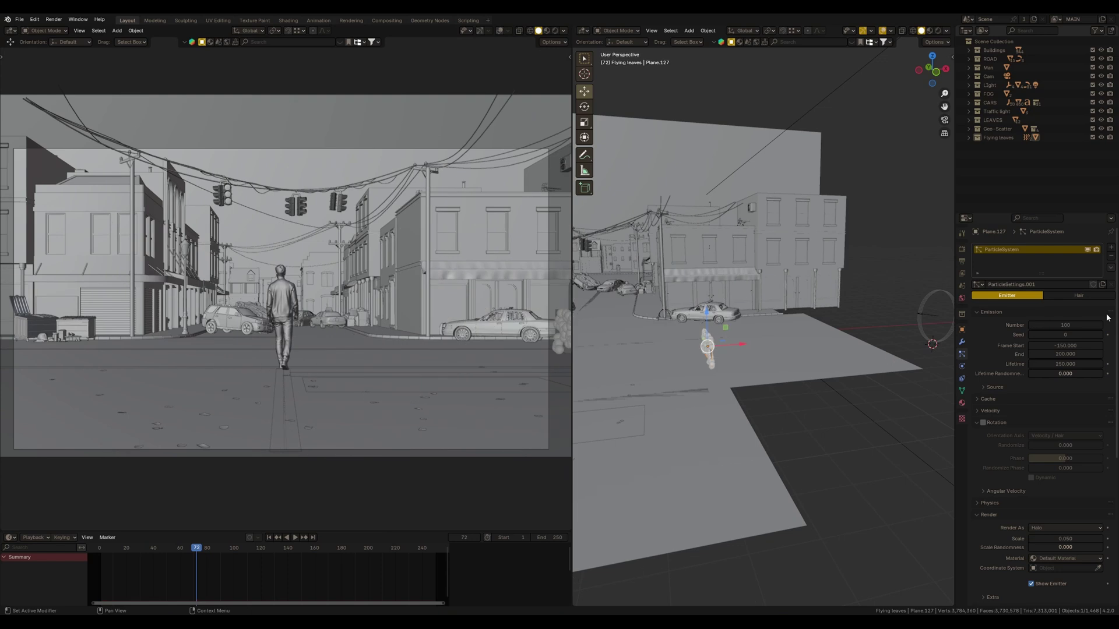
{"action": "left_click", "coordinate": [268, 537]}
{"action": "key", "text": "space"}
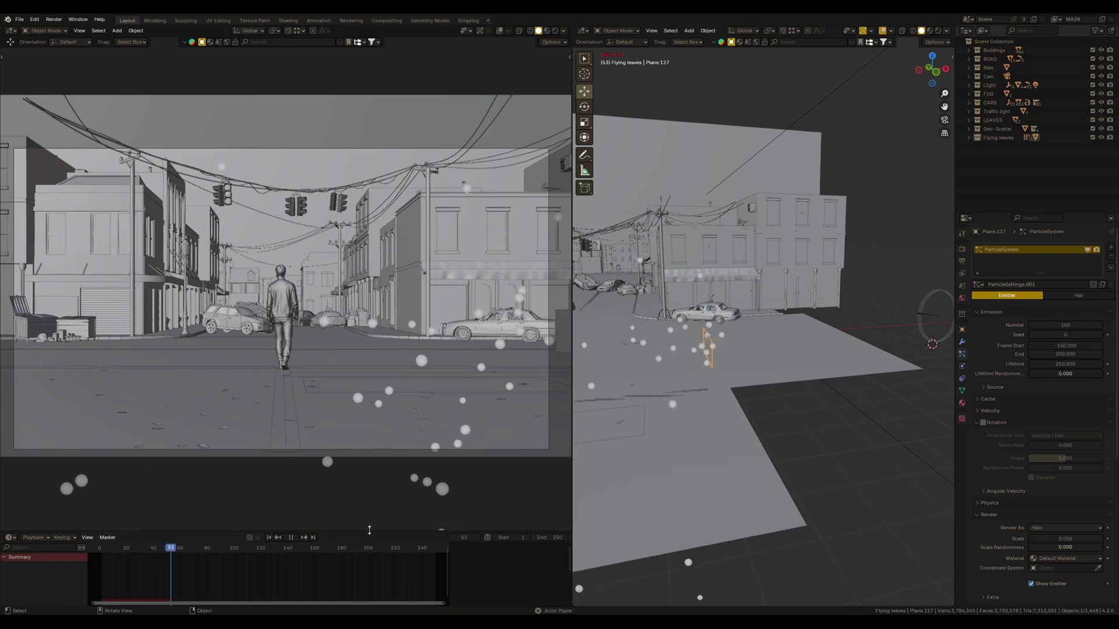
{"action": "key", "text": "space"}
Add Collision physics to the road ground plane, reselect the emitter plane and play the simulation
{"action": "left_click", "coordinate": [700, 441]}
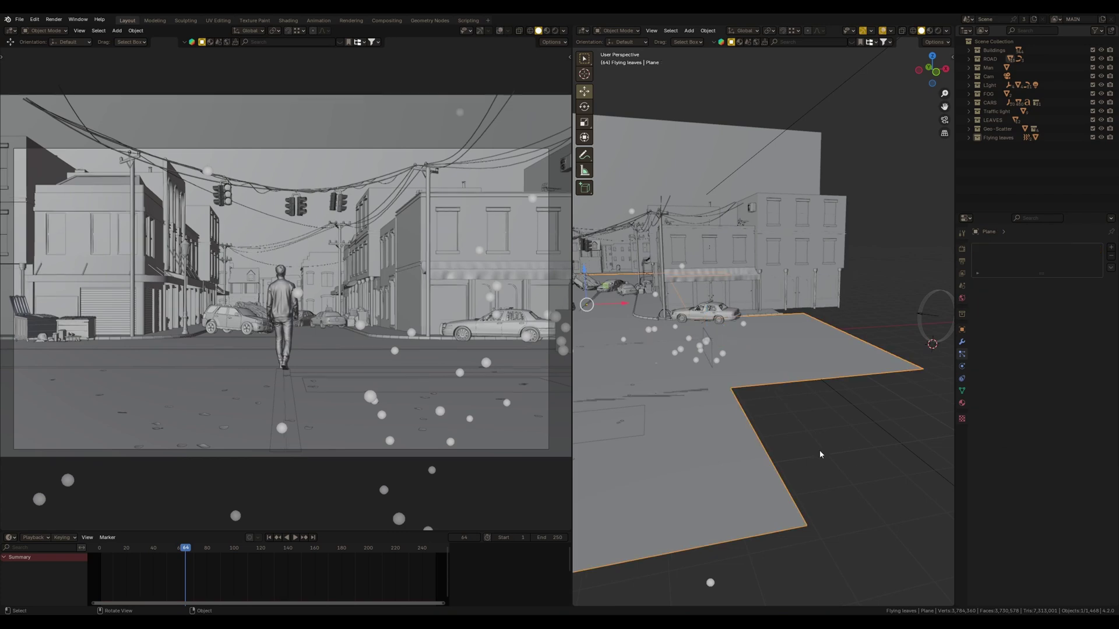
{"action": "left_click", "coordinate": [963, 365]}
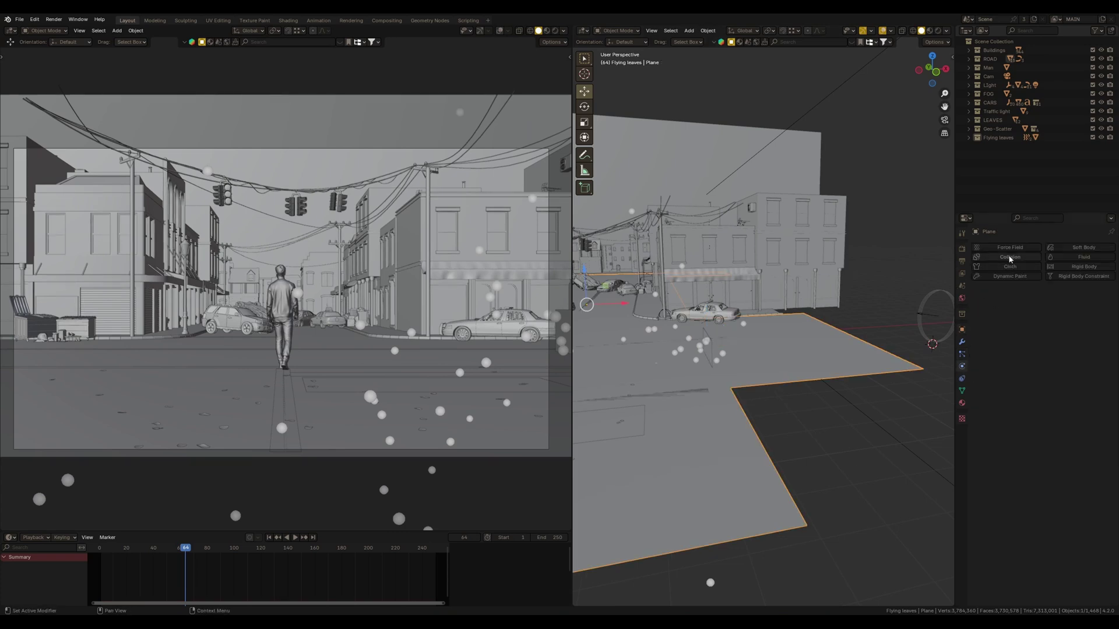
{"action": "left_click", "coordinate": [1010, 258]}
{"action": "left_click", "coordinate": [713, 350]}
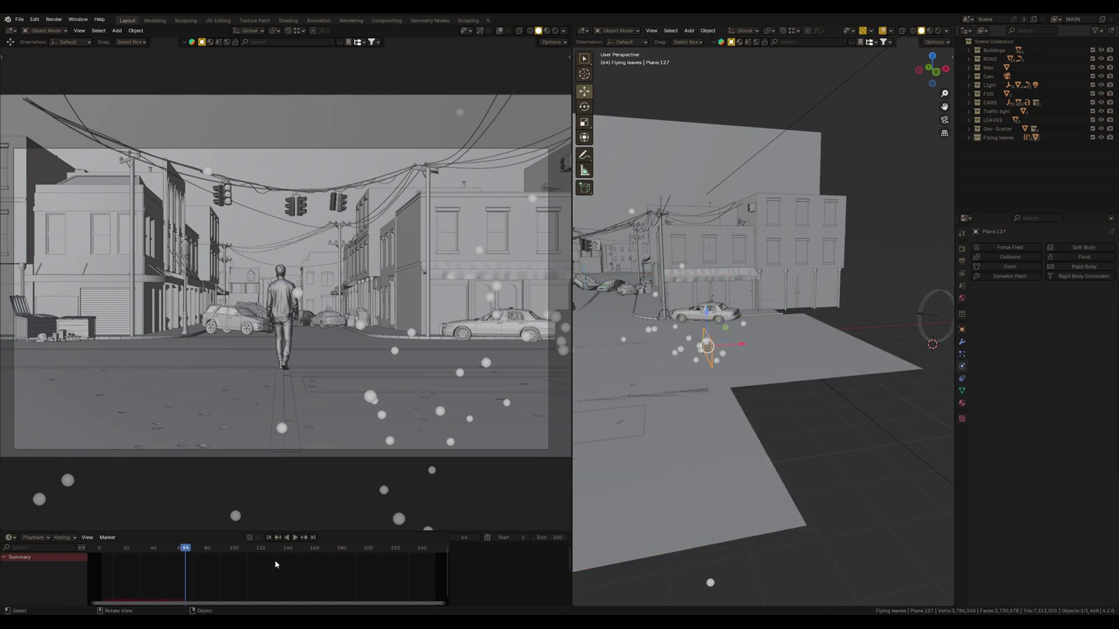
{"action": "key", "text": "space"}
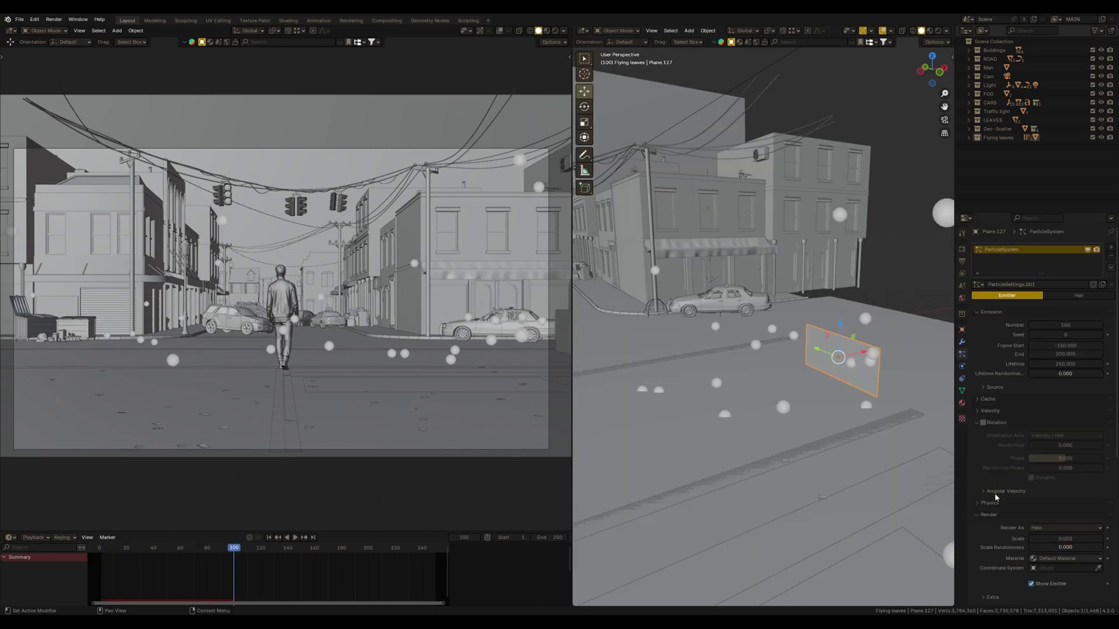
Render the particles as the LEAVES collection with a larger scale and scale randomness of 0.203, viewed through the camera
{"action": "scroll", "coordinate": [996, 497], "scroll_direction": "down", "scroll_amount": 6}
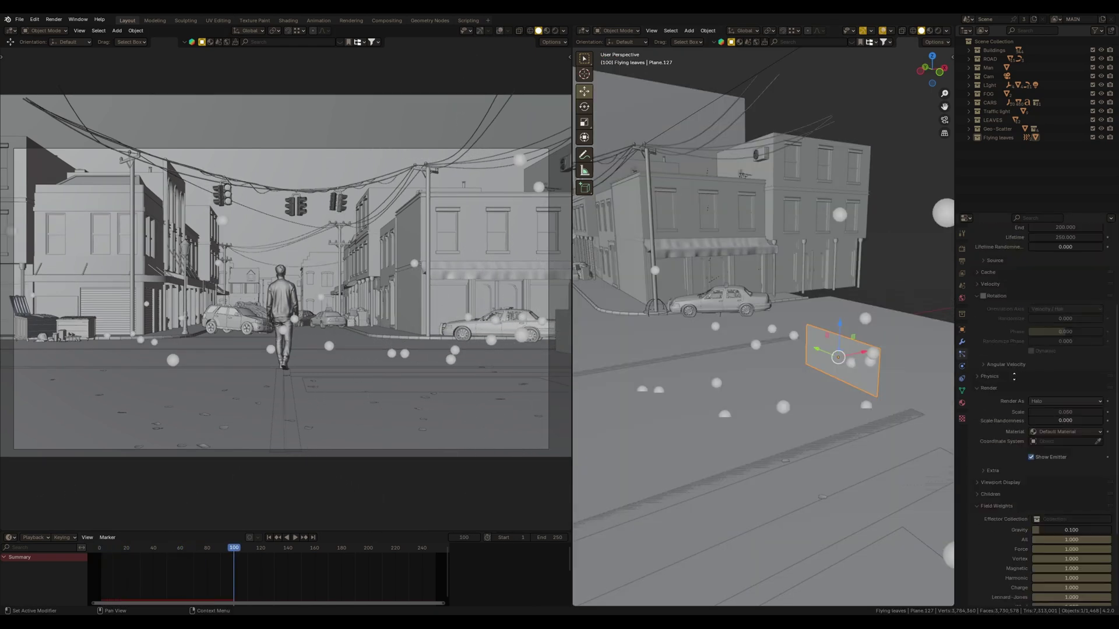
{"action": "left_click", "coordinate": [1043, 387]}
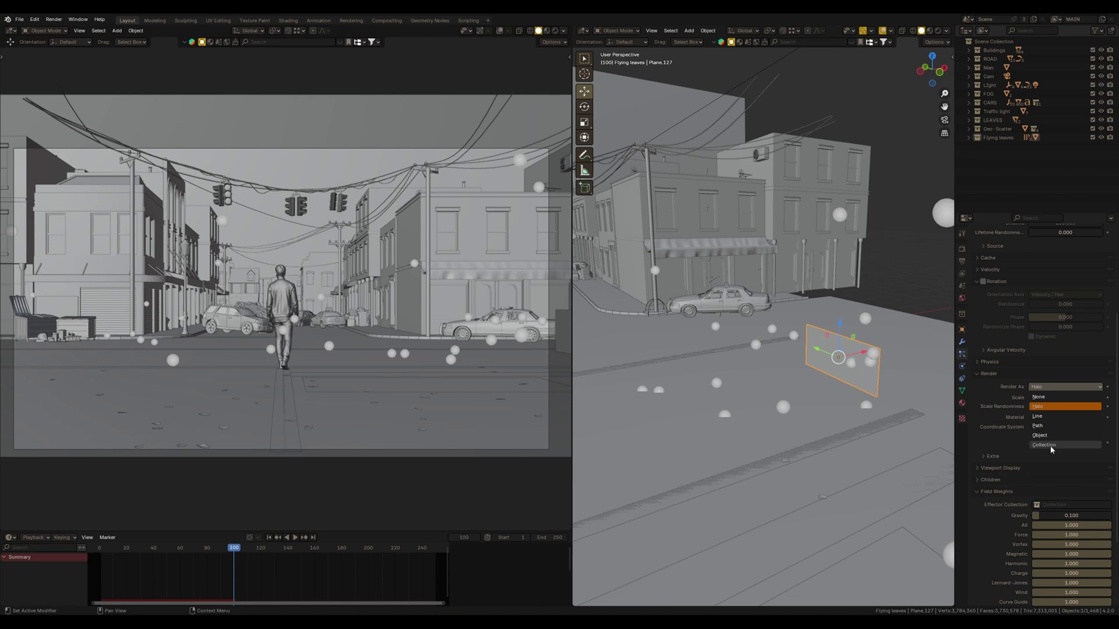
{"action": "left_click", "coordinate": [1052, 446]}
{"action": "left_click", "coordinate": [1039, 452]}
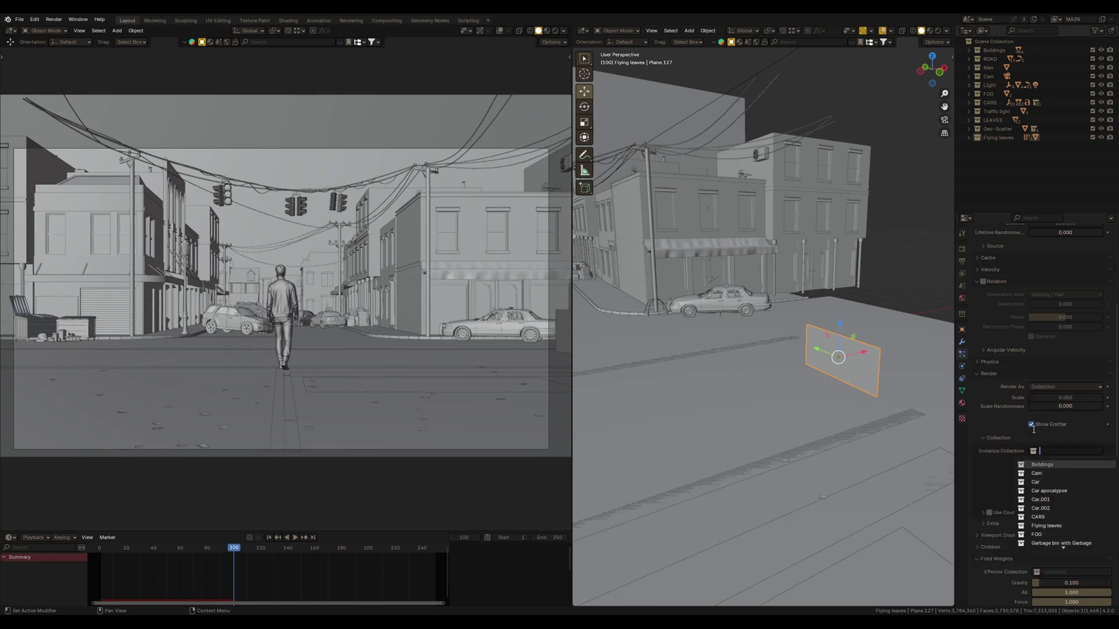
{"action": "type", "text": "le"}
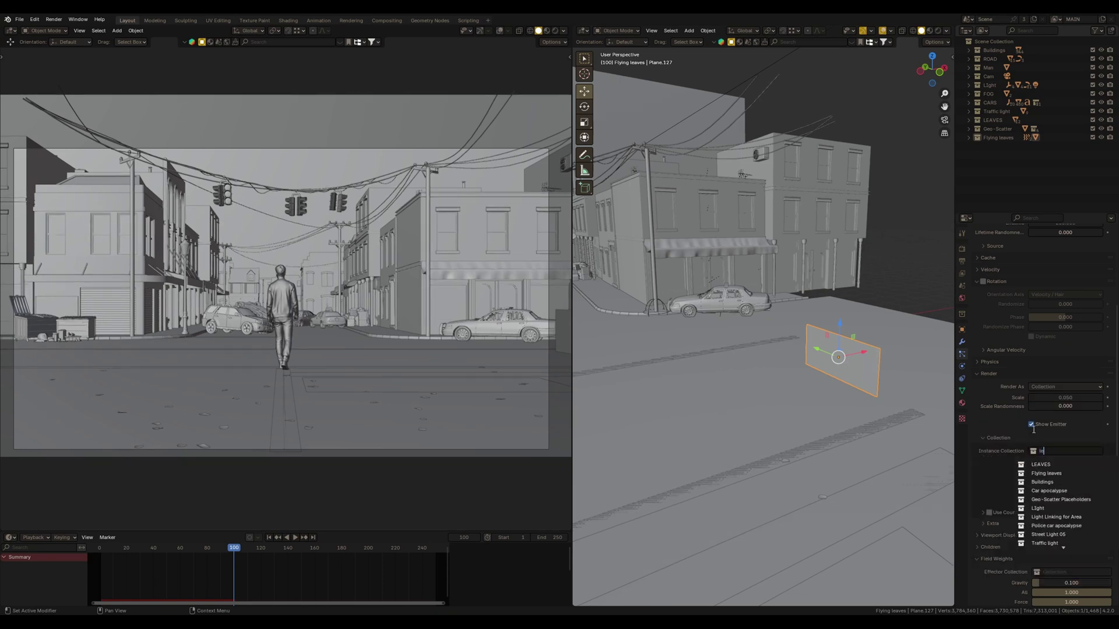
{"action": "left_click", "coordinate": [1041, 465]}
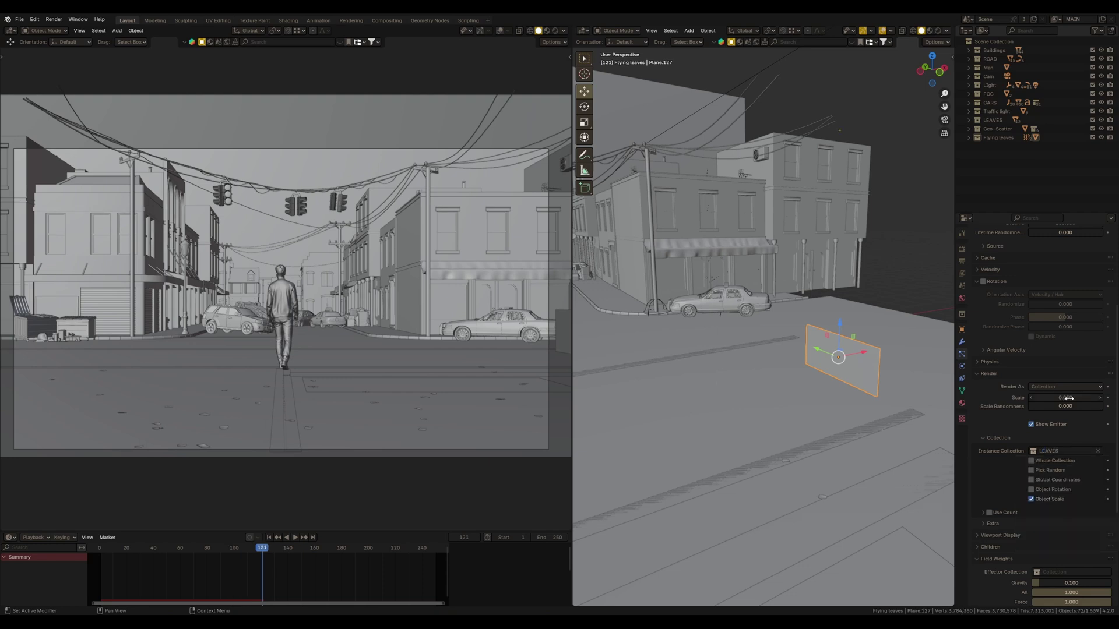
{"action": "mouse_move", "coordinate": [1070, 398]}
{"action": "left_mouse_down"}
{"action": "mouse_move", "coordinate": [1088, 398]}
{"action": "mouse_move", "coordinate": [1071, 410]}
{"action": "left_mouse_up"}
{"action": "key", "text": "KP_0"}
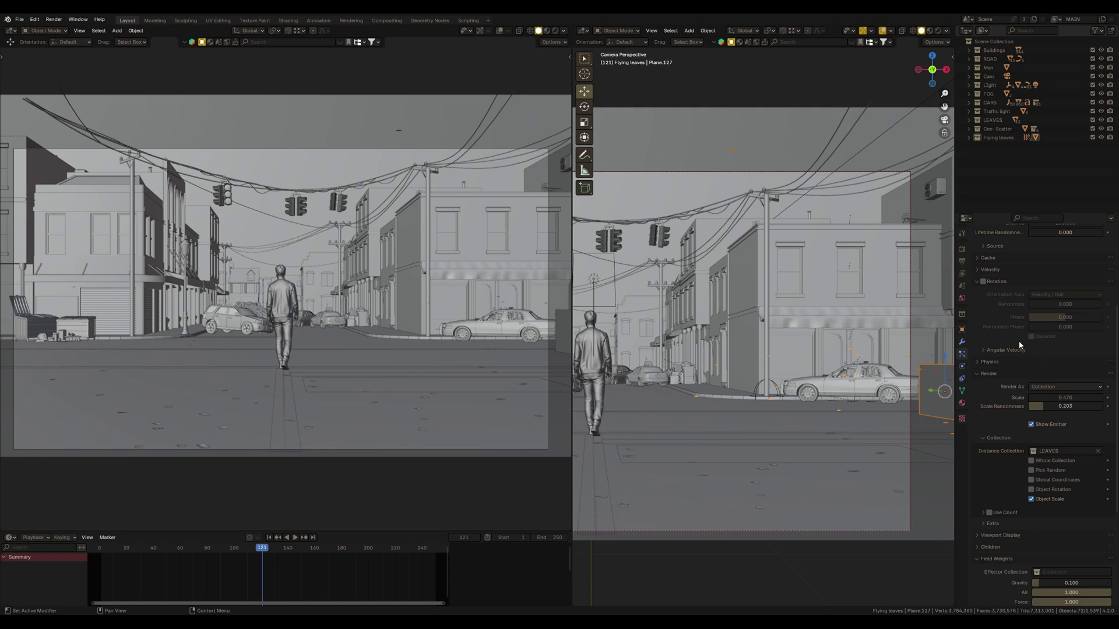
Enable particle rotation with a randomize value of about 0.6 and a phase of about -0.5, and preview the animation up to frame 241
{"action": "scroll", "coordinate": [1020, 344], "scroll_direction": "up", "scroll_amount": 3}
{"action": "left_click", "coordinate": [984, 343]}
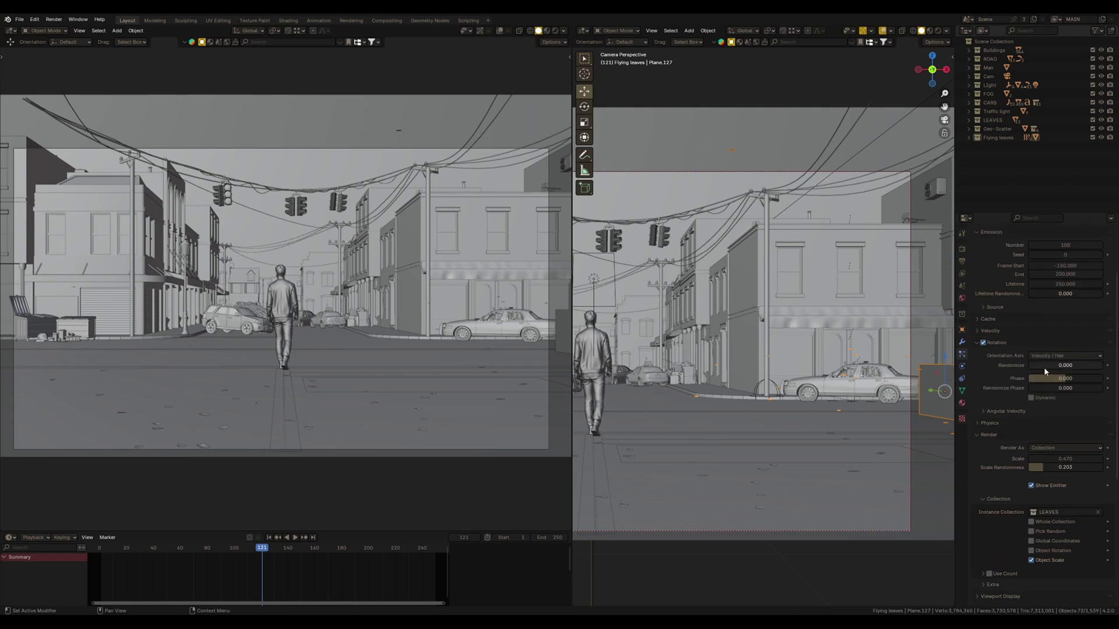
{"action": "mouse_move", "coordinate": [1043, 367]}
{"action": "left_mouse_down"}
{"action": "mouse_move", "coordinate": [1096, 371]}
{"action": "mouse_move", "coordinate": [1047, 383]}
{"action": "left_mouse_up"}
{"action": "left_click", "coordinate": [269, 538]}
{"action": "key", "text": "space"}
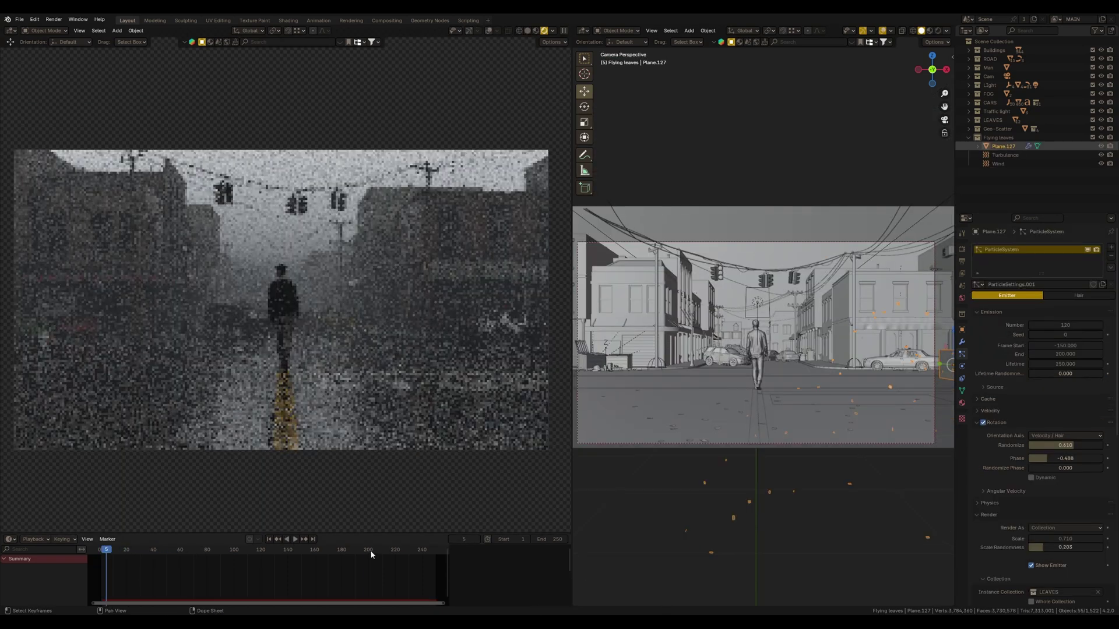
{"action": "left_click_drag", "start_coordinate": [371, 554], "coordinate": [429, 550]}
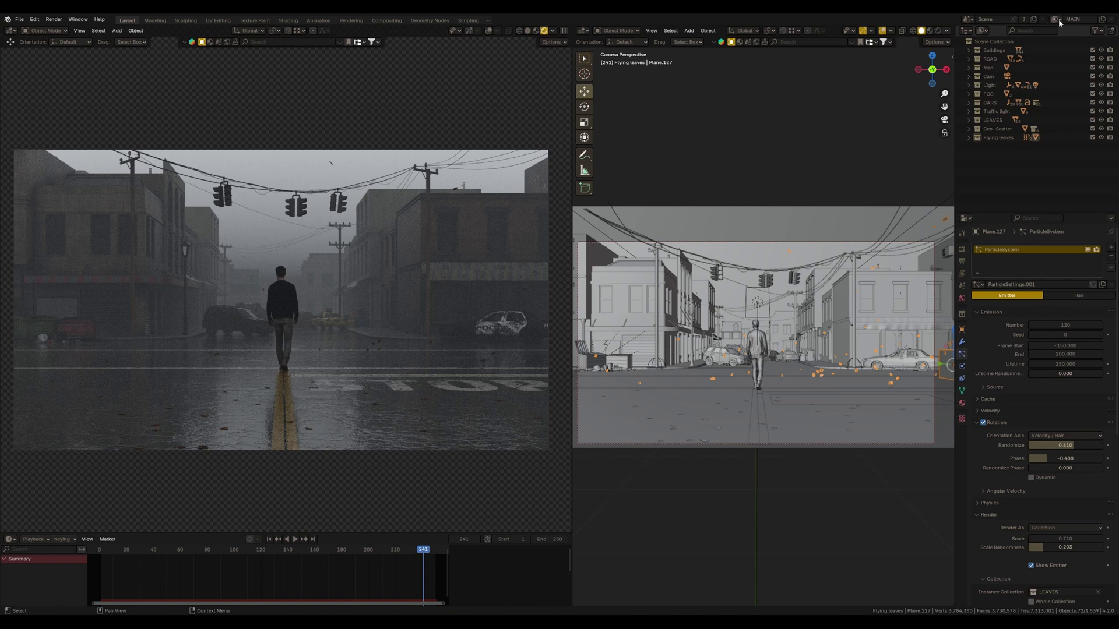
Create a new view layer by copying the MAIN layer's settings and name it LEAVES
{"action": "left_click", "coordinate": [1102, 20]}
{"action": "left_click", "coordinate": [1076, 56]}
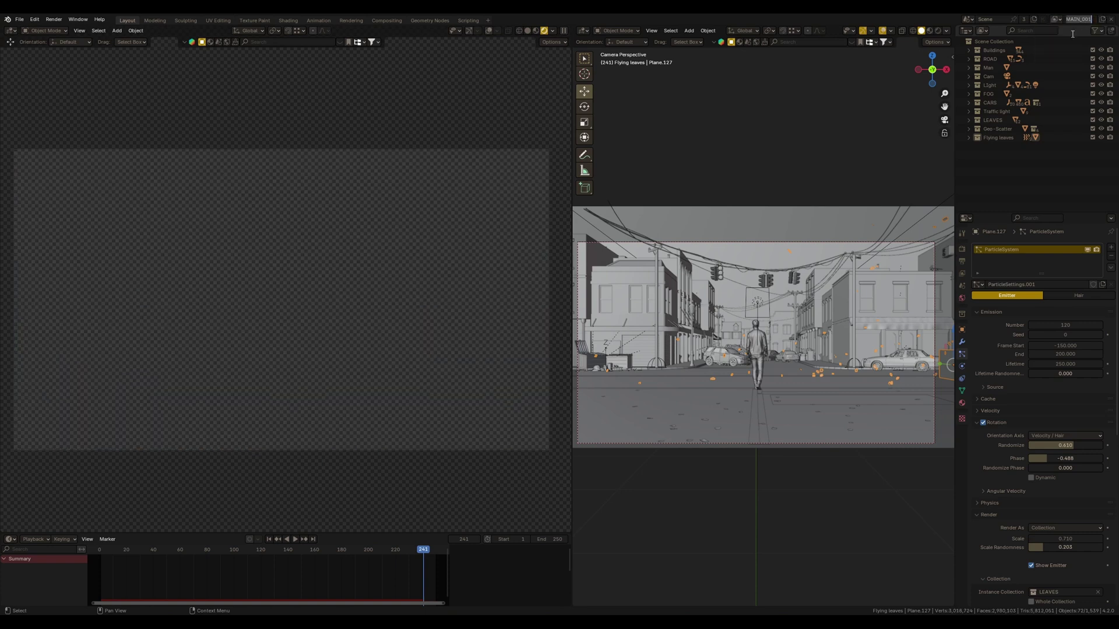
{"action": "type", "text": "LEAVES"}
{"action": "key", "text": "Return"}
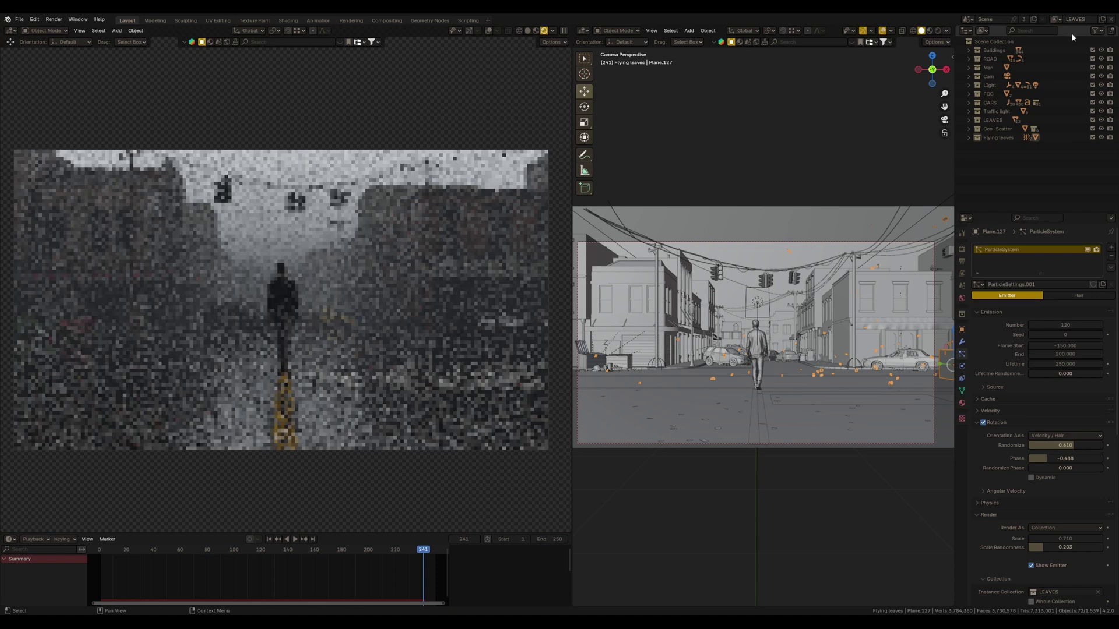
Show the Indirect Only toggles in the outliner and enable them for every collection except Flying leaves
{"action": "left_click", "coordinate": [1097, 33]}
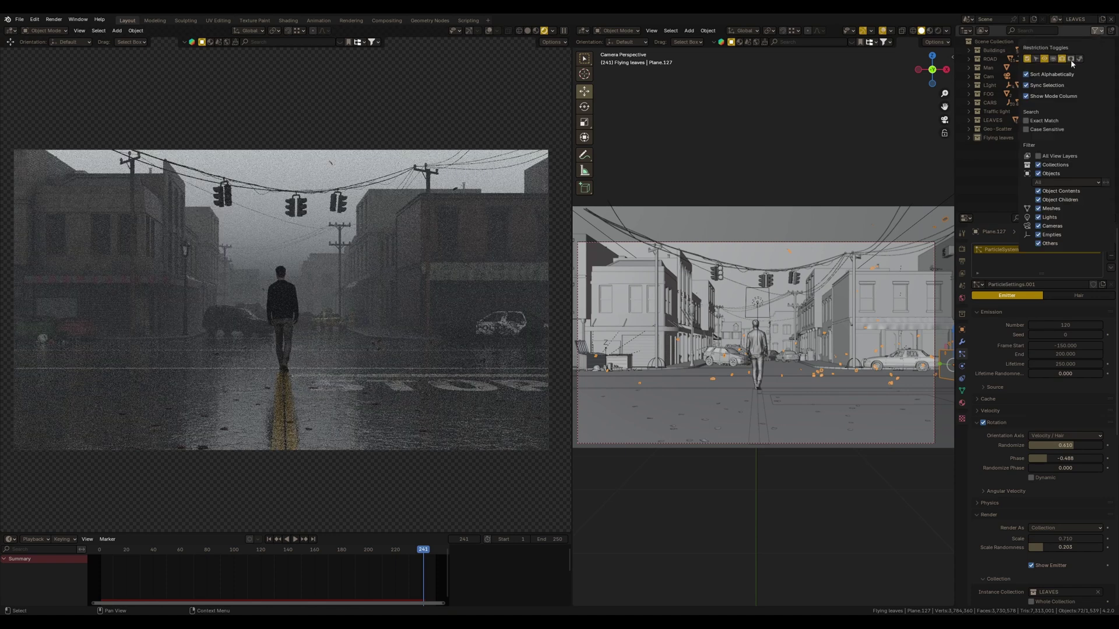
{"action": "left_click", "coordinate": [1079, 60]}
{"action": "left_click_drag", "start_coordinate": [1110, 50], "coordinate": [1113, 129]}
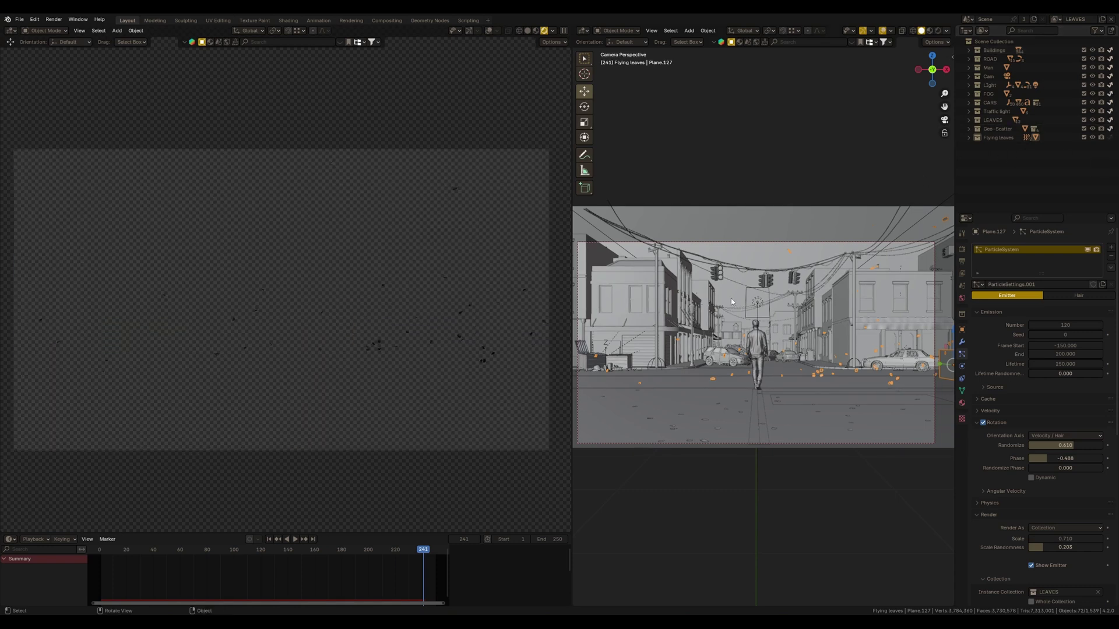
{"action": "middle_click_drag", "start_coordinate": [378, 392], "coordinate": [446, 400], "text": "ctrl"}
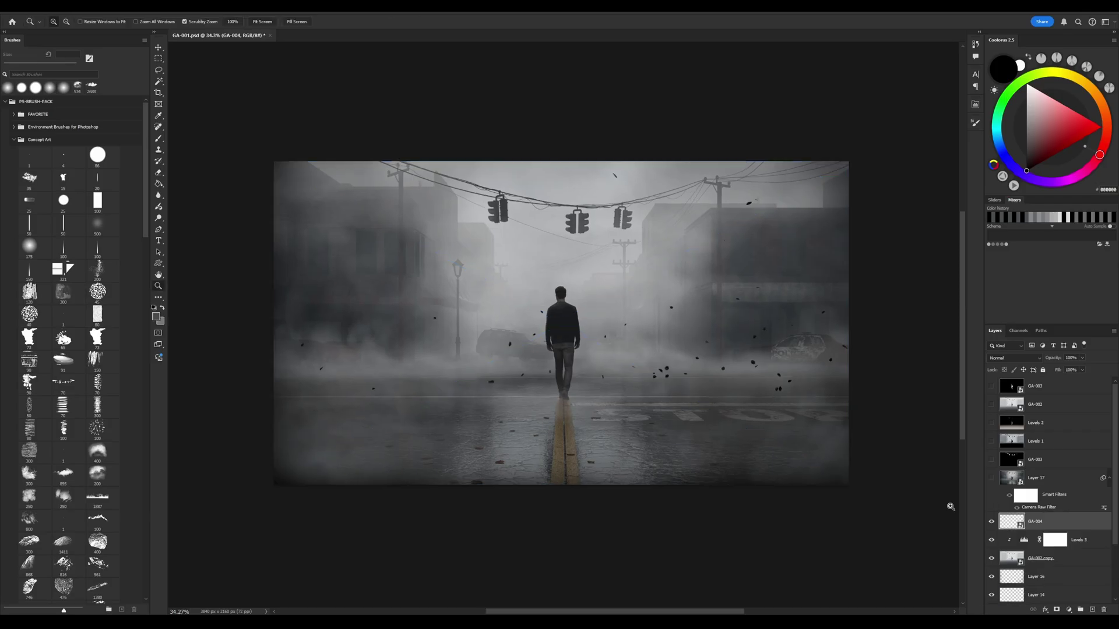
Move the GA-004 leaves layer directly above the FOG group and clip a Hue/Saturation adjustment with slightly raised lightness to it
{"action": "scroll", "coordinate": [1044, 544], "scroll_direction": "down", "scroll_amount": 3}
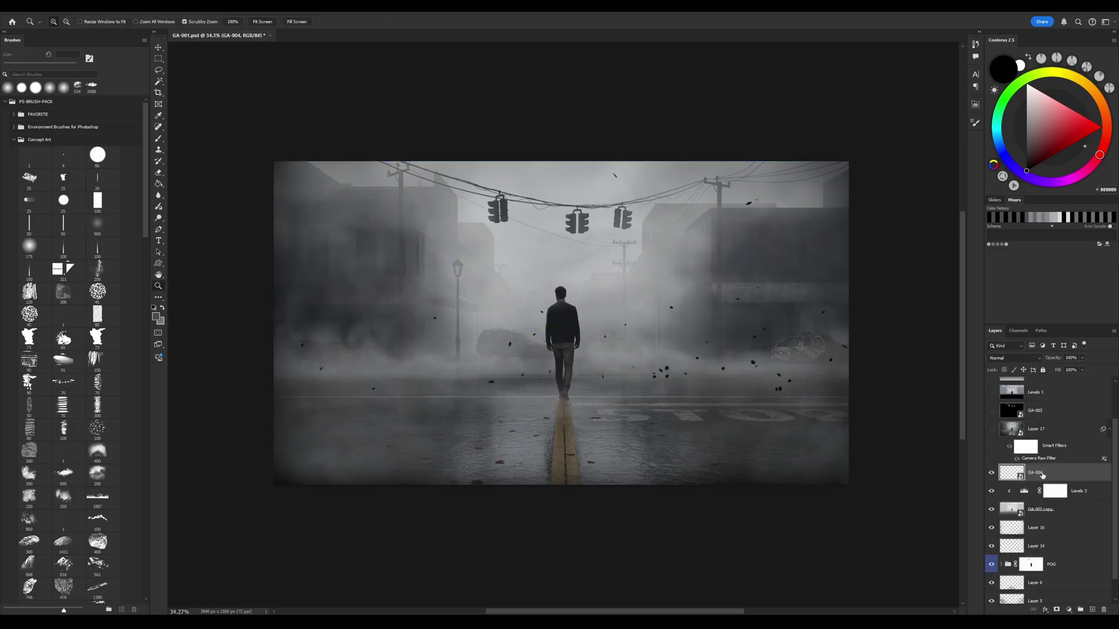
{"action": "left_click_drag", "start_coordinate": [1044, 473], "coordinate": [1049, 552]}
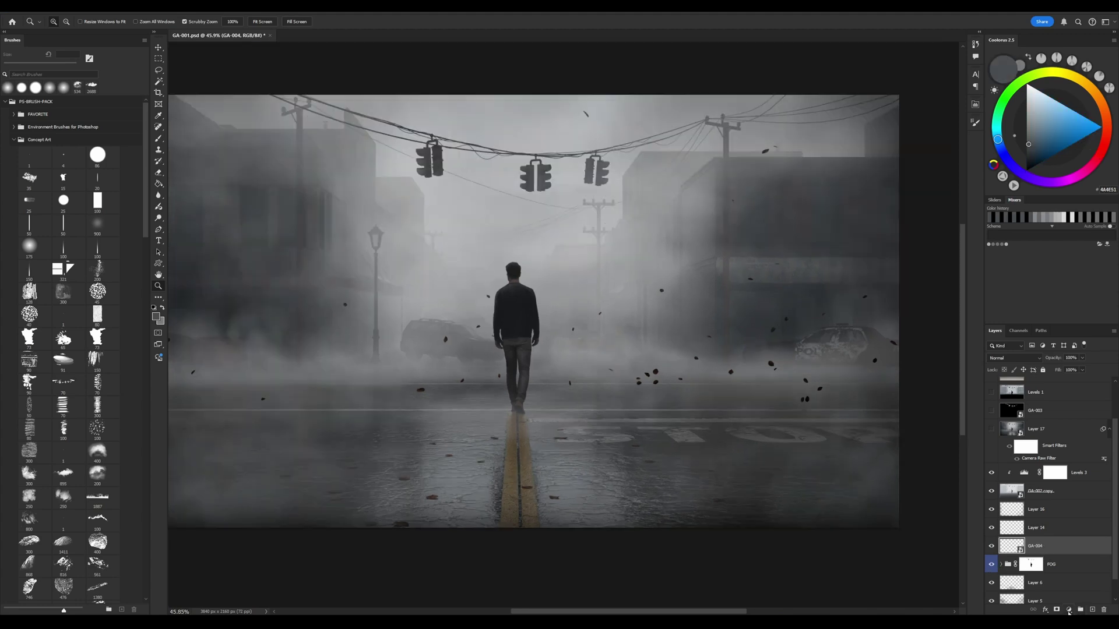
{"action": "left_click", "coordinate": [1069, 610]}
{"action": "left_click", "coordinate": [1082, 532]}
{"action": "left_click", "coordinate": [1017, 556], "text": "alt"}
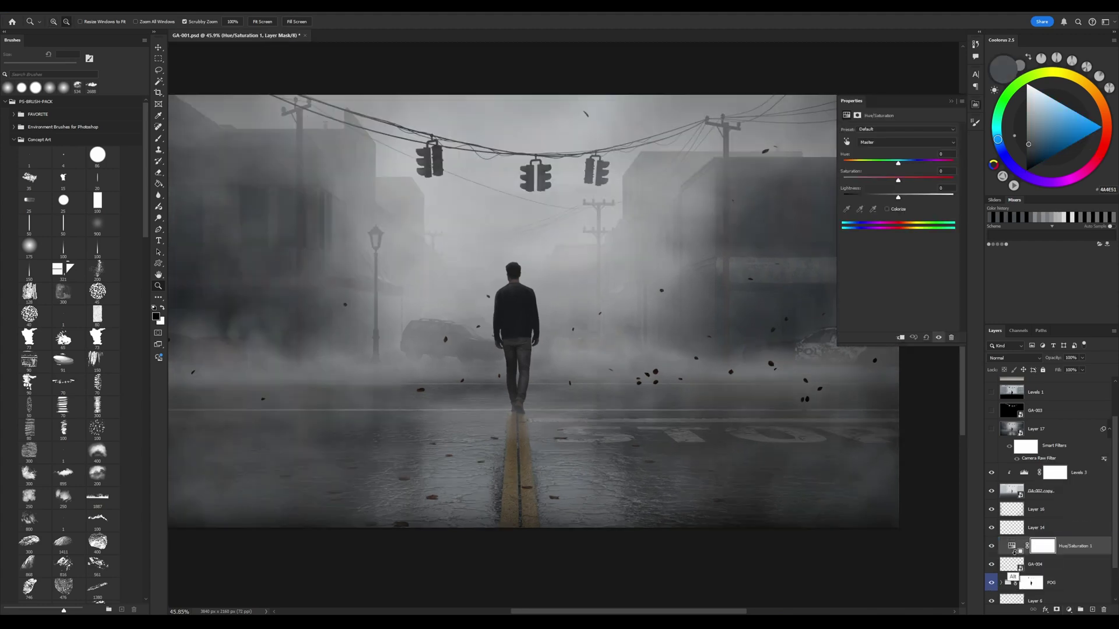
{"action": "left_click", "coordinate": [1015, 552], "text": "alt"}
{"action": "left_click_drag", "start_coordinate": [899, 198], "coordinate": [911, 198]}
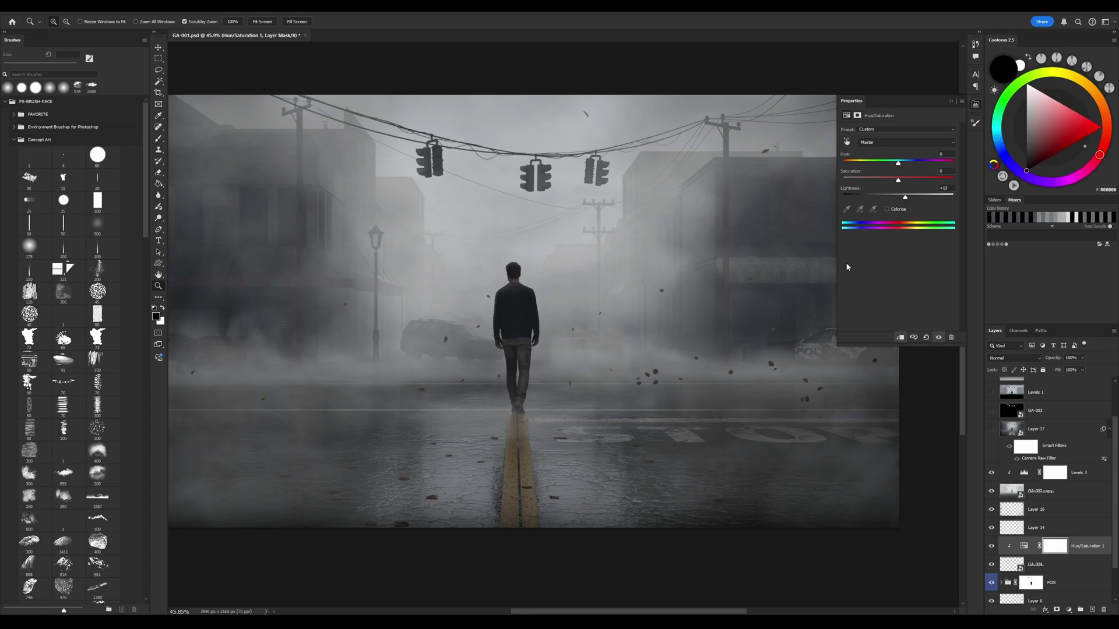
Clip a Brightness/Contrast adjustment to the GA-004 leaves layer and fine-tune its brightness
{"action": "scroll", "coordinate": [572, 445], "scroll_direction": "down", "scroll_amount": 2, "text": "alt"}
{"action": "left_click", "coordinate": [1043, 565]}
{"action": "left_click", "coordinate": [1068, 610]}
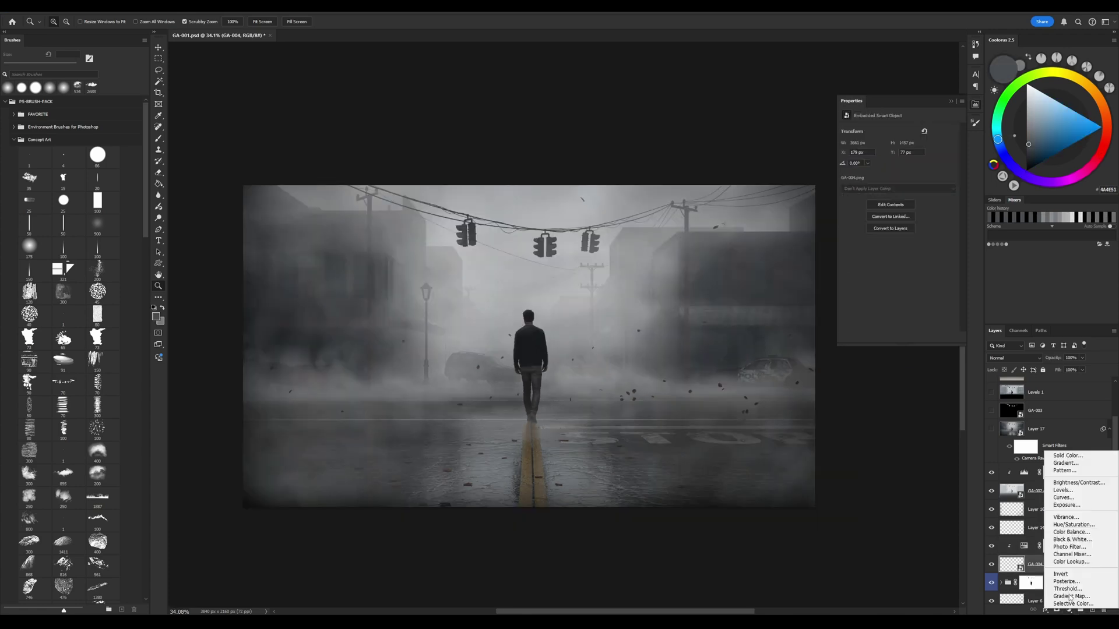
{"action": "left_click", "coordinate": [1078, 483]}
{"action": "left_click_drag", "start_coordinate": [899, 156], "coordinate": [898, 158]}
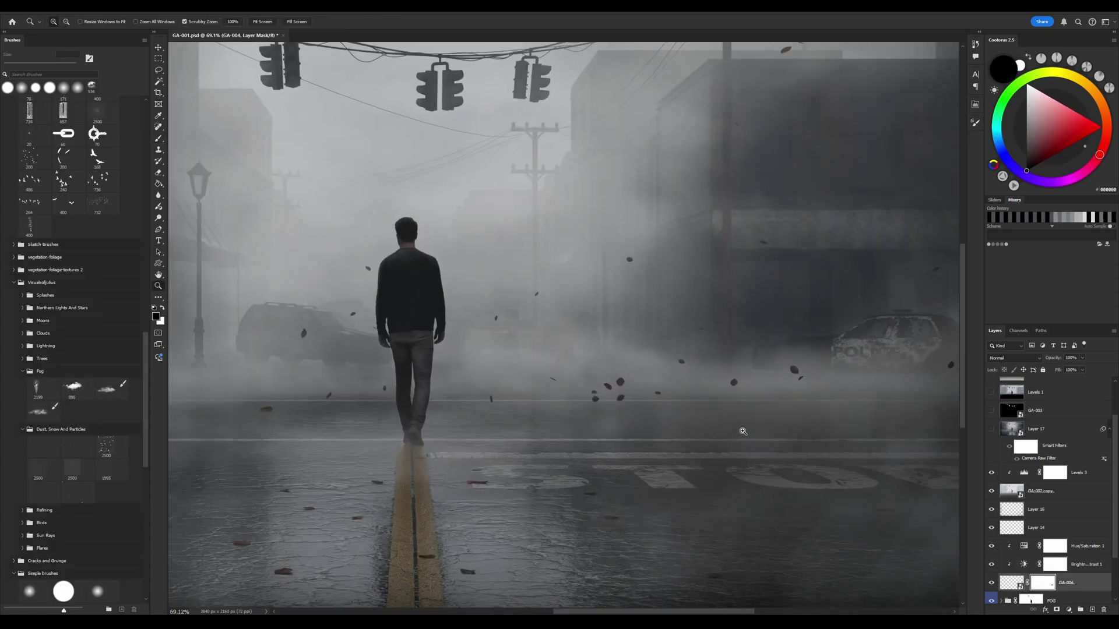
Paint black on the leaves layer's mask with a round brush to hide unwanted leaves around the man and near the police car
{"action": "left_click_drag", "start_coordinate": [742, 431], "coordinate": [670, 452]}
{"action": "key", "text": "b"}
{"action": "left_click", "coordinate": [732, 406]}
{"action": "left_click", "coordinate": [486, 414]}
{"action": "left_click", "coordinate": [447, 418]}
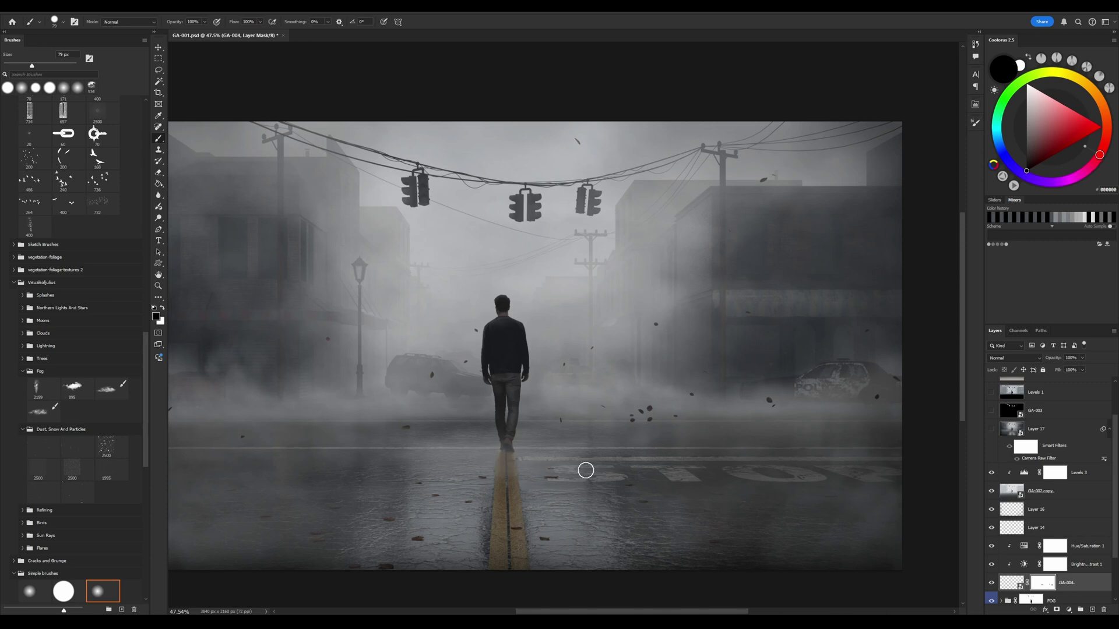
{"action": "left_click", "coordinate": [677, 419]}
{"action": "left_click", "coordinate": [878, 397]}
{"action": "left_click", "coordinate": [895, 380]}
{"action": "left_click_drag", "start_coordinate": [582, 454], "coordinate": [545, 458]}
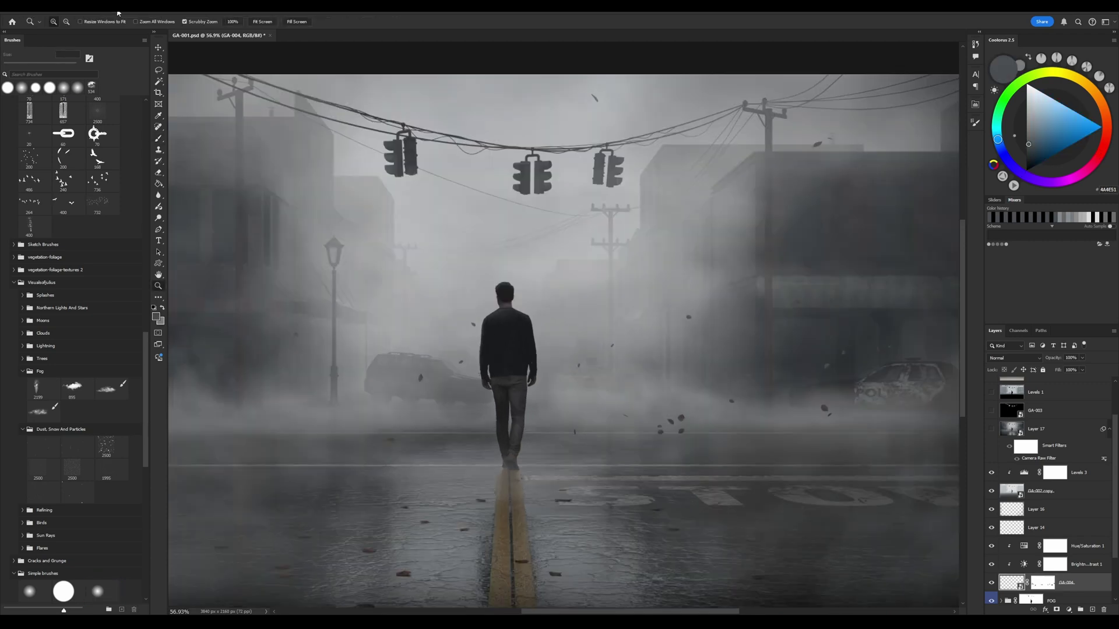
Apply a Motion Blur filter to the leaves layer, adjusting the angle and shortening the blur distance
{"action": "left_click", "coordinate": [122, 8]}
{"action": "mouse_move", "coordinate": [148, 115]}
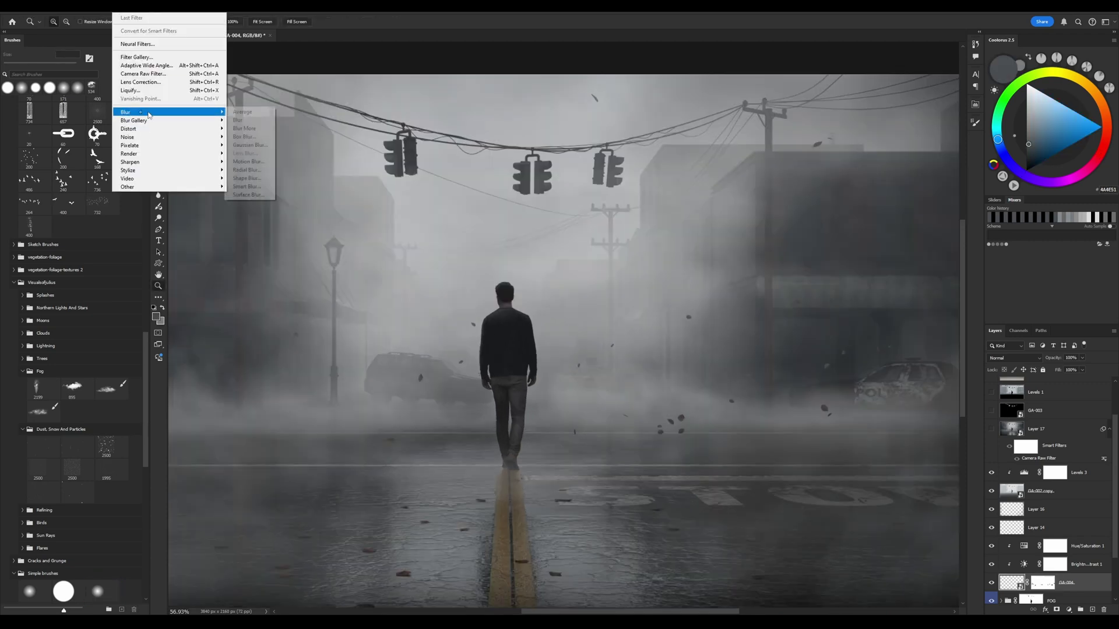
{"action": "left_click", "coordinate": [247, 162]}
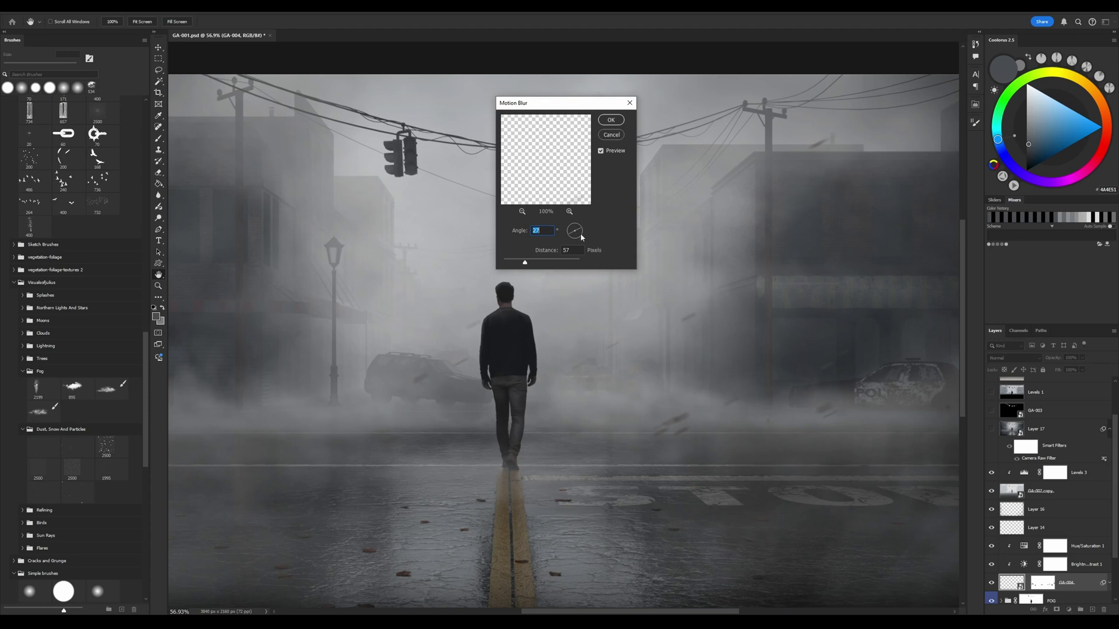
{"action": "left_click_drag", "start_coordinate": [579, 230], "coordinate": [591, 233]}
{"action": "left_click_drag", "start_coordinate": [524, 263], "coordinate": [507, 278]}
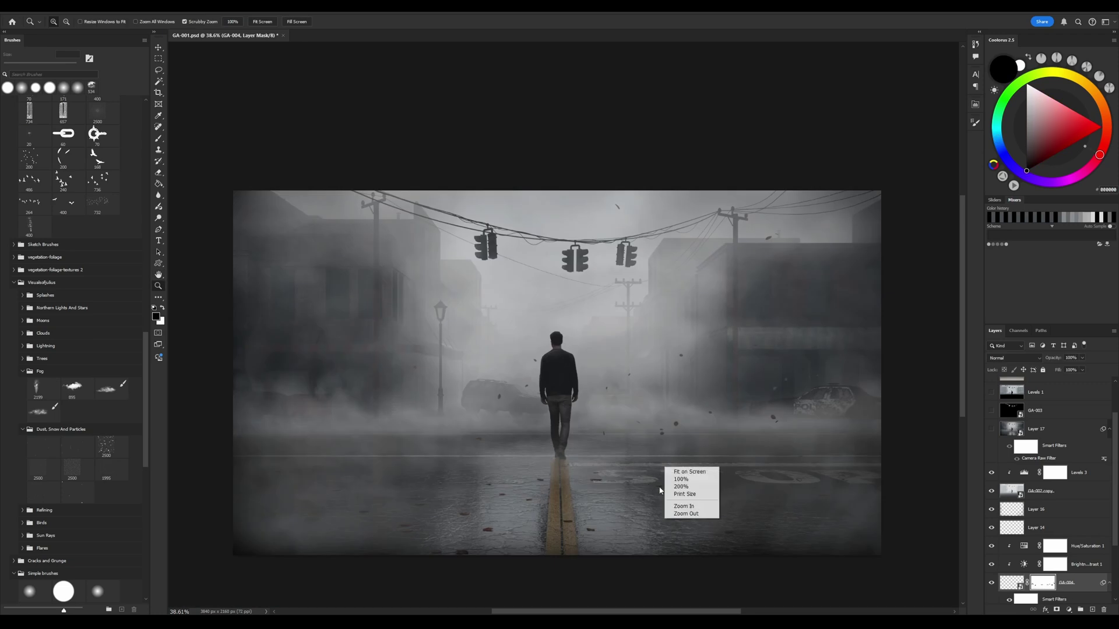
Stamp all visible layers into a new layer above Levels 3 and convert it to a smart object
{"action": "left_click", "coordinate": [687, 471]}
{"action": "left_click", "coordinate": [1088, 476]}
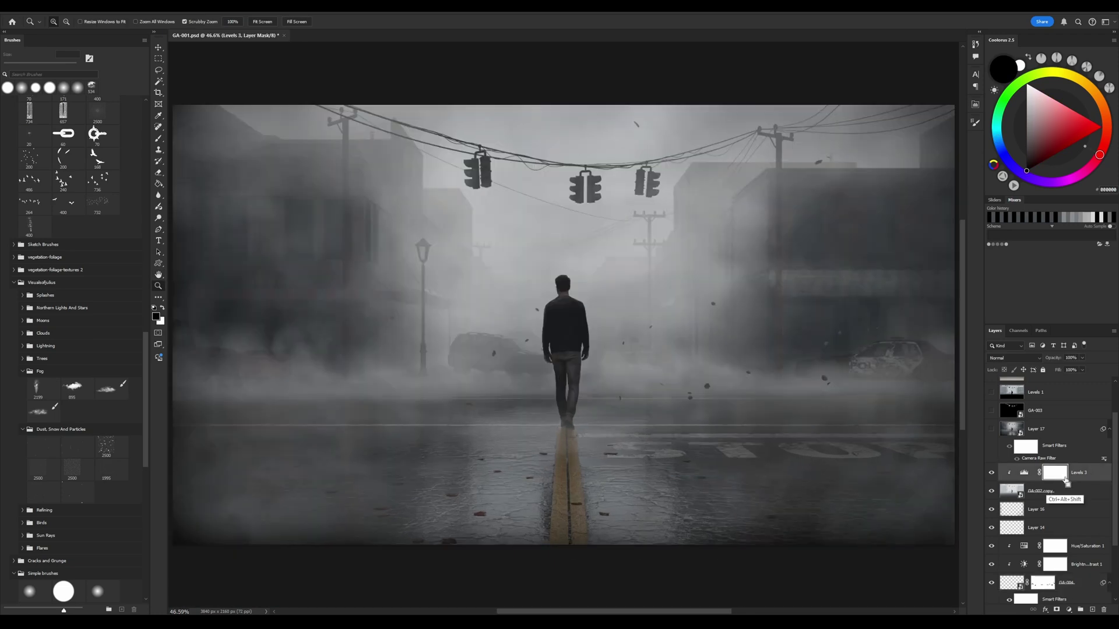
{"action": "key", "text": "ctrl+alt+shift+e"}
{"action": "right_click", "coordinate": [1069, 473]}
{"action": "left_click", "coordinate": [1079, 408]}
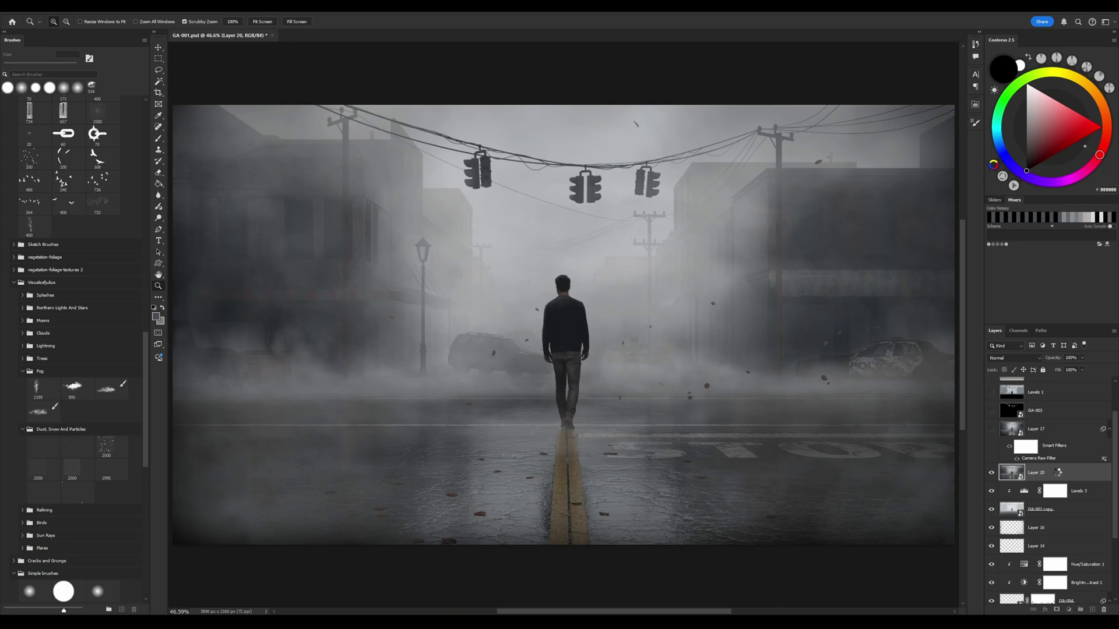
Transfer the Camera Raw filter from Layer 17 to the new merged layer and delete Layer 17
{"action": "left_click_drag", "start_coordinate": [1058, 475], "coordinate": [1029, 464]}
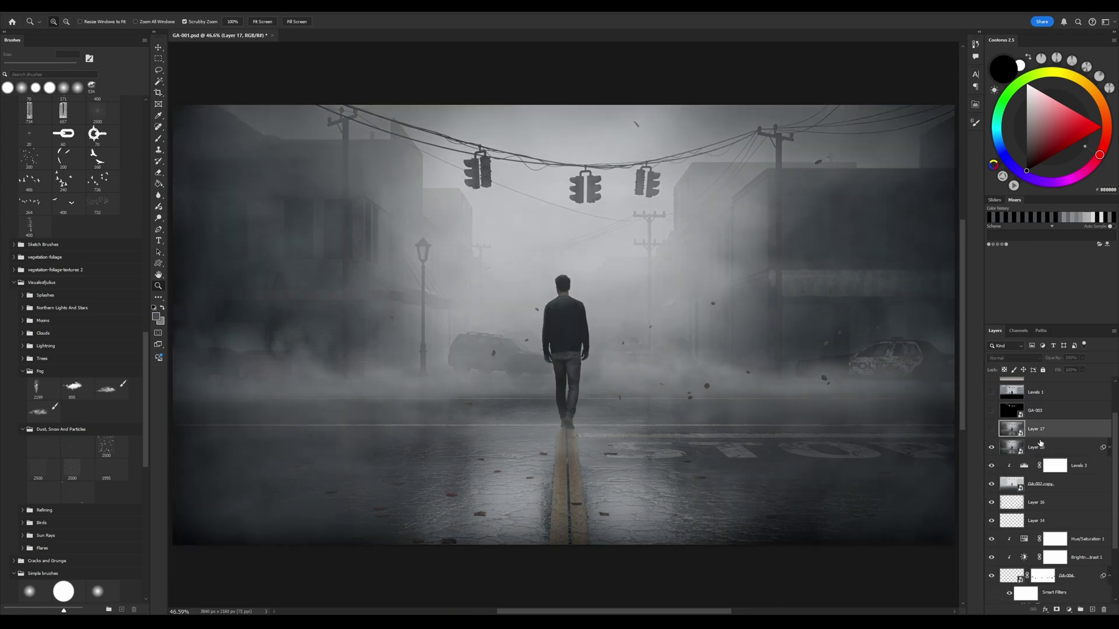
{"action": "key", "text": "Delete"}
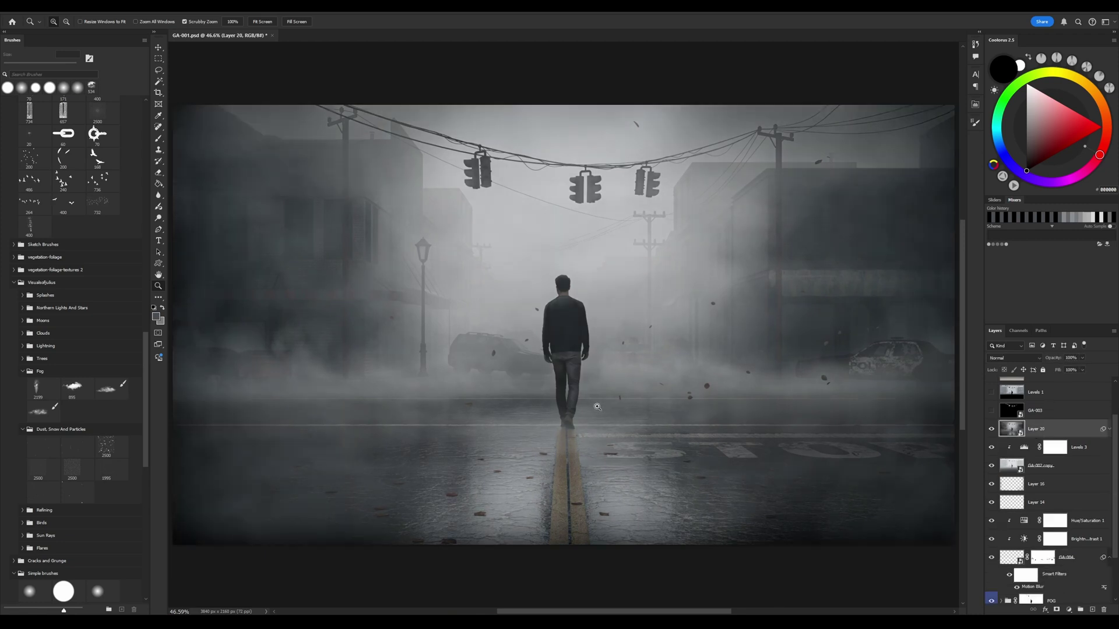
Reopen the merged layer's Camera Raw filter and select the yellow range in the Color Mixer
{"action": "left_click_drag", "start_coordinate": [594, 410], "coordinate": [592, 417]}
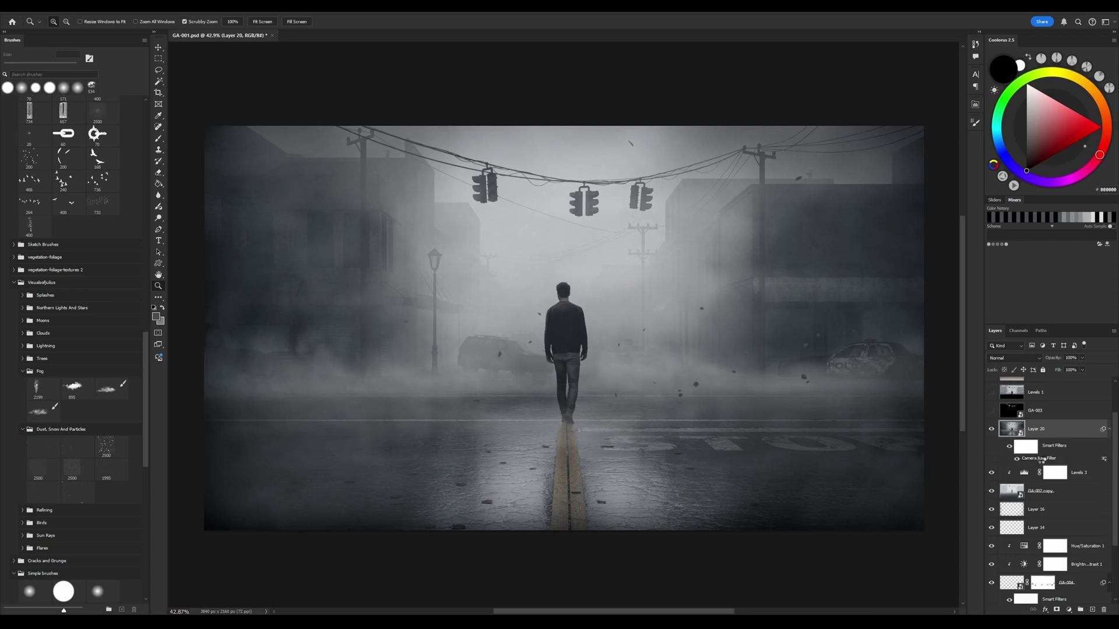
{"action": "double_click", "coordinate": [1042, 460]}
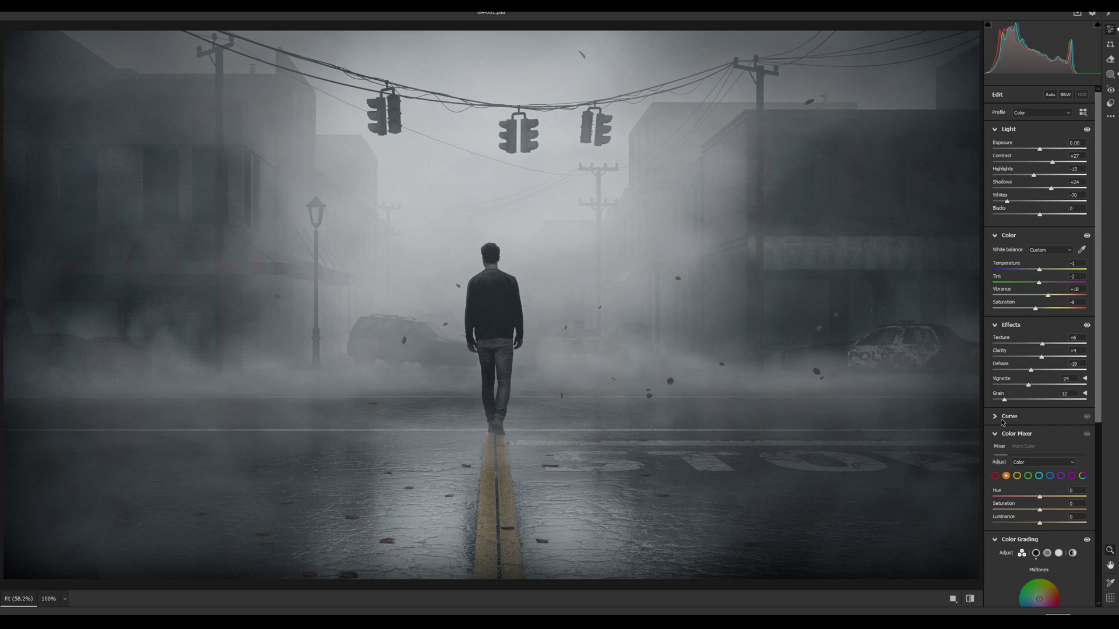
{"action": "left_click", "coordinate": [1017, 476]}
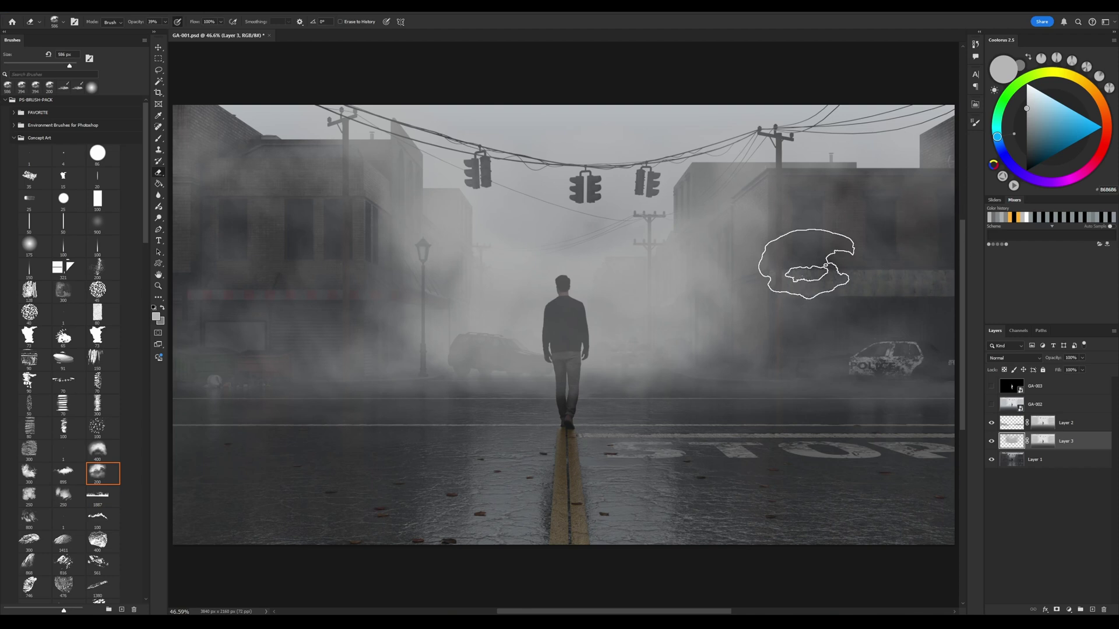
Paint soft fog over the upper part of the building on the street's left side on Layer 3, varying the brush size
{"action": "key", "text": "b"}
{"action": "right_click_drag", "start_coordinate": [787, 211], "coordinate": [782, 218], "text": "alt"}
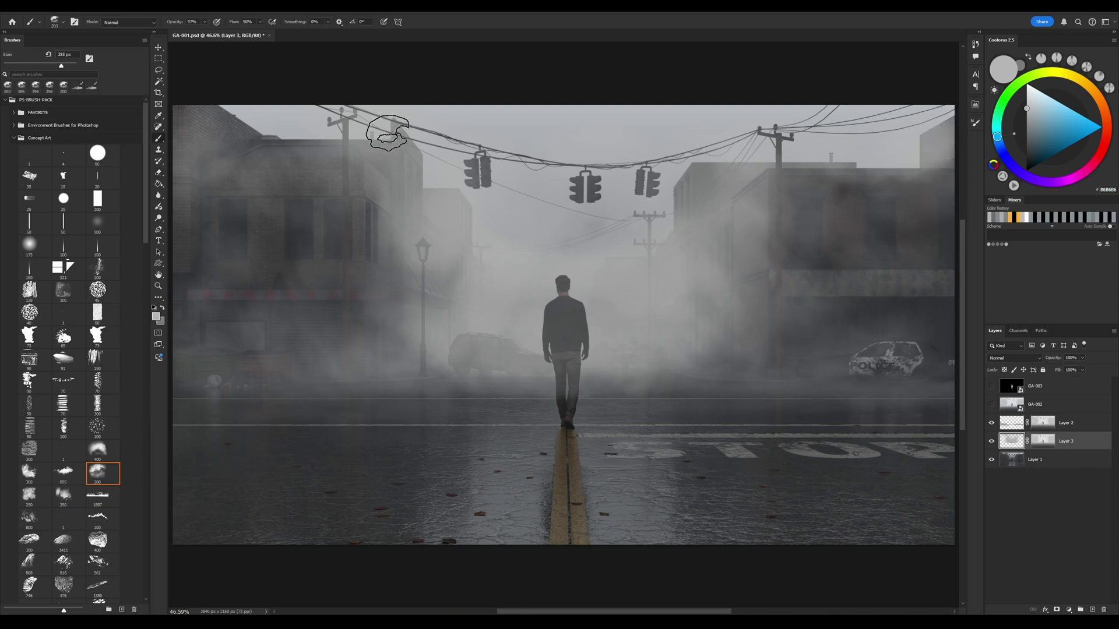
{"action": "left_click_drag", "start_coordinate": [232, 109], "coordinate": [214, 107]}
{"action": "right_click_drag", "start_coordinate": [215, 107], "coordinate": [265, 108], "text": "alt"}
{"action": "left_click_drag", "start_coordinate": [264, 95], "coordinate": [308, 95]}
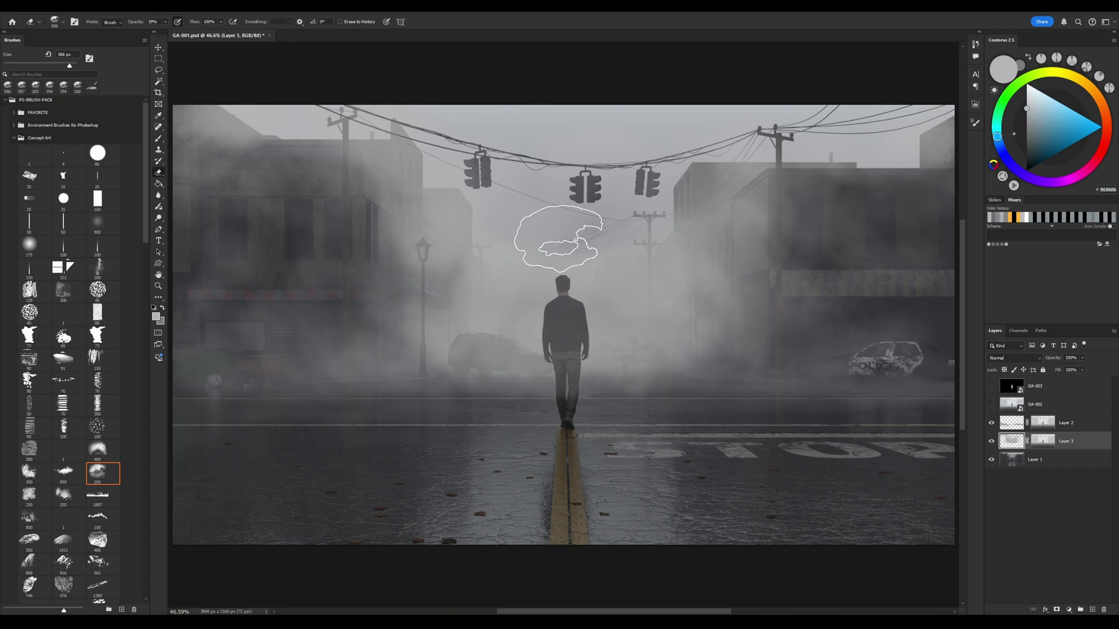
Sample grey fog tones from the scene and paint fog on Layer 3 to the right of the man
{"action": "key", "text": "e"}
{"action": "key", "text": "b"}
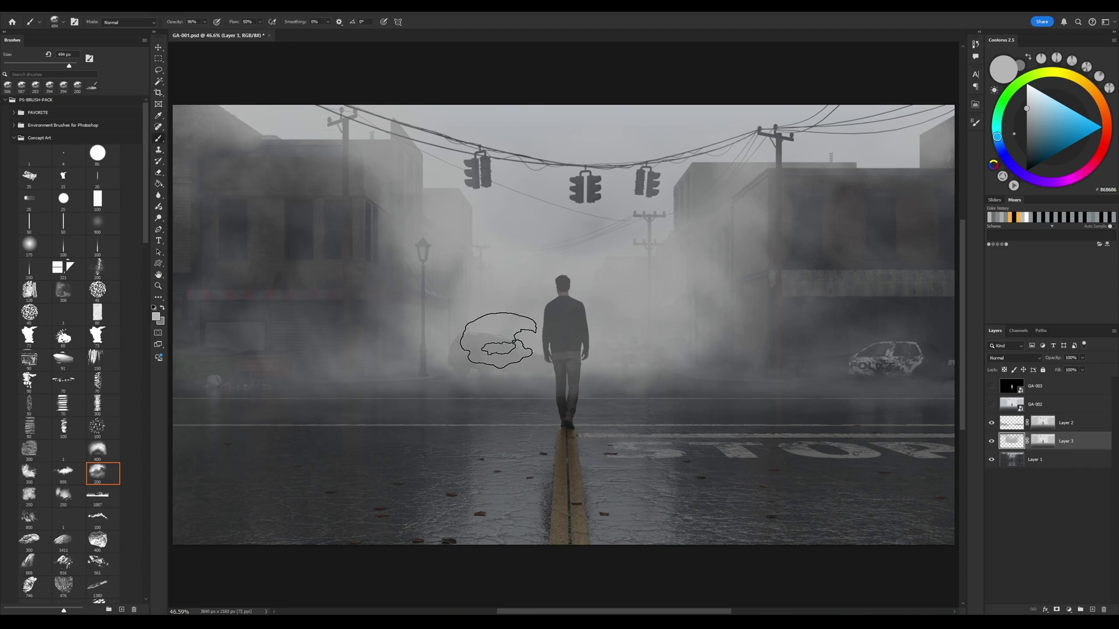
{"action": "left_click", "coordinate": [761, 338], "text": "alt"}
{"action": "left_click", "coordinate": [666, 345], "text": "alt"}
{"action": "left_click_drag", "start_coordinate": [647, 338], "coordinate": [683, 339]}
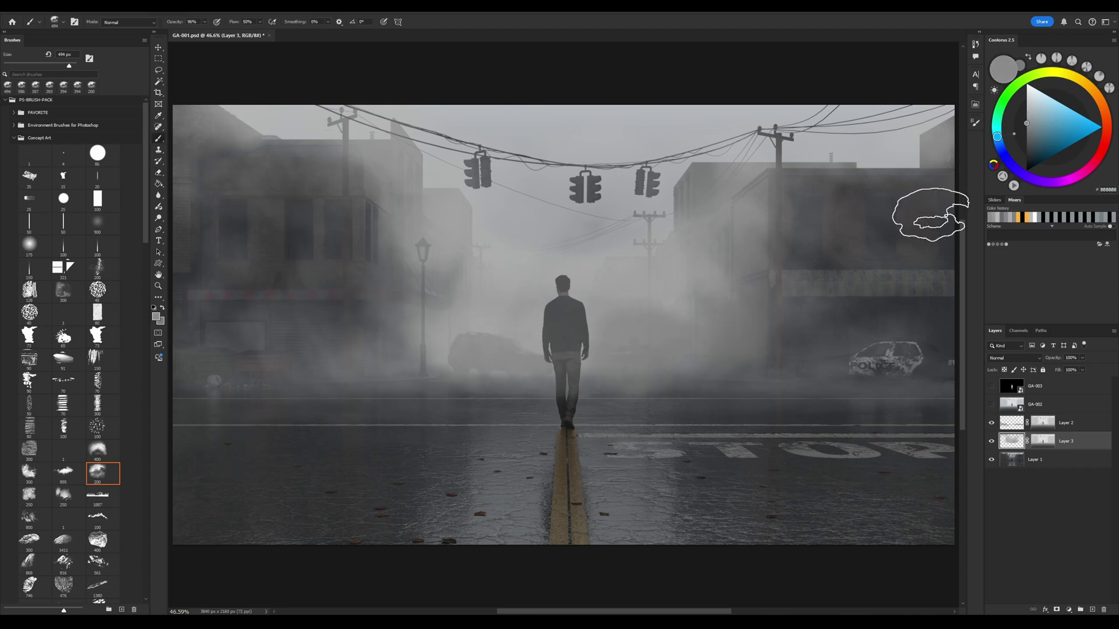
{"action": "left_click", "coordinate": [735, 345], "text": "alt"}
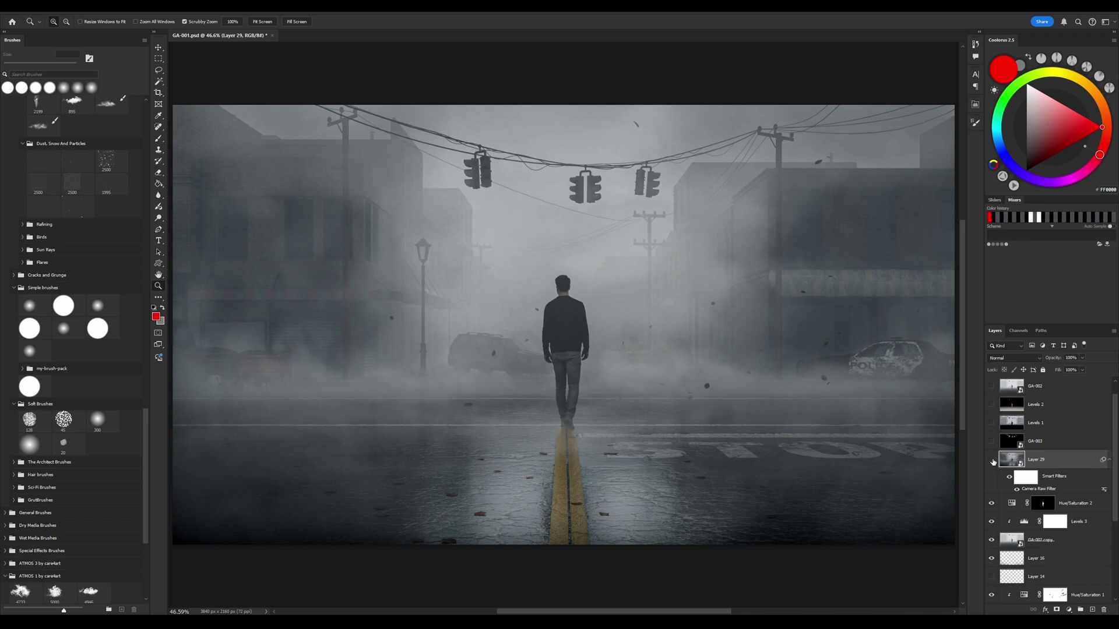
Compare the image with and without the color-graded Layer 29 by toggling its visibility
{"action": "left_click", "coordinate": [992, 461]}
{"action": "left_click", "coordinate": [992, 460]}
{"action": "left_click", "coordinate": [992, 461]}
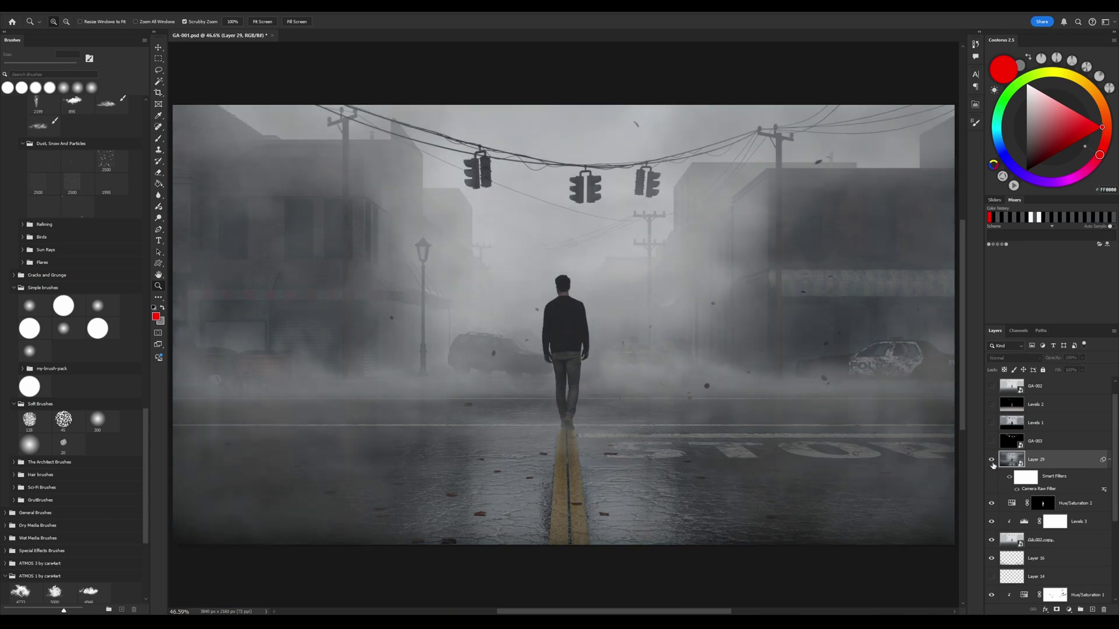